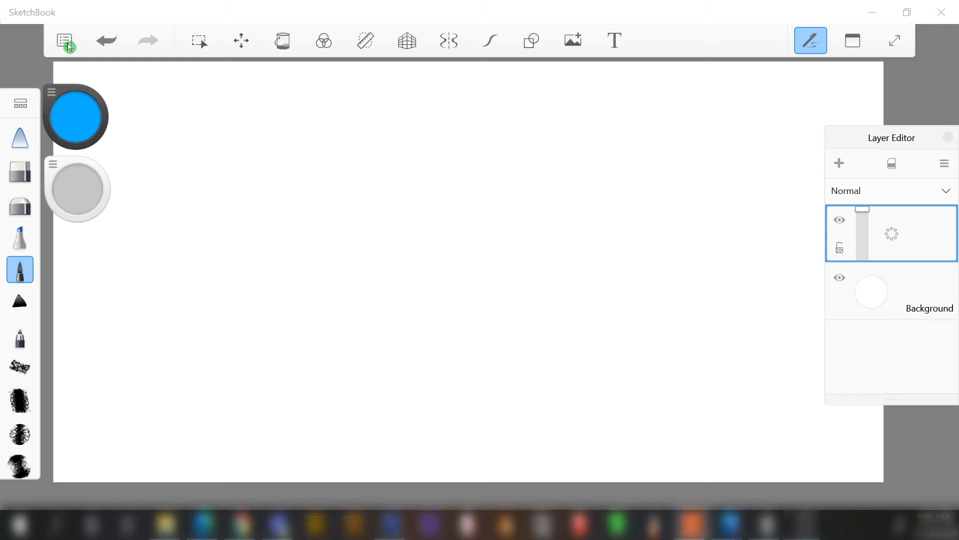
Switch the UI toggle off and back on
left_click(807, 43)
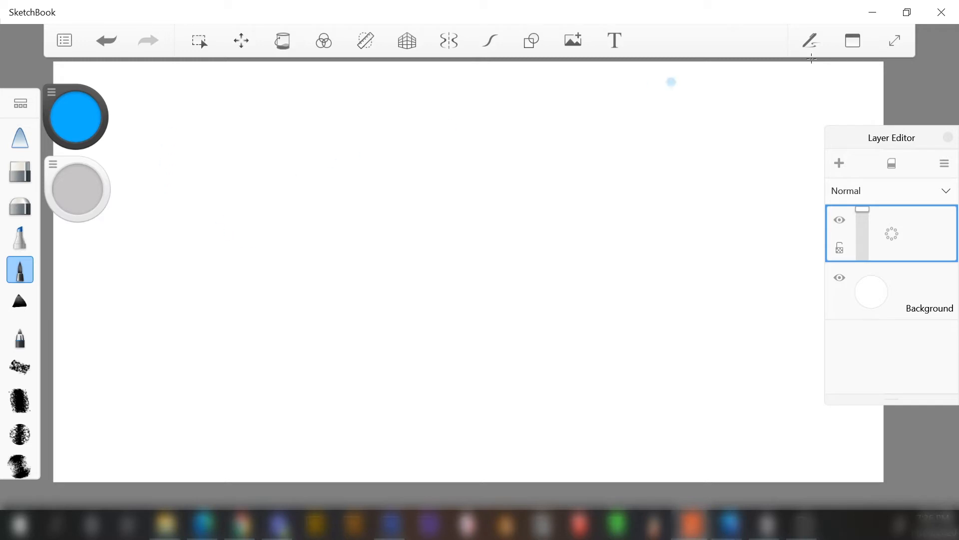
left_click(812, 45)
left_click(814, 63)
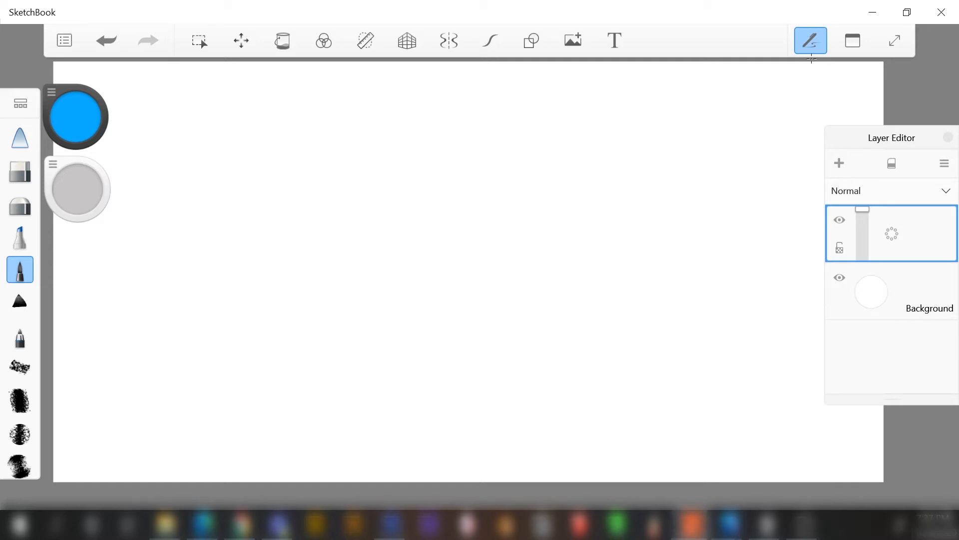
left_click(813, 64)
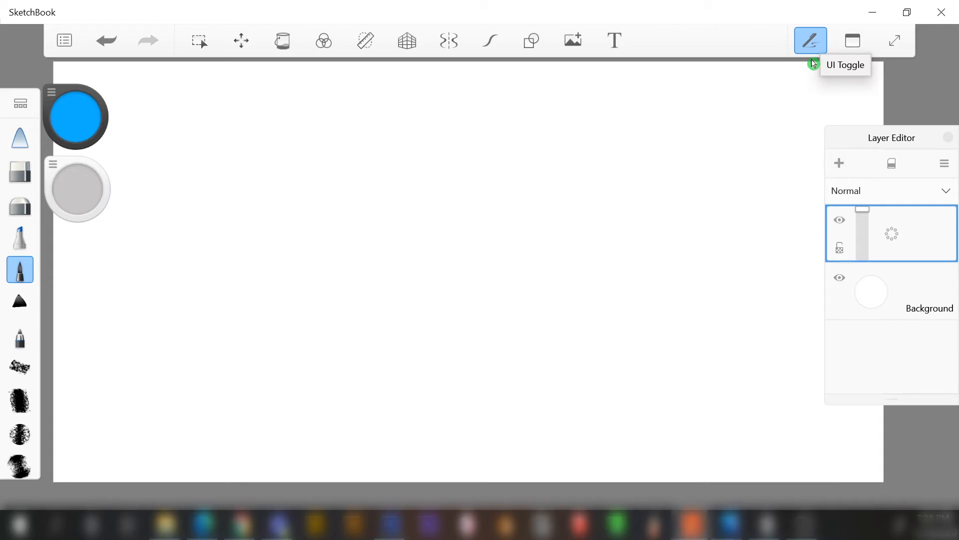
Display the Layer Editor and the Copic Color palette, and close the Copic Color palette again
left_click(853, 40)
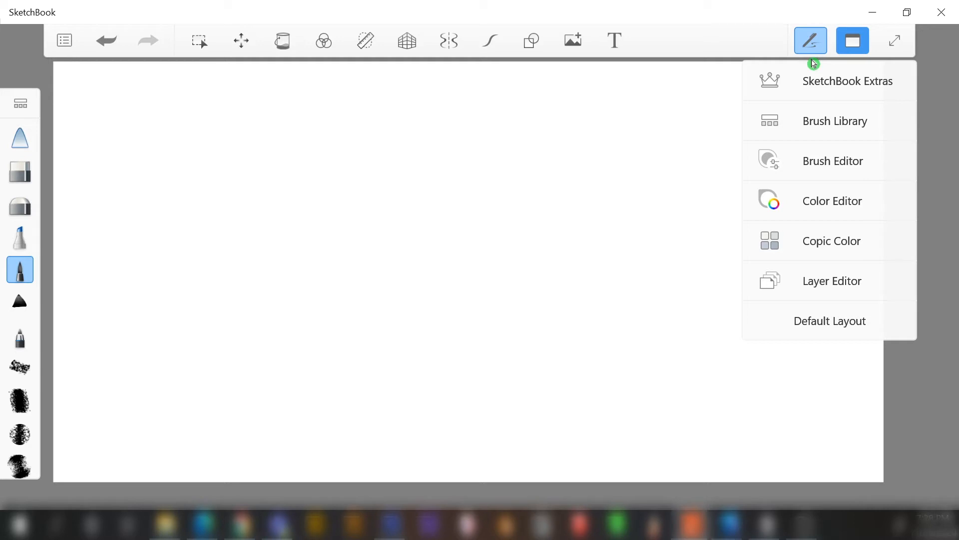
key("4")
left_click(811, 59)
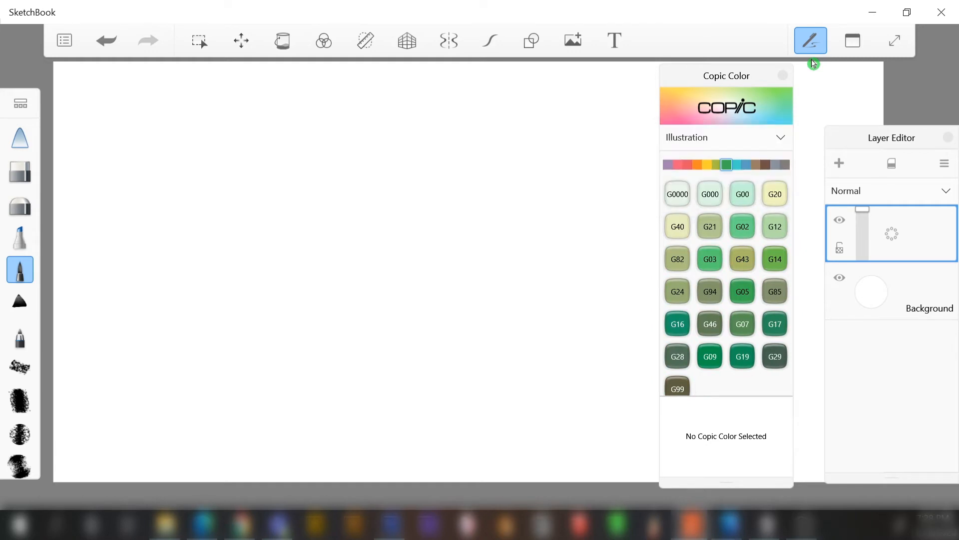
left_click(782, 75)
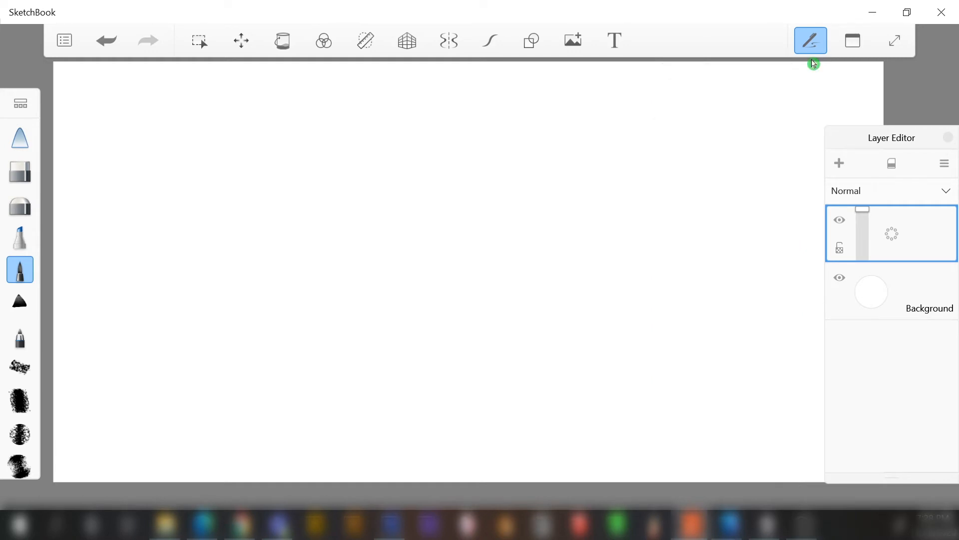
Show the Color Editor and Brush Editor pucks, moving the color puck slightly inward over the canvas
left_click(852, 40)
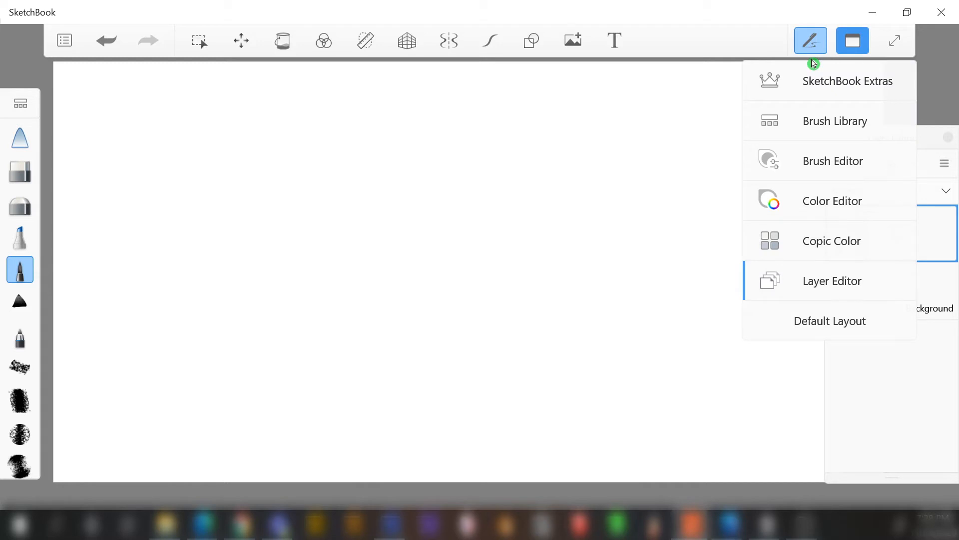
key("c")
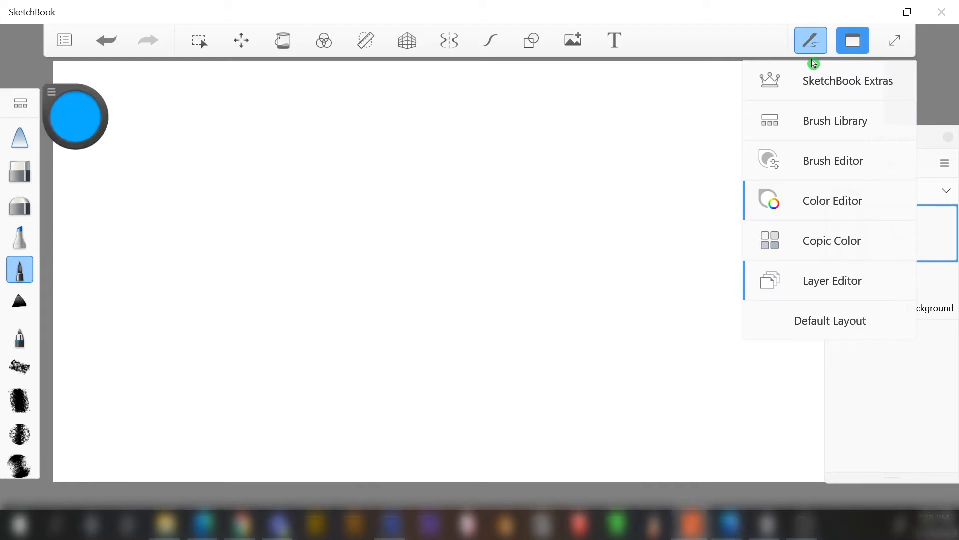
key("Escape")
left_click_drag(75, 116, 88, 135)
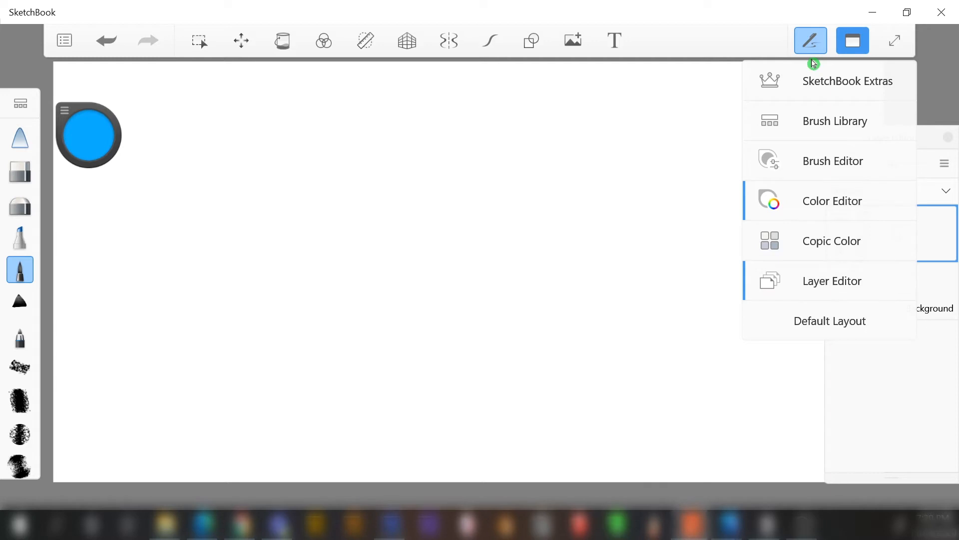
key("b")
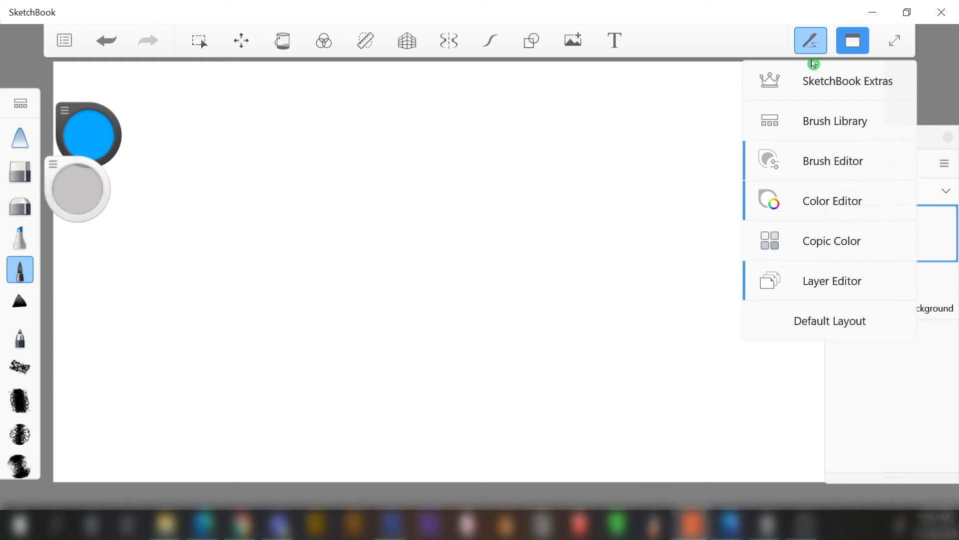
key("Escape")
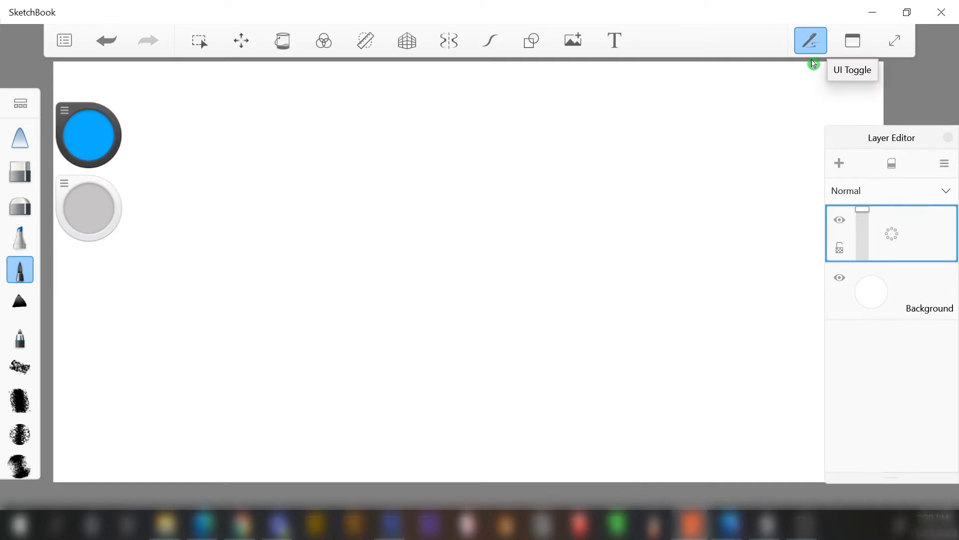
Open the Brush Library to view its brush categories, and close it again
left_click(852, 40)
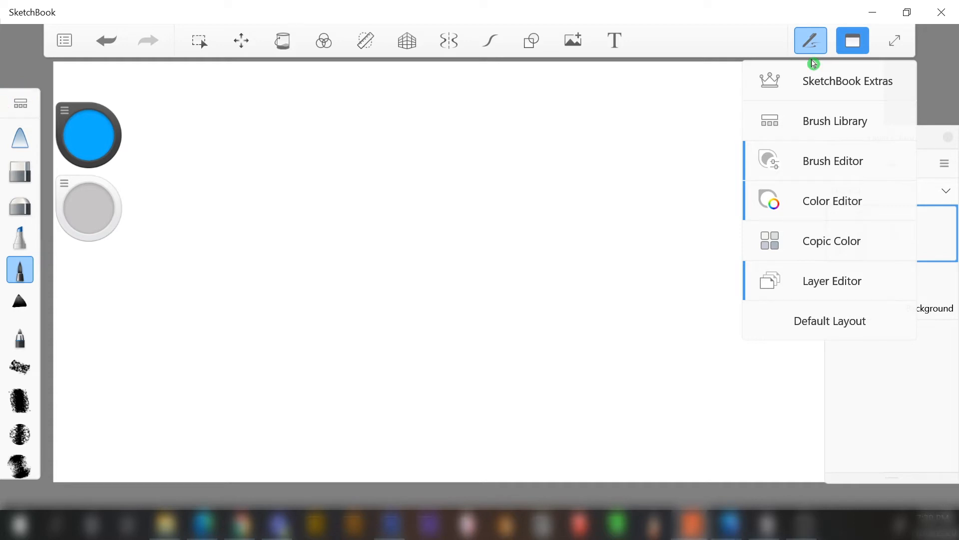
left_click(812, 59)
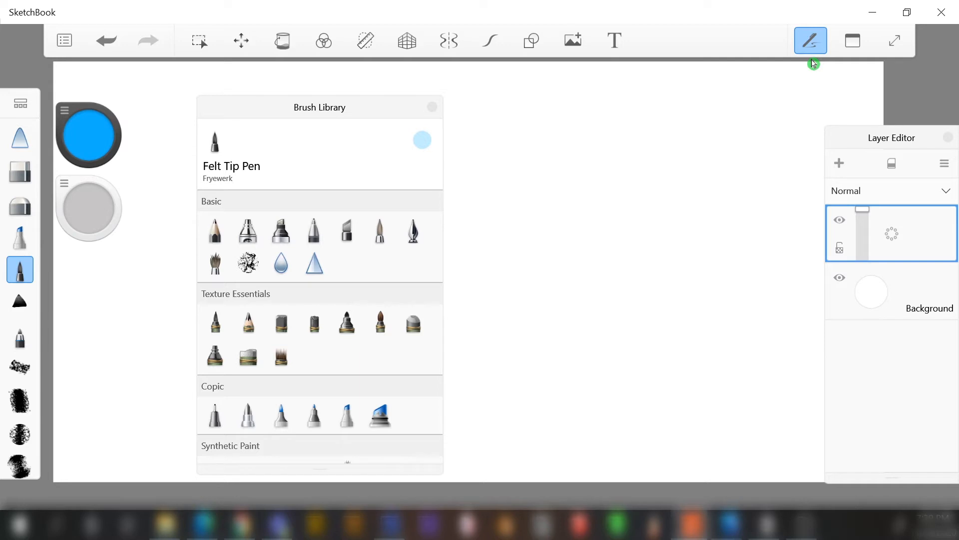
left_click(812, 64)
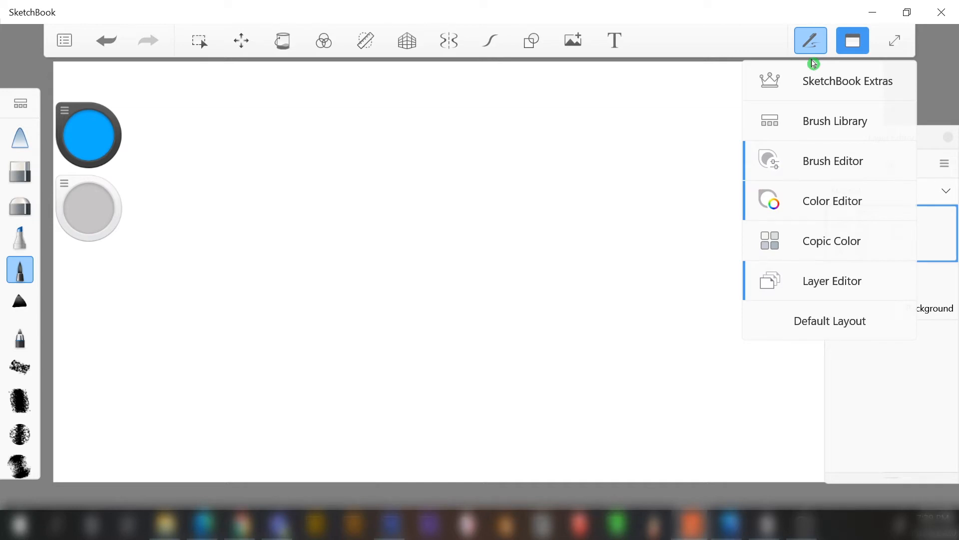
Open SketchBook Extras, browse the downloadable brush sets, and close the window
left_click(814, 63)
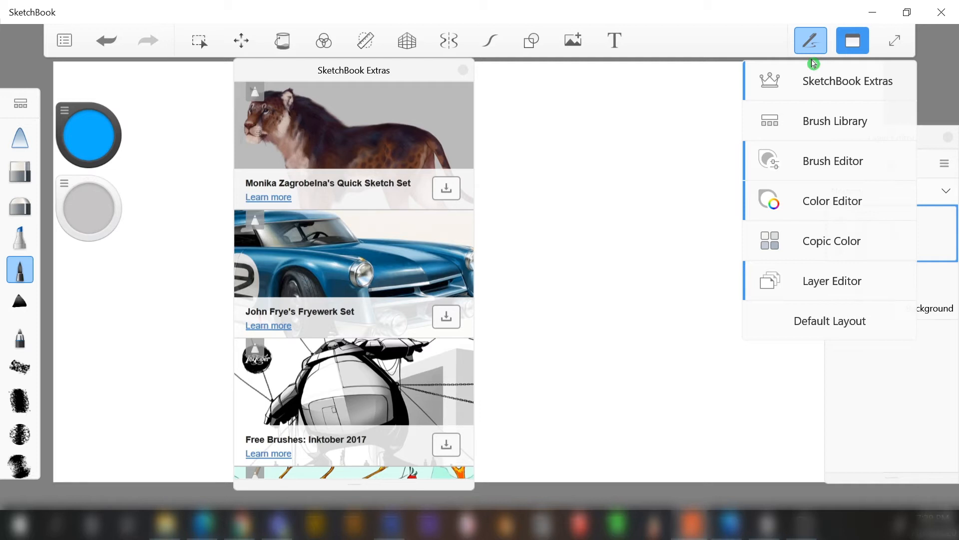
left_click(813, 64)
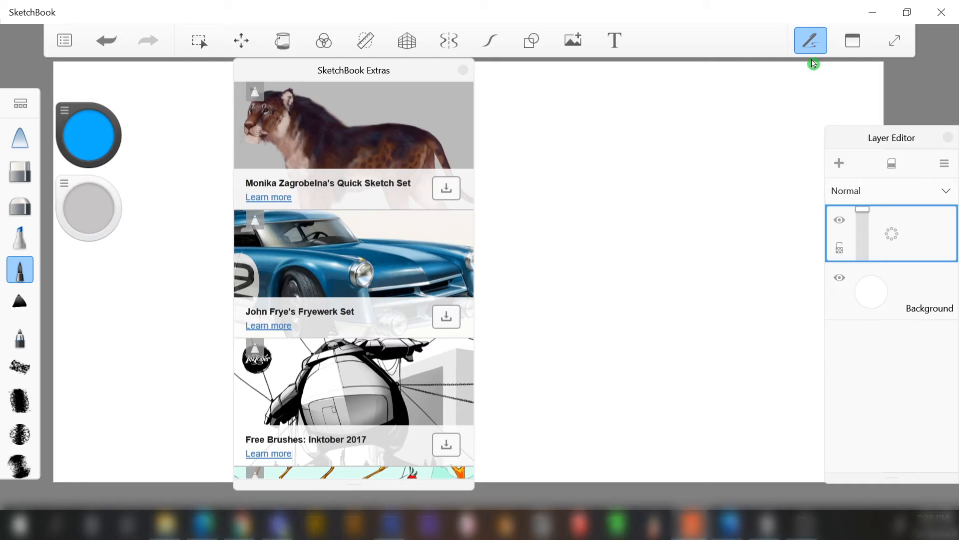
scroll(353, 280, "down", 3)
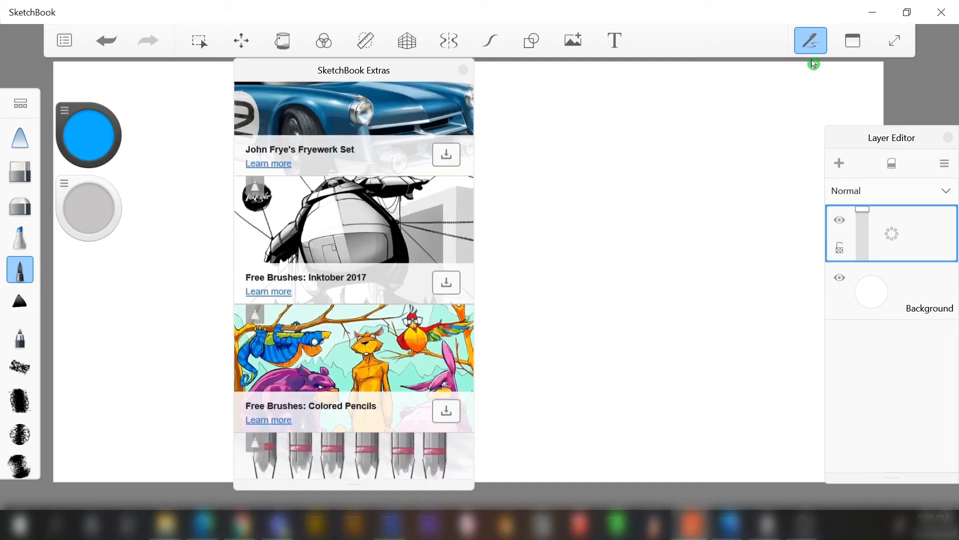
scroll(354, 279, "up", 3)
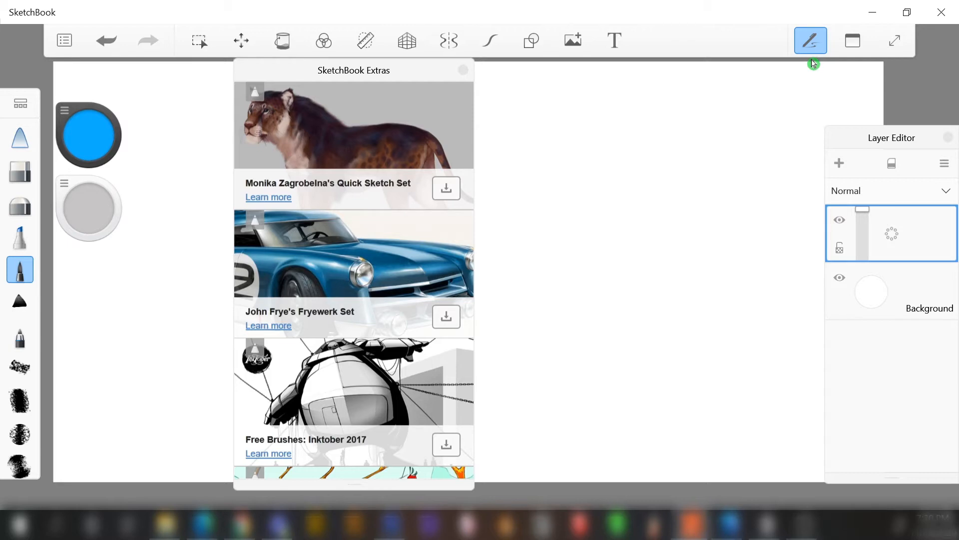
scroll(354, 280, "down", 16)
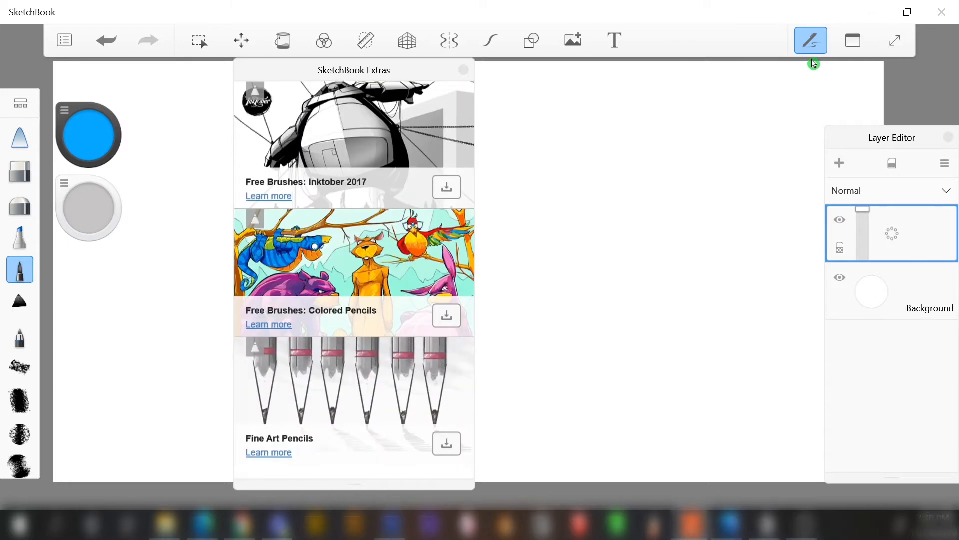
scroll(353, 280, "down", 15)
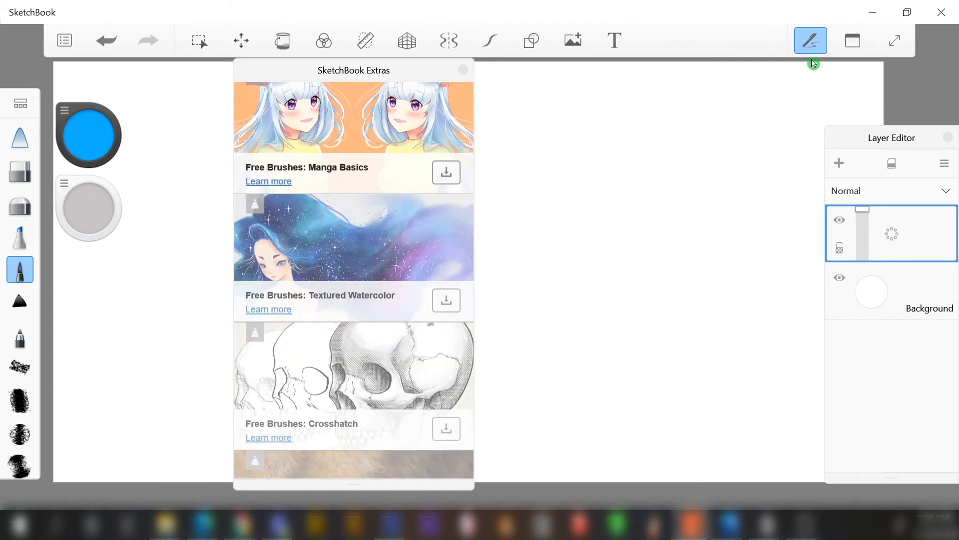
scroll(354, 280, "down", 3)
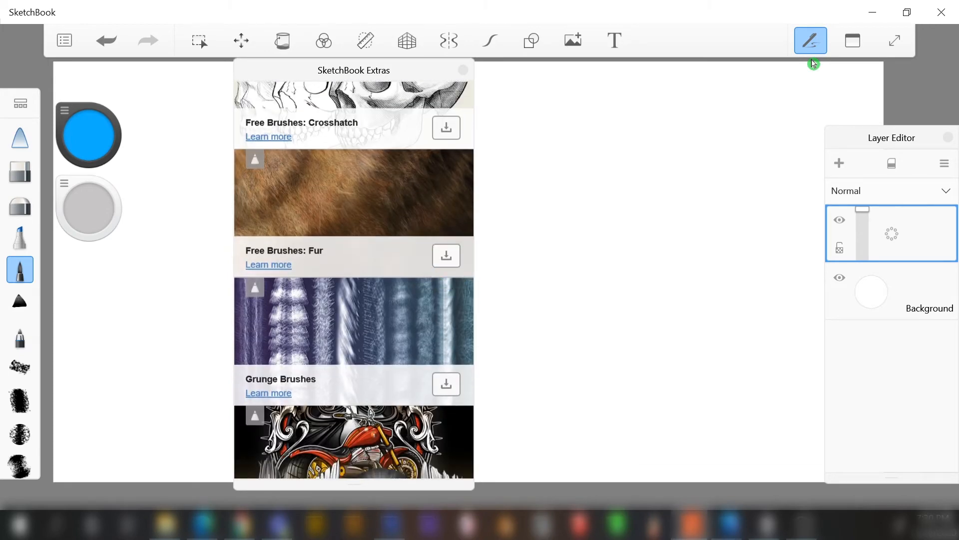
scroll(354, 280, "up", 15)
scroll(354, 280, "up", 8)
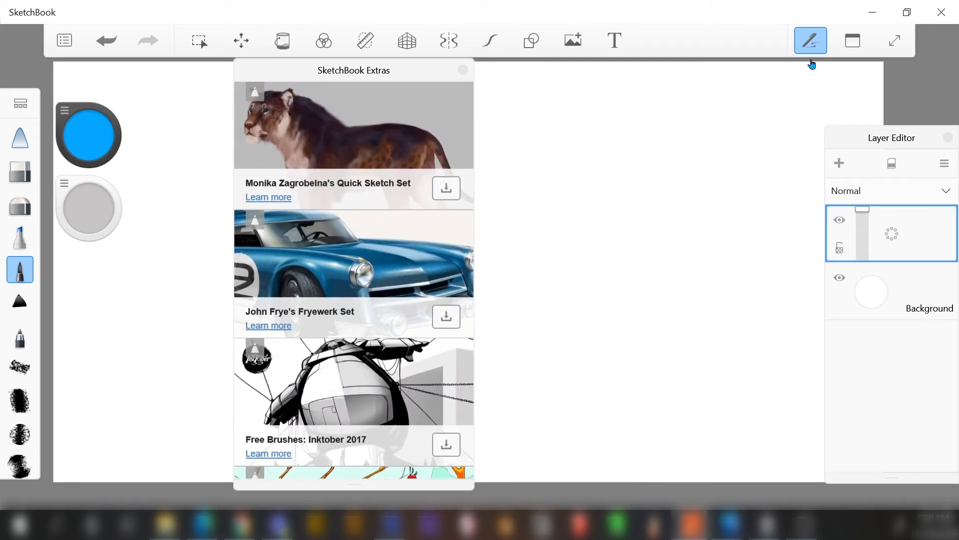
left_click(812, 64)
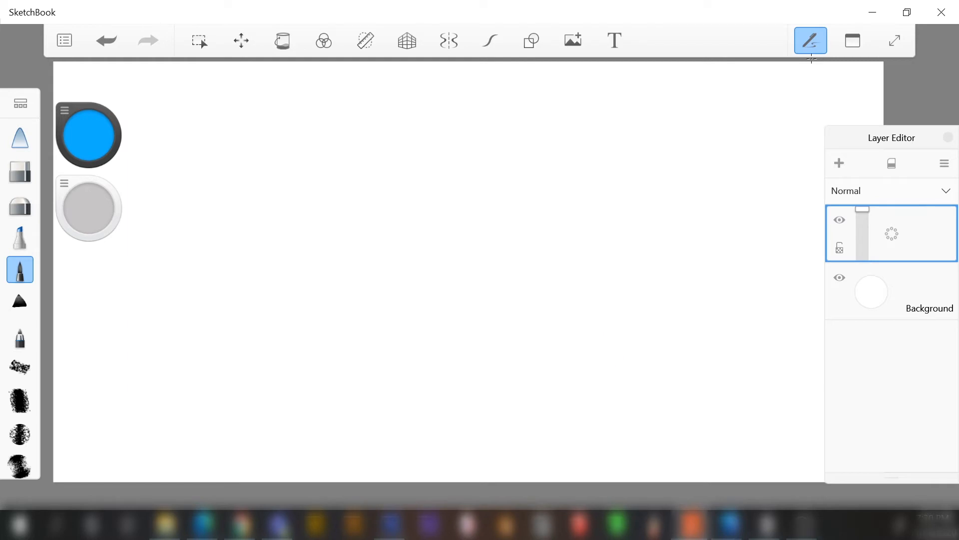
Turn the full-screen canvas view on to hide the interface, and turn it back off
left_click(814, 62)
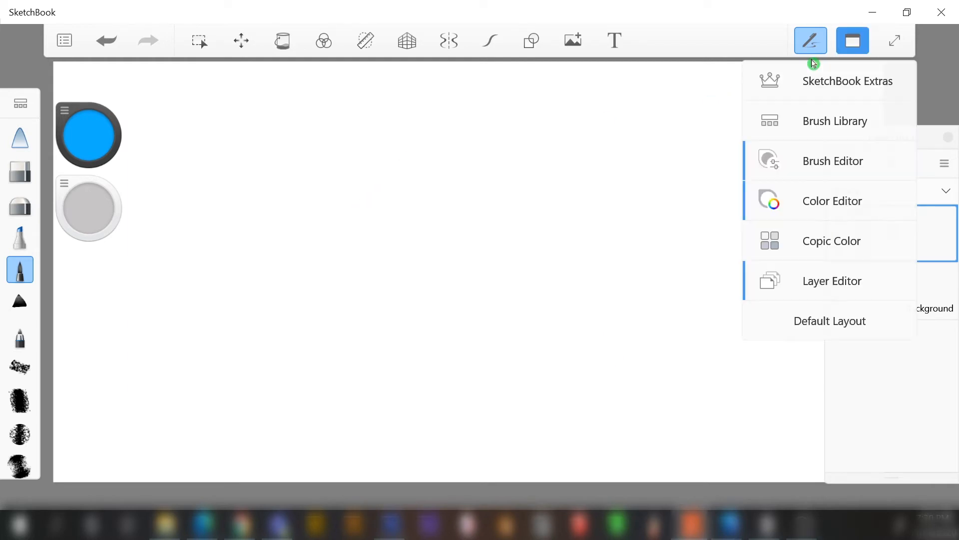
left_click(814, 64)
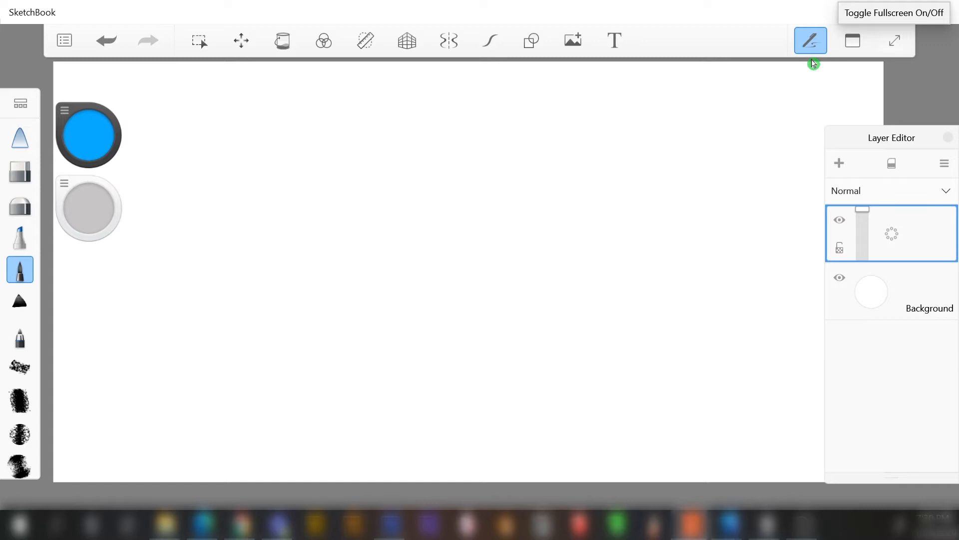
key("Tab")
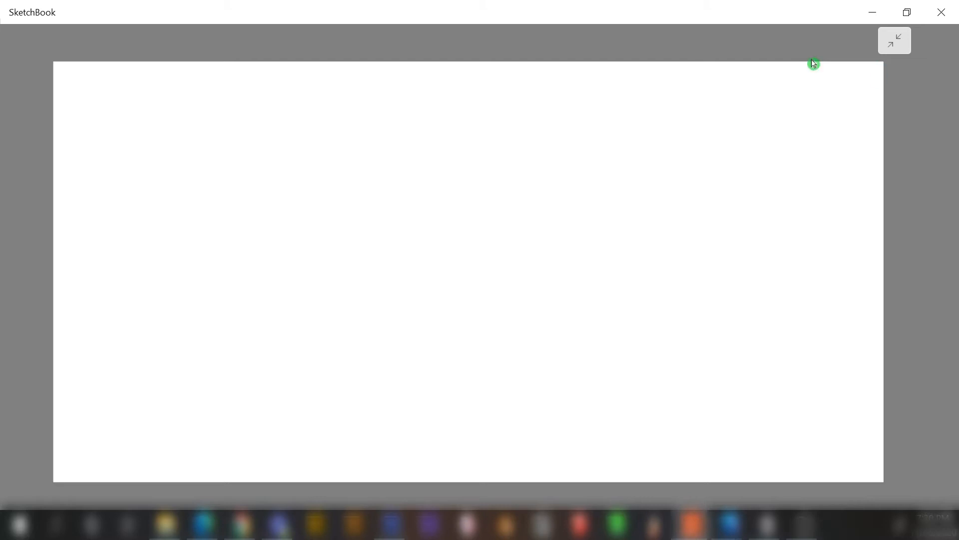
key("Tab")
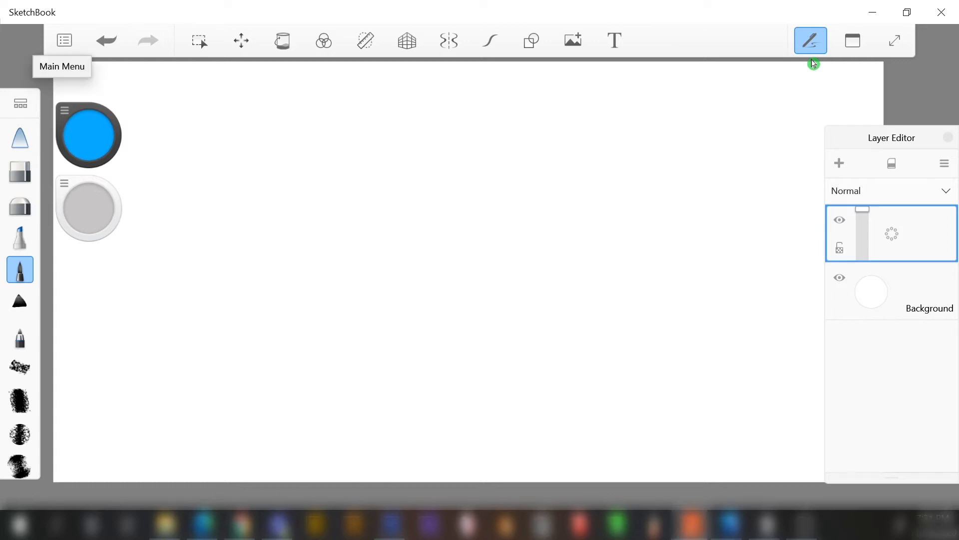
Try to start a new sketch with the Screen size preset at 1920 x 972 pixels, and dismiss the save prompt
left_click(65, 40)
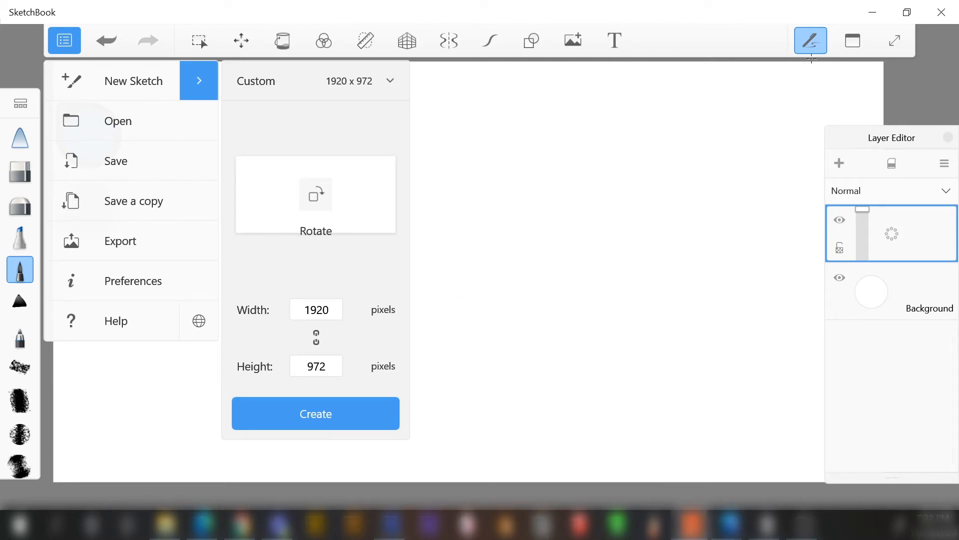
left_click(813, 63)
left_click(813, 64)
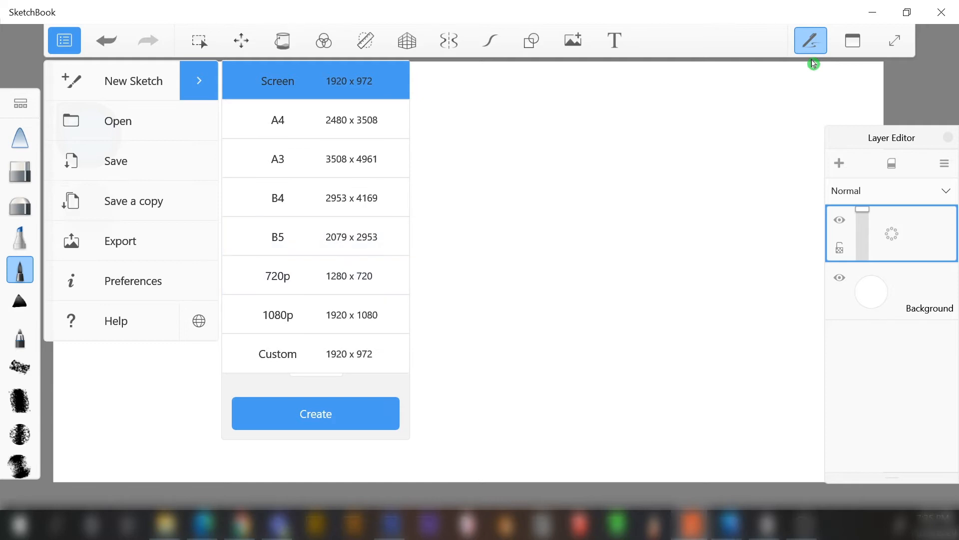
key("Escape")
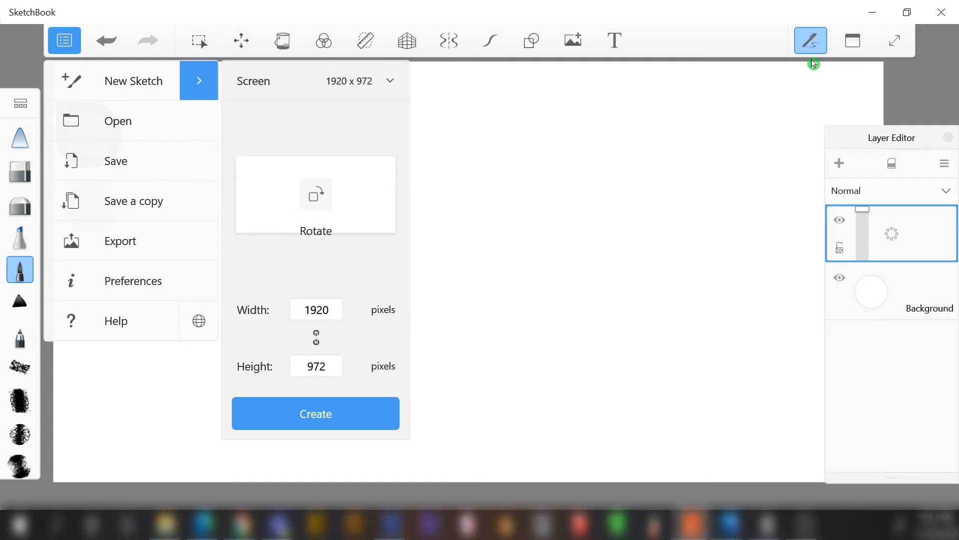
left_click(120, 81)
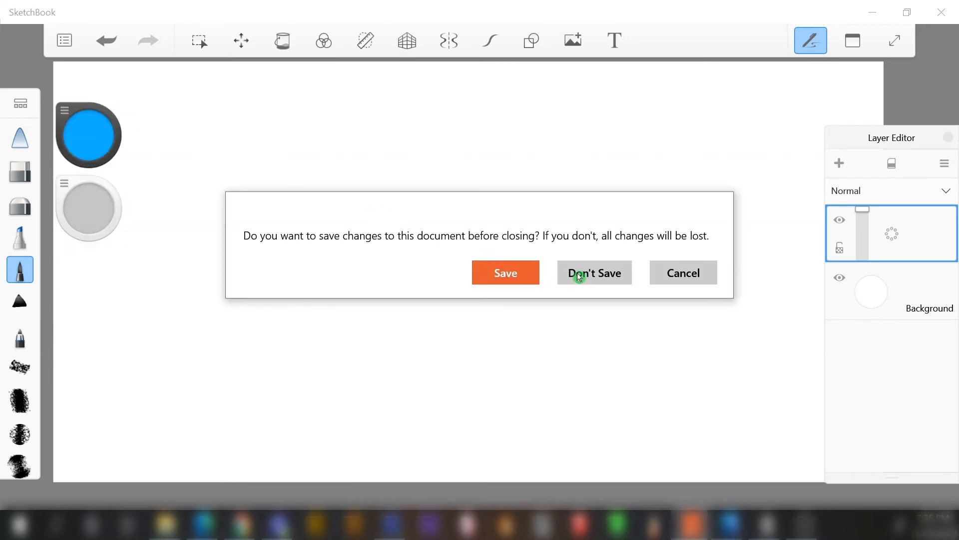
left_click(576, 274)
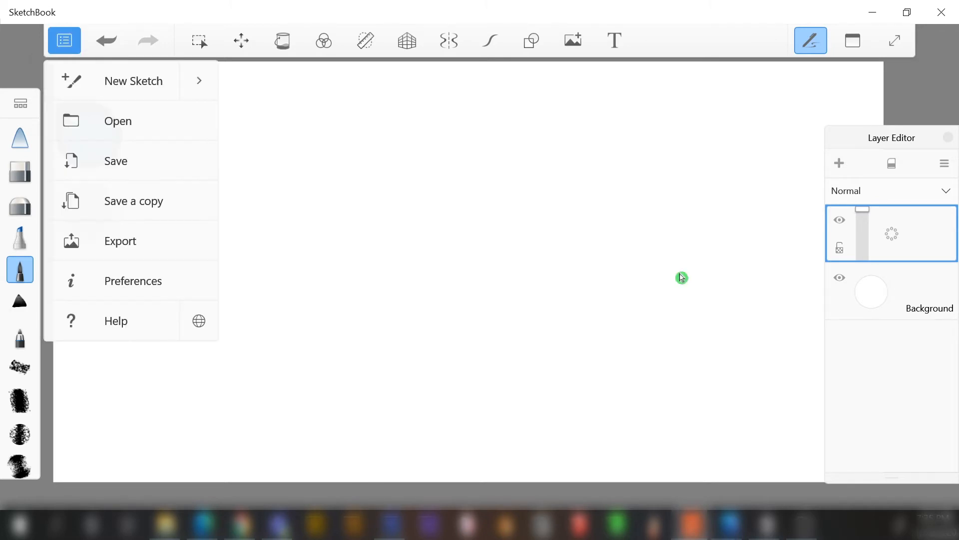
left_click(682, 278)
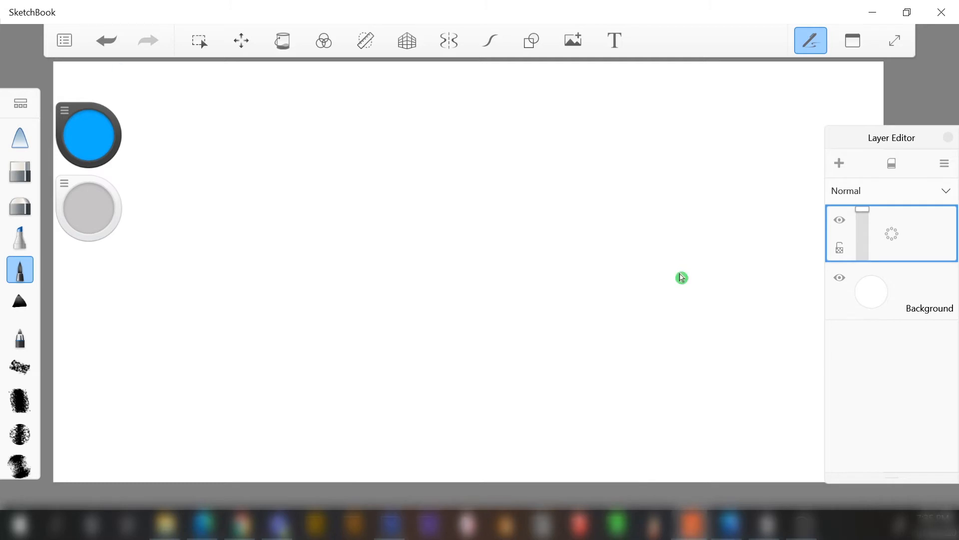
Paint a blue zigzag test stroke on the left part of the canvas and undo it
mouse_move(229, 158)
left_mouse_down()
mouse_move(284, 237)
mouse_move(252, 229)
mouse_move(222, 303)
left_mouse_up()
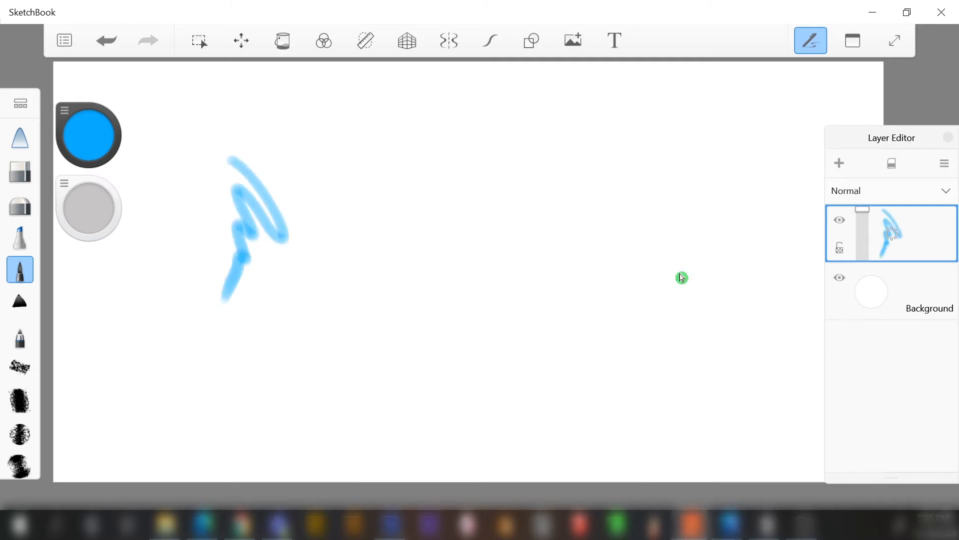
key("ctrl+z")
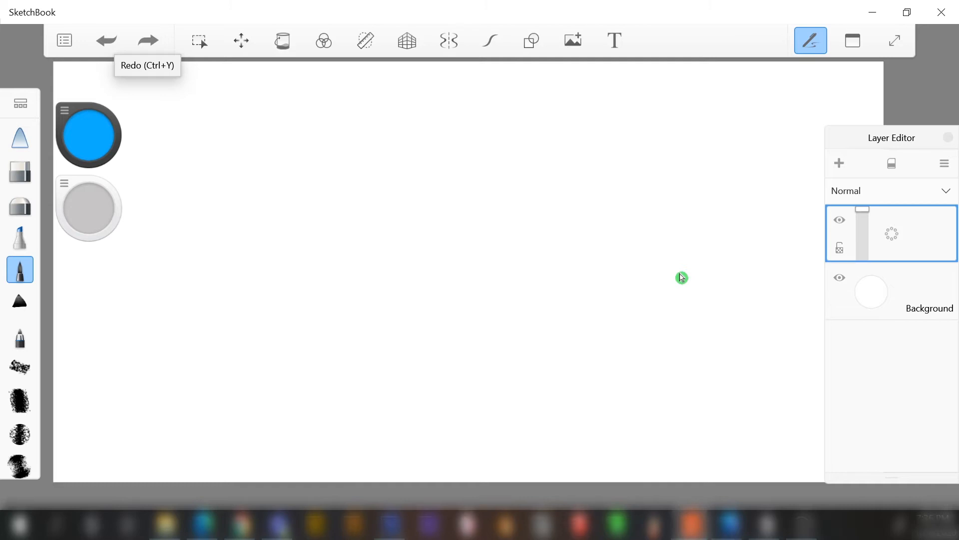
Redo the blue zigzag stroke and undo it again
key("ctrl+y")
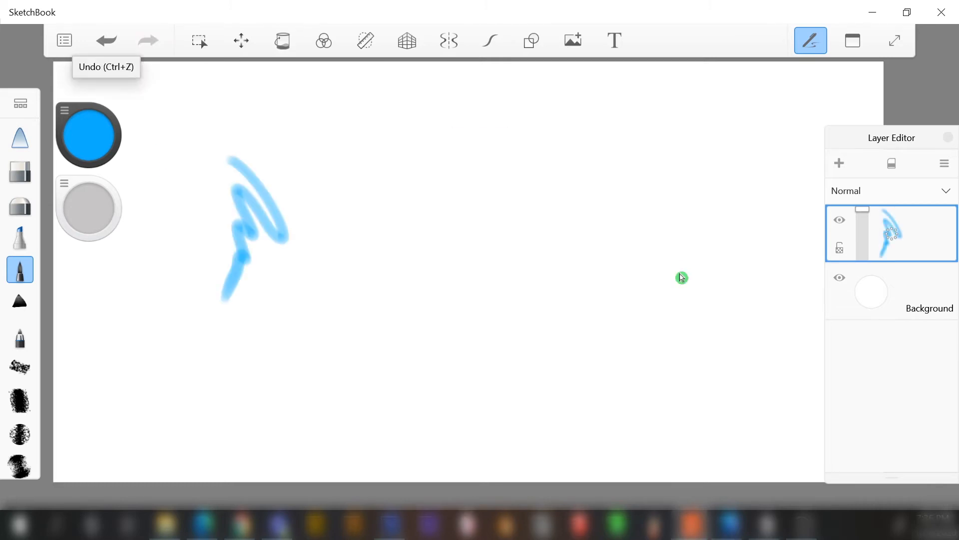
key("ctrl+z")
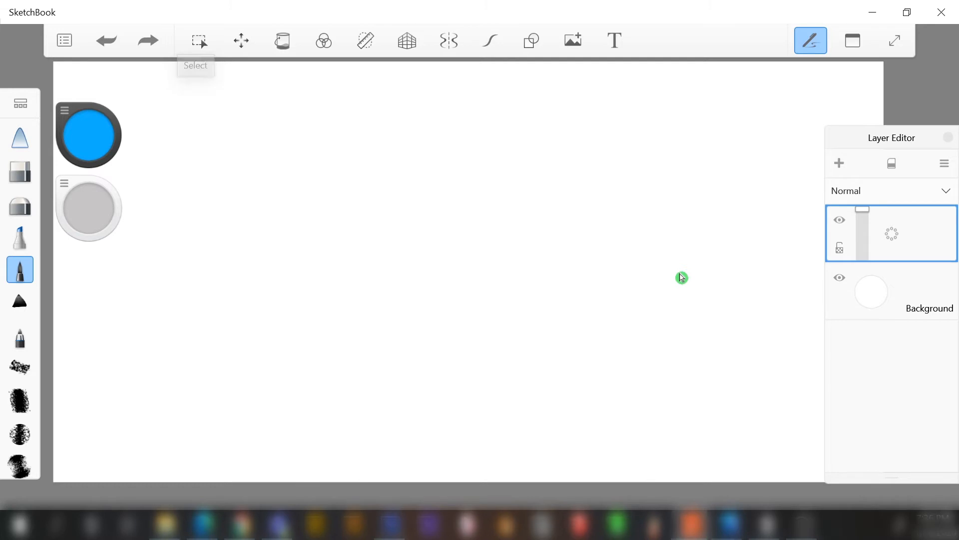
Open the selection tools to look at the Lasso option, and return to the brush
key("l")
left_click(683, 277)
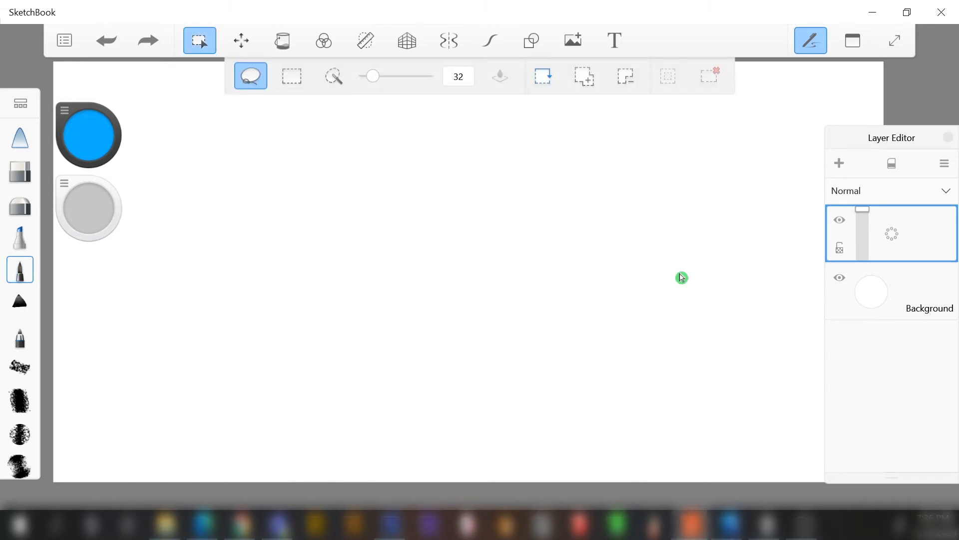
left_click(683, 278)
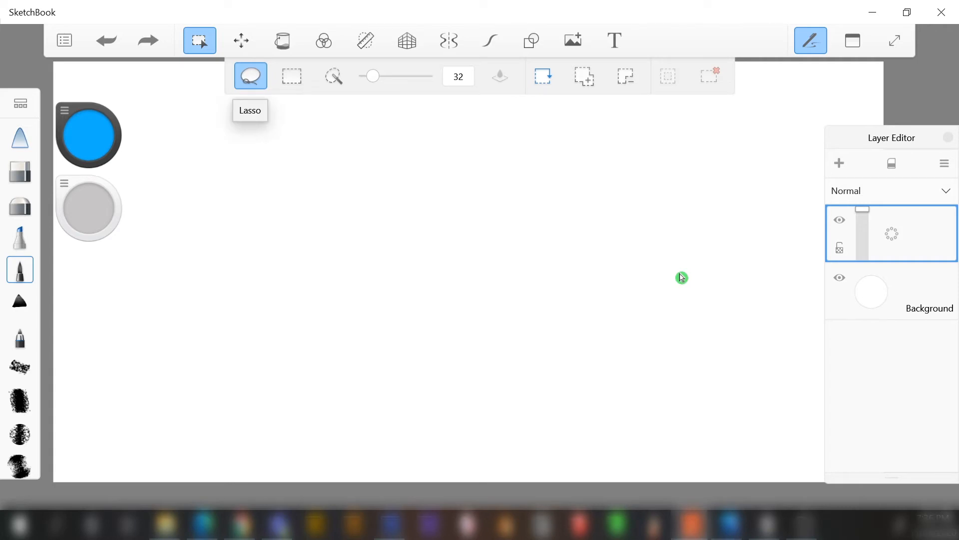
left_click(683, 277)
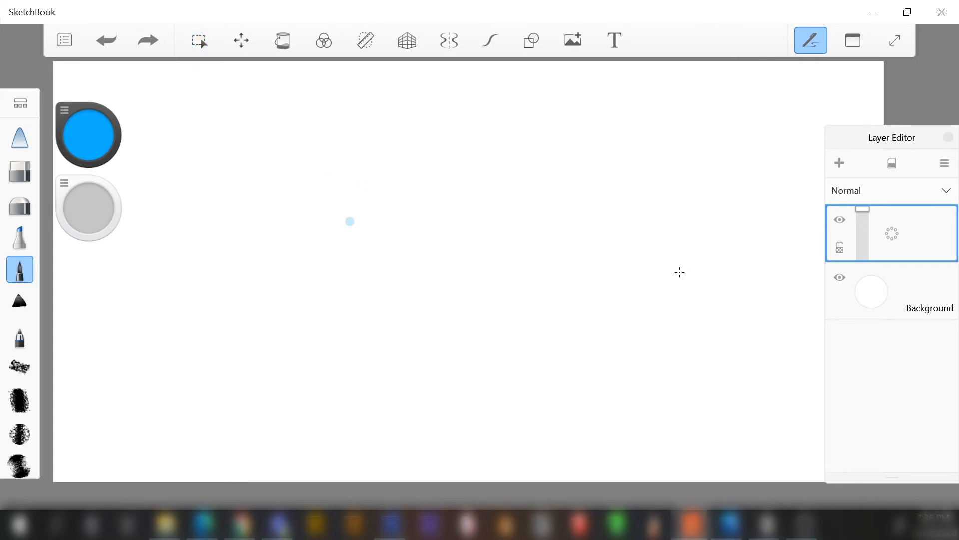
Paint a blue zigzag stroke on the canvas and enclose it with a freehand Lasso selection
mouse_move(324, 192)
left_mouse_down()
mouse_move(336, 206)
mouse_move(308, 318)
mouse_move(260, 379)
left_mouse_up()
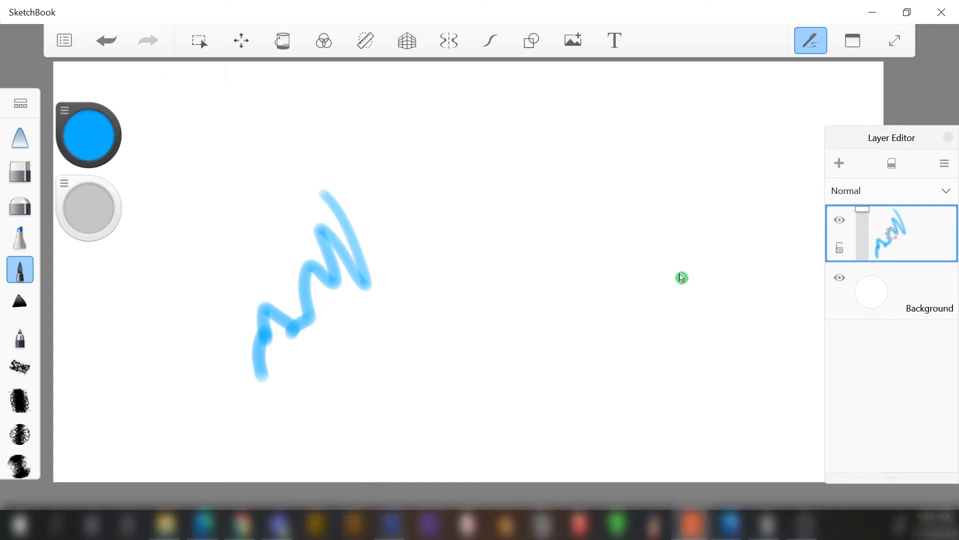
key("l")
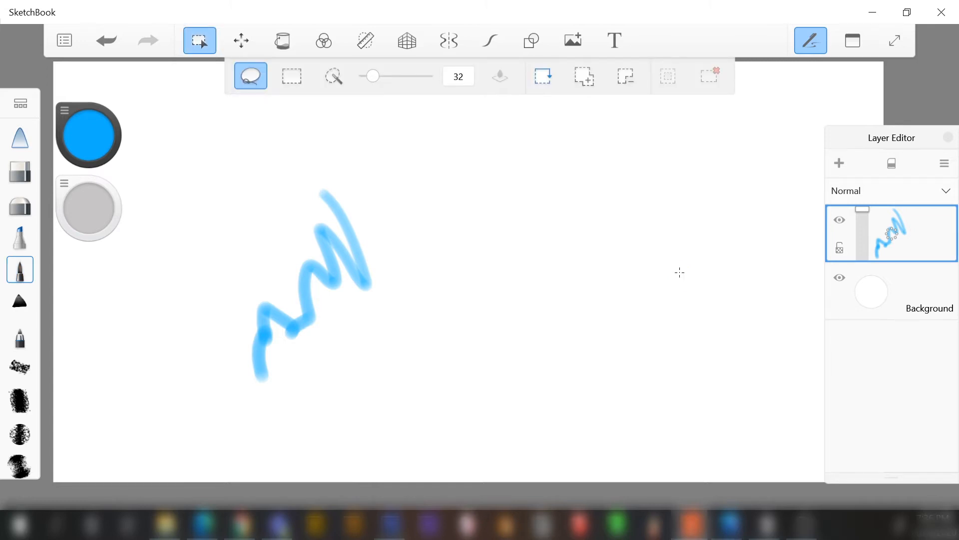
mouse_move(328, 175)
left_mouse_down()
mouse_move(377, 220)
mouse_move(396, 283)
mouse_move(331, 360)
mouse_move(256, 413)
mouse_move(227, 395)
mouse_move(216, 372)
mouse_move(215, 325)
mouse_move(255, 251)
mouse_move(326, 172)
left_mouse_up()
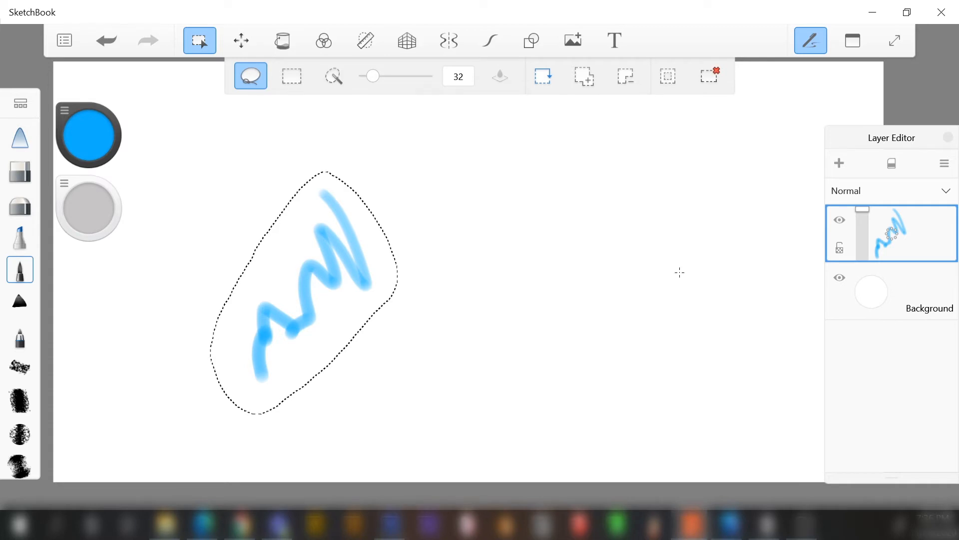
left_click(680, 274)
left_click(679, 273)
left_click(681, 276)
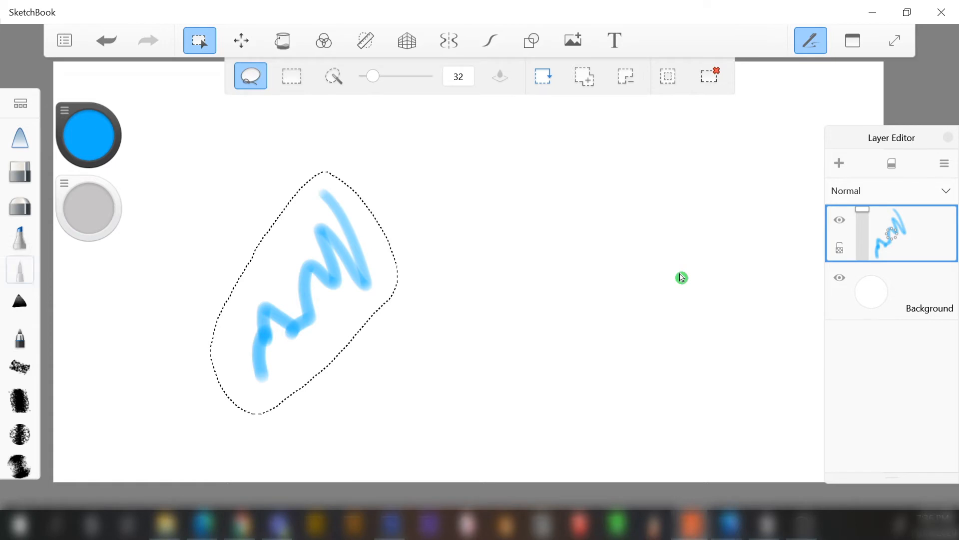
Paint blue brush strokes across the inside of the lasso selection until it is mostly covered
key("b")
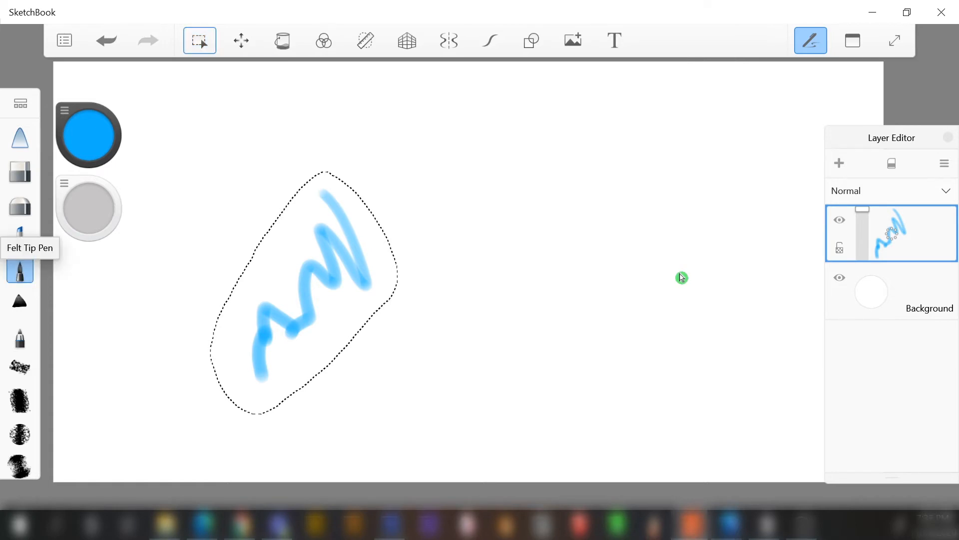
left_click(682, 278)
key("b")
mouse_move(290, 222)
left_mouse_down()
mouse_move(250, 303)
mouse_move(220, 377)
mouse_move(260, 412)
mouse_move(292, 330)
mouse_move(287, 367)
mouse_move(314, 364)
mouse_move(335, 280)
mouse_move(350, 315)
mouse_move(377, 240)
mouse_move(390, 245)
mouse_move(365, 214)
mouse_move(357, 232)
mouse_move(358, 197)
mouse_move(335, 180)
mouse_move(293, 209)
mouse_move(283, 270)
left_mouse_up()
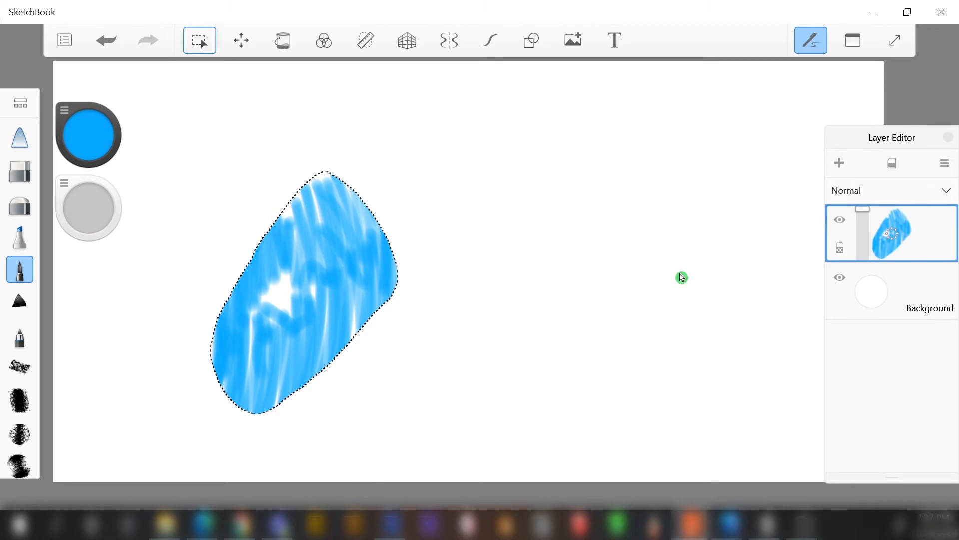
Replace the selection with a narrow lasso oval beside the blue shape, and add a larger lassoed area around the shape
key("l")
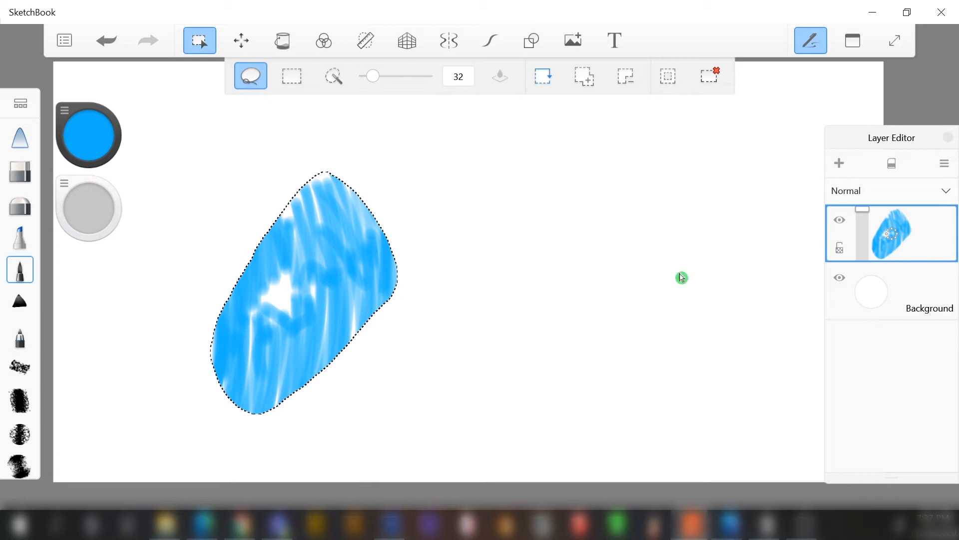
mouse_move(449, 227)
left_mouse_down()
mouse_move(475, 275)
mouse_move(453, 381)
mouse_move(419, 285)
mouse_move(434, 230)
mouse_move(448, 227)
left_mouse_up()
left_click_drag(448, 227, 451, 230)
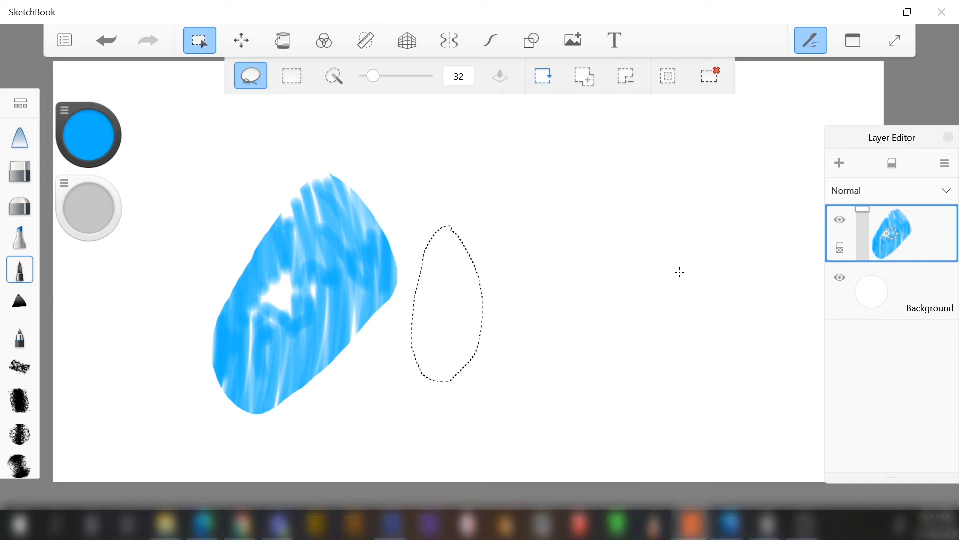
left_click(681, 277)
mouse_move(432, 240)
left_mouse_down()
mouse_move(343, 162)
mouse_move(247, 214)
mouse_move(184, 369)
mouse_move(250, 449)
mouse_move(360, 405)
mouse_move(412, 340)
mouse_move(434, 235)
left_mouse_up()
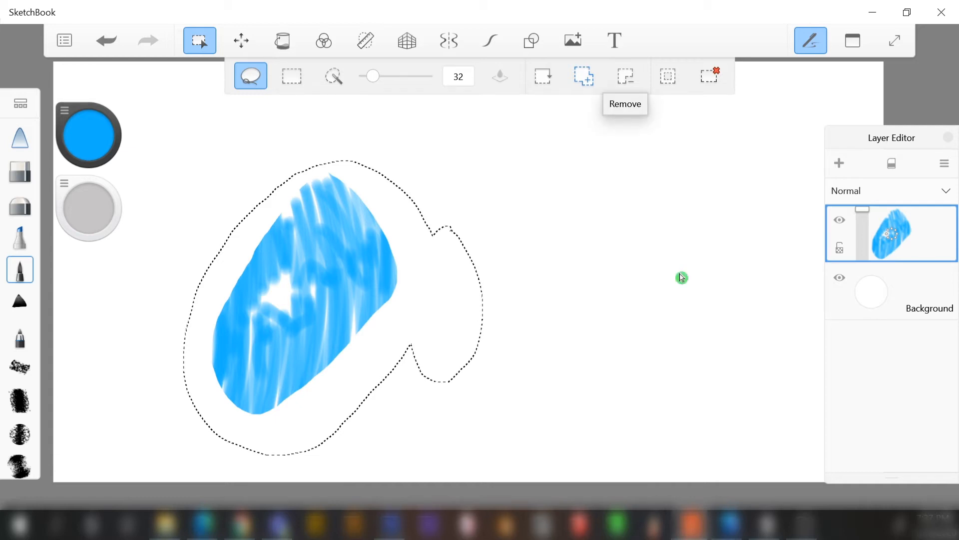
Remove the oval bulge and the edge beside the blue shape from the lasso selection in Remove mode
key("alt")
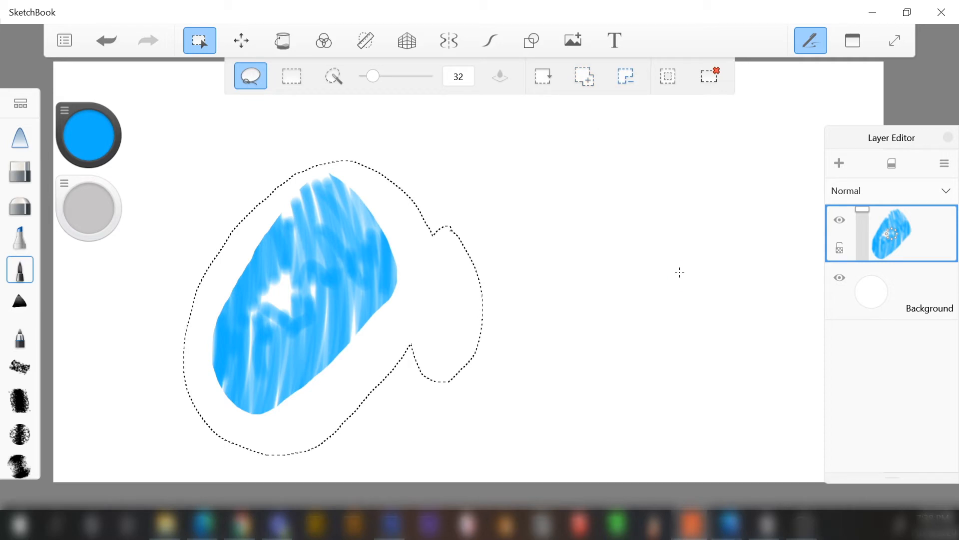
mouse_move(436, 215)
left_mouse_down()
mouse_move(419, 265)
mouse_move(414, 406)
mouse_move(512, 285)
mouse_move(452, 199)
mouse_move(437, 214)
left_mouse_up()
mouse_move(359, 150)
left_mouse_down()
mouse_move(366, 171)
mouse_move(469, 248)
mouse_move(370, 147)
mouse_move(360, 151)
left_mouse_up()
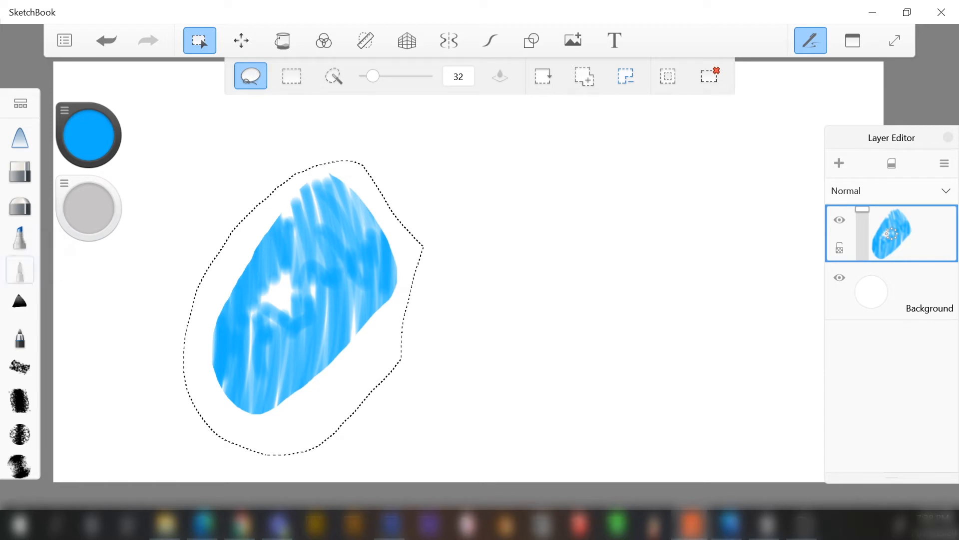
Paint blue brush strokes over the trimmed selection, out to its edges
left_click(20, 270)
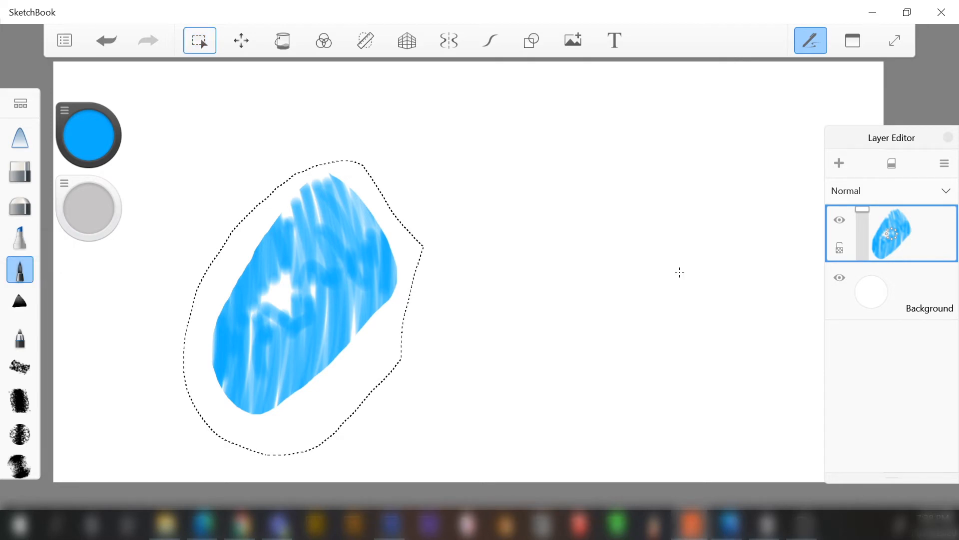
left_click_drag(251, 215, 235, 286)
mouse_move(231, 235)
left_mouse_down()
mouse_move(195, 404)
mouse_move(240, 445)
mouse_move(294, 425)
mouse_move(400, 315)
mouse_move(420, 235)
mouse_move(345, 165)
mouse_move(300, 183)
mouse_move(250, 228)
left_mouse_up()
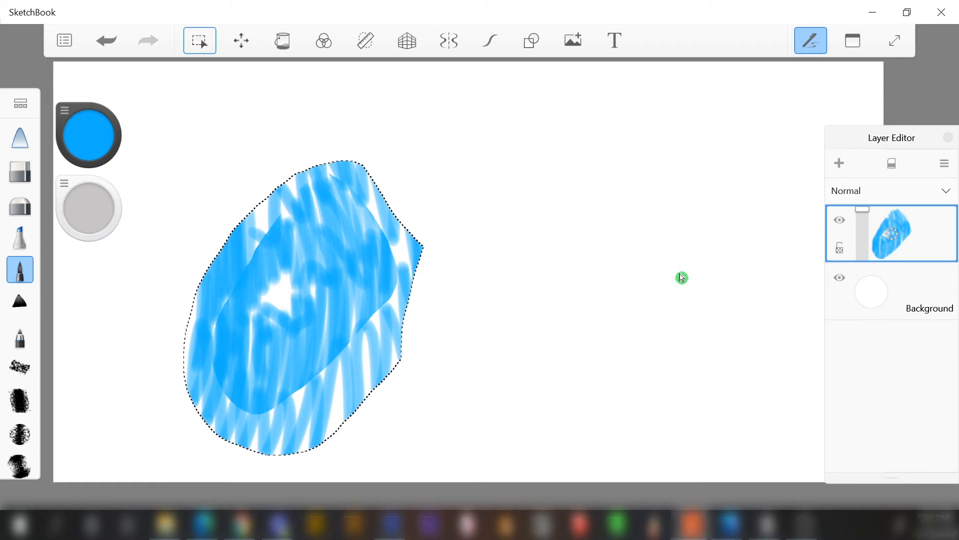
Invert the selection so that it covers the canvas outside the blue shape
left_click(200, 41)
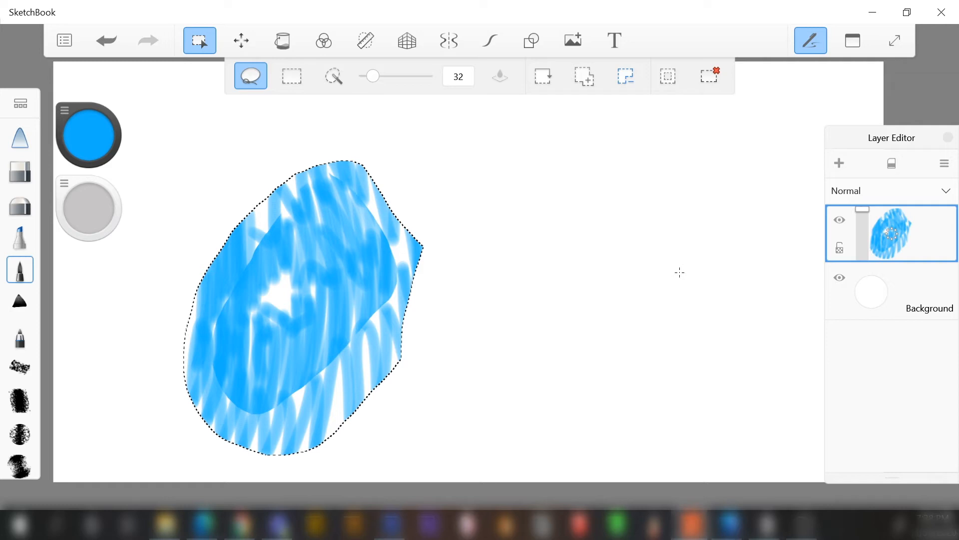
left_click(680, 272)
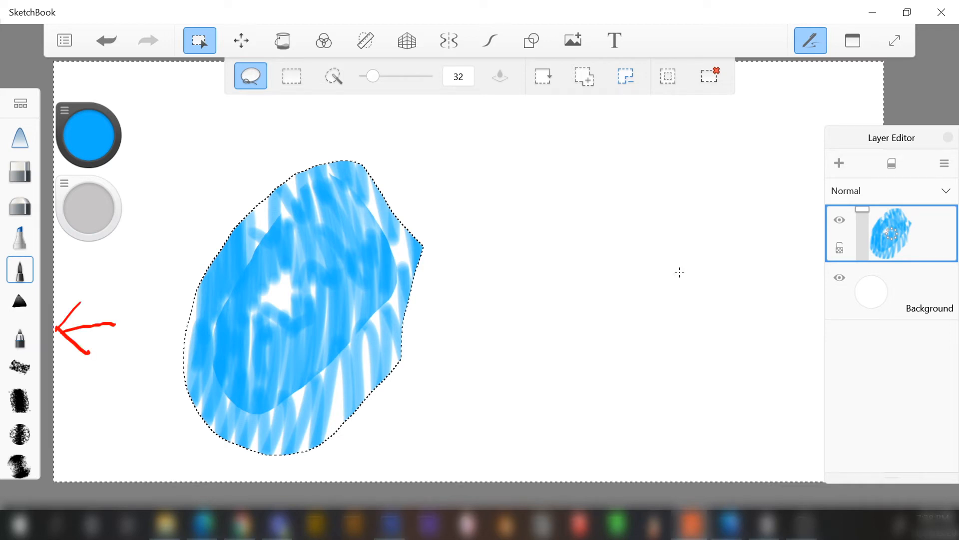
left_click(680, 272)
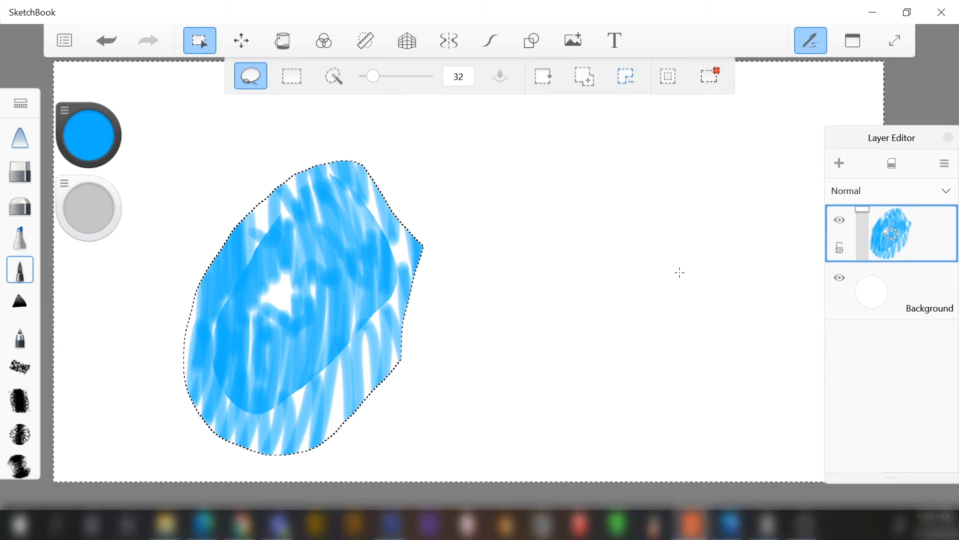
Change the brush colour to orange and paint strokes in the inverted selection along the blue shape's left edge
key("c")
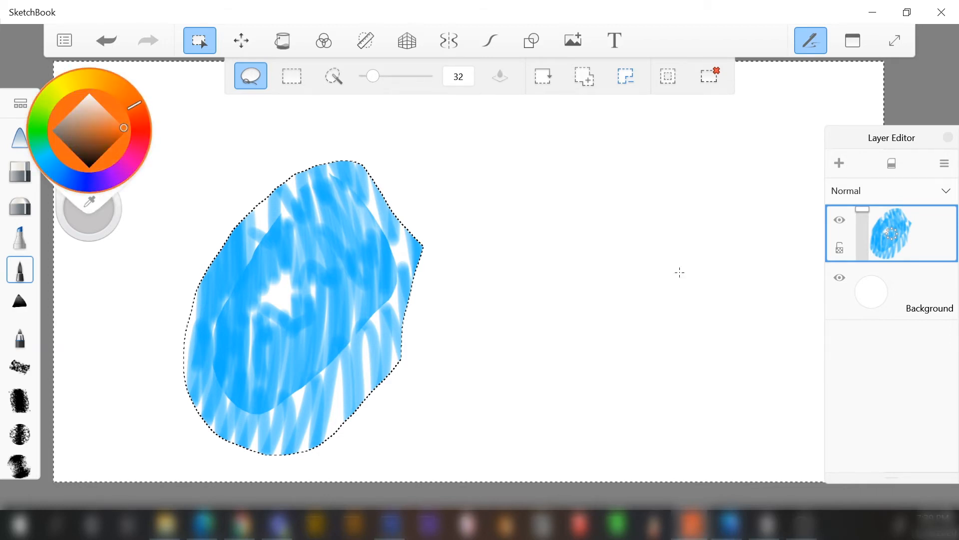
key("ctrl+z")
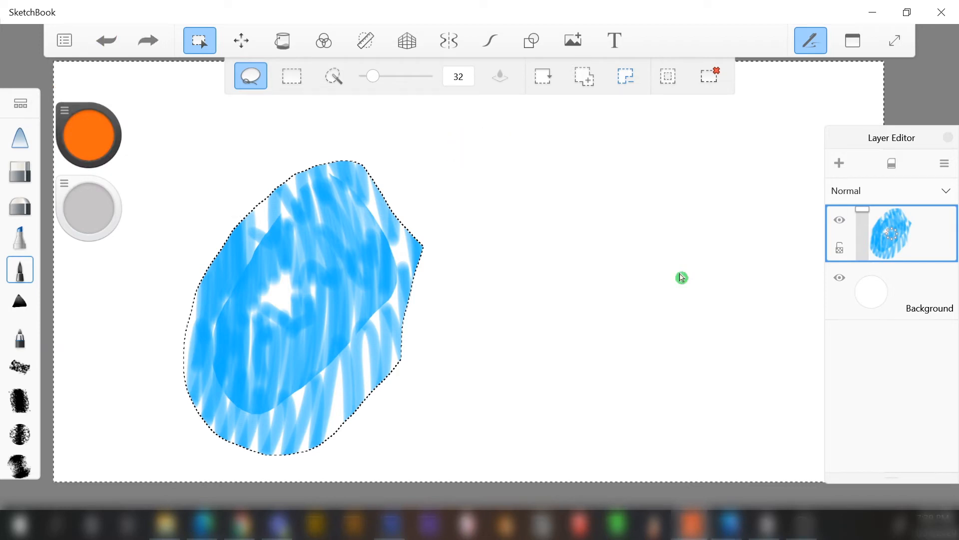
key("b")
left_click_drag(264, 143, 274, 187)
mouse_move(252, 149)
left_mouse_down()
mouse_move(249, 205)
mouse_move(231, 225)
left_mouse_up()
mouse_move(212, 182)
left_mouse_down()
mouse_move(223, 245)
mouse_move(188, 269)
mouse_move(167, 329)
mouse_move(186, 443)
left_mouse_up()
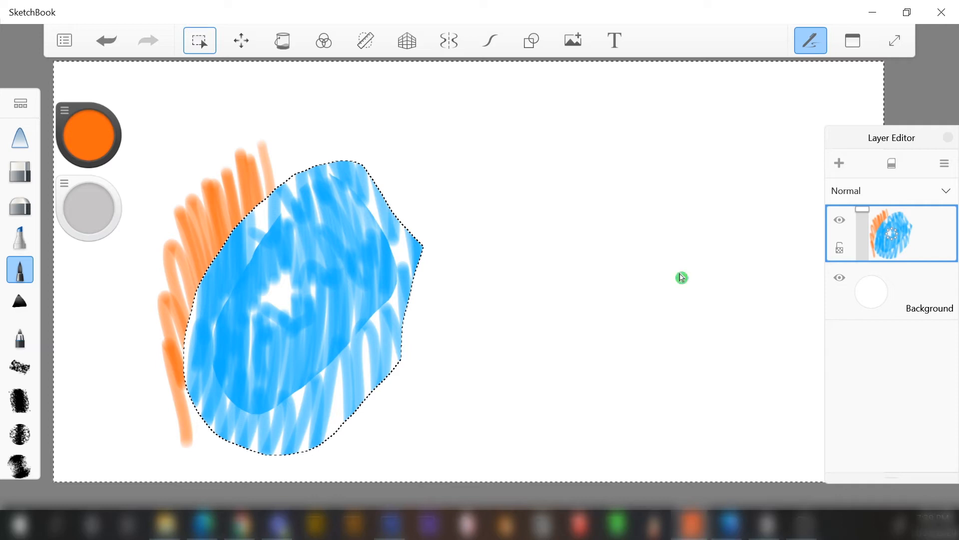
Clear the inverted selection and switch to the Rectangle selection tool
key("l")
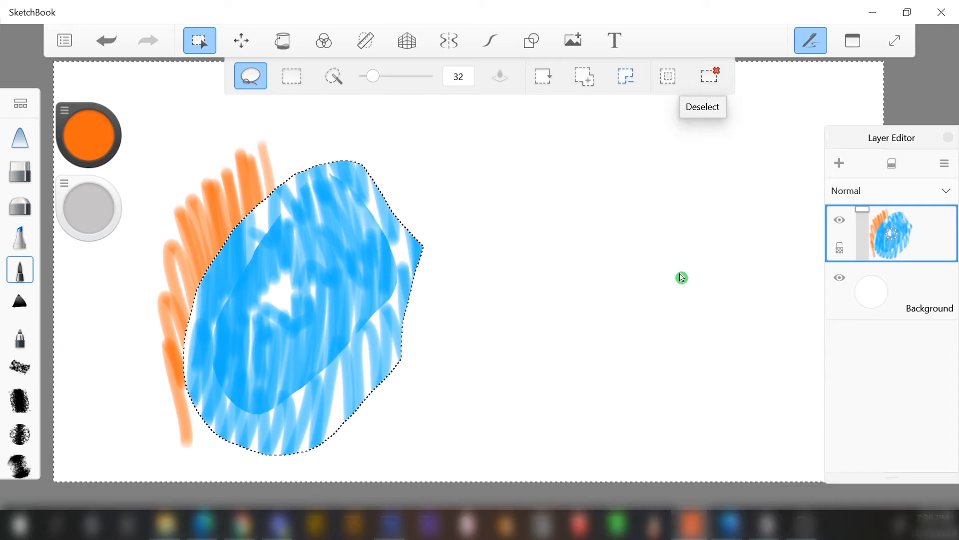
key("ctrl+d")
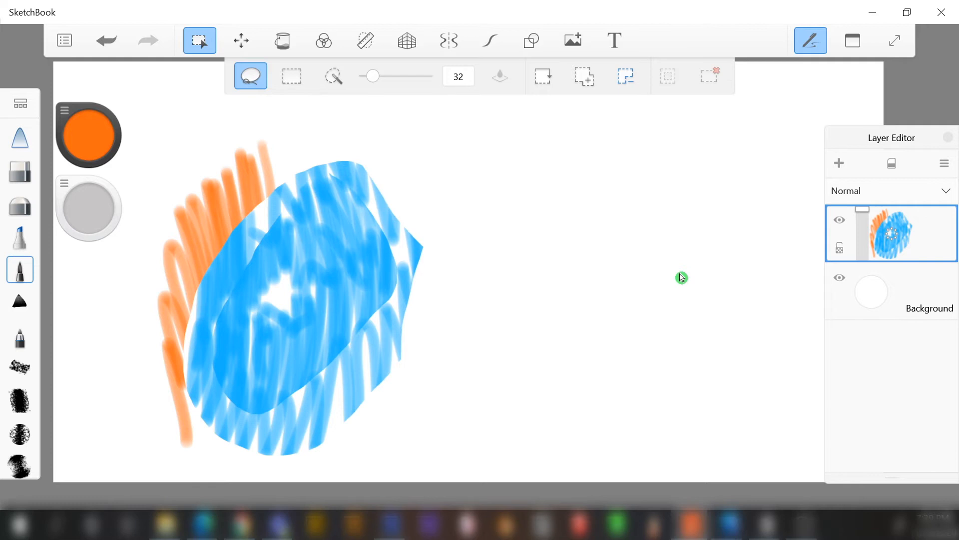
key("m")
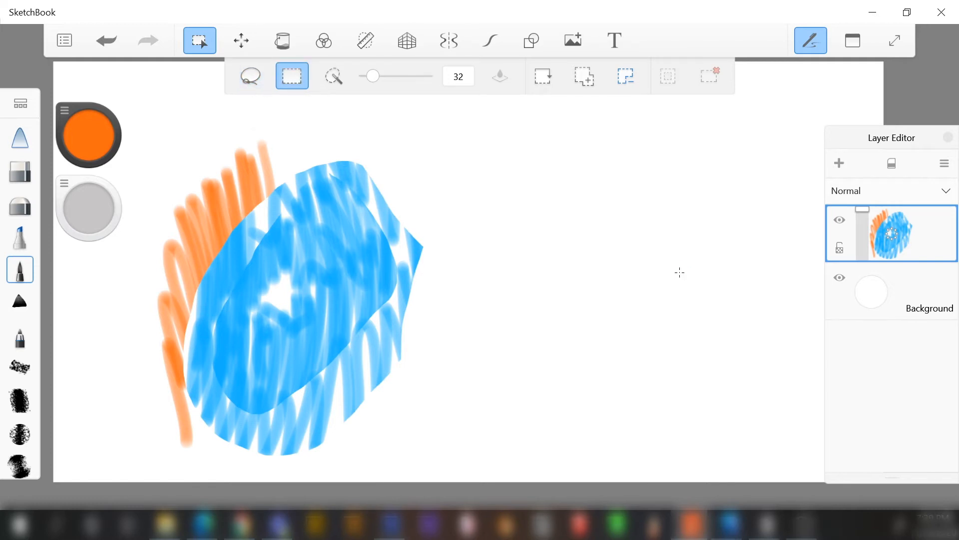
Try drawing rectangle selections in Remove mode, and switch the selection mode to Replace
left_click_drag(415, 186, 662, 232)
left_click_drag(583, 283, 412, 352)
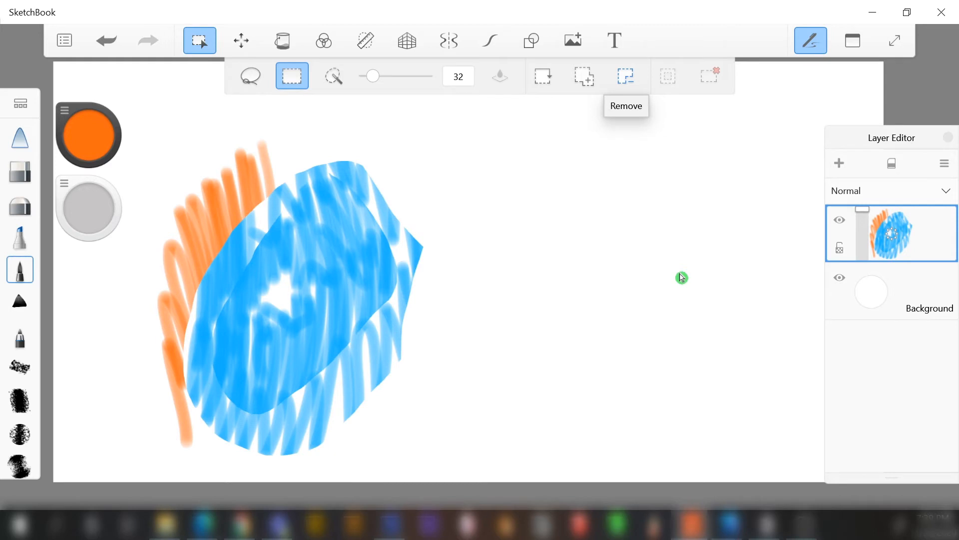
left_click(542, 76)
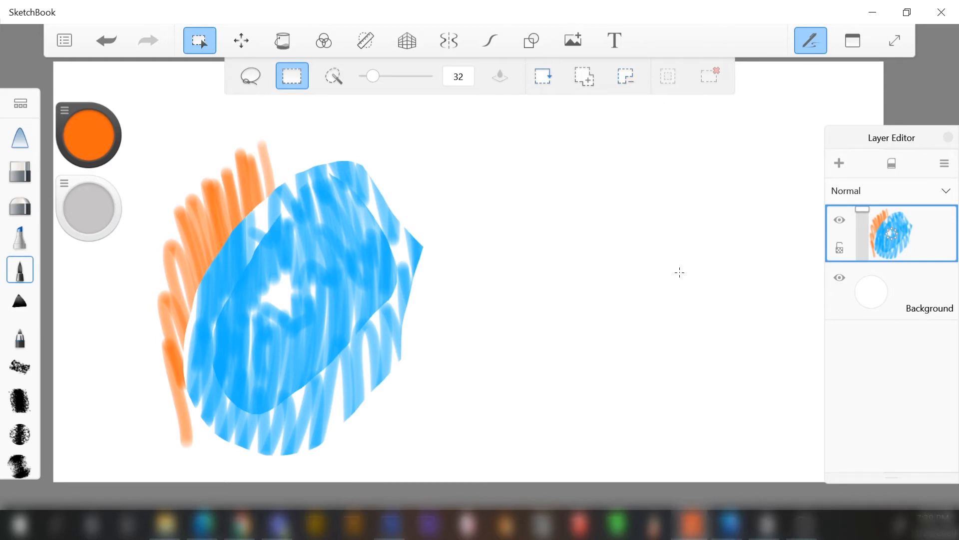
Build a stepped selection over the painted shape by combining several overlapping rectangles in Add mode
left_click_drag(668, 216, 360, 321)
left_click_drag(487, 210, 312, 233)
left_click_drag(437, 322, 292, 443)
left_click_drag(209, 121, 384, 277)
left_click_drag(221, 227, 219, 279)
Cut two rectangular notches out of the right side of the stepped selection in Remove mode
key("alt")
left_click_drag(555, 263, 341, 316)
left_click_drag(531, 168, 340, 227)
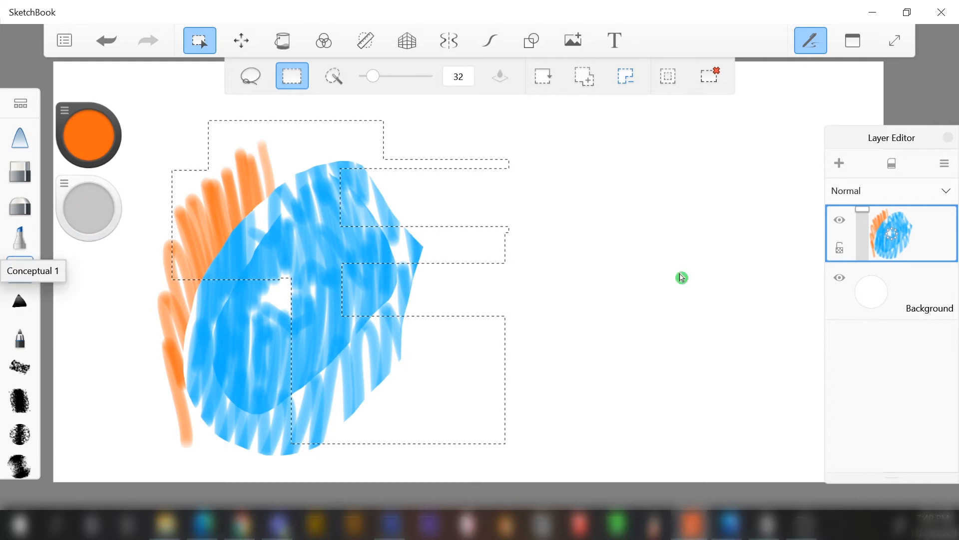
Cover the notched selection with solid orange using the Conceptual 1 brush, and clear the selection
left_click(20, 301)
mouse_move(89, 208)
left_mouse_down()
mouse_move(499, 210)
mouse_move(478, 304)
mouse_move(374, 320)
mouse_move(310, 419)
mouse_move(349, 360)
mouse_move(494, 380)
mouse_move(453, 395)
mouse_move(470, 395)
left_mouse_up()
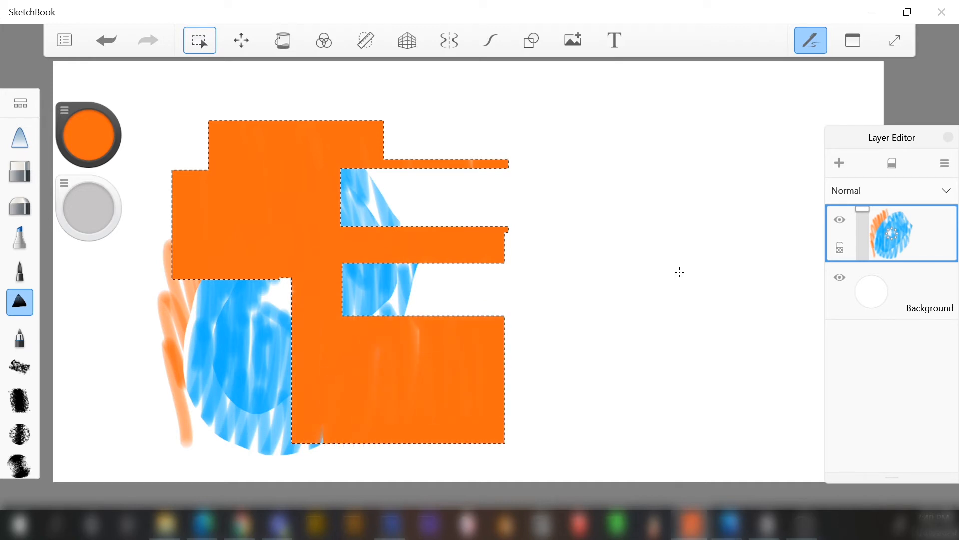
key("m")
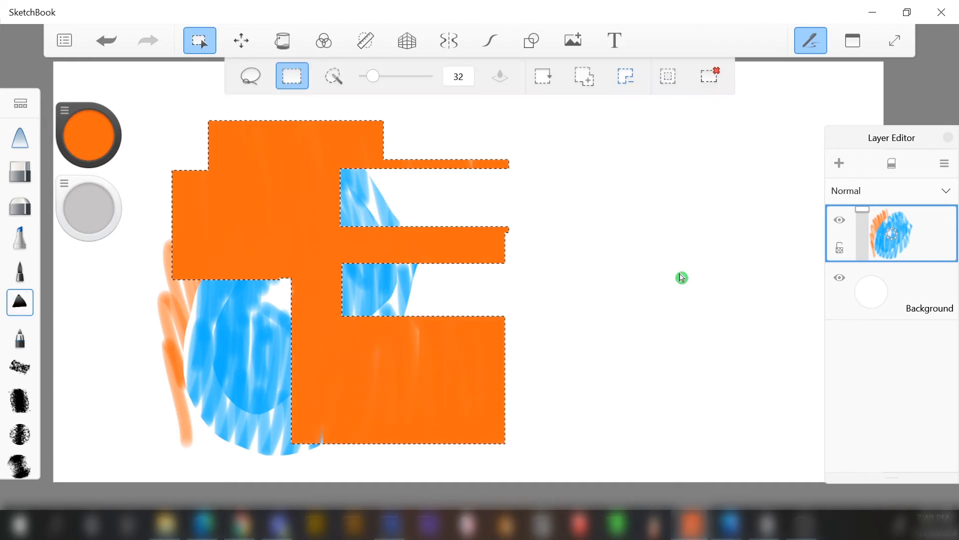
left_click(681, 274)
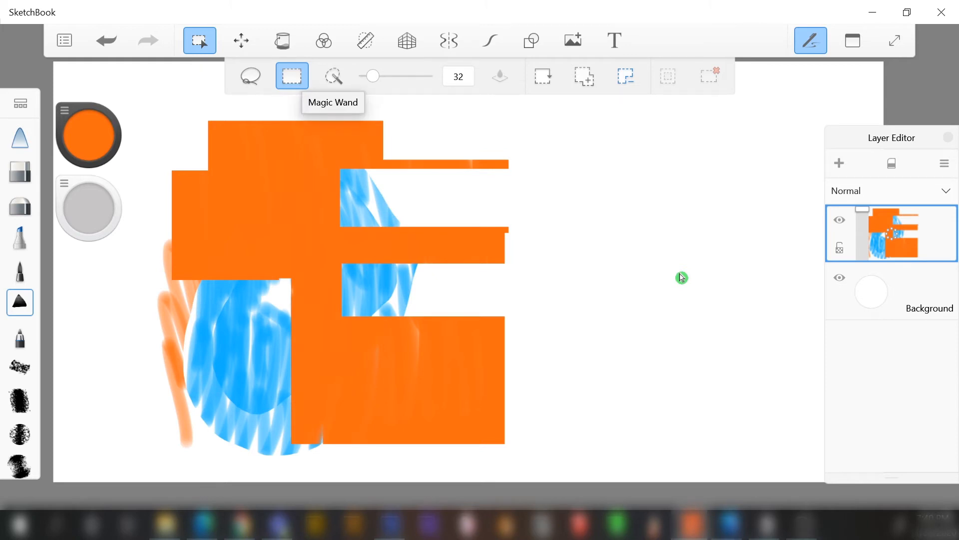
Use the Magic Wand at tolerance 4 in Replace mode to select areas of the blue scribble and the orange shape
left_click(333, 76)
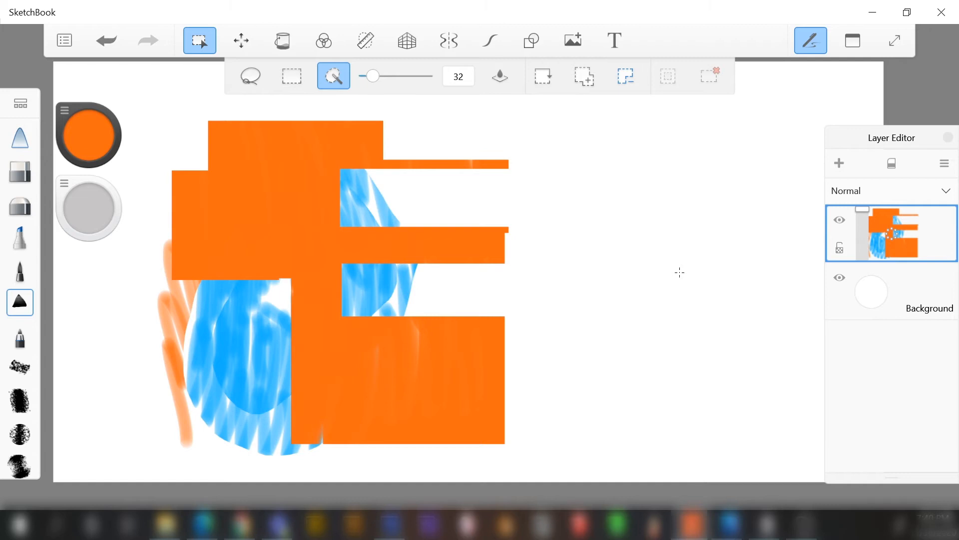
left_click(682, 277)
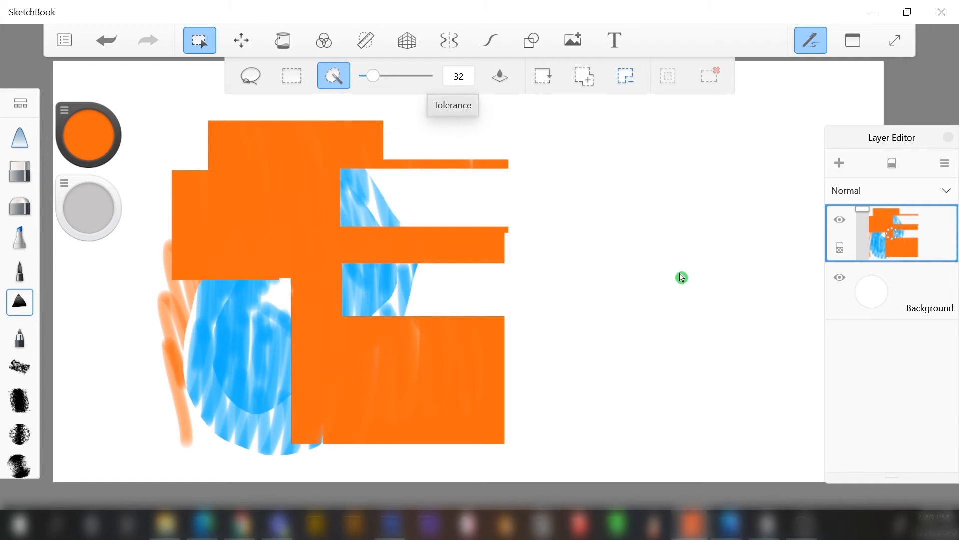
left_click_drag(373, 76, 366, 76)
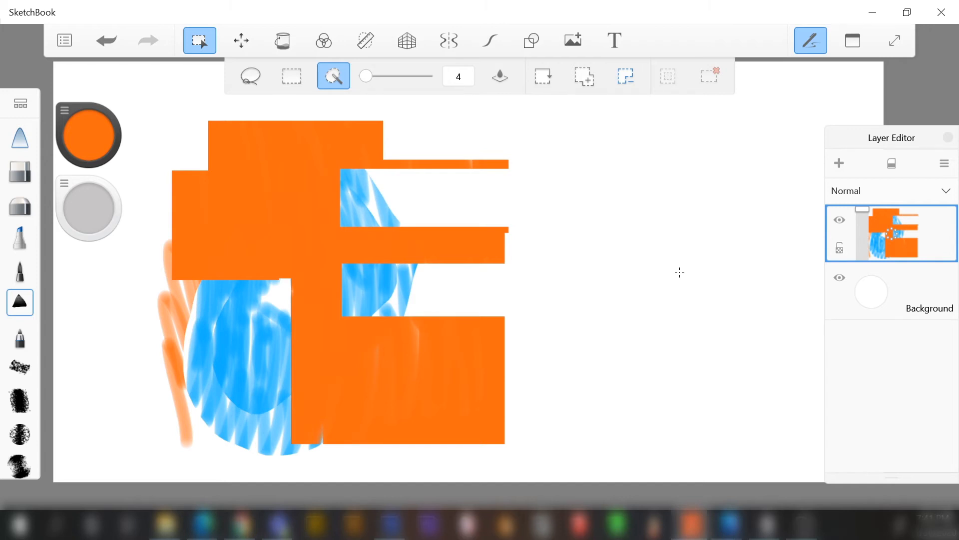
left_click(683, 278)
left_click(242, 318)
left_click(240, 343)
left_click(241, 299)
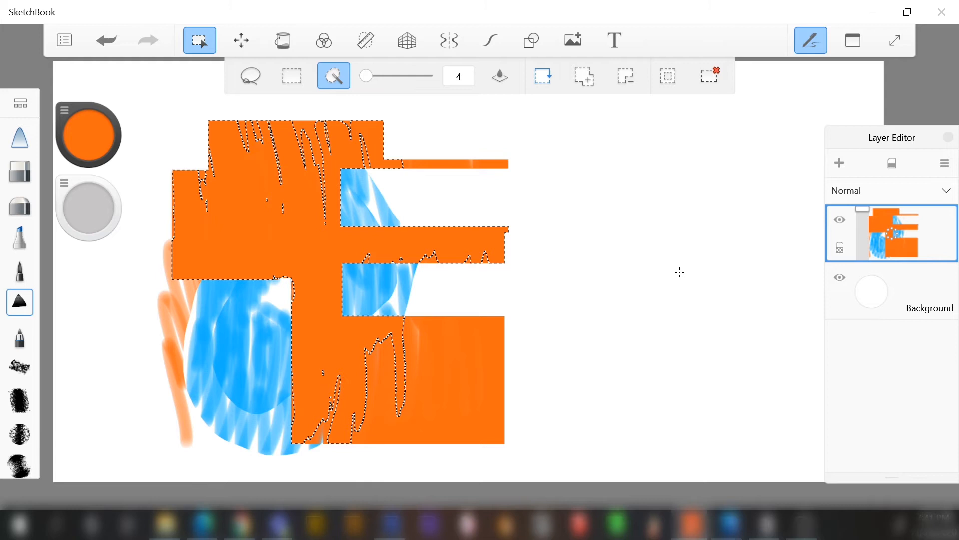
Set the Magic Wand tolerance to 255 and select the blue scribble, followed by the orange shape together with the surrounding canvas
left_click(682, 277)
left_click_drag(366, 76, 428, 76)
left_click(240, 359)
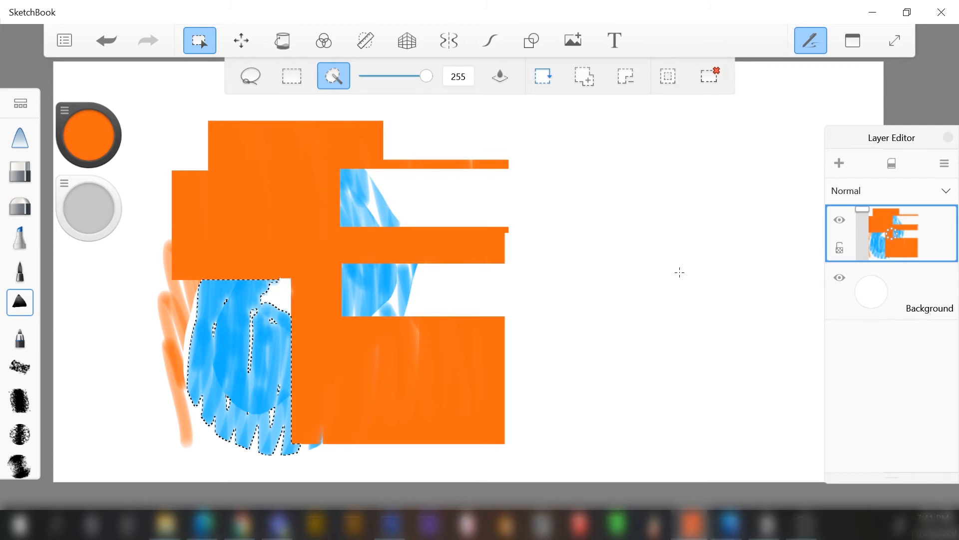
left_click(680, 272)
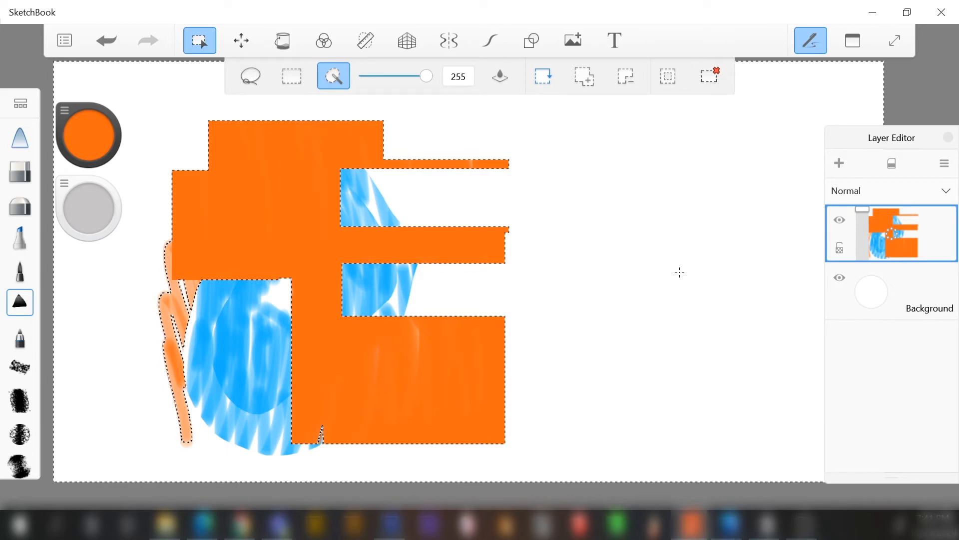
left_click(683, 277)
left_click(683, 277)
Switch the selection tool to Rectangle and on to Lasso, and clear the selection
key("m")
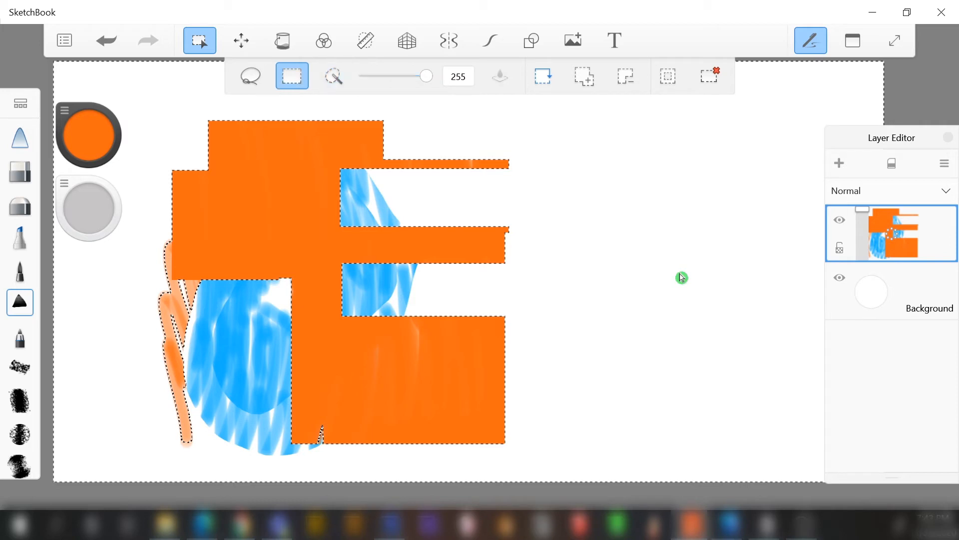
key("m")
key("ctrl+d")
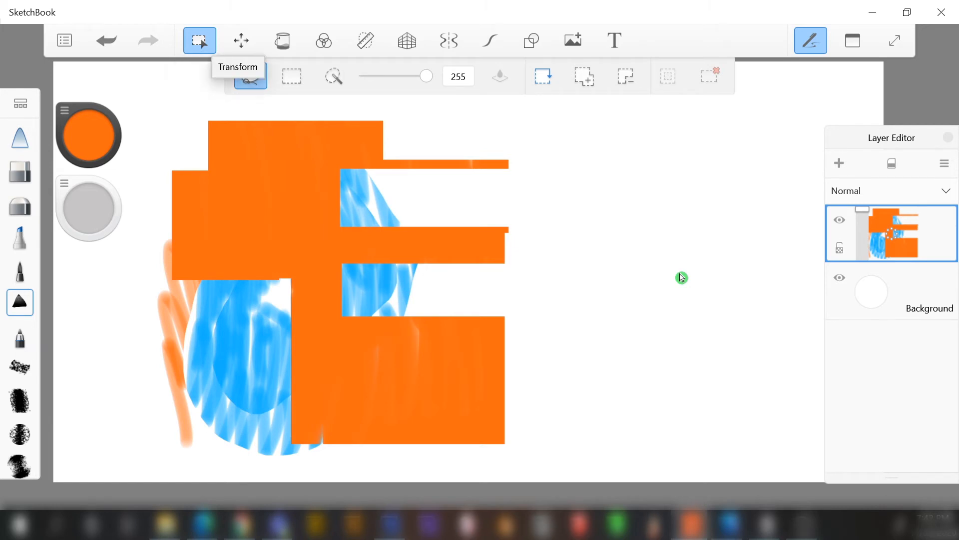
Try to distort the painted drawing by moving its transform centre, top edge and left corner handles, and cancel the transform
key("v")
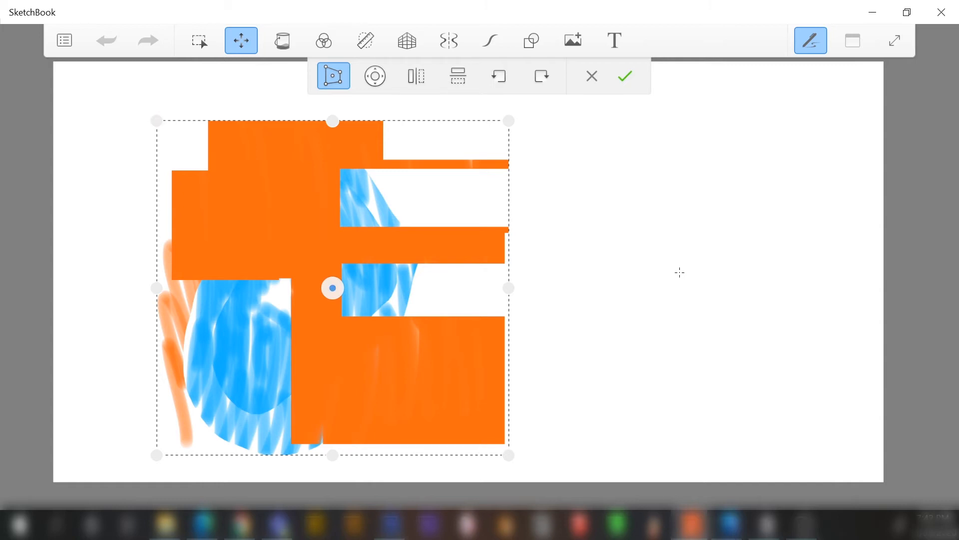
mouse_move(332, 287)
left_mouse_down()
mouse_move(459, 418)
mouse_move(479, 259)
mouse_move(424, 214)
mouse_move(315, 194)
mouse_move(210, 193)
mouse_move(200, 410)
mouse_move(208, 337)
mouse_move(267, 297)
mouse_move(342, 300)
mouse_move(348, 263)
mouse_move(329, 288)
left_mouse_up()
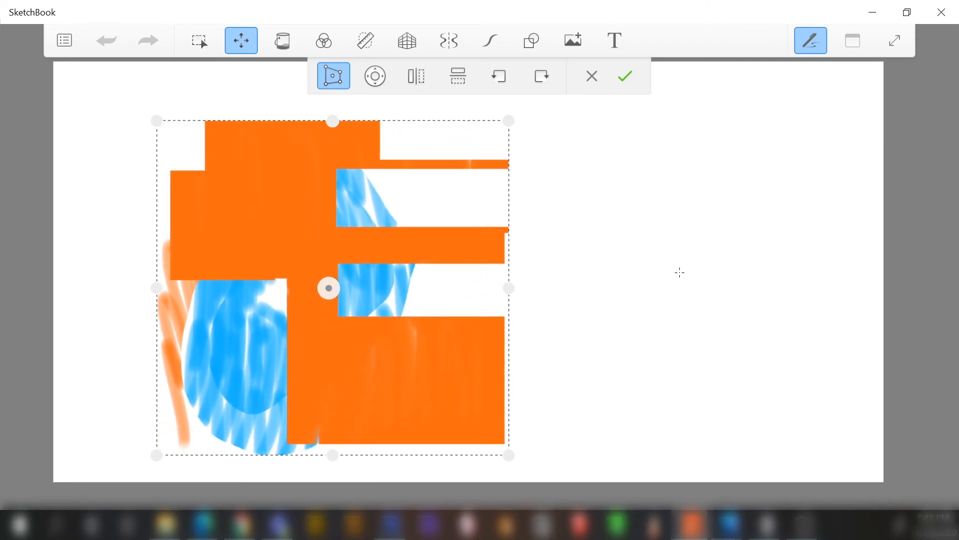
left_click_drag(332, 121, 334, 150)
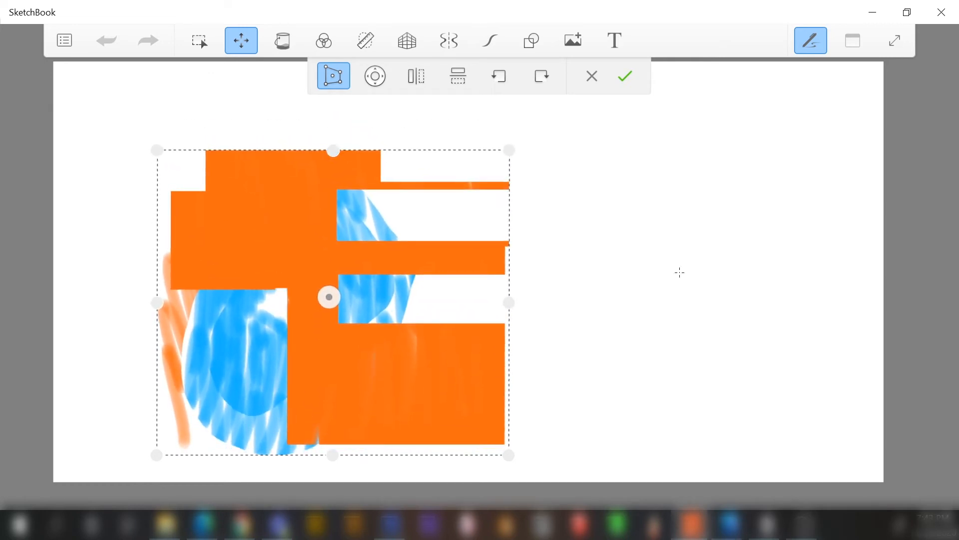
left_click_drag(157, 150, 285, 247)
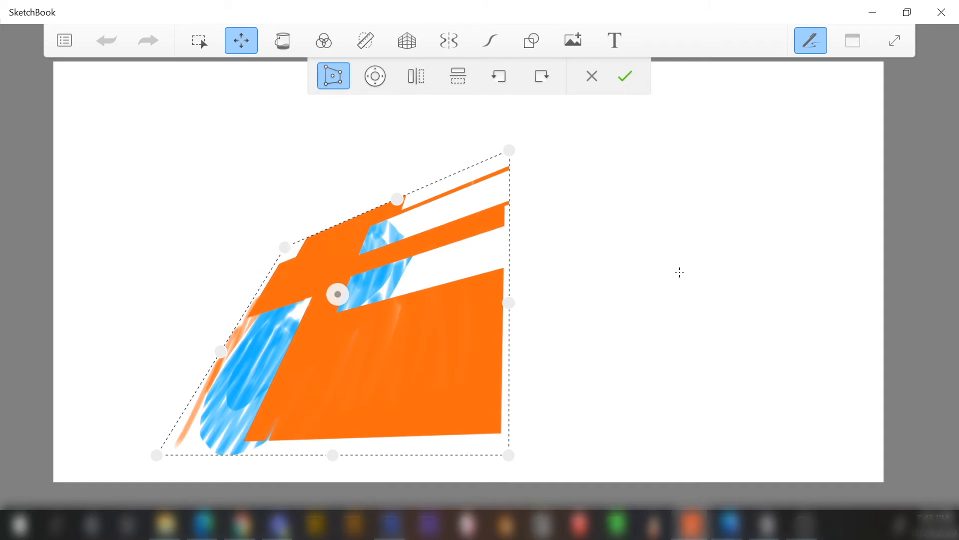
left_click_drag(157, 454, 189, 419)
left_click_drag(284, 246, 325, 229)
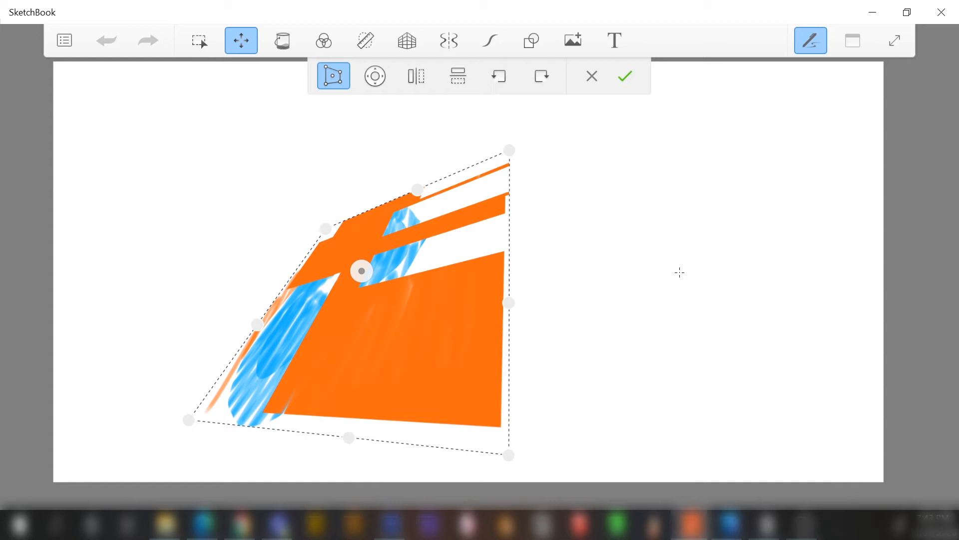
left_click(683, 277)
key("Escape")
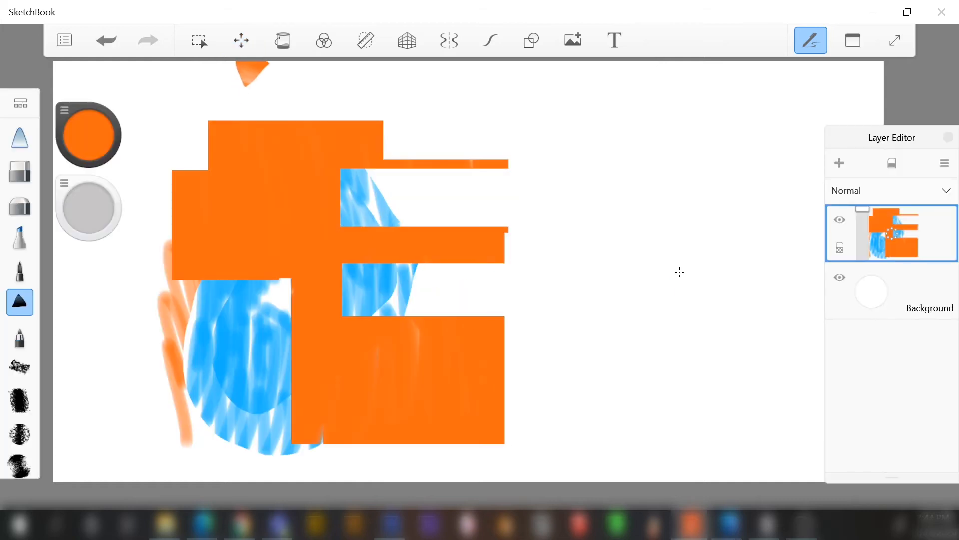
Try the Transform tool's Nudge puck to shift the drawing freely and pixel by pixel in all four directions, and cancel the transform
key("v")
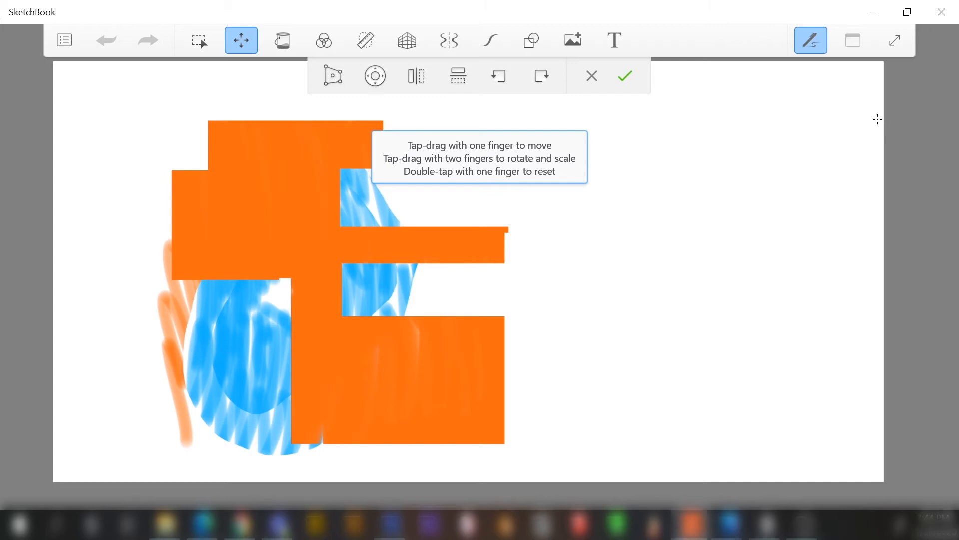
left_click(723, 12)
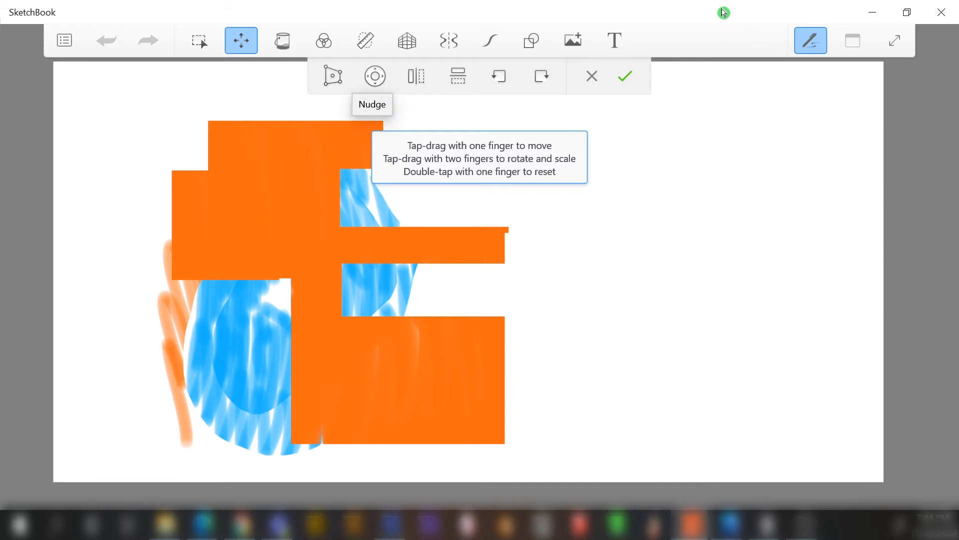
left_click(375, 76)
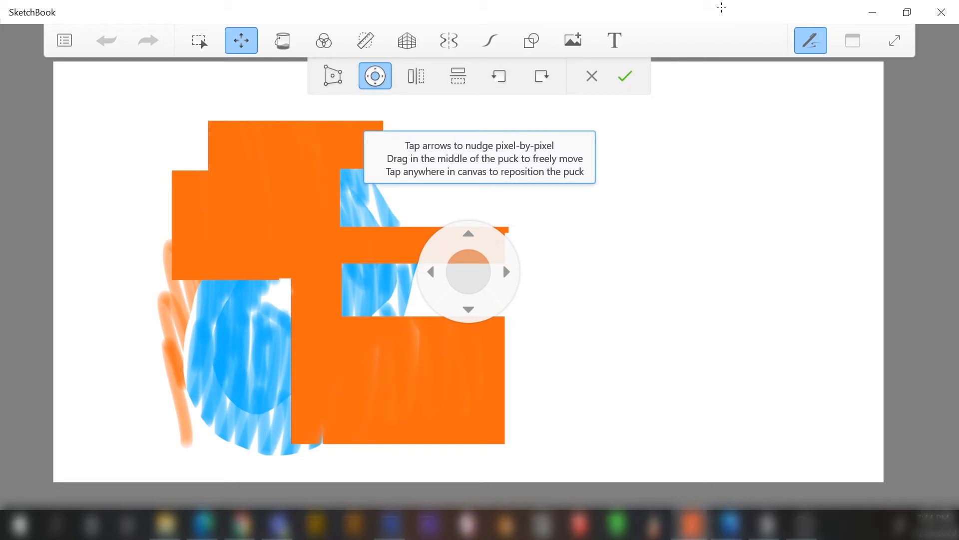
mouse_move(468, 271)
left_mouse_down()
mouse_move(677, 260)
mouse_move(685, 151)
mouse_move(362, 151)
mouse_move(276, 294)
mouse_move(628, 309)
mouse_move(696, 173)
mouse_move(627, 257)
mouse_move(489, 270)
left_mouse_up()
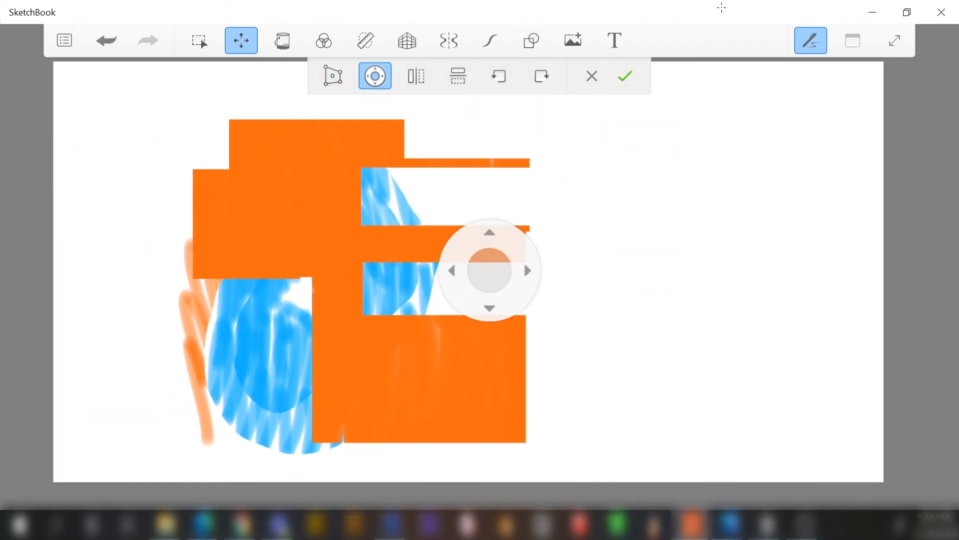
left_click(527, 270)
left_click(489, 308)
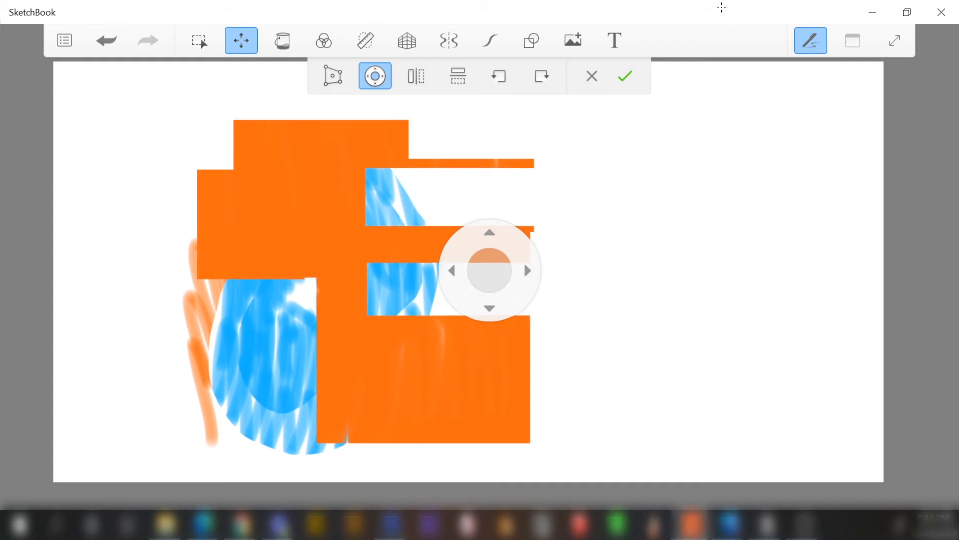
left_click(452, 270)
left_click(490, 232)
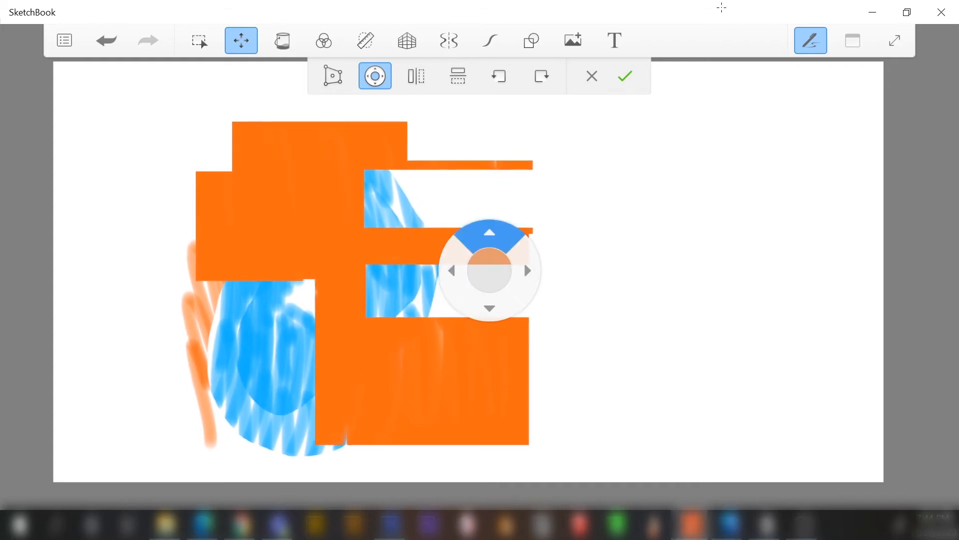
mouse_move(489, 270)
left_mouse_down()
mouse_move(465, 273)
mouse_move(549, 259)
left_mouse_up()
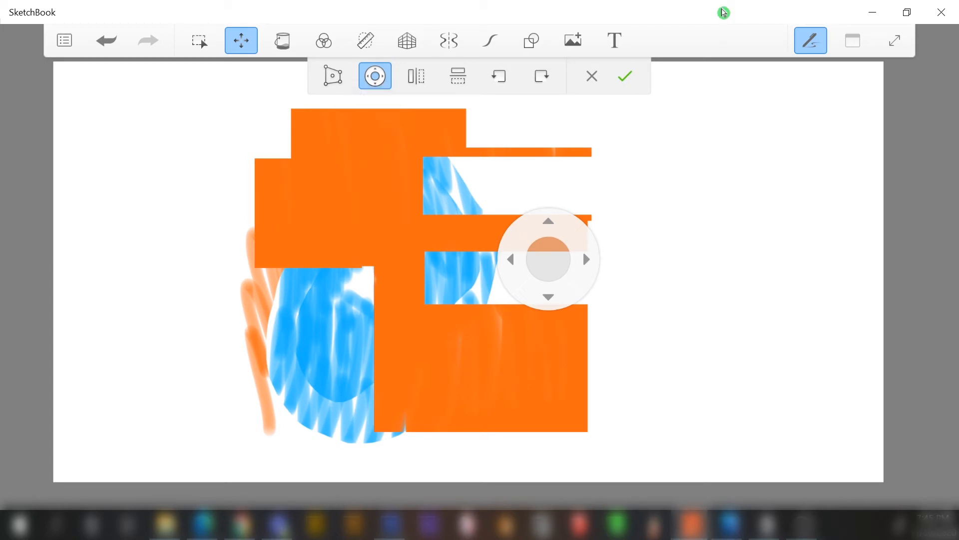
key("Escape")
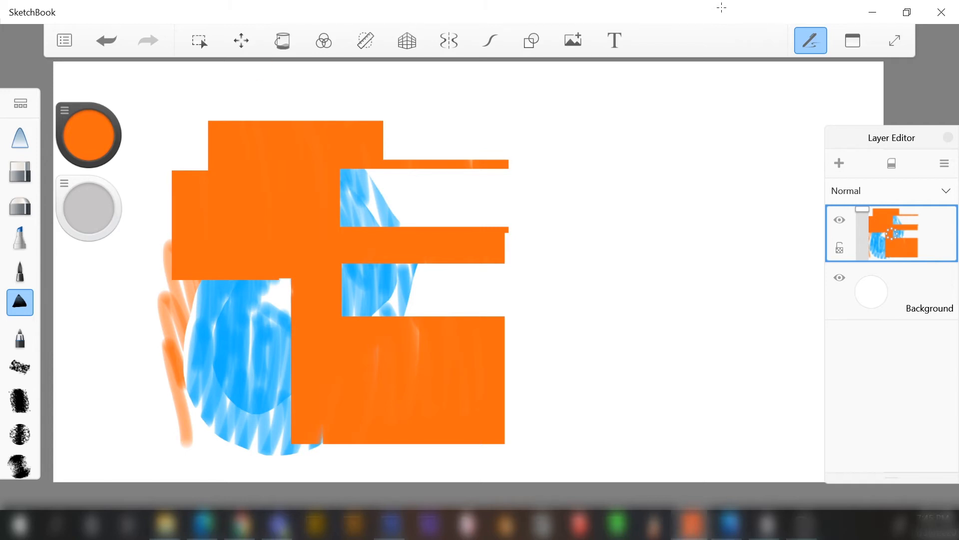
Try flipping the drawing horizontally and vertically several times with the Transform tool
left_click(724, 13)
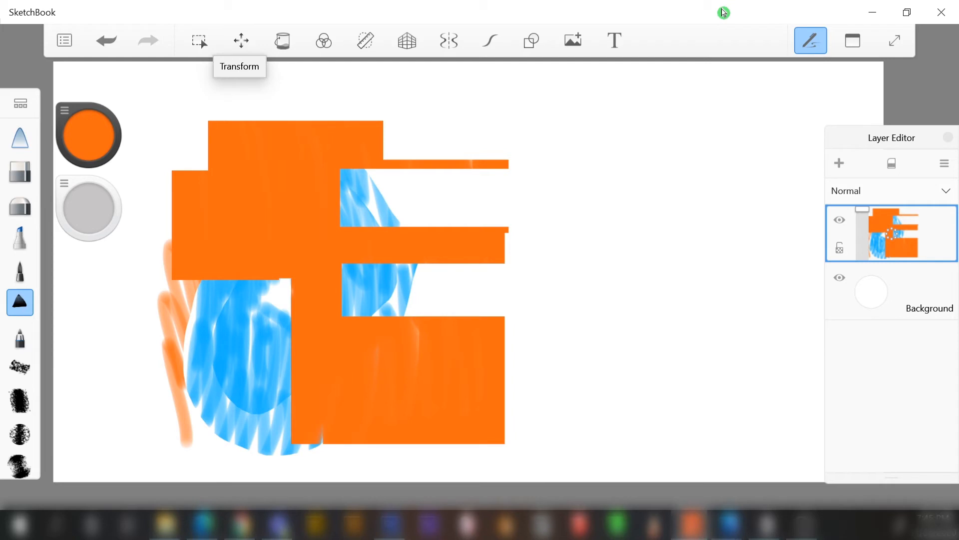
key("v")
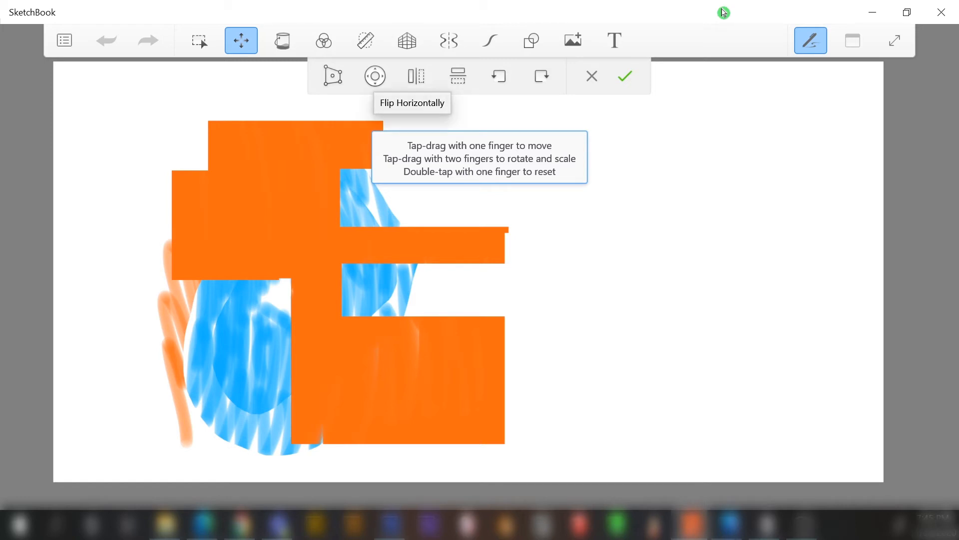
left_click(416, 76)
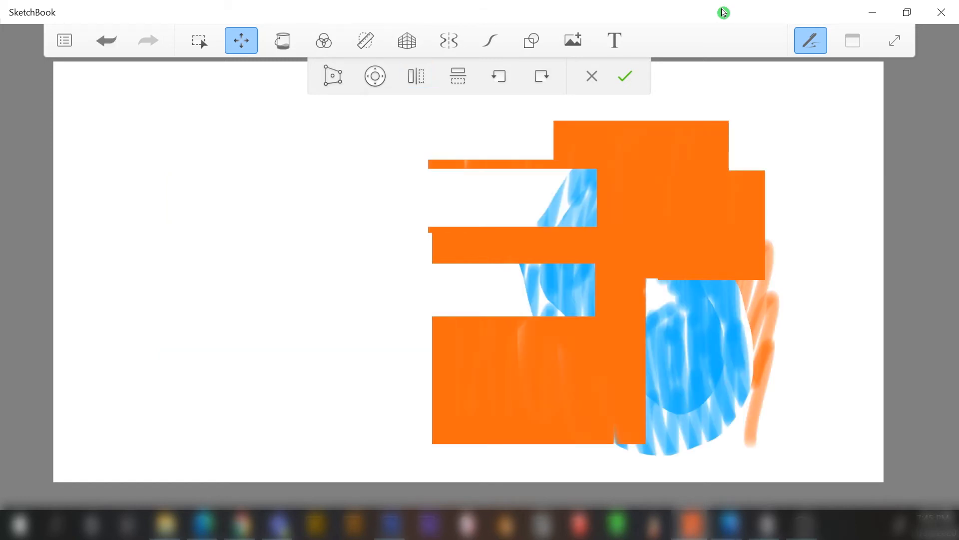
left_click(416, 76)
left_click(416, 76)
left_click(416, 76)
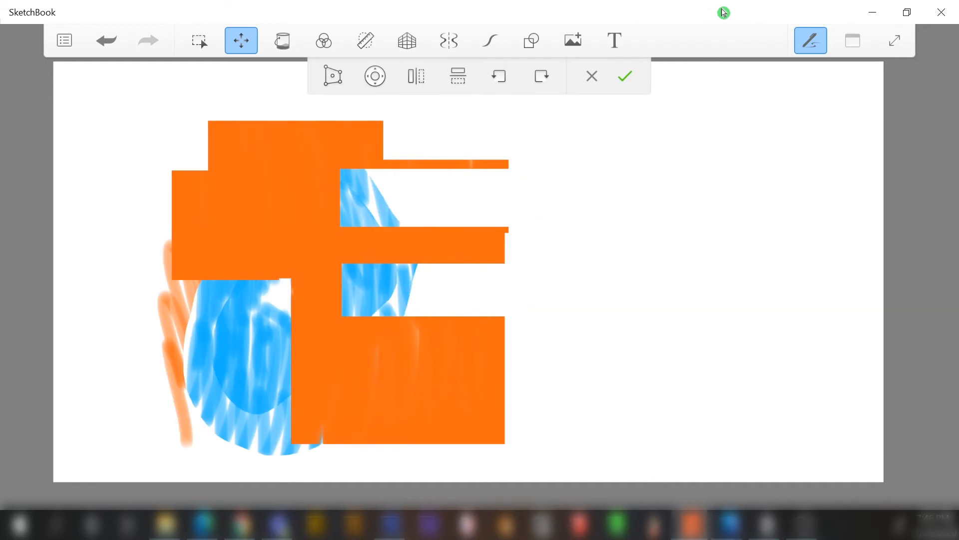
left_click(458, 76)
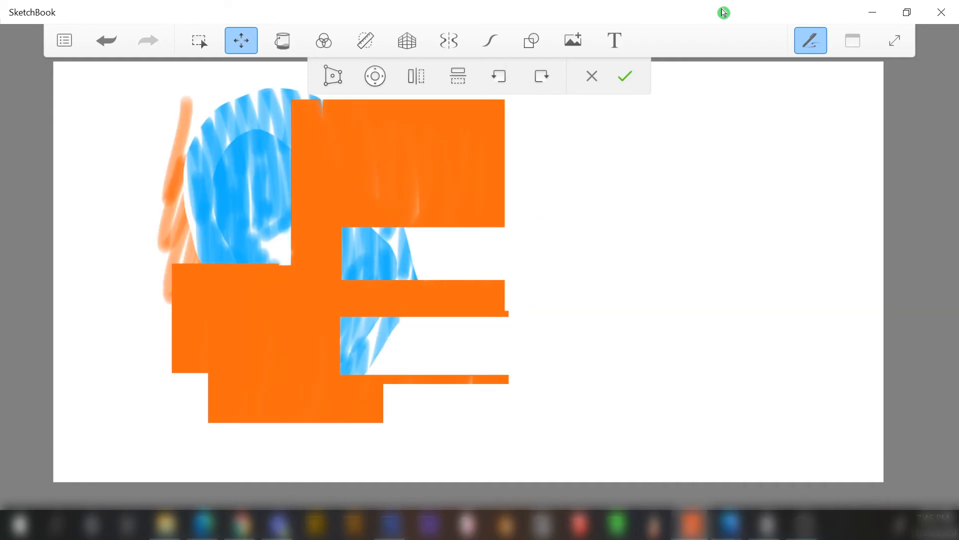
left_click(458, 76)
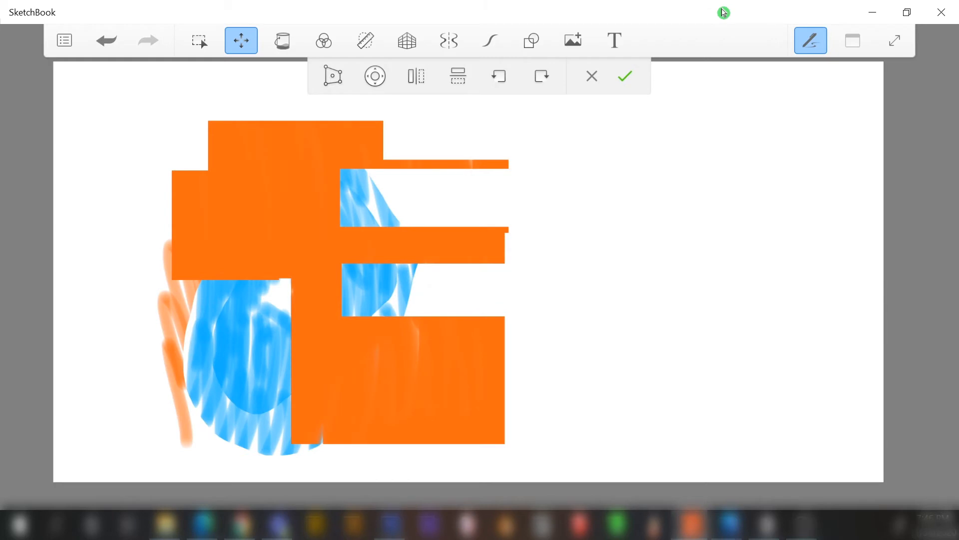
left_click(459, 76)
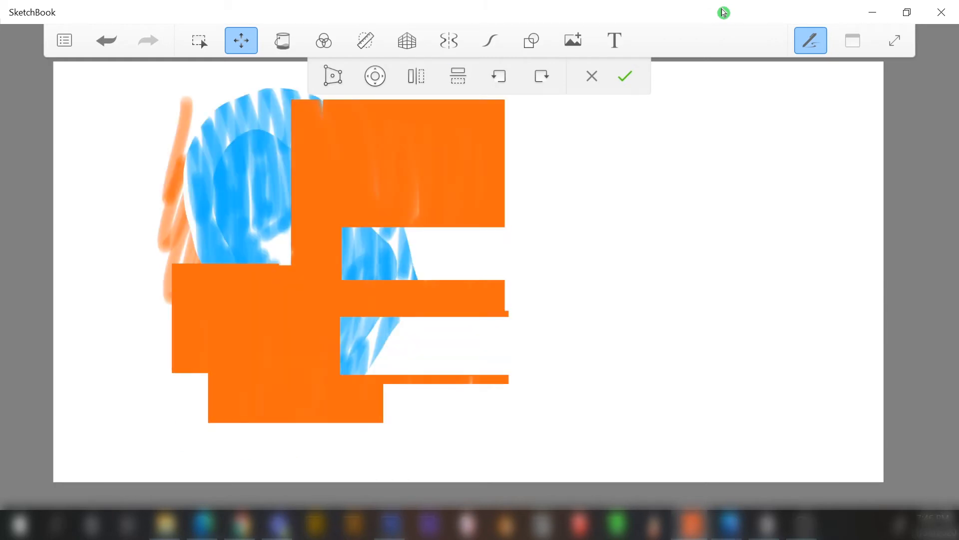
left_click(458, 76)
left_click(458, 76)
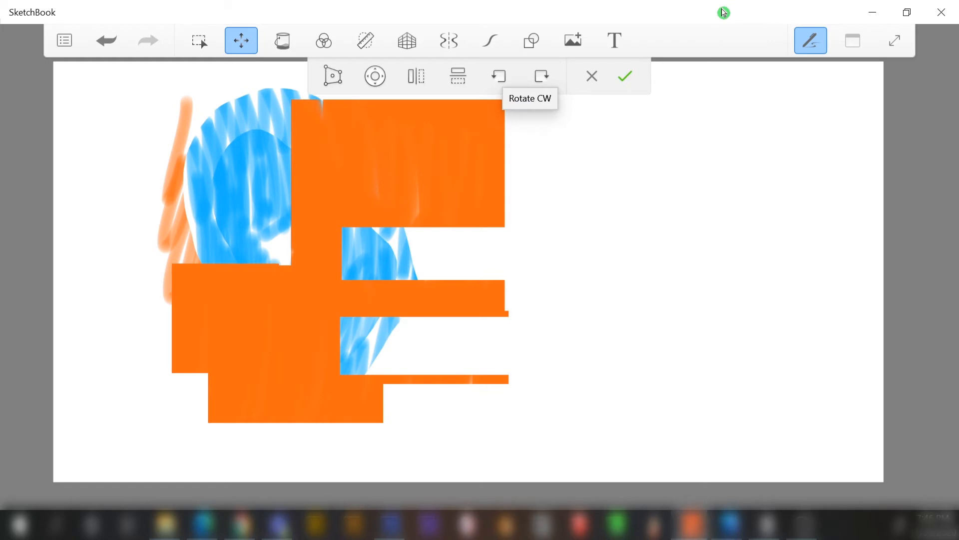
Try rotating the drawing clockwise through a full turn in 45-degree increments, and cancel the transform
left_click(542, 76)
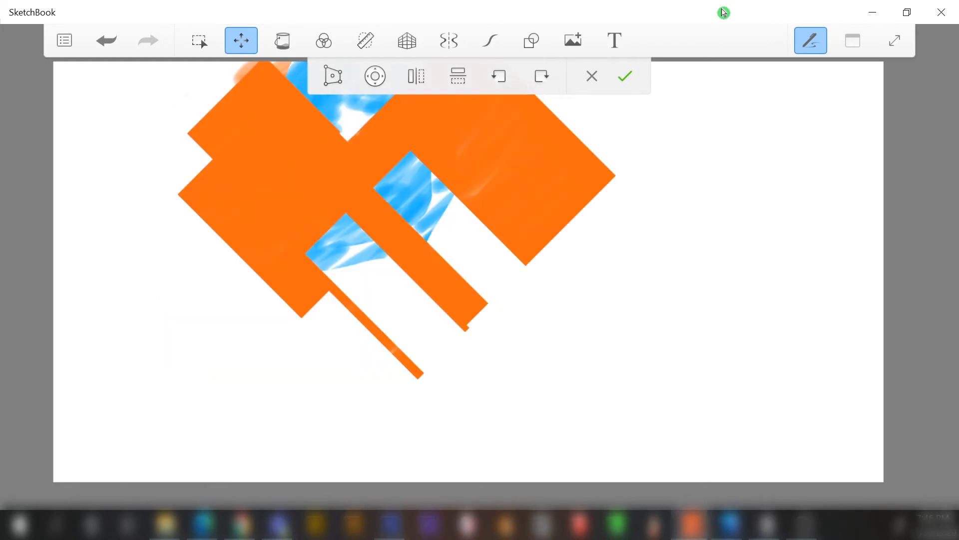
left_click(542, 76)
left_click(542, 76)
left_click(542, 76)
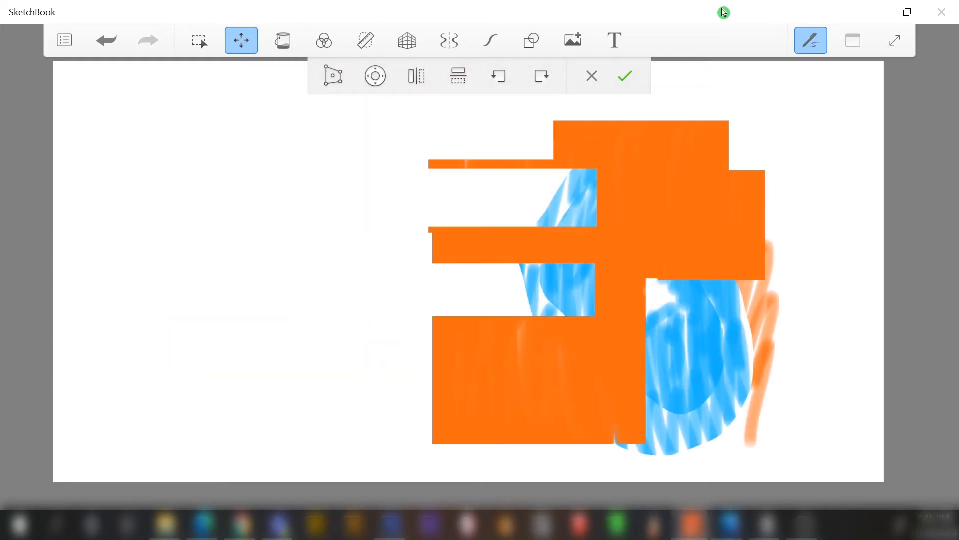
left_click(542, 76)
left_click(542, 76)
left_click(542, 76)
left_click(542, 76)
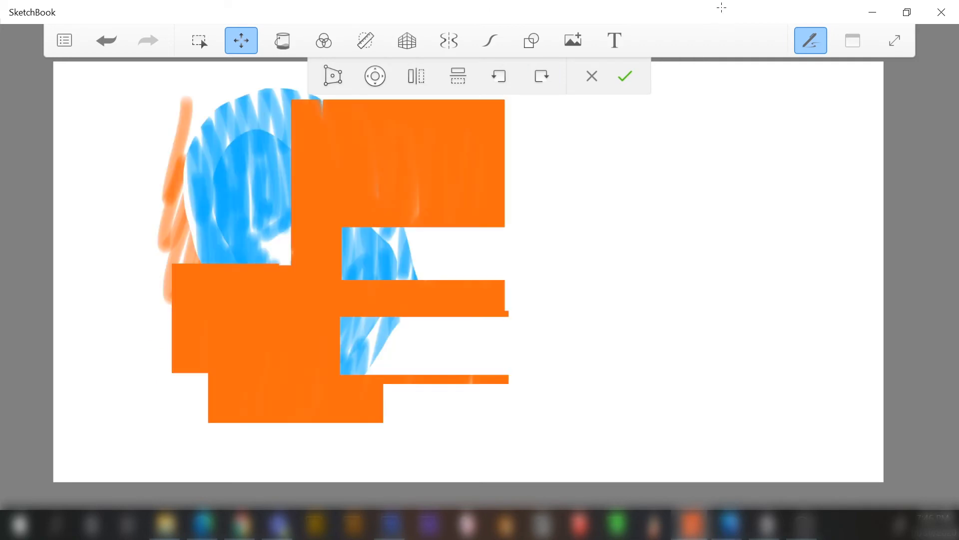
left_click(592, 76)
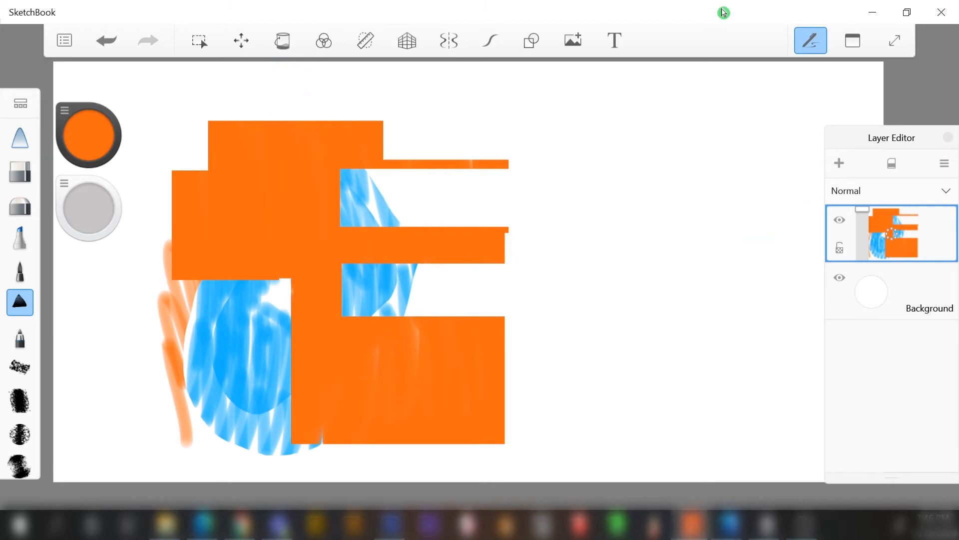
Add a new empty layer above the painted layer
key("ctrl+l")
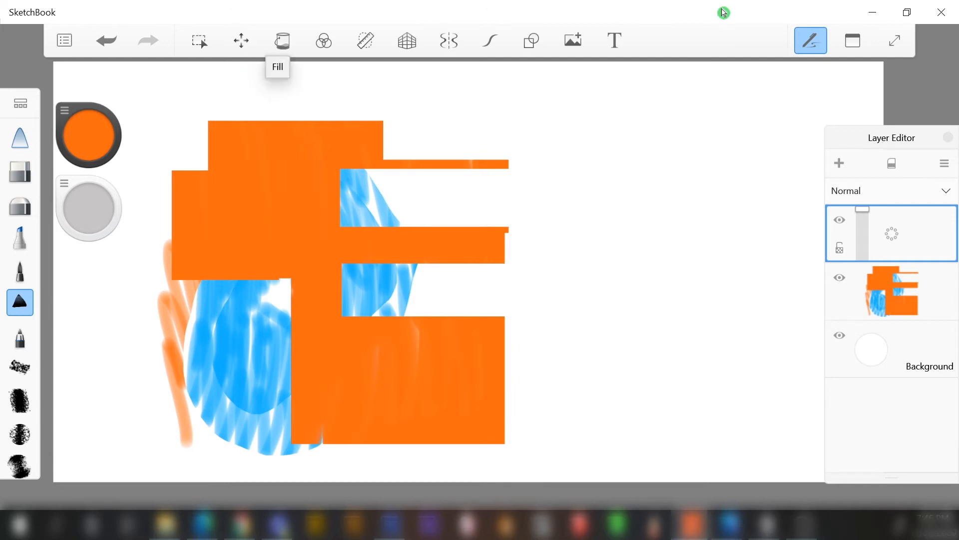
Try flooding the new empty layer with bright green using Solid Fill, and undo the fills
left_click(282, 40)
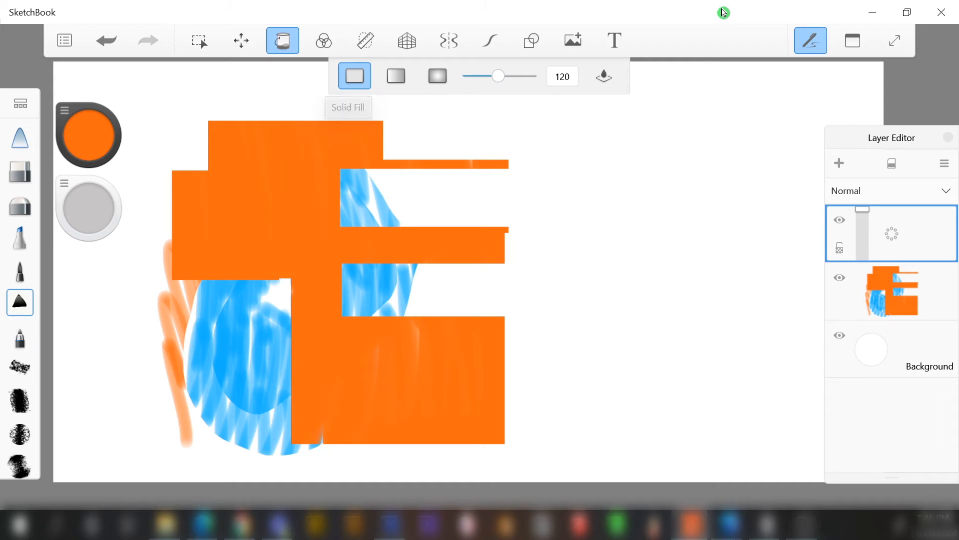
key("c")
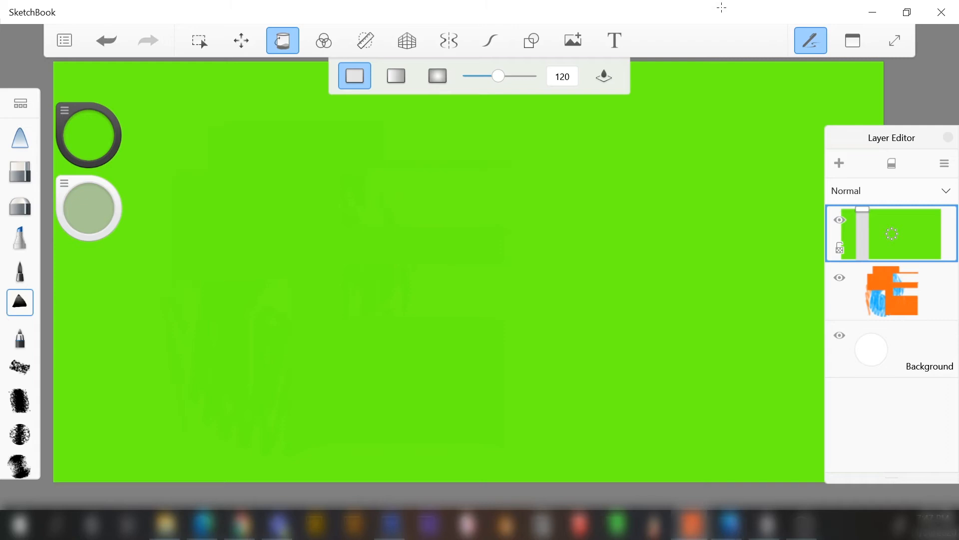
key("ctrl+z")
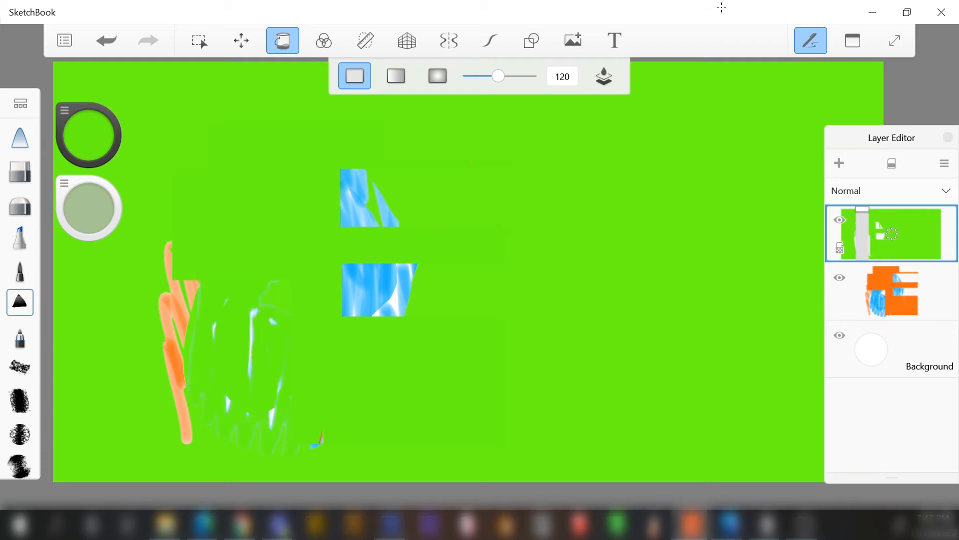
key("ctrl+z")
key("ctrl+z")
key("ctrl+z")
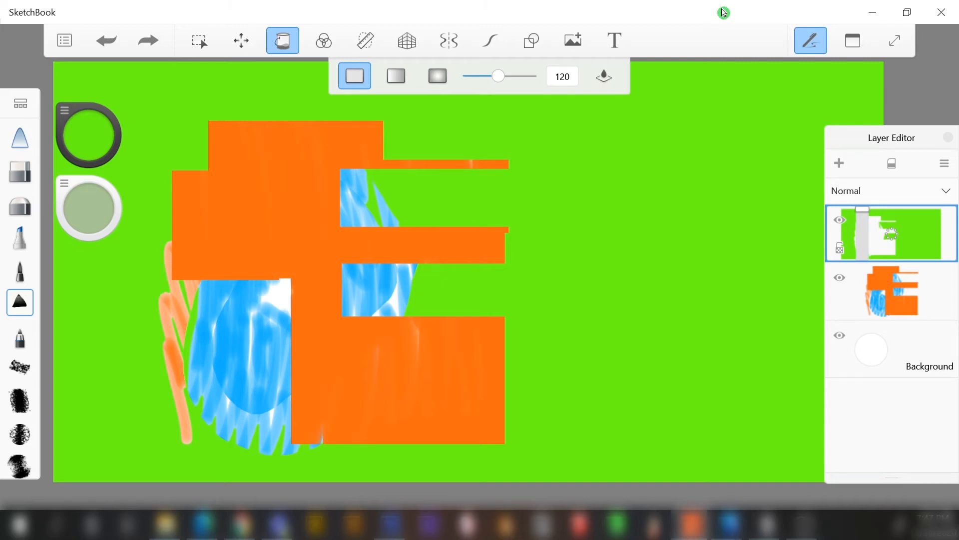
key("ctrl+z")
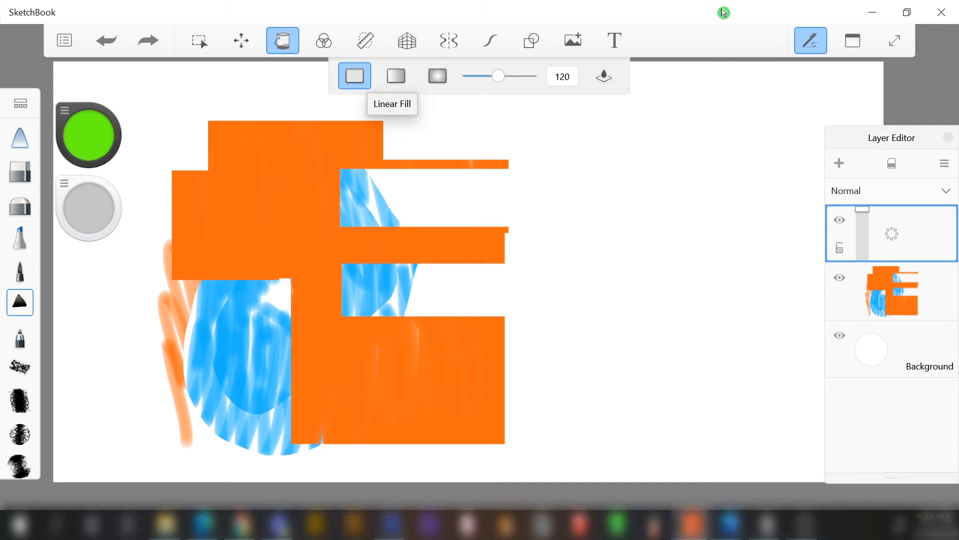
Try a diagonal Linear Fill across the layer, shifting its middle and end stops and recolouring the stops green, magenta and blue
left_click(396, 76)
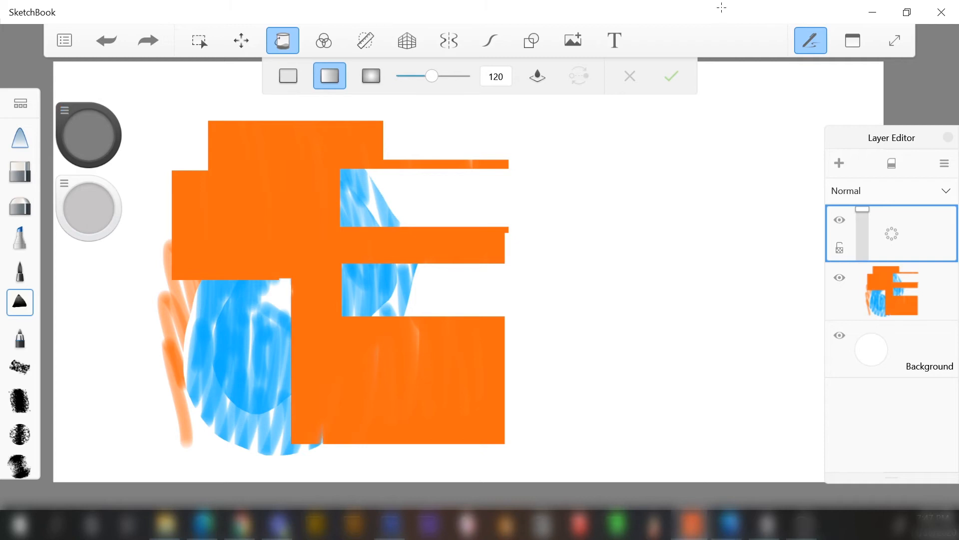
left_click_drag(444, 119, 541, 388)
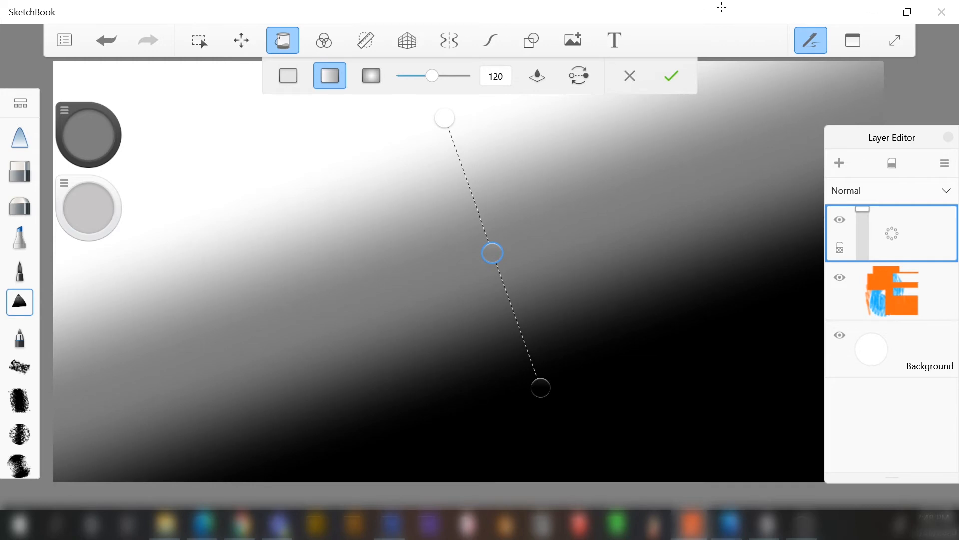
left_click_drag(489, 245, 499, 272)
mouse_move(540, 388)
left_mouse_down()
mouse_move(499, 265)
mouse_move(551, 397)
left_mouse_up()
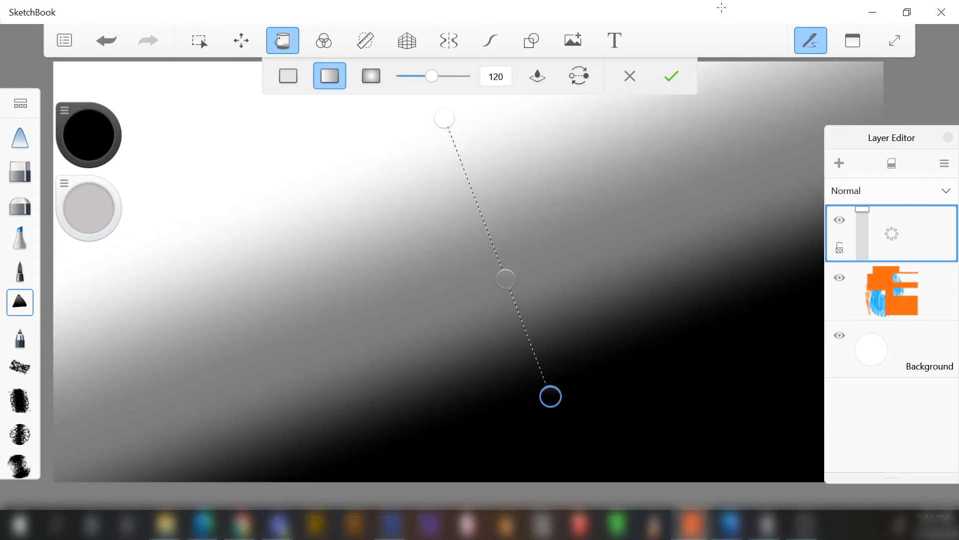
left_click(444, 118)
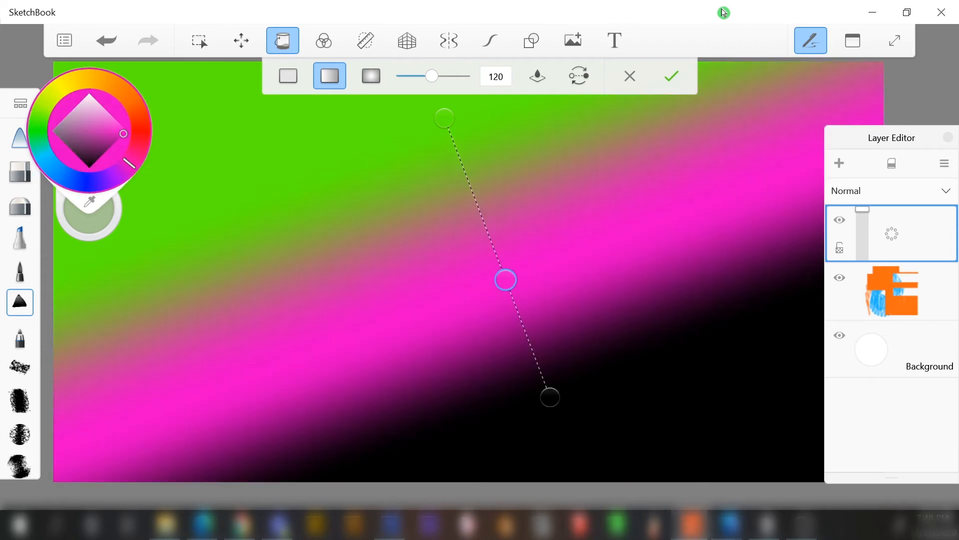
left_click(550, 397)
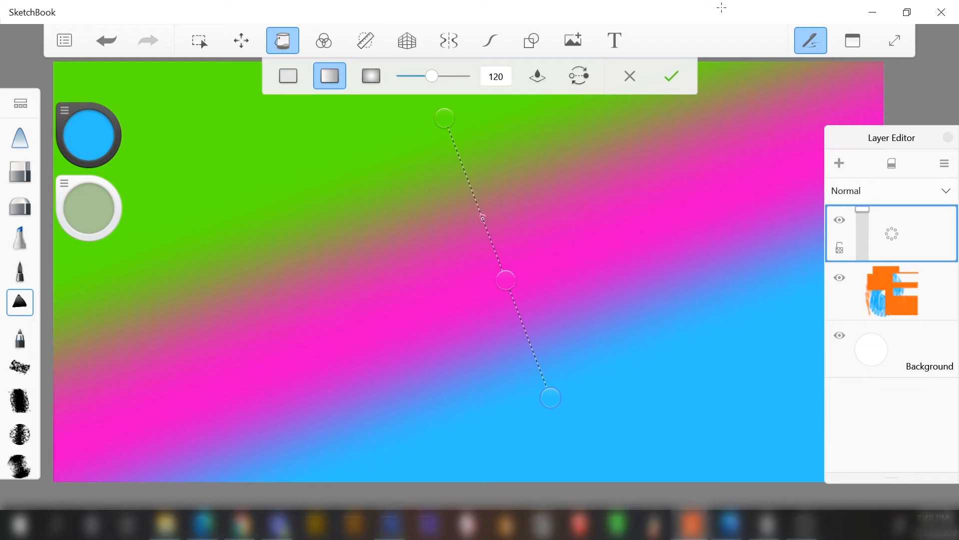
Try adding a yellow stop between the gradient's green and magenta stops, and remove it by pulling it off the line
left_click(475, 198)
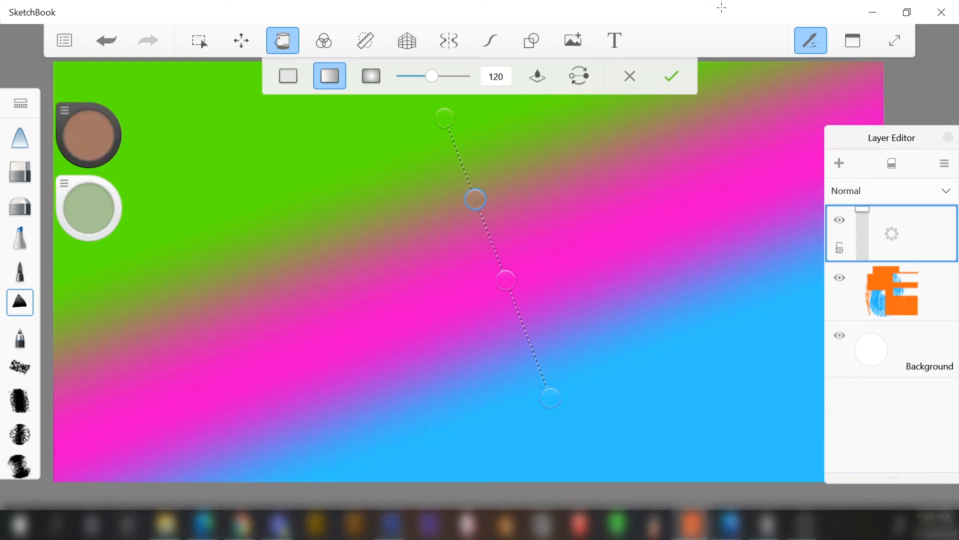
left_click(476, 199)
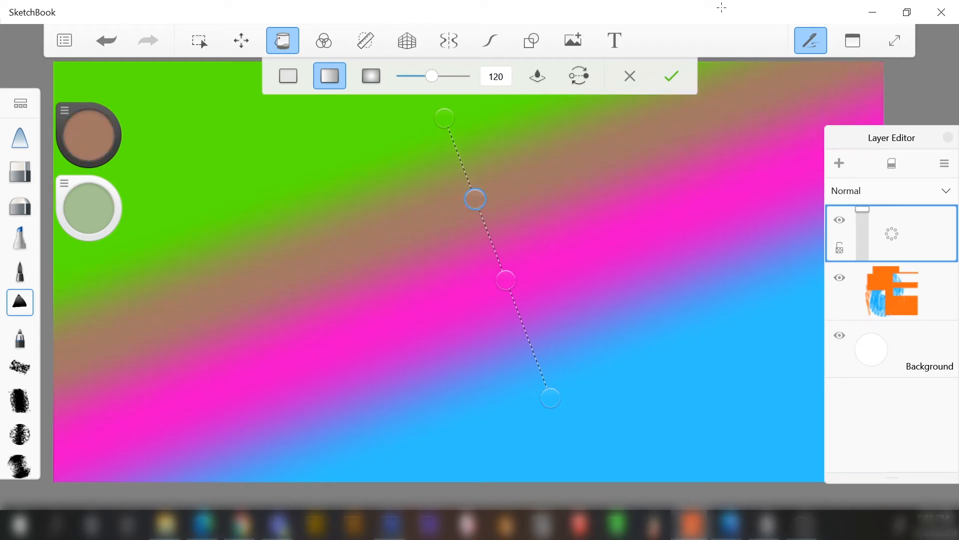
key("c")
left_click_drag(136, 109, 70, 82)
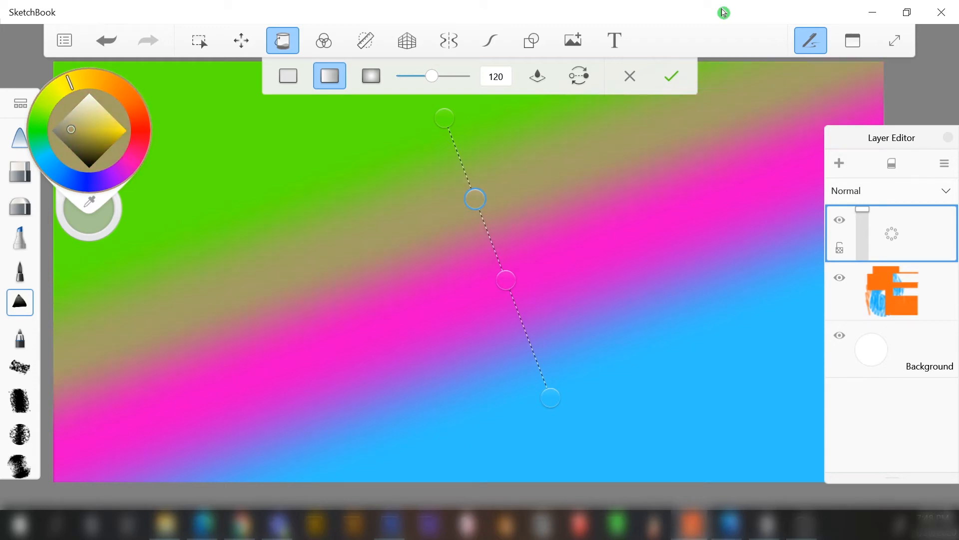
left_click_drag(71, 129, 127, 130)
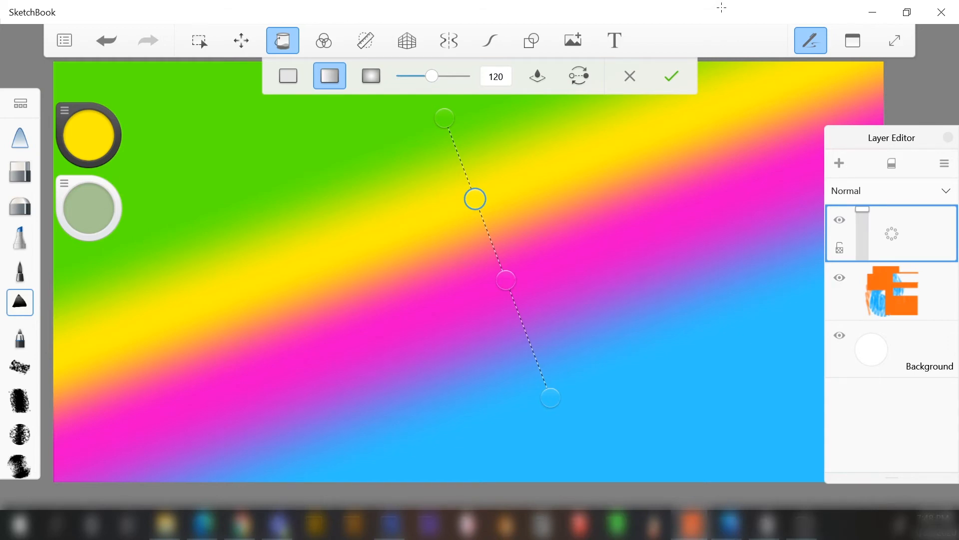
left_click_drag(475, 199, 546, 481)
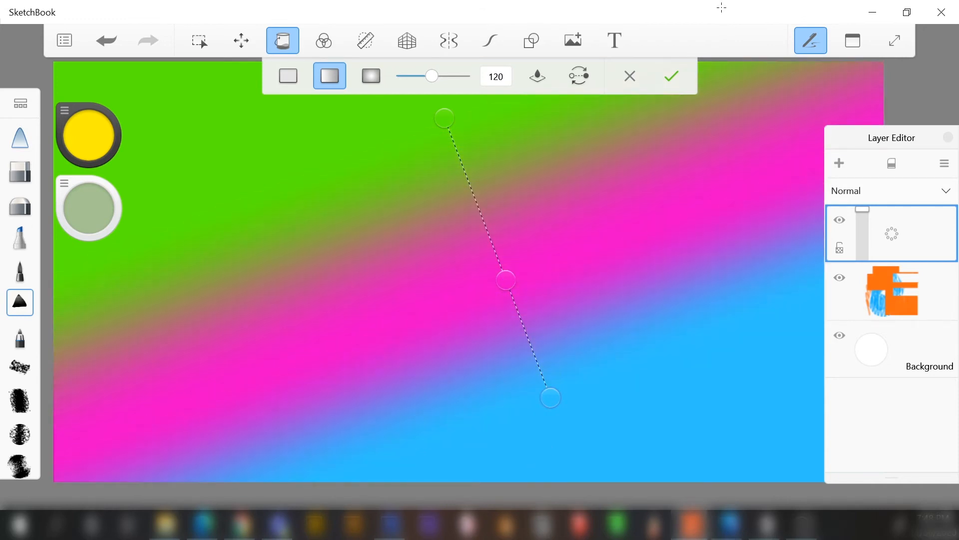
Try swinging the gradient's blue end toward the lower-left of the canvas, reverse the colours several times, and cancel the fill
left_click_drag(551, 397, 153, 391)
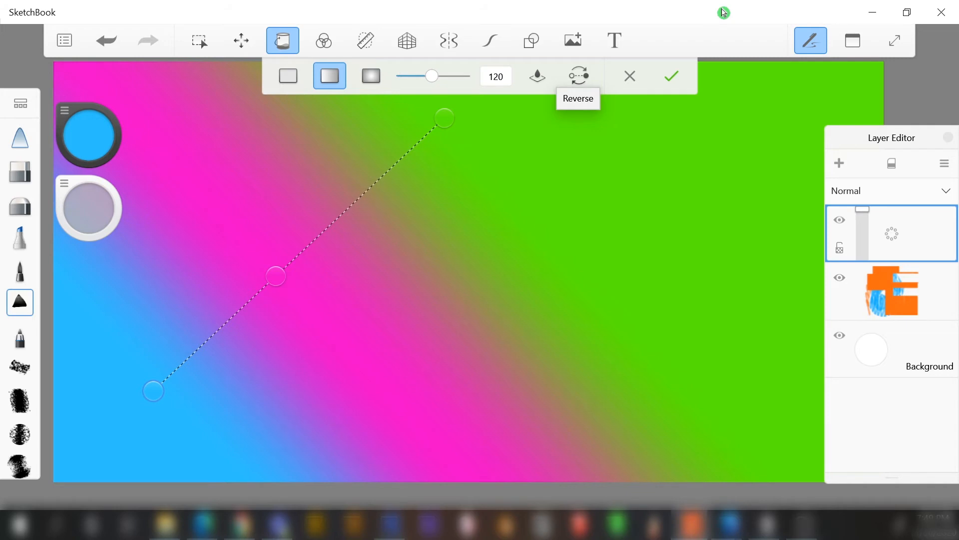
left_click(579, 76)
left_click(580, 76)
left_click(580, 76)
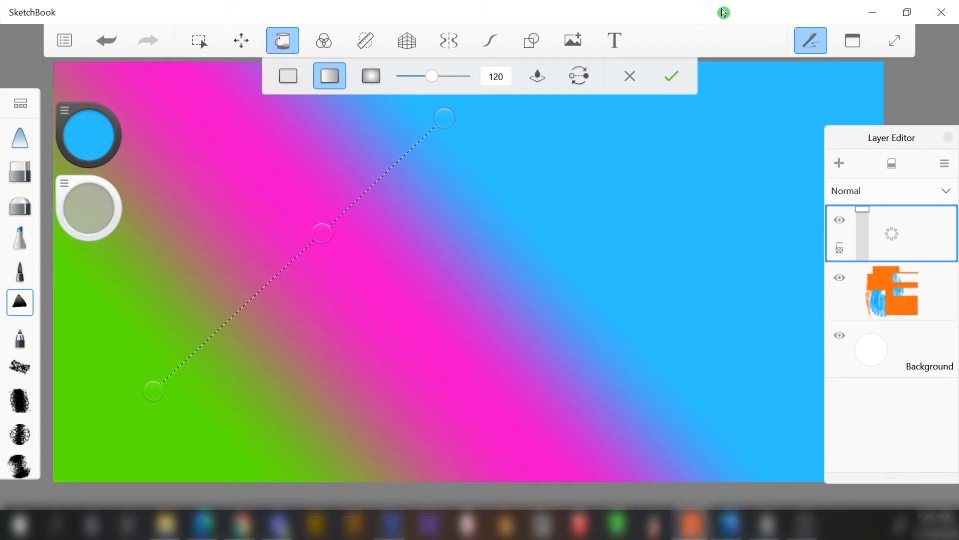
key("Escape")
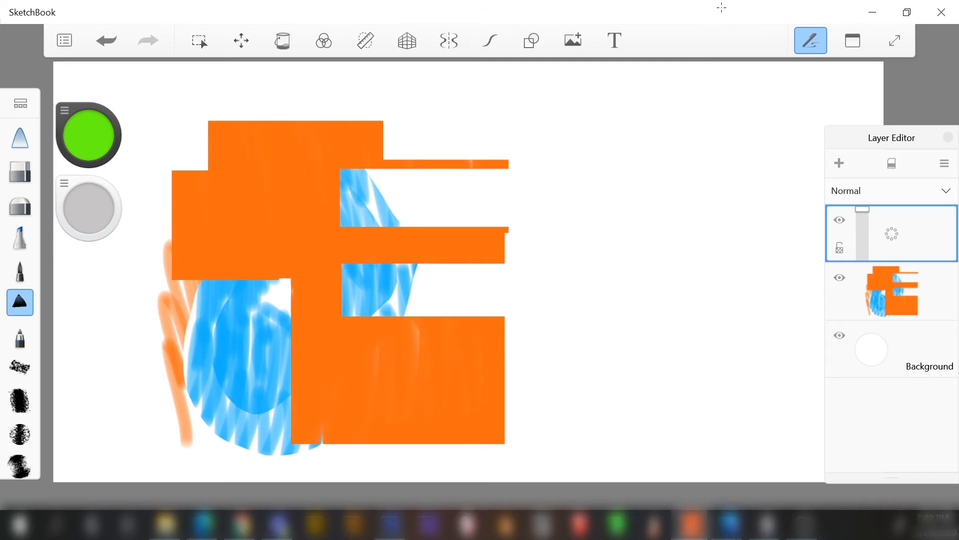
Try a Radial Fill centred in the upper part of the canvas, moving its middle stop inward and repositioning its outer stop
key("g")
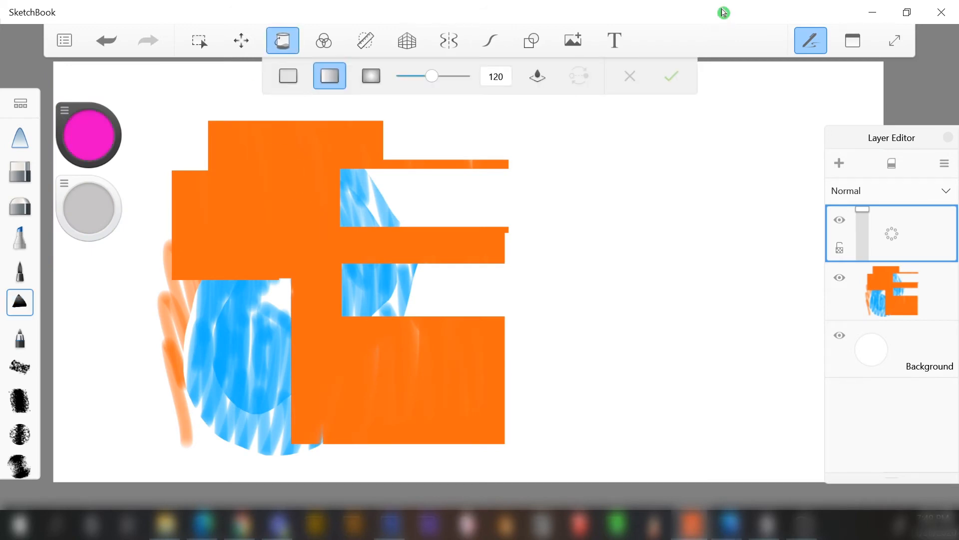
left_click(370, 76)
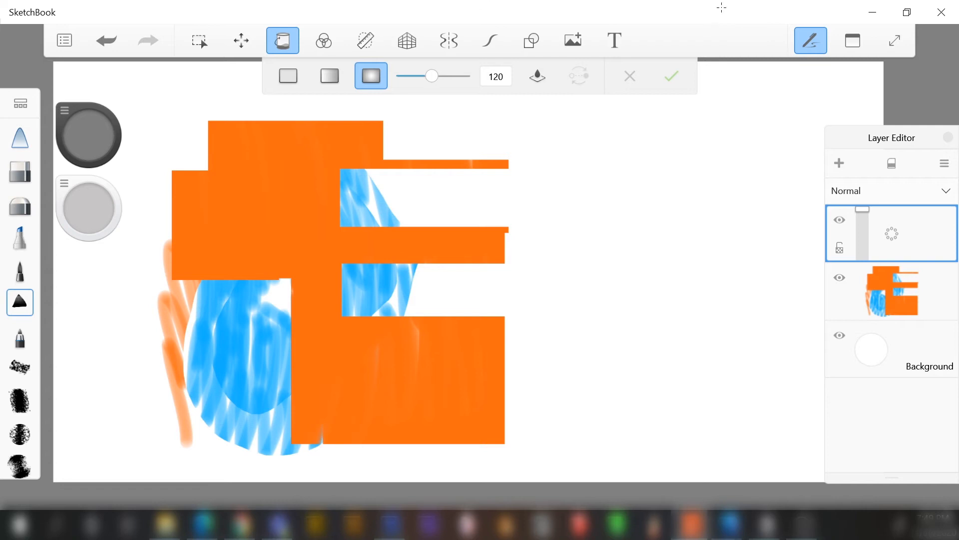
left_click_drag(515, 205, 513, 461)
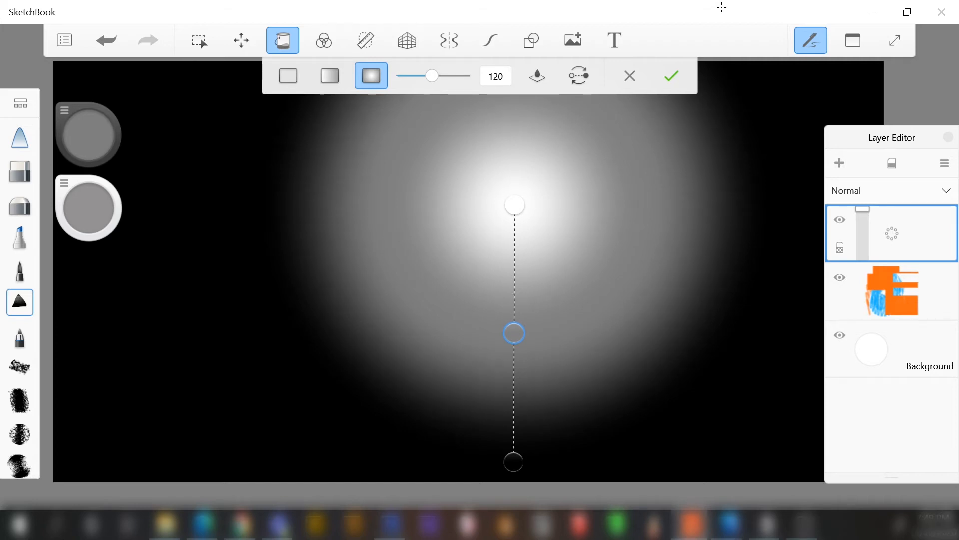
mouse_move(514, 333)
left_mouse_down()
mouse_move(515, 385)
mouse_move(514, 270)
mouse_move(514, 354)
mouse_move(514, 315)
left_mouse_up()
left_click_drag(514, 461, 324, 318)
Try recolouring the radial gradient's outer stop red and middle stop light green, reverse its colours, and cancel the fill
left_click(141, 131)
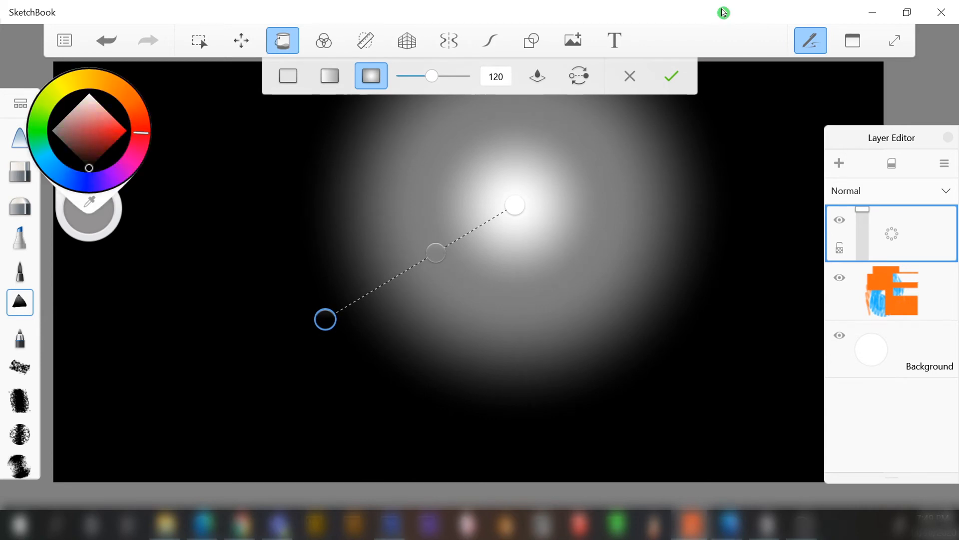
left_click(126, 130)
left_click(435, 252)
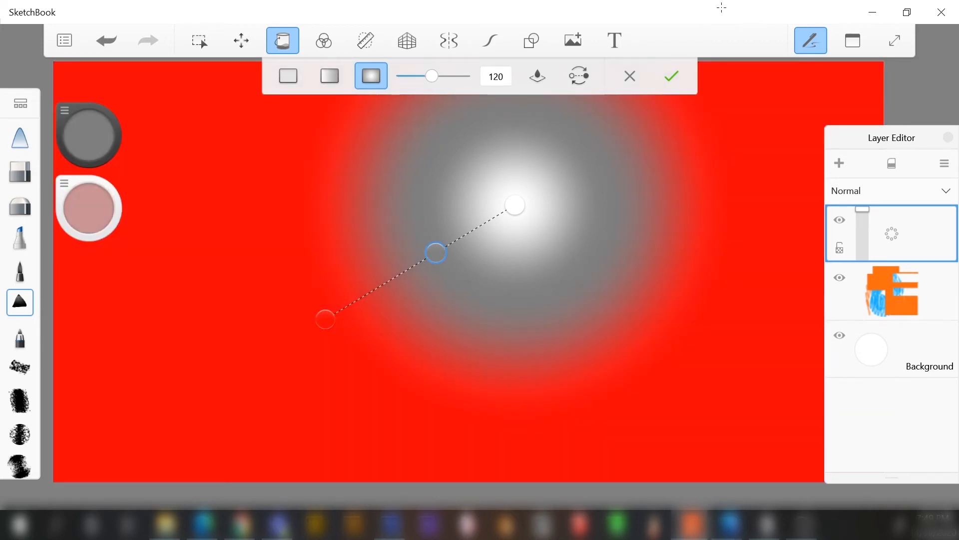
left_click(39, 116)
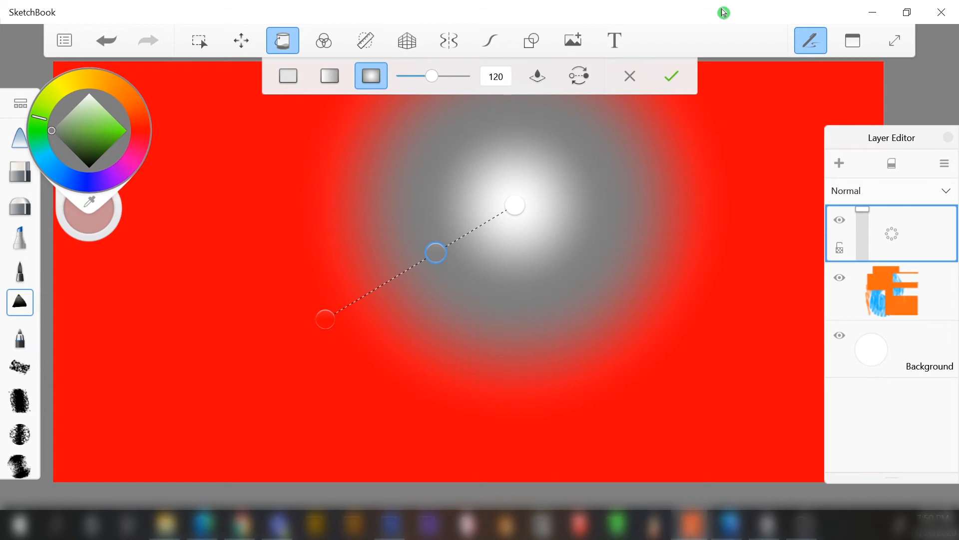
left_click(106, 122)
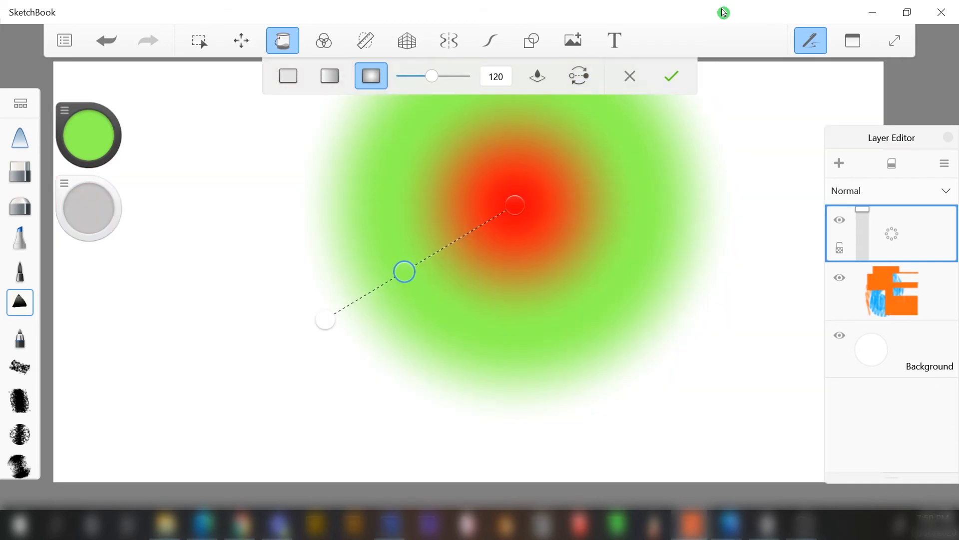
key("Escape")
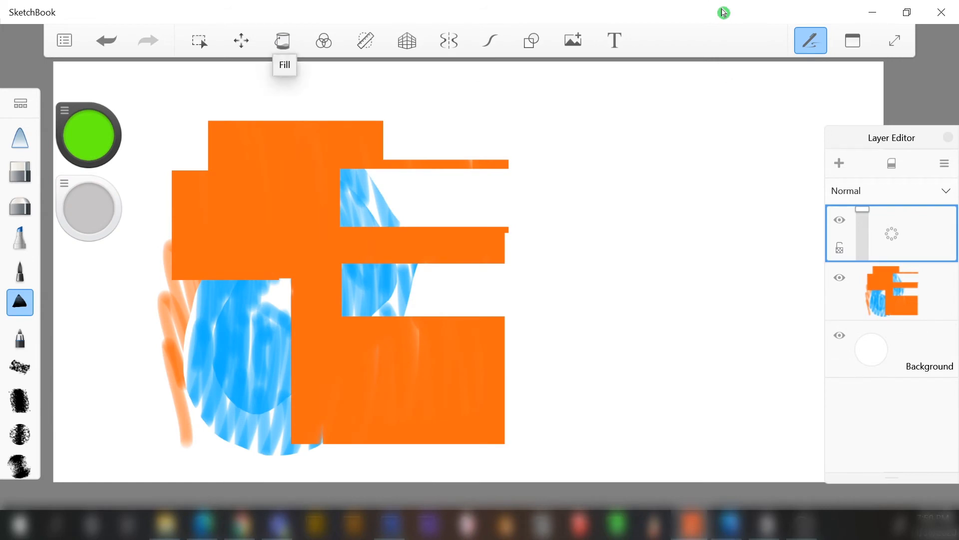
left_click(283, 40)
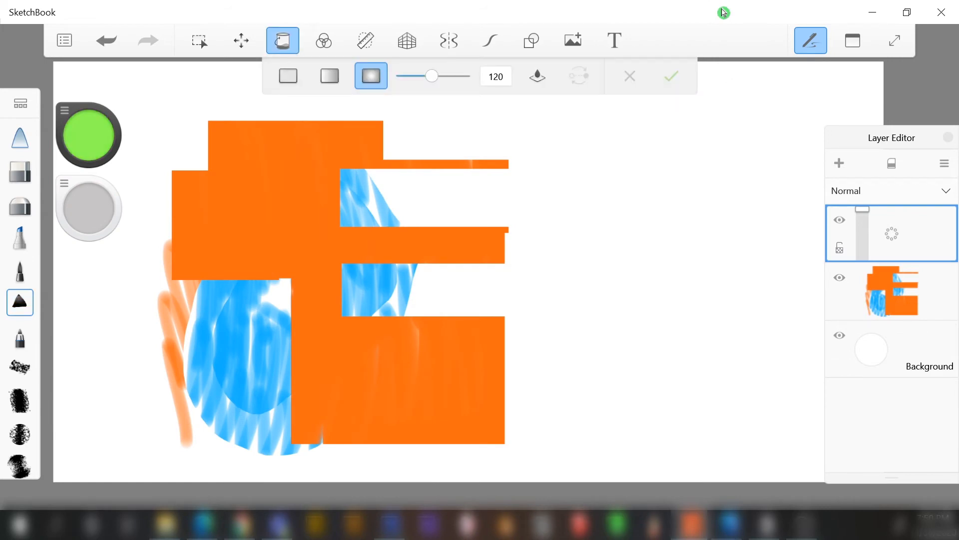
key("Escape")
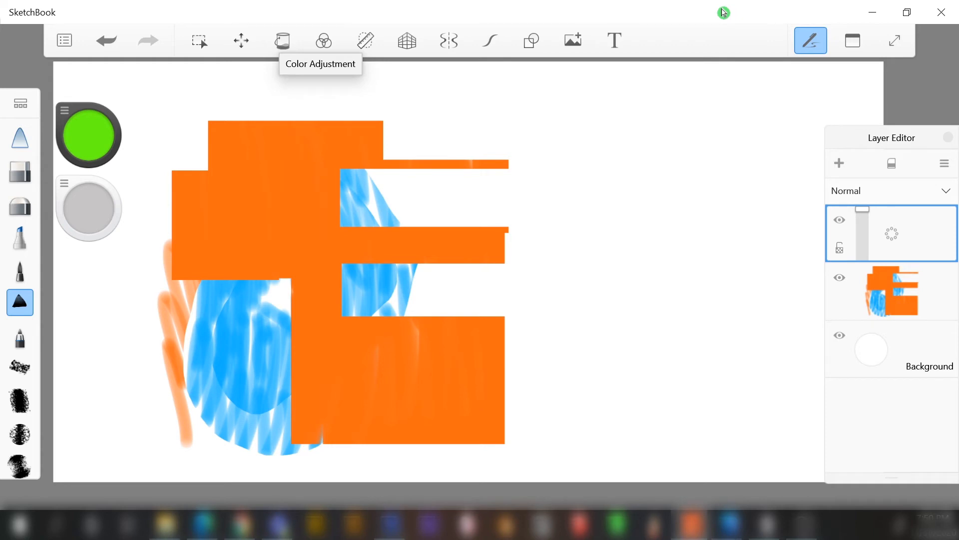
Try an HSL adjustment on the painted layer with hue 148, saturation -74 and slightly raised lightness, and cancel it
left_click(325, 40)
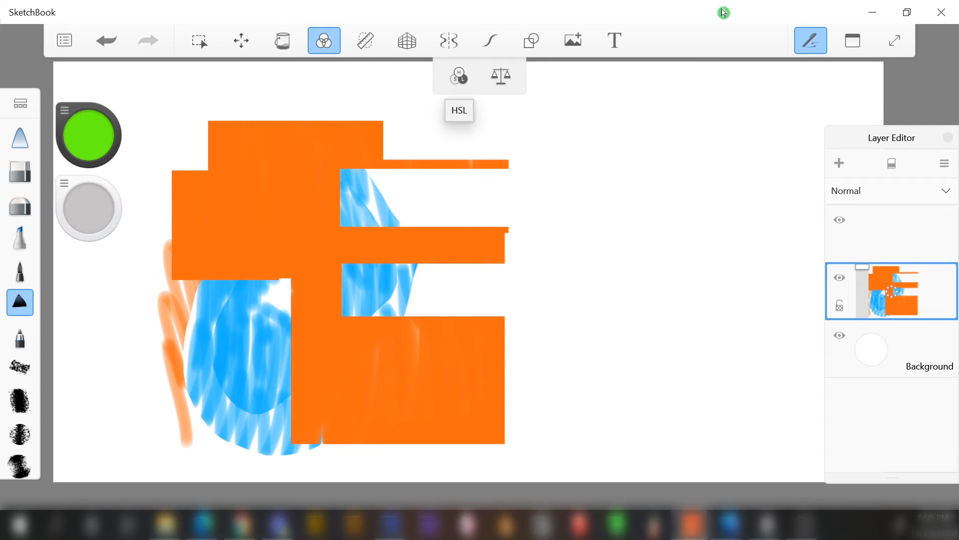
left_click(458, 76)
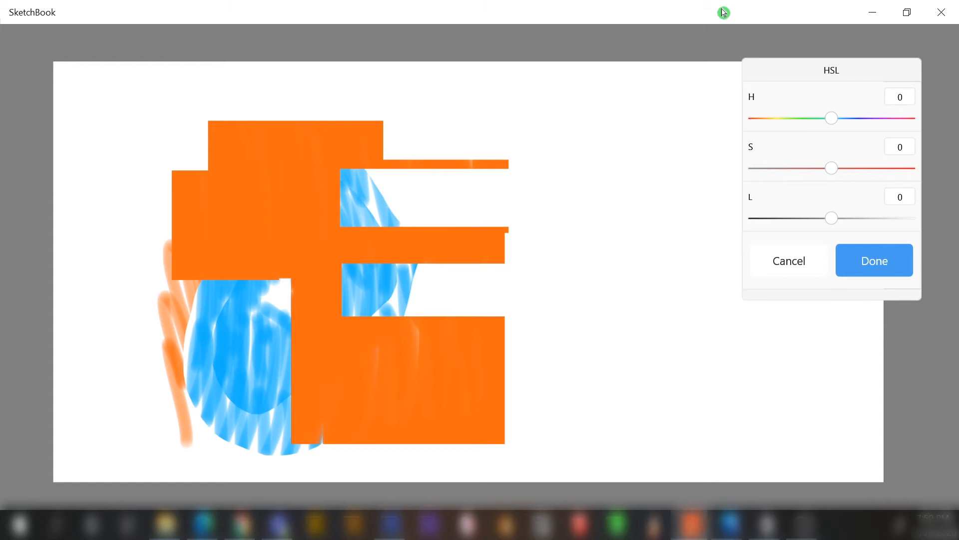
mouse_move(831, 118)
left_mouse_down()
mouse_move(903, 118)
mouse_move(754, 118)
mouse_move(896, 118)
left_mouse_up()
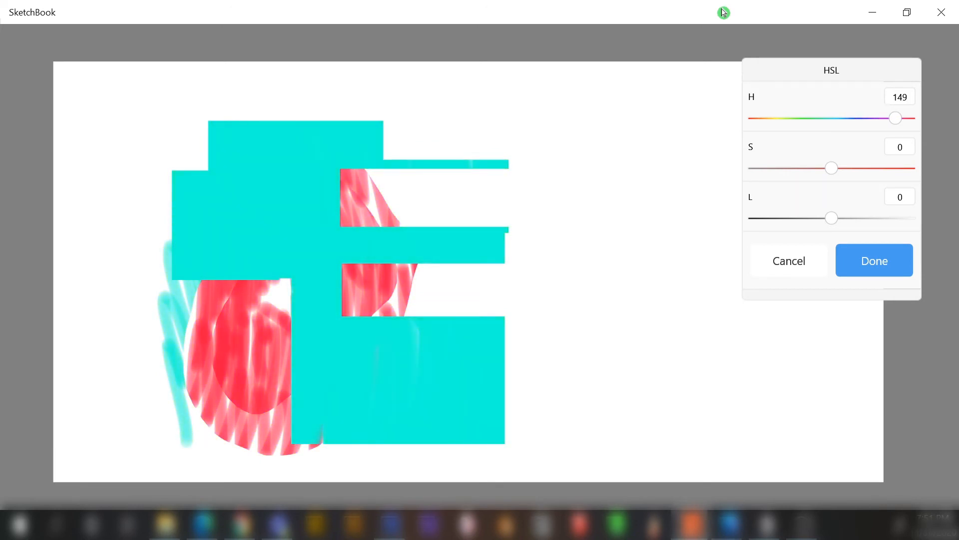
mouse_move(831, 168)
left_mouse_down()
mouse_move(910, 168)
mouse_move(773, 168)
left_mouse_up()
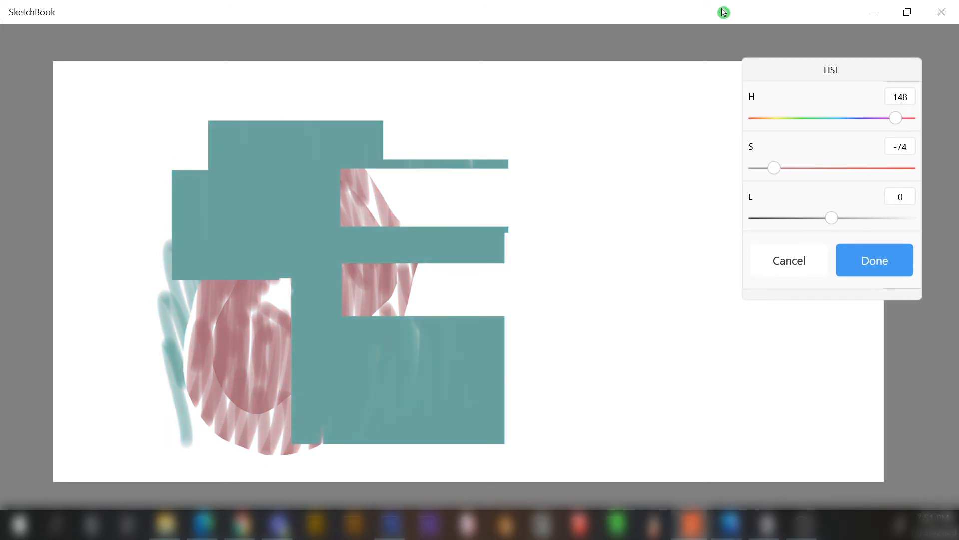
mouse_move(832, 217)
left_mouse_down()
mouse_move(885, 218)
mouse_move(764, 218)
mouse_move(839, 218)
left_mouse_up()
left_click(794, 260)
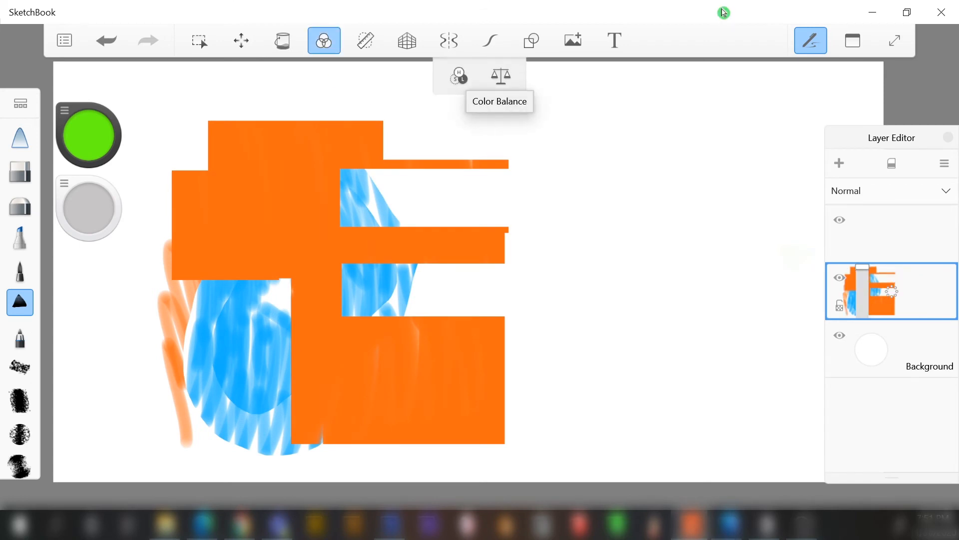
Try a Color Balance adjustment on the painted layer's shadows with Cyan/Red 78, Magenta/Green 82 and Yellow/Blue 100, and cancel it
left_click(500, 76)
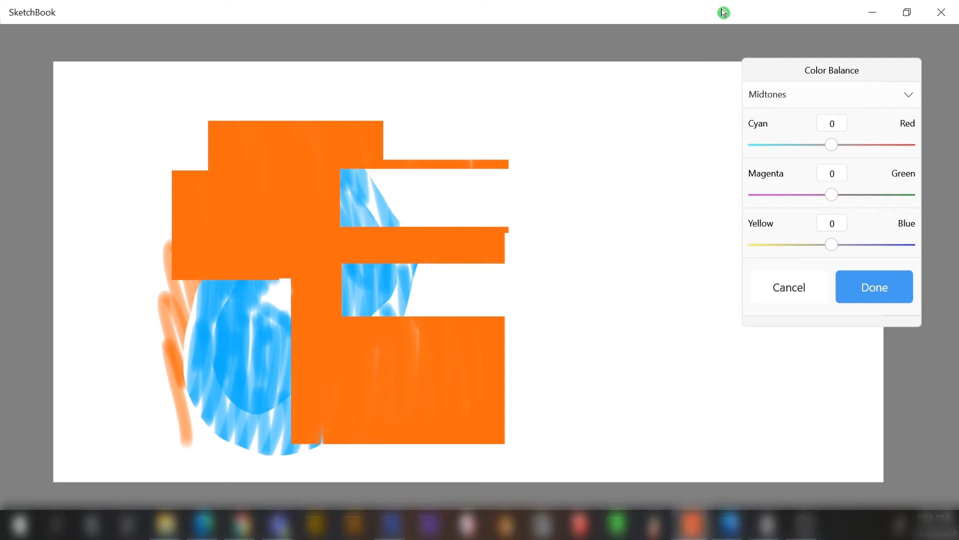
left_click(831, 94)
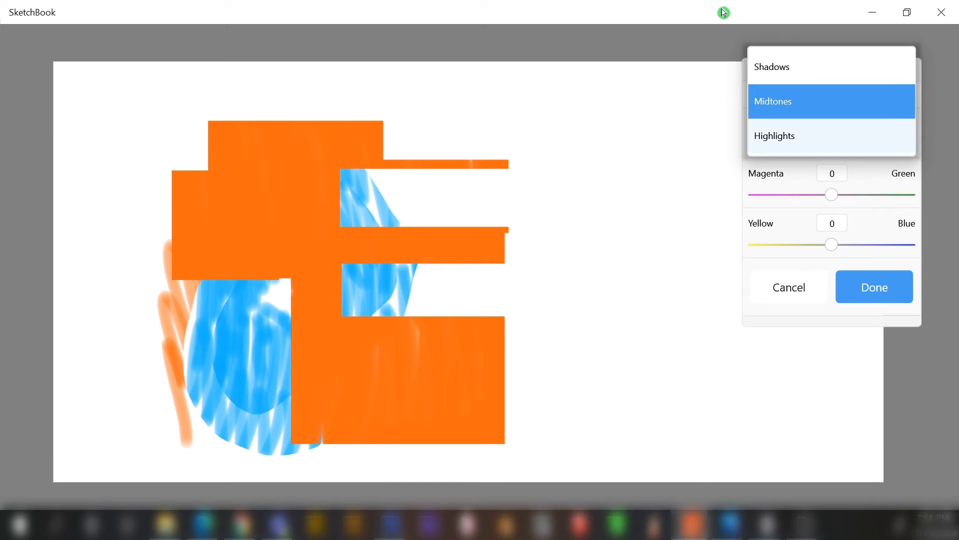
left_click(831, 67)
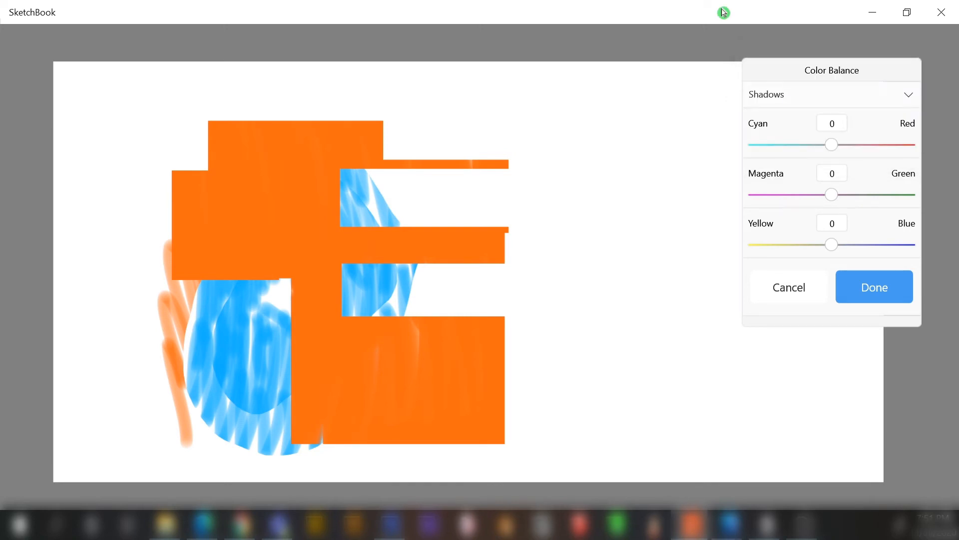
left_click_drag(831, 145, 893, 145)
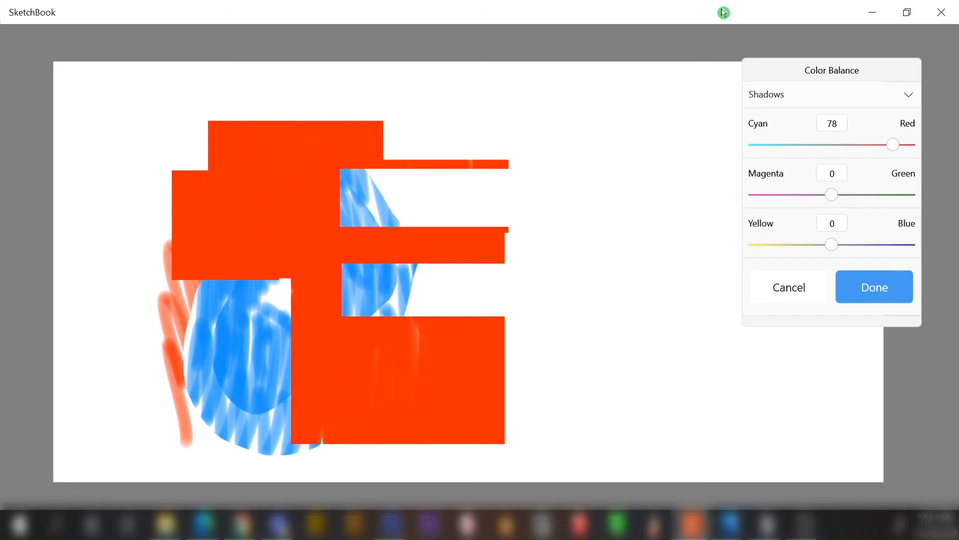
left_click_drag(831, 195, 896, 194)
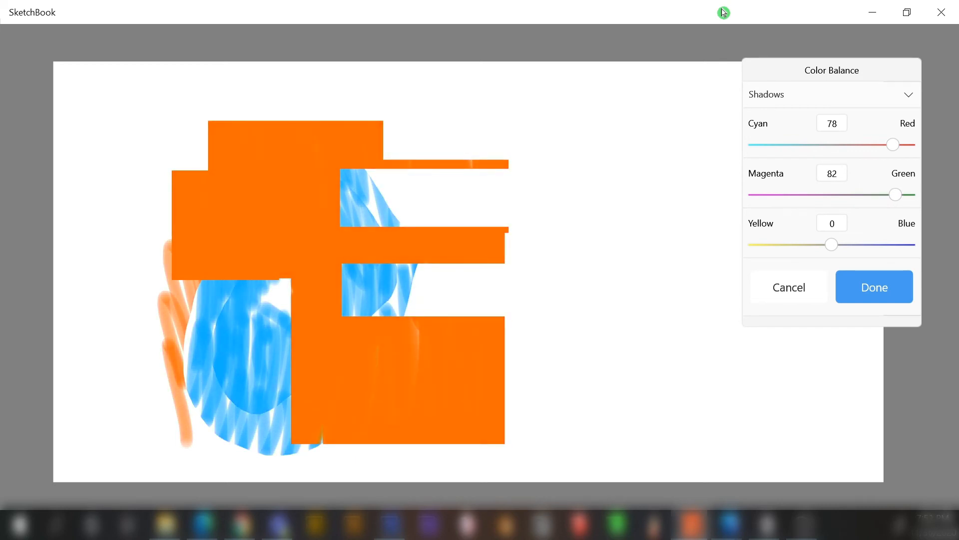
left_click_drag(831, 245, 909, 245)
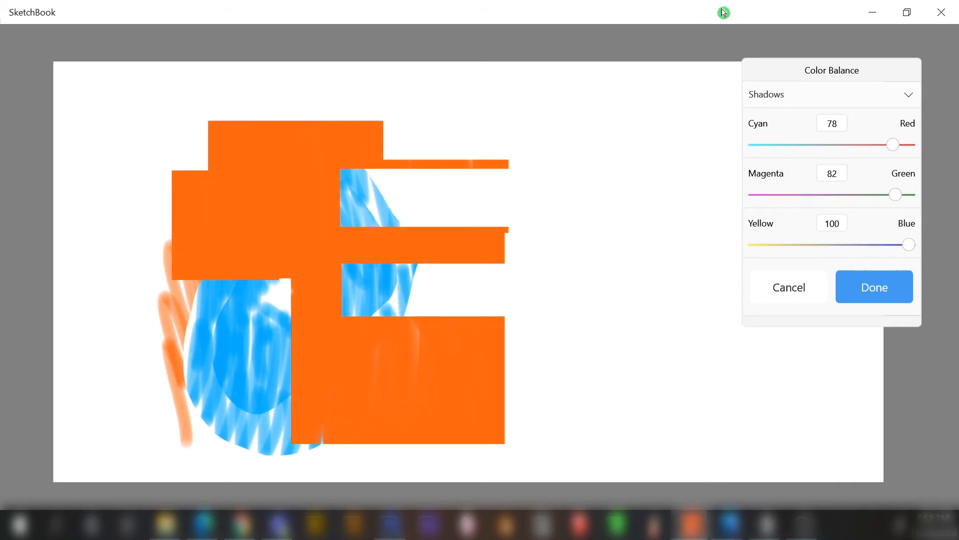
left_click(789, 287)
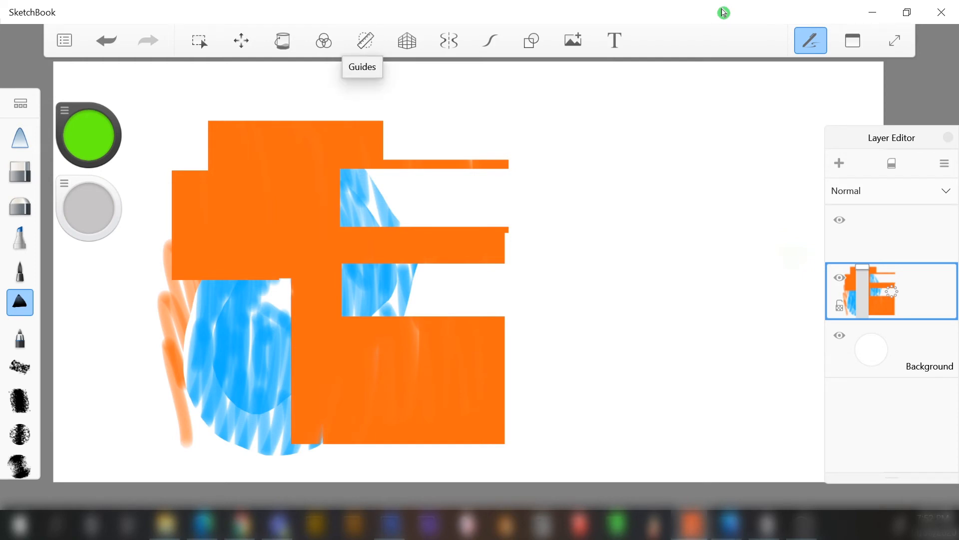
Place the straight Ruler guide horizontally across the lower part of the artwork and draw green lines along both its edges
left_click(365, 40)
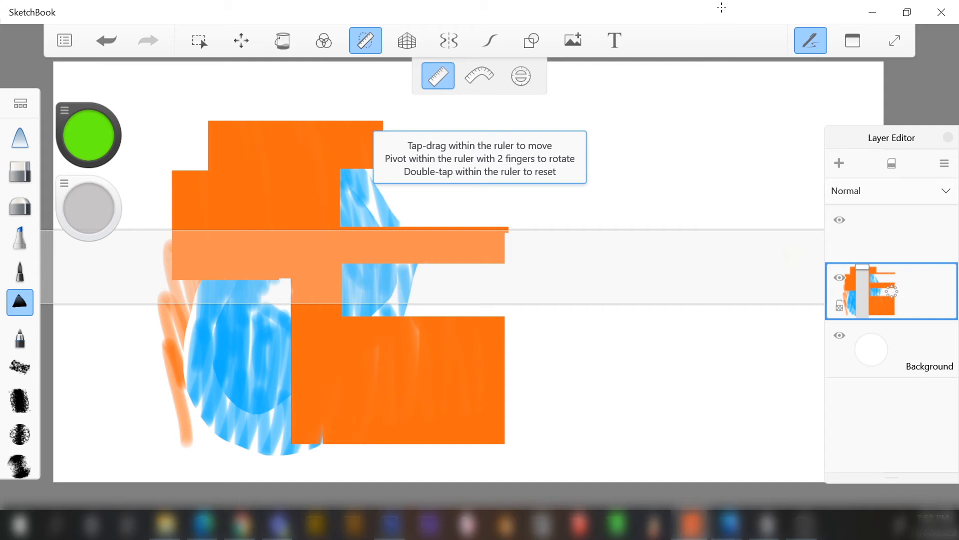
mouse_move(480, 267)
left_mouse_down()
mouse_move(480, 170)
mouse_move(479, 419)
mouse_move(479, 185)
mouse_move(479, 375)
left_mouse_up()
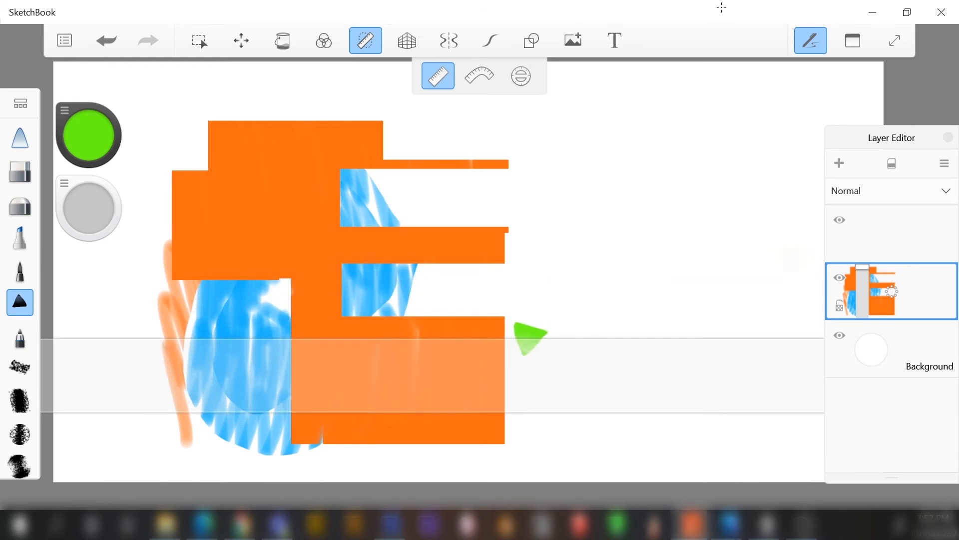
left_click_drag(89, 208, 88, 208)
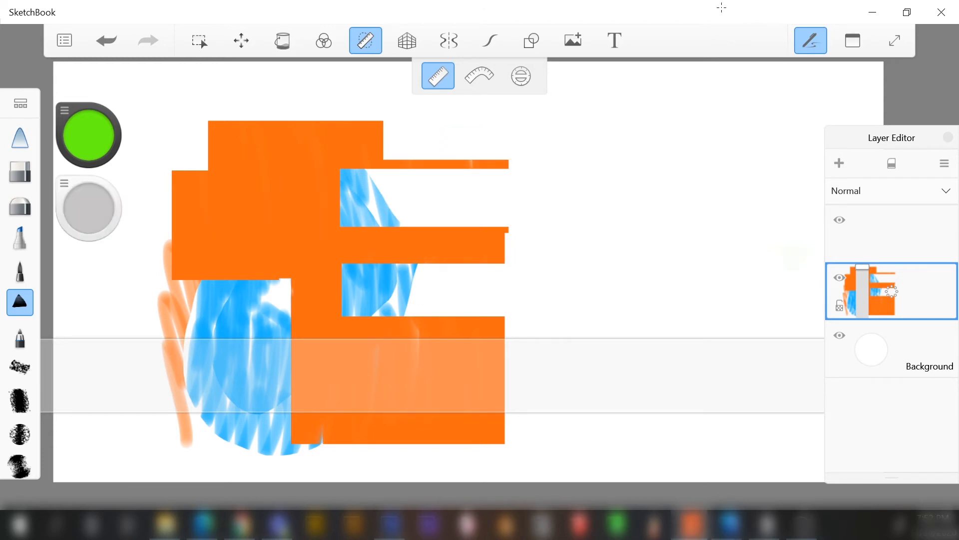
left_click_drag(507, 337, 803, 338)
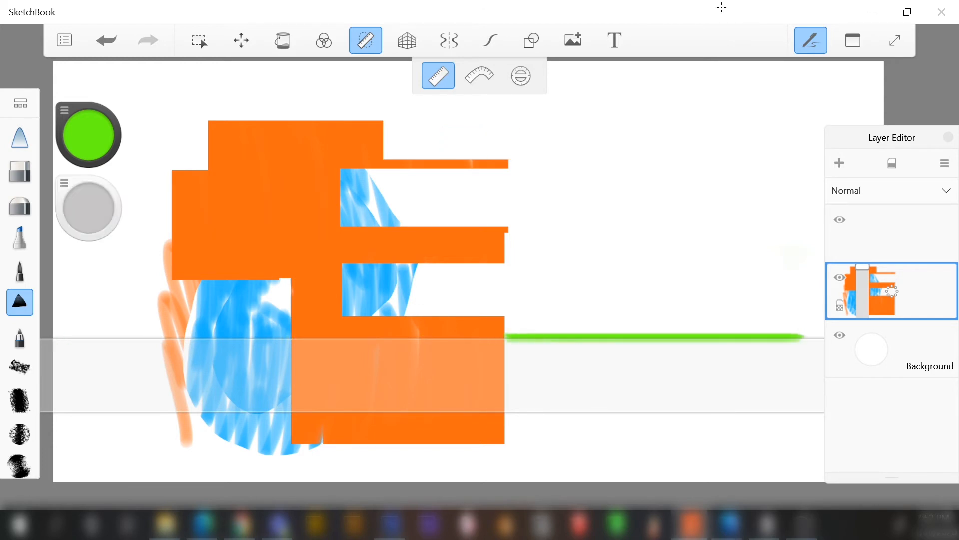
left_click_drag(792, 413, 292, 413)
left_click_drag(386, 336, 505, 337)
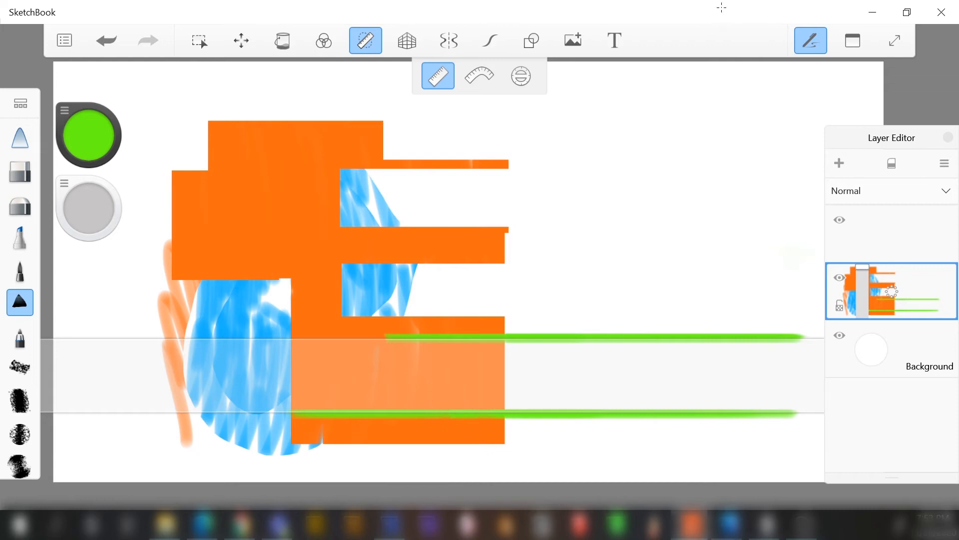
Move the straight ruler up to the middle of the canvas and draw short green lines along both edges beside the orange shape
left_click_drag(464, 375, 464, 267)
left_click_drag(459, 304, 468, 305)
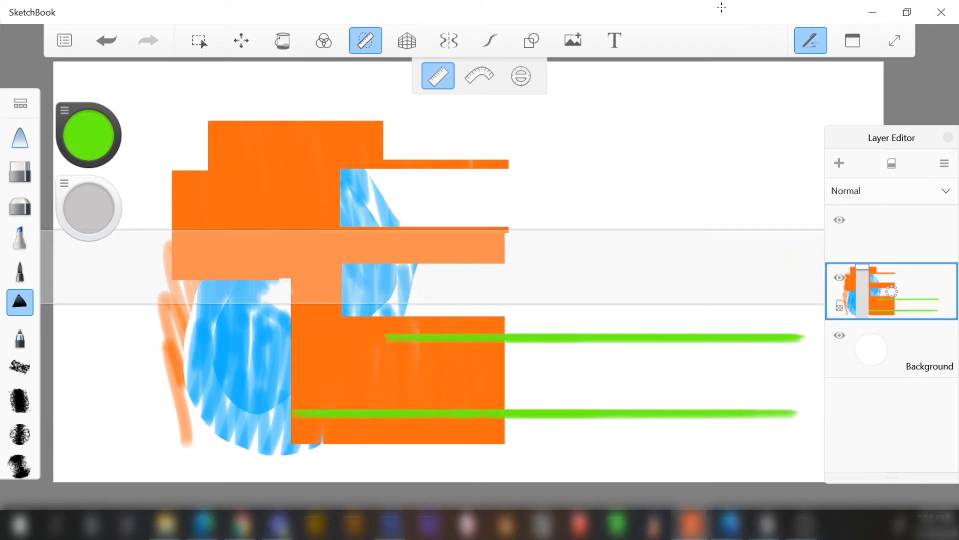
left_click_drag(522, 228, 725, 228)
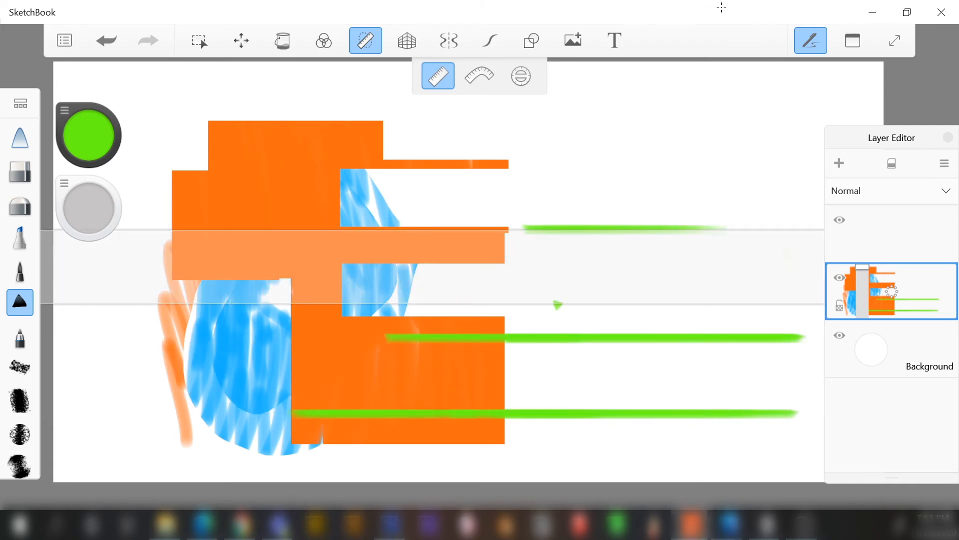
left_click_drag(545, 305, 720, 305)
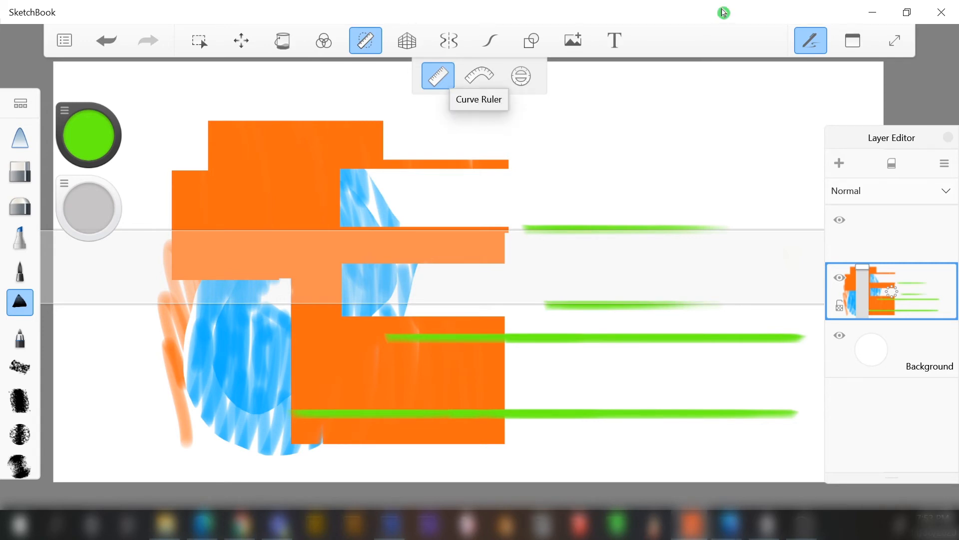
Change the brush colour to blue and bend the Curve Ruler into a wide U shape across the artwork
left_click(480, 76)
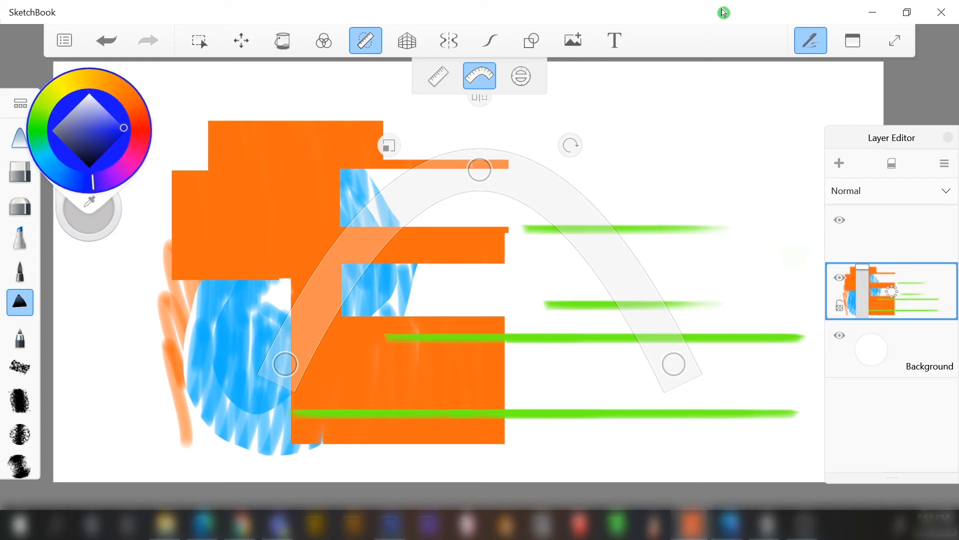
left_click_drag(285, 364, 210, 140)
left_click_drag(480, 170, 376, 394)
left_click_drag(673, 364, 696, 252)
left_click_drag(376, 395, 343, 397)
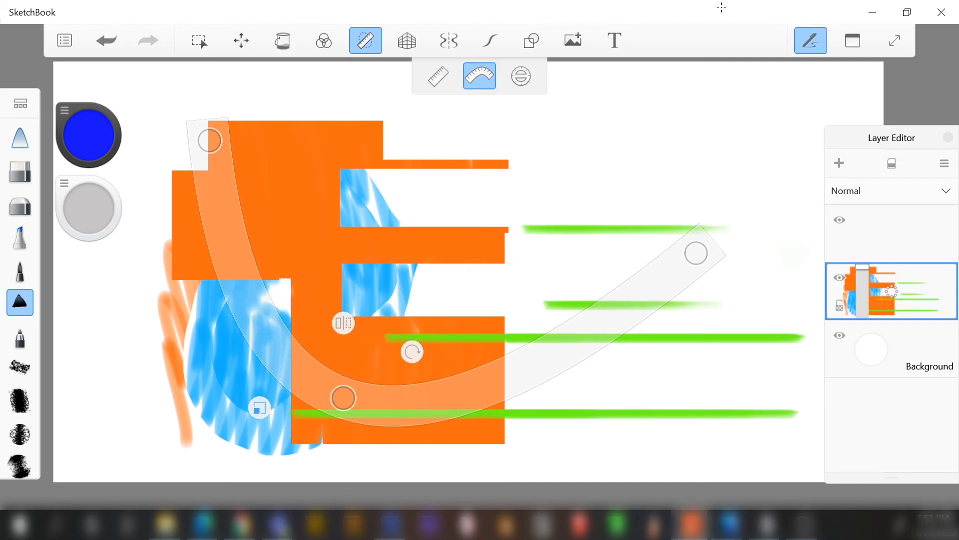
Try resizing, rotating and flipping the U-shaped curve ruler around its middle point
left_click_drag(209, 141, 229, 179)
mouse_move(261, 406)
left_mouse_down()
mouse_move(210, 429)
mouse_move(259, 406)
left_mouse_up()
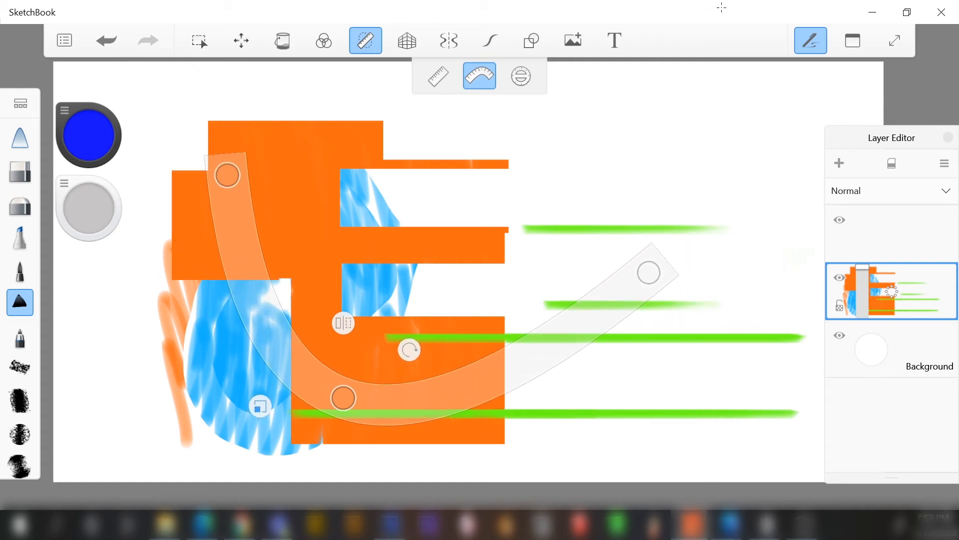
left_click_drag(227, 174, 216, 153)
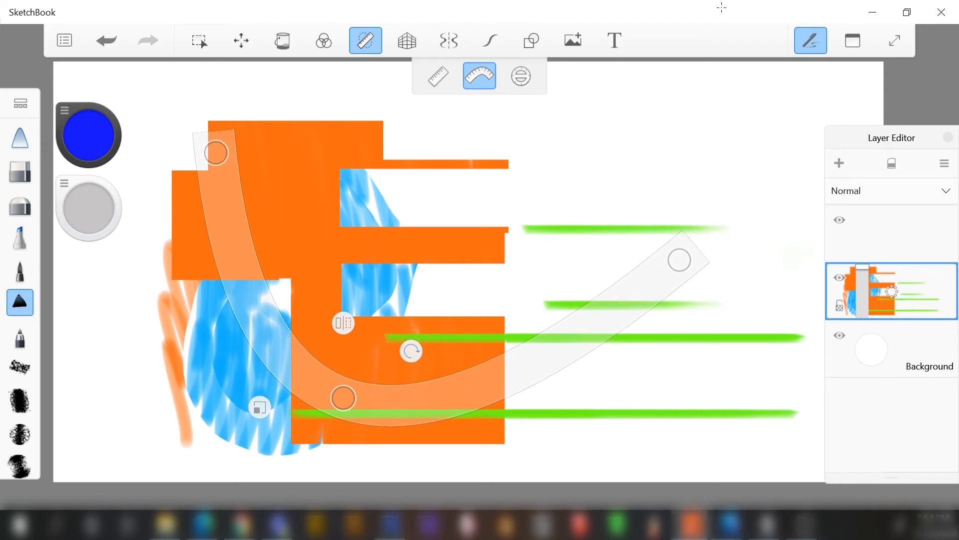
left_click_drag(216, 153, 191, 168)
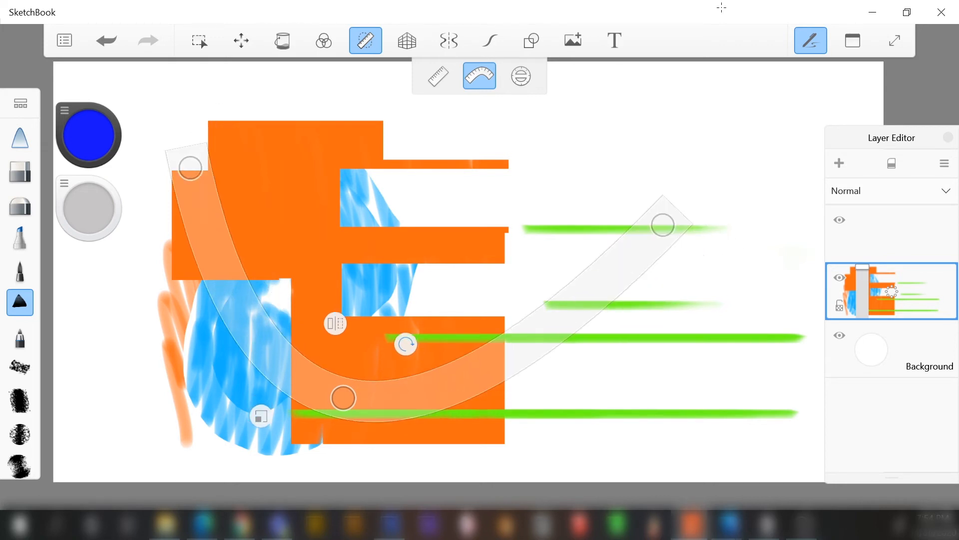
mouse_move(406, 343)
left_mouse_down()
mouse_move(377, 322)
mouse_move(294, 332)
mouse_move(263, 375)
mouse_move(268, 432)
mouse_move(260, 400)
mouse_move(298, 328)
mouse_move(400, 336)
mouse_move(413, 354)
left_mouse_up()
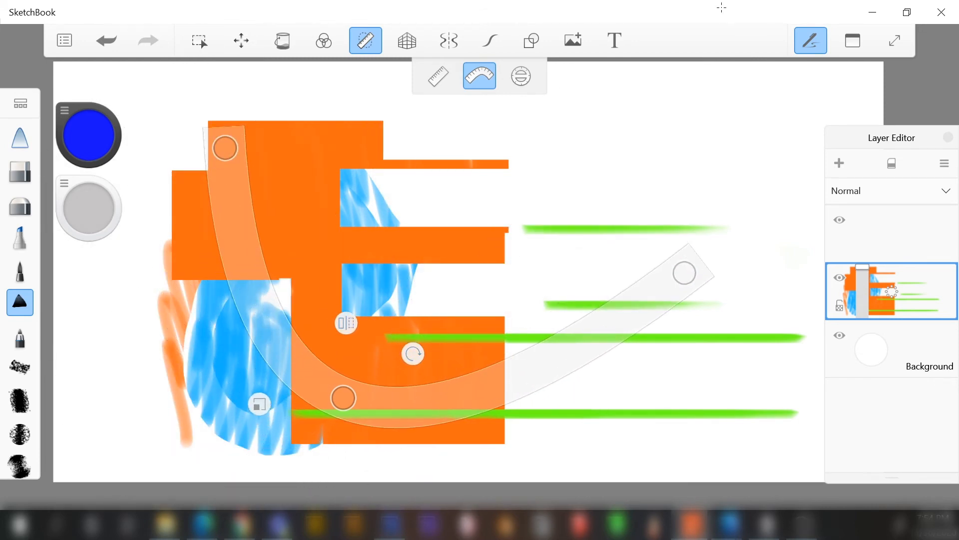
left_click_drag(413, 353, 424, 407)
left_click(346, 323)
left_click(347, 323)
left_click(346, 322)
Reshape the curve ruler into an arch bulging toward the upper right and draw blue strokes along both its edges
left_click_drag(343, 398, 448, 258)
mouse_move(684, 273)
left_mouse_down()
mouse_move(696, 358)
mouse_move(598, 413)
mouse_move(672, 383)
mouse_move(485, 430)
mouse_move(491, 436)
left_mouse_up()
mouse_move(206, 120)
left_mouse_down()
mouse_move(373, 171)
mouse_move(510, 457)
left_mouse_up()
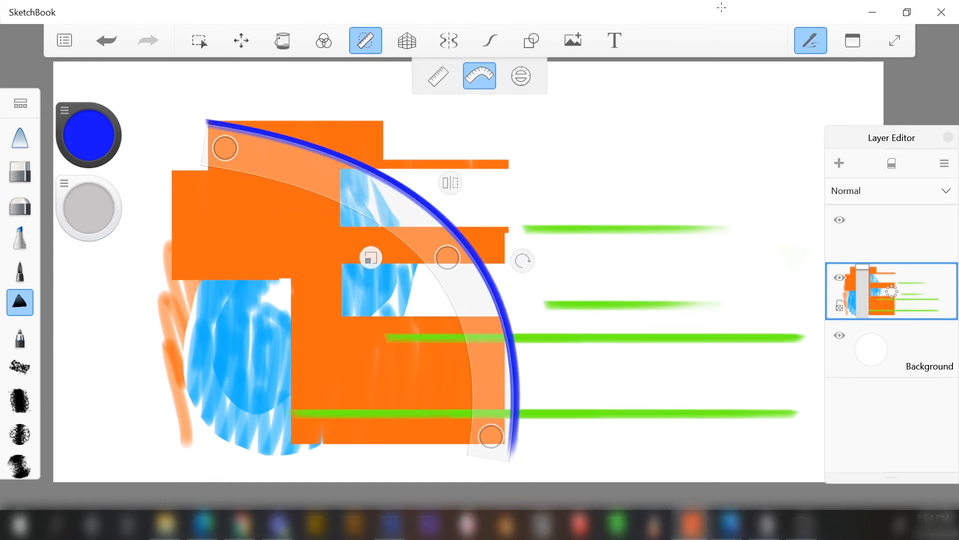
mouse_move(470, 426)
left_mouse_down()
mouse_move(419, 260)
mouse_move(185, 163)
left_mouse_up()
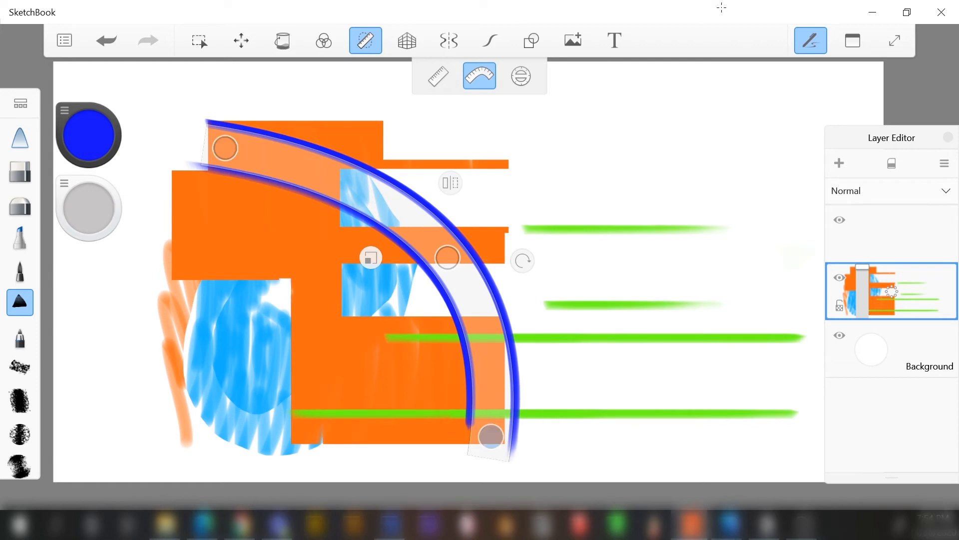
Swing the ruler's lower end to the upper right to form a shallow U and draw blue strokes along that arm's edges
left_click_drag(491, 436, 637, 155)
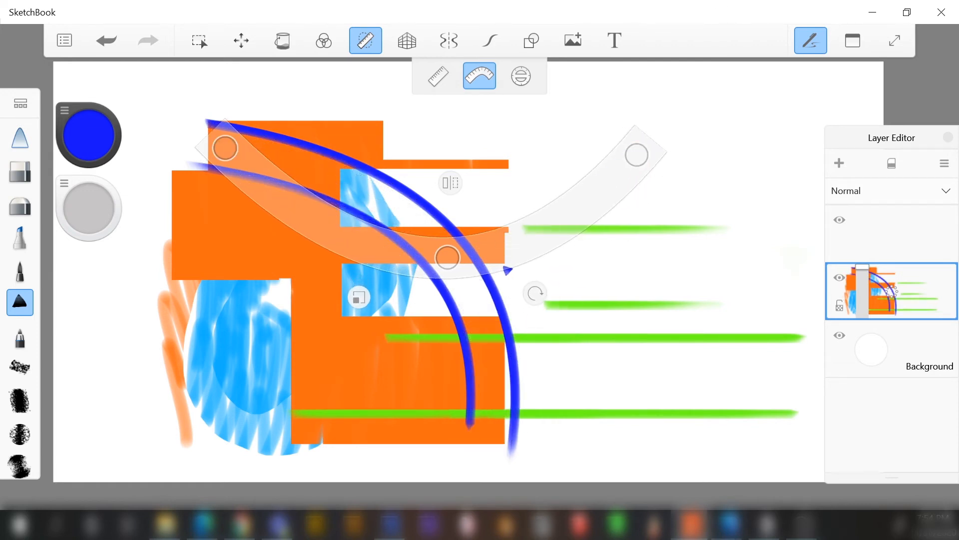
left_click_drag(503, 274, 688, 128)
left_click_drag(624, 134, 494, 228)
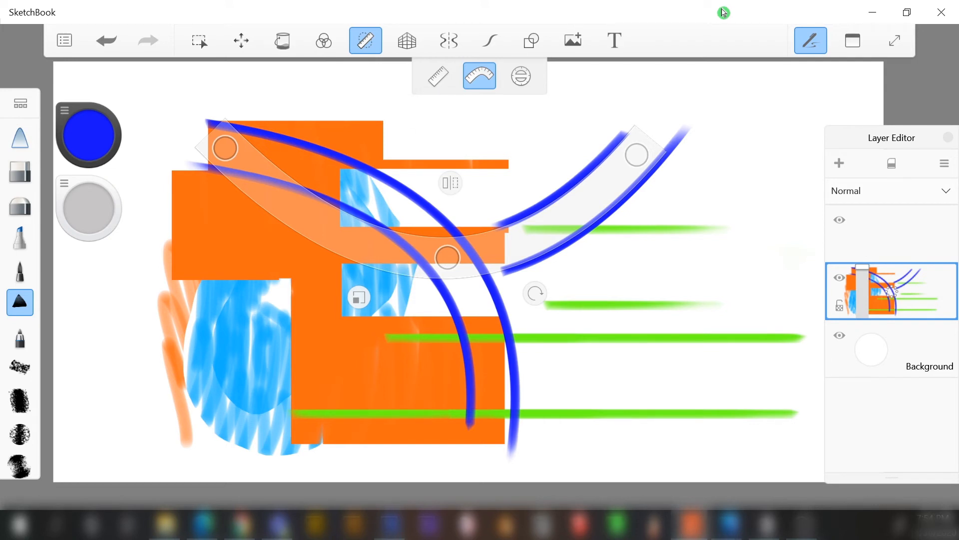
Straighten the curve ruler diagonally from the upper-left canvas corner to the lower right and draw a blue line along its upper edge
left_click_drag(225, 148, 170, 96)
left_click_drag(636, 155, 692, 400)
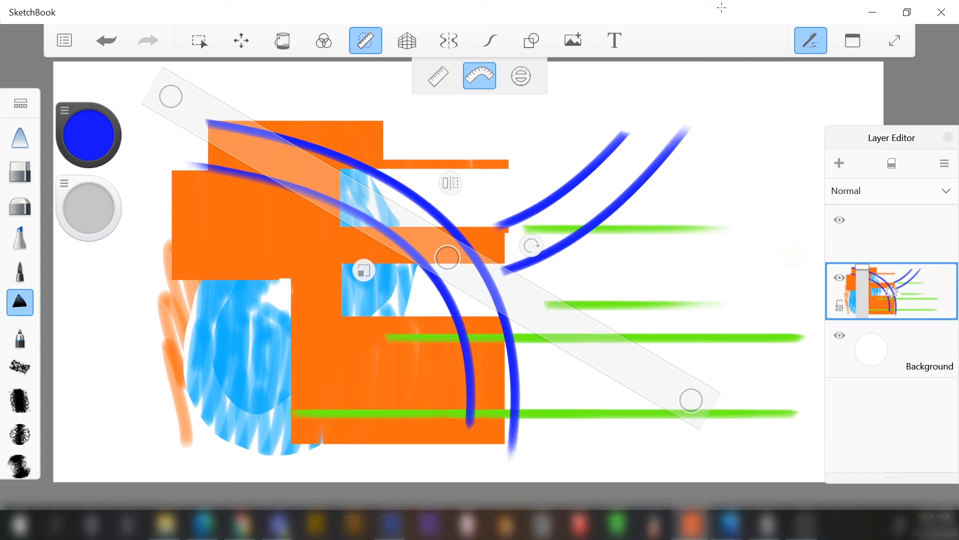
left_click_drag(237, 108, 725, 393)
Reposition the curve ruler's three points into a straight vertical strip right of the artwork and draw blue lines along both sides
left_click_drag(170, 96, 580, 121)
left_click_drag(447, 258, 649, 290)
left_click_drag(589, 123, 708, 93)
left_click_drag(649, 289, 691, 325)
left_click(691, 400)
left_click_drag(691, 400, 705, 413)
mouse_move(696, 293)
left_mouse_down()
mouse_move(713, 288)
mouse_move(705, 287)
left_mouse_up()
mouse_move(704, 415)
left_mouse_down()
mouse_move(718, 428)
mouse_move(705, 427)
left_mouse_up()
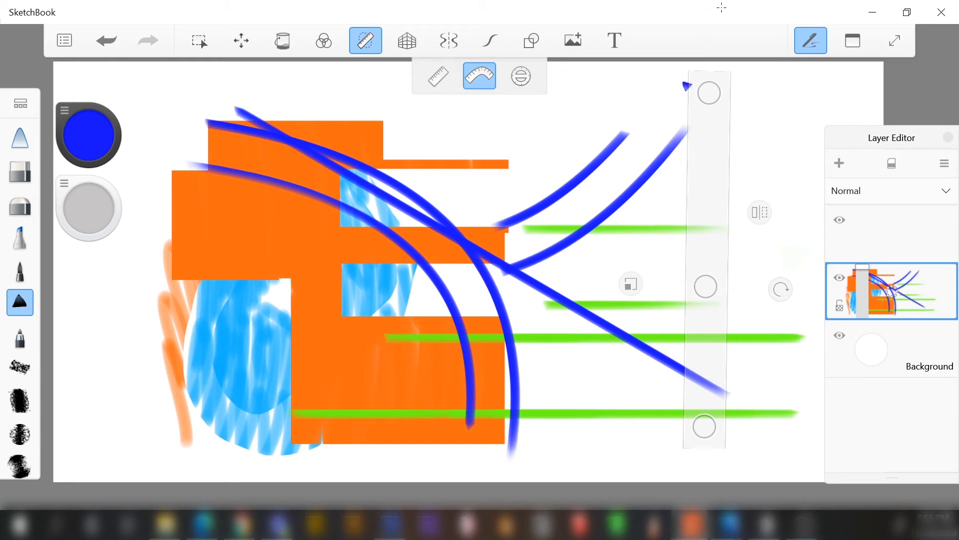
left_click_drag(686, 80, 682, 364)
left_click_drag(732, 102, 727, 375)
Bend the ruler's lower end toward the orange block for one blue curve, then straighten it diagonally and line both edges in blue
mouse_move(684, 250)
left_mouse_down()
mouse_move(681, 430)
mouse_move(704, 427)
mouse_move(473, 398)
mouse_move(435, 412)
left_mouse_up()
mouse_move(444, 387)
left_mouse_down()
mouse_move(462, 384)
mouse_move(698, 130)
left_mouse_up()
left_click_drag(705, 286, 549, 278)
left_click_drag(688, 80, 413, 405)
left_click_drag(679, 159, 424, 459)
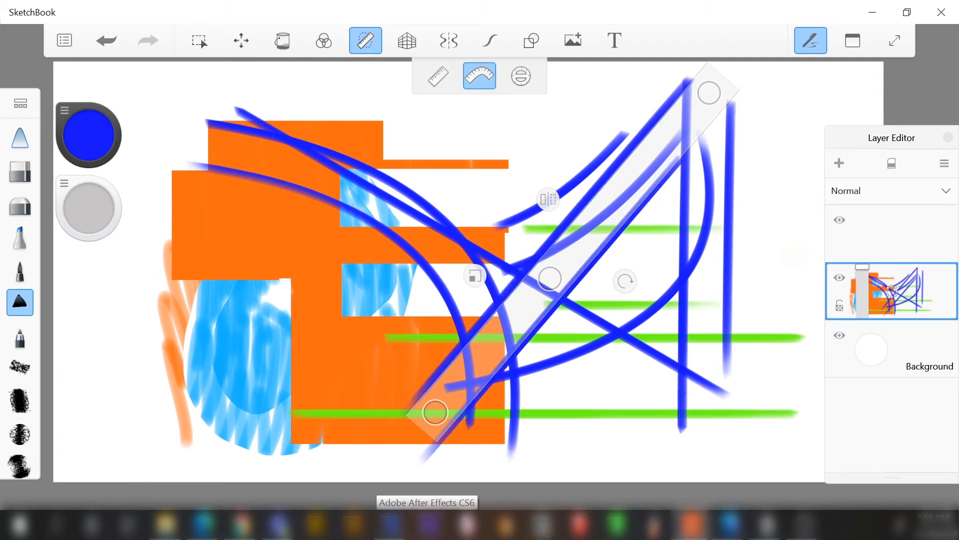
Shape the Ellipse guide into a narrow ellipse tilted up to the right and trace its upper and lower edges in blue
left_click(521, 76)
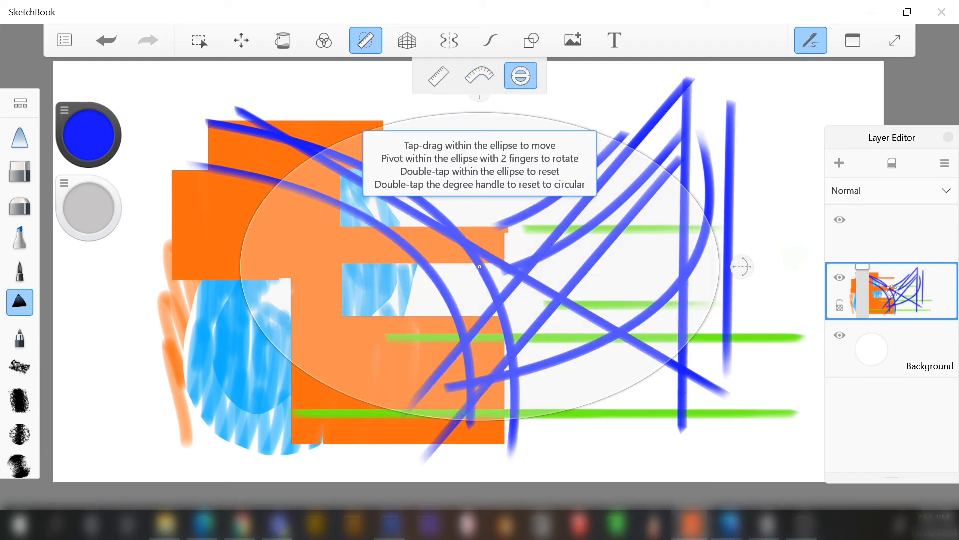
left_click_drag(742, 267, 396, 402)
left_click_drag(572, 325, 536, 302)
left_click_drag(396, 402, 220, 387)
left_click_drag(331, 231, 216, 352)
mouse_move(225, 389)
left_mouse_down()
mouse_move(236, 397)
mouse_move(597, 320)
left_mouse_up()
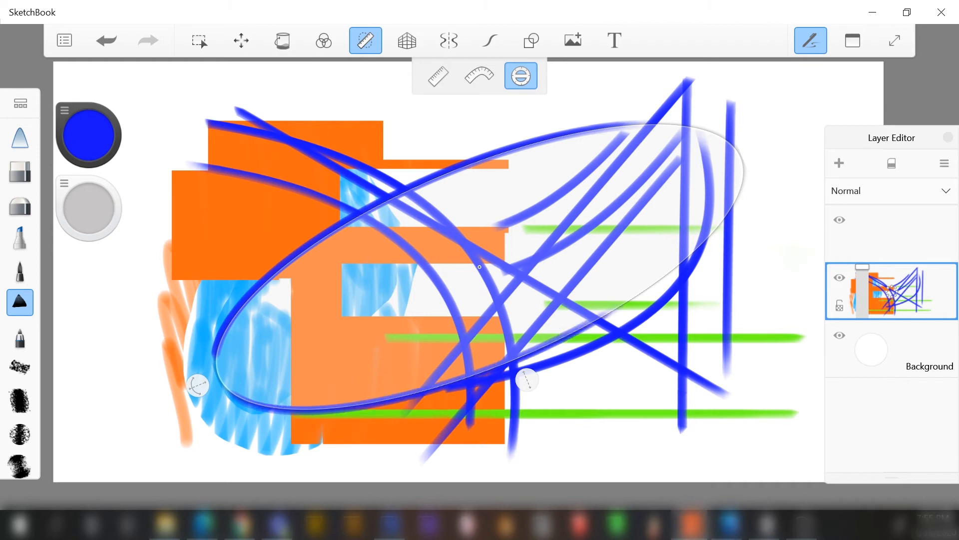
Switch the brush colour to green, trace the ellipse's upper edge, shift the guide up and left, and trace its outline again
left_click(88, 135)
left_click(39, 118)
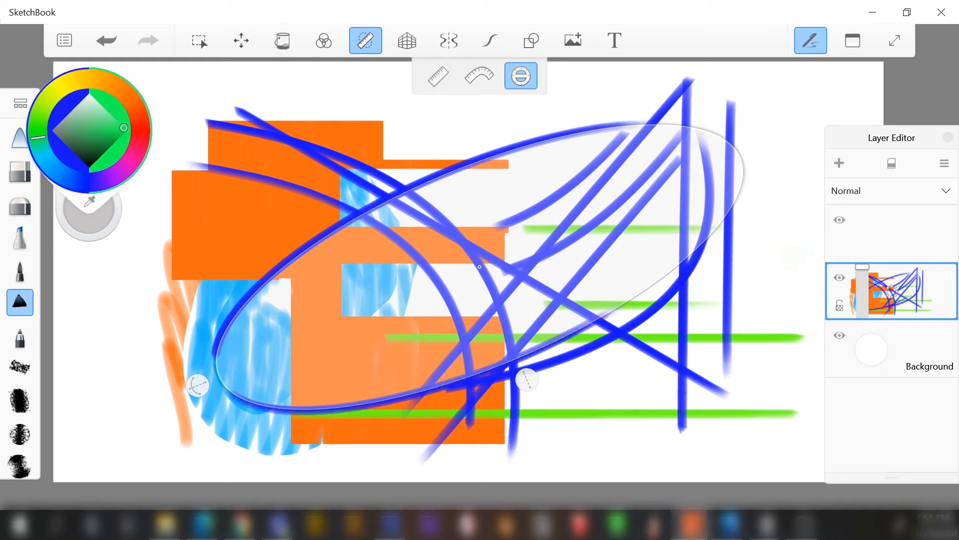
left_click(224, 332)
left_click_drag(227, 322, 613, 125)
left_click_drag(480, 266, 376, 239)
left_click_drag(400, 122, 550, 249)
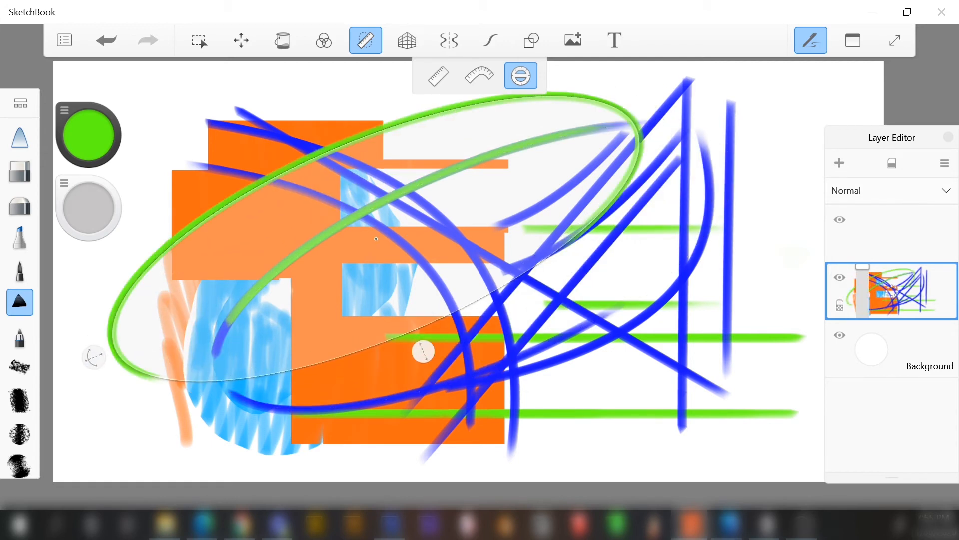
Close the ellipse guide, hide the painted layer and select the empty layer above it
key("Escape")
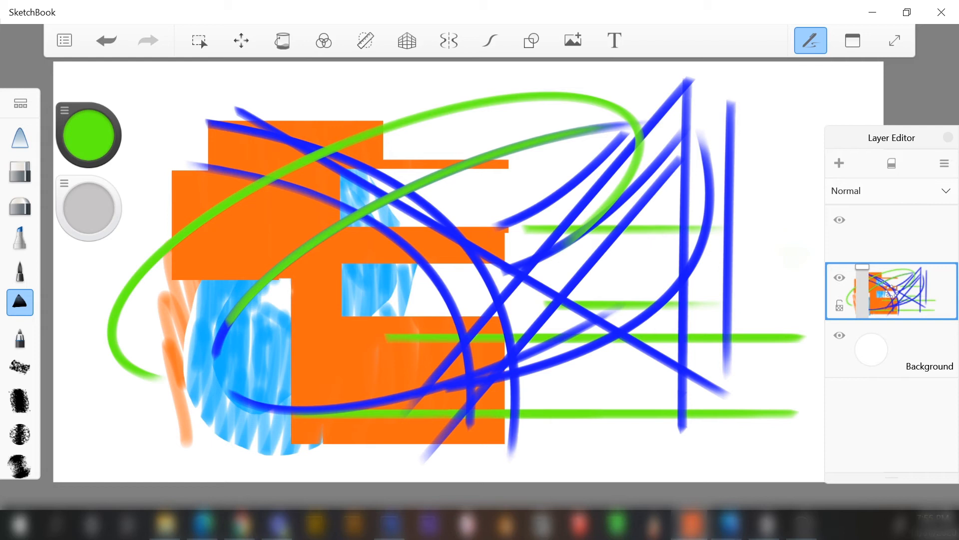
left_click(839, 277)
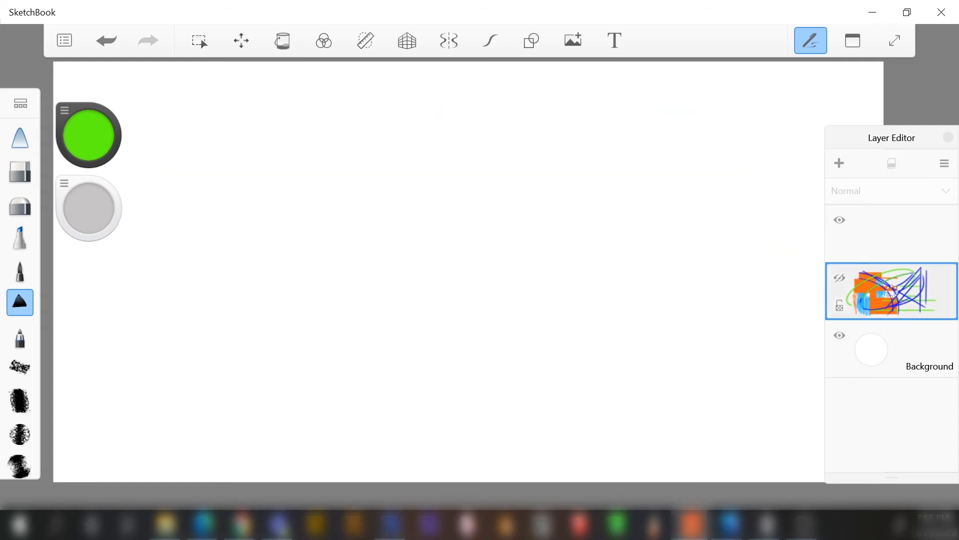
left_click(892, 234)
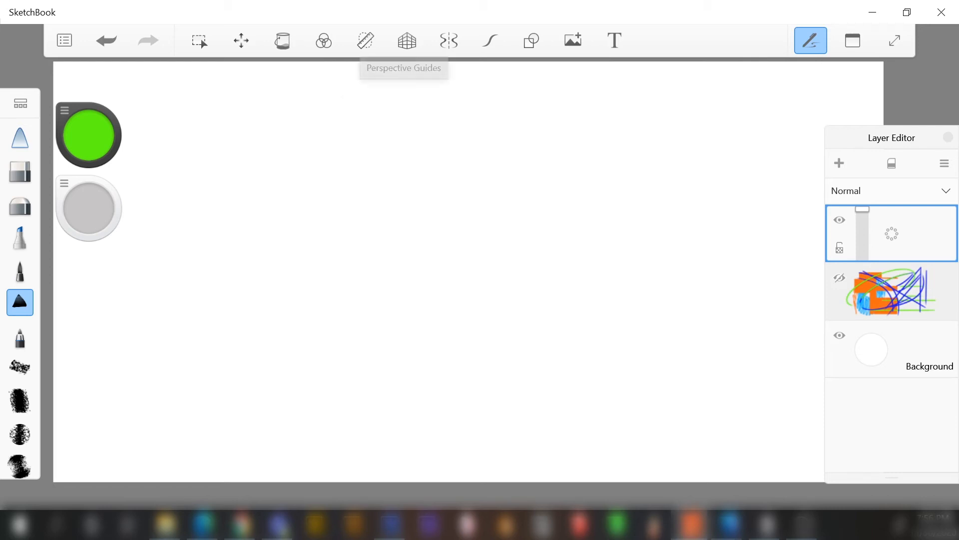
Show the one-point perspective guide, shift its vanishing point slightly down and right, and rotate its horizon to nearly level
left_click(407, 40)
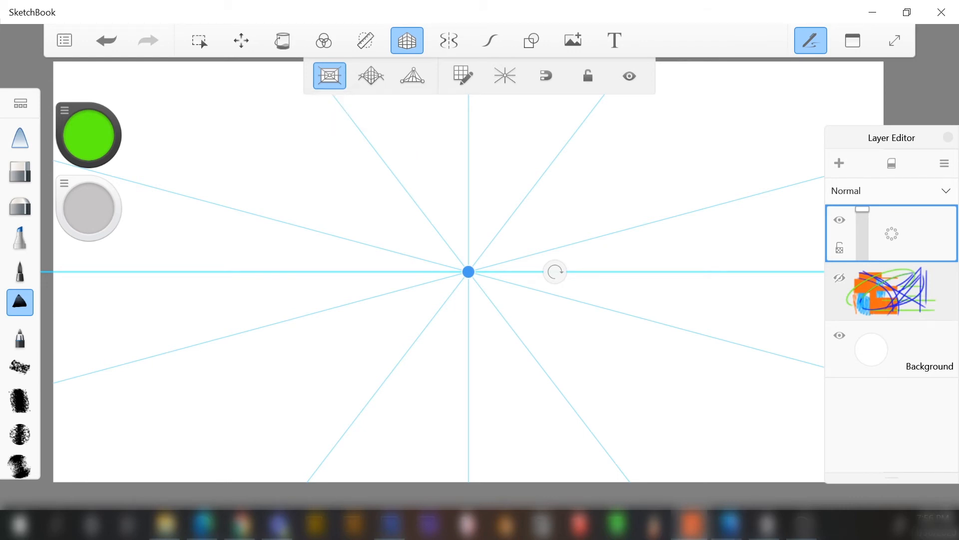
left_click_drag(469, 272, 501, 294)
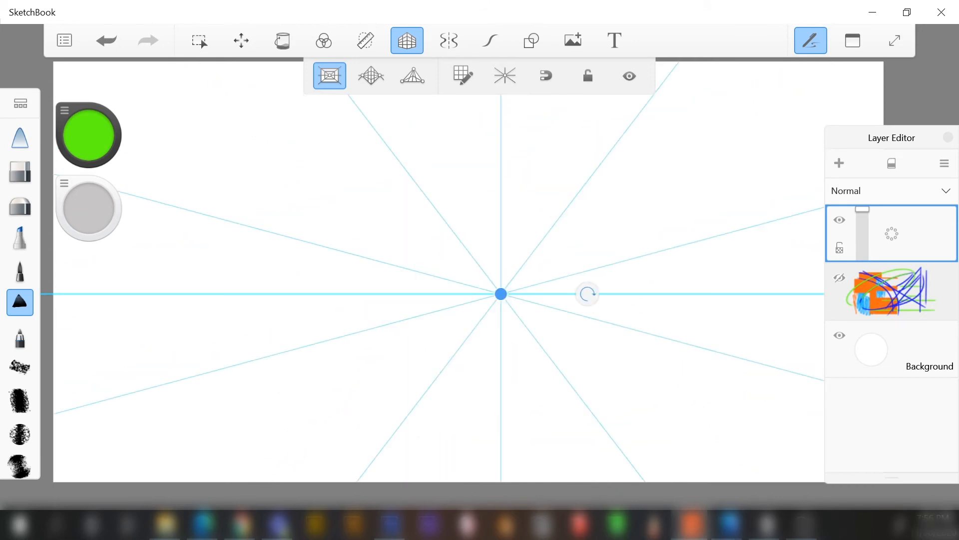
left_click_drag(587, 294, 613, 335)
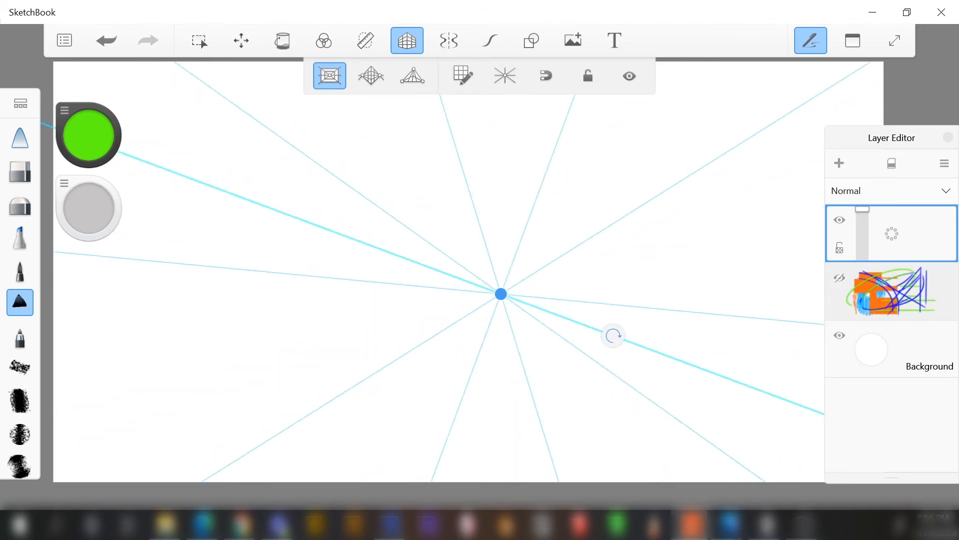
left_click_drag(613, 335, 657, 296)
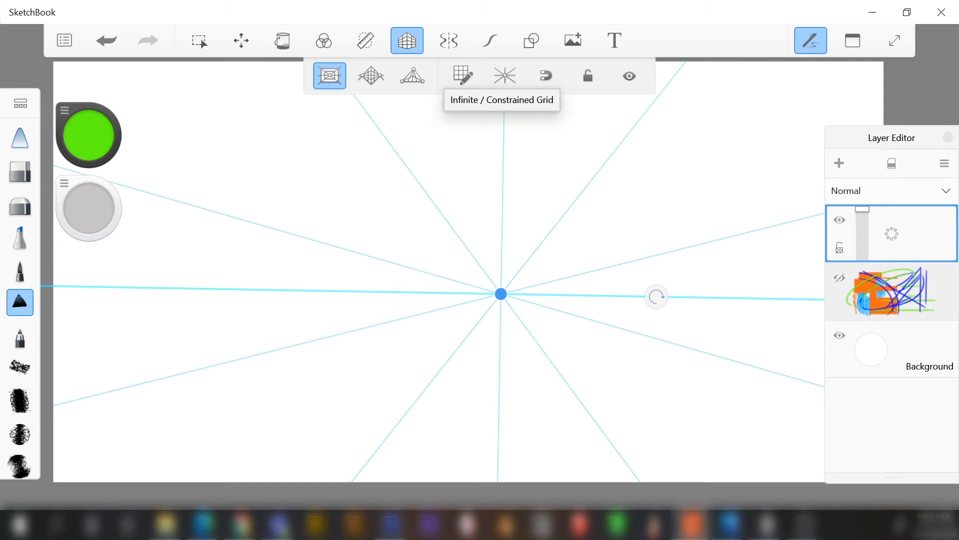
Try the constrained perspective grid, widening and narrowing its frame by two opposite corners, and return to the infinite grid
left_click(504, 76)
left_click_drag(295, 164, 213, 166)
left_click_drag(706, 424, 757, 412)
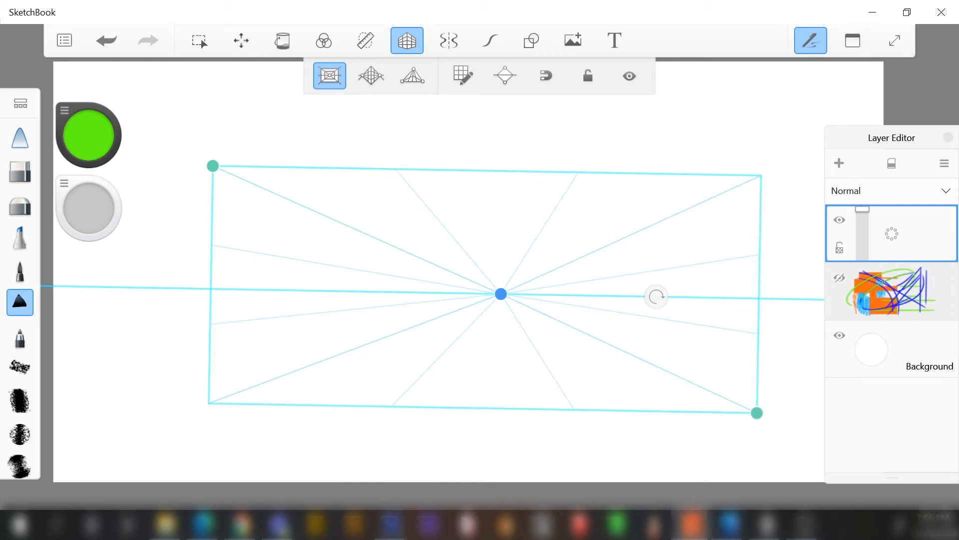
left_click_drag(213, 165, 276, 166)
left_click_drag(757, 413, 733, 412)
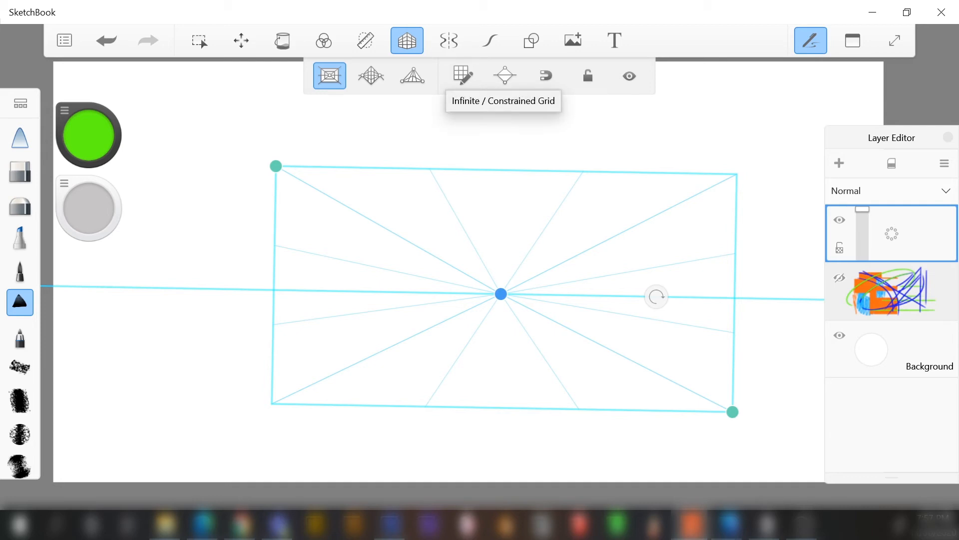
left_click(505, 75)
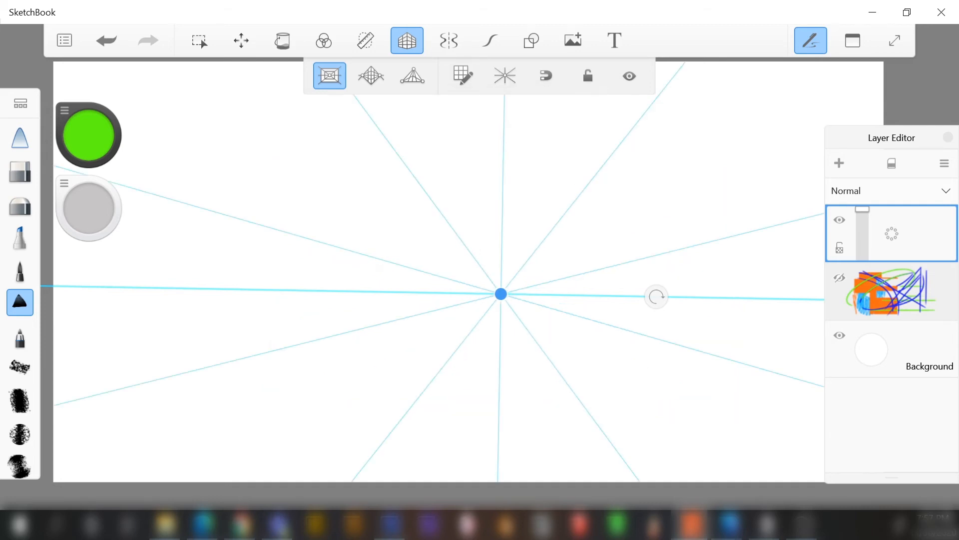
Set the brush colour to black, choose the pencil-like brush below the black triangular one, and adjust its stroke settings
left_click(88, 135)
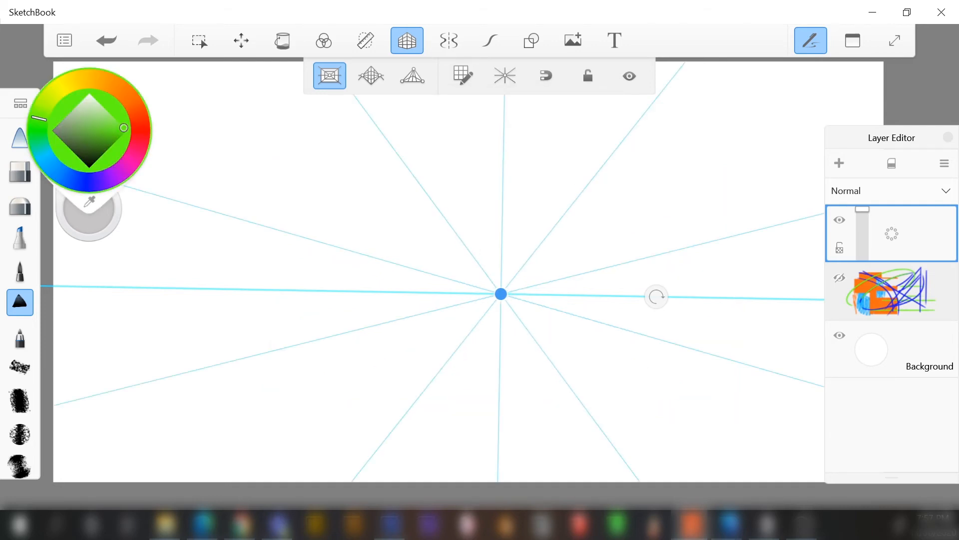
left_click(89, 168)
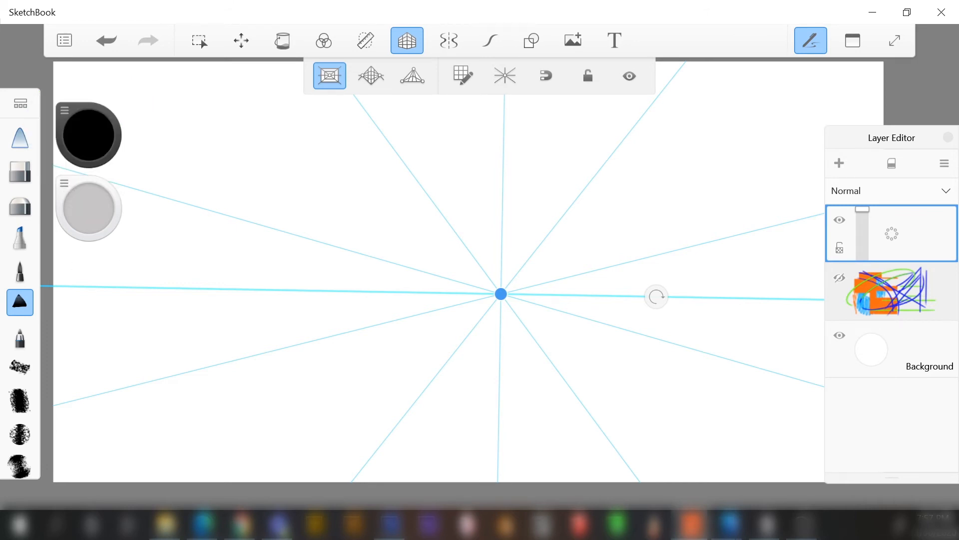
left_click(20, 336)
mouse_move(89, 208)
left_mouse_down()
mouse_move(56, 208)
mouse_move(73, 208)
left_mouse_up()
Sketch snapped vertical lines beside the vanishing point and several lines converging on it from above and the right
left_click_drag(383, 226, 382, 424)
left_click_drag(382, 205, 380, 373)
left_click_drag(381, 188, 380, 327)
mouse_move(426, 210)
left_mouse_down()
mouse_move(424, 378)
mouse_move(422, 343)
left_mouse_up()
left_click_drag(394, 135, 486, 280)
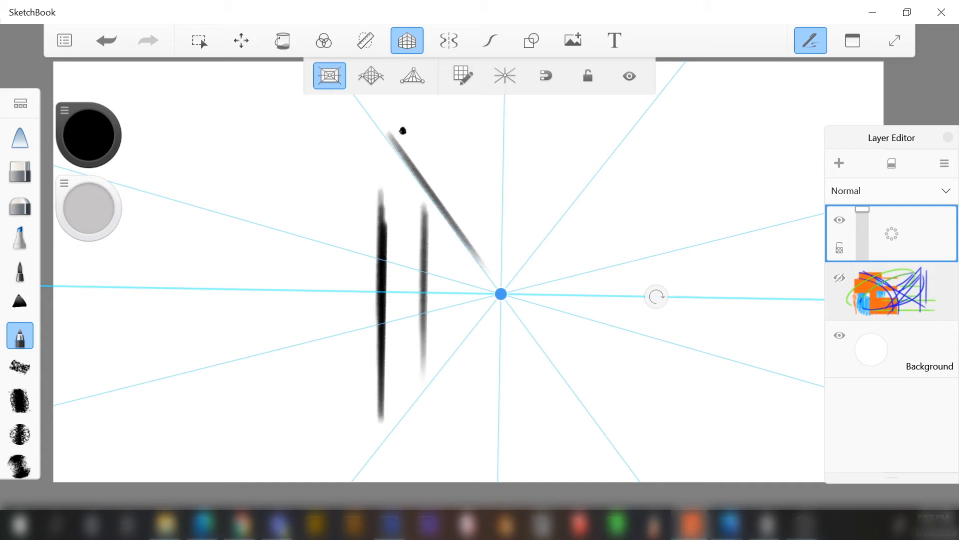
left_click_drag(402, 117, 497, 279)
left_click_drag(465, 106, 499, 282)
left_click_drag(499, 107, 502, 280)
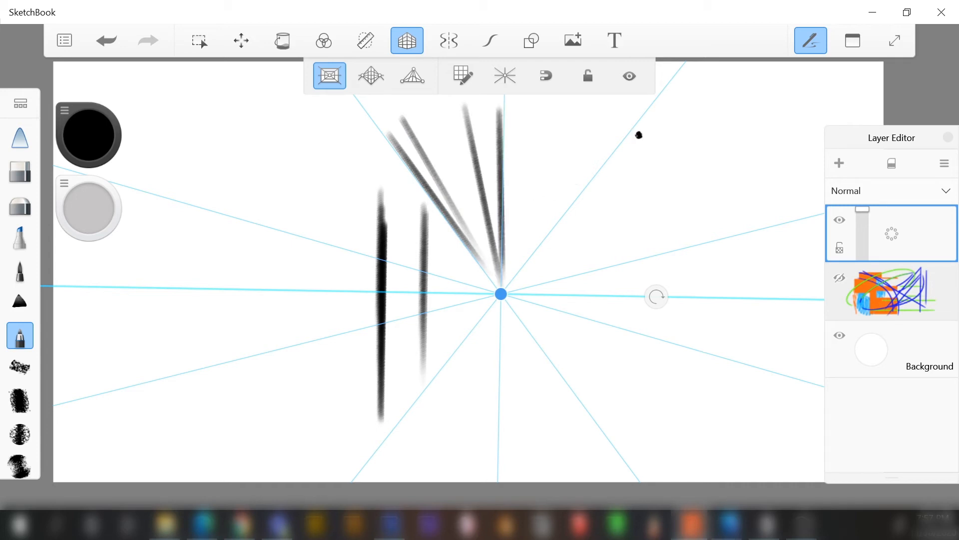
left_click_drag(650, 118, 505, 291)
left_click_drag(767, 215, 507, 291)
left_click_drag(774, 246, 564, 243)
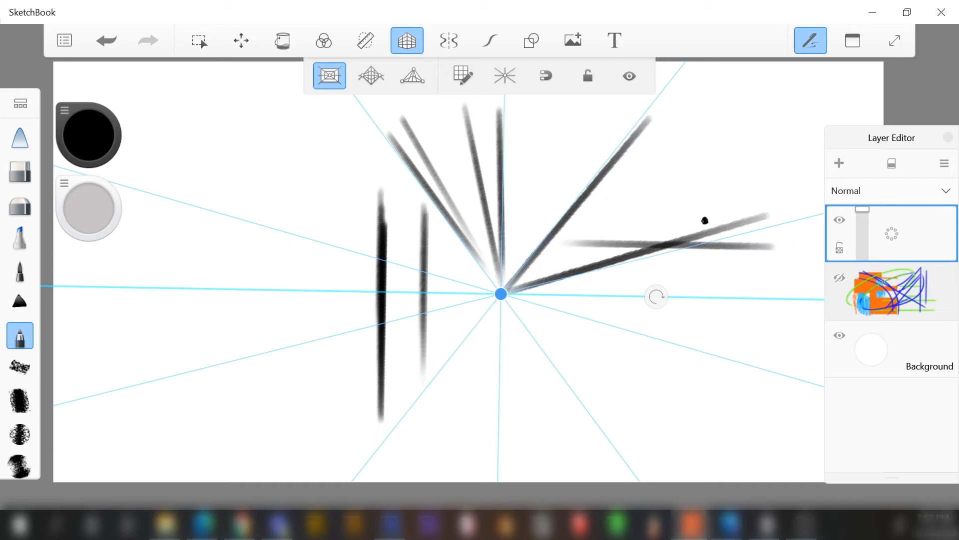
Extend a converging line past the vanishing point and draw long lines parallel to the horizon above and along it
left_click_drag(705, 220, 422, 316)
left_click_drag(735, 211, 302, 205)
mouse_move(503, 185)
left_mouse_down()
mouse_move(558, 185)
mouse_move(201, 179)
left_mouse_up()
left_click_drag(199, 227, 608, 233)
left_click_drag(522, 257, 160, 253)
left_click_drag(154, 289, 649, 299)
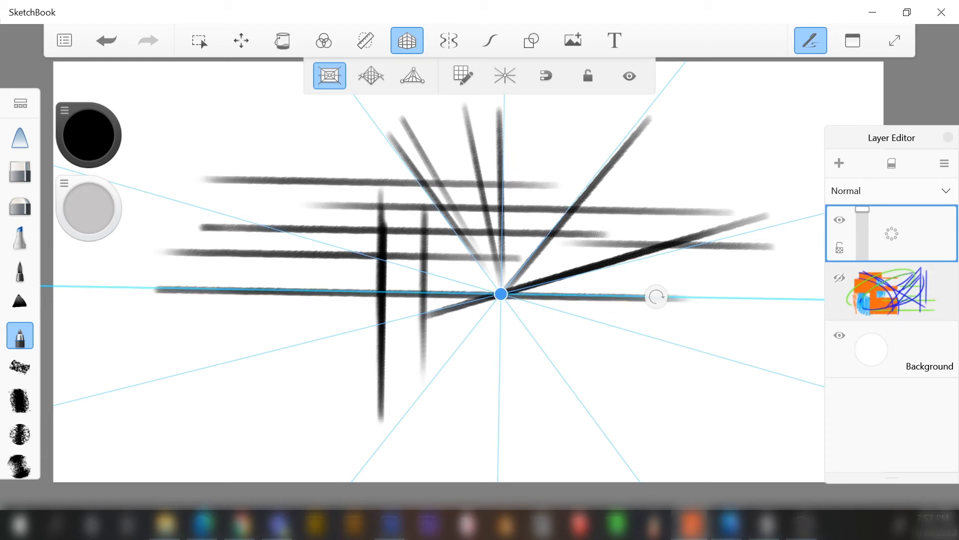
Draw lines from the canvas's lower half toward the vanishing point and add two lines parallel to the horizon
left_click_drag(409, 448, 484, 319)
left_click_drag(490, 458, 500, 302)
mouse_move(556, 422)
left_mouse_down()
mouse_move(569, 454)
mouse_move(509, 308)
left_mouse_up()
left_click_drag(632, 479, 517, 317)
left_click_drag(686, 455, 517, 314)
left_click_drag(756, 435, 522, 314)
left_click_drag(598, 363, 484, 280)
left_click_drag(253, 412, 533, 417)
left_click_drag(290, 385, 495, 295)
left_click_drag(298, 374, 522, 378)
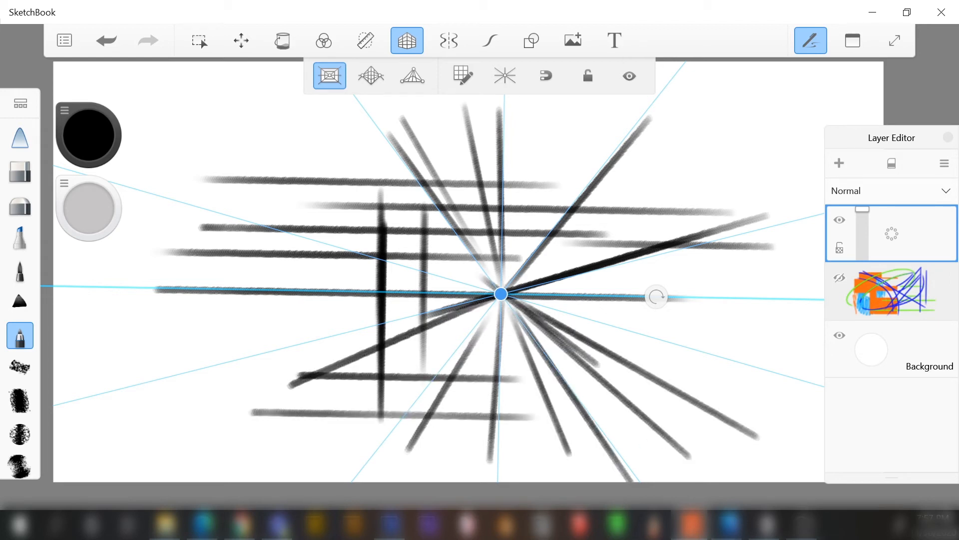
Undo all the practice strokes drawn on the one-point perspective grid
key("ctrl+z")
key("ctrl+z")
key("ctrl+z")
key("ctrl+z")
key("ctrl+z")
key("ctrl+z")
key("ctrl+z")
key("ctrl+z")
key("ctrl+z")
key("ctrl+z")
key("ctrl+z")
key("ctrl+z")
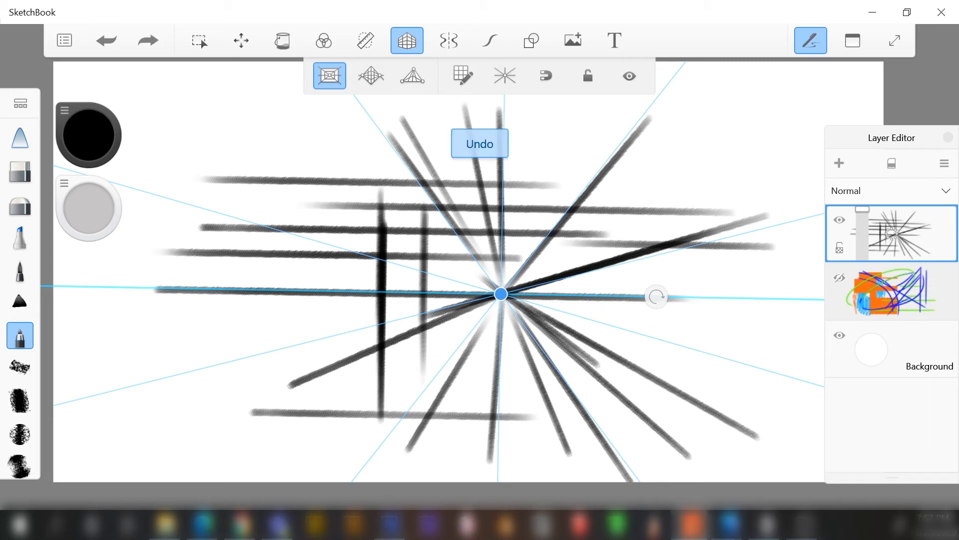
key("ctrl+z")
key("ctrl+z")
key("ctrl+z")
key("ctrl+z")
key("ctrl+z")
key("ctrl+z")
key("ctrl+z")
key("ctrl+z")
key("ctrl+z")
key("ctrl+z")
key("ctrl+z")
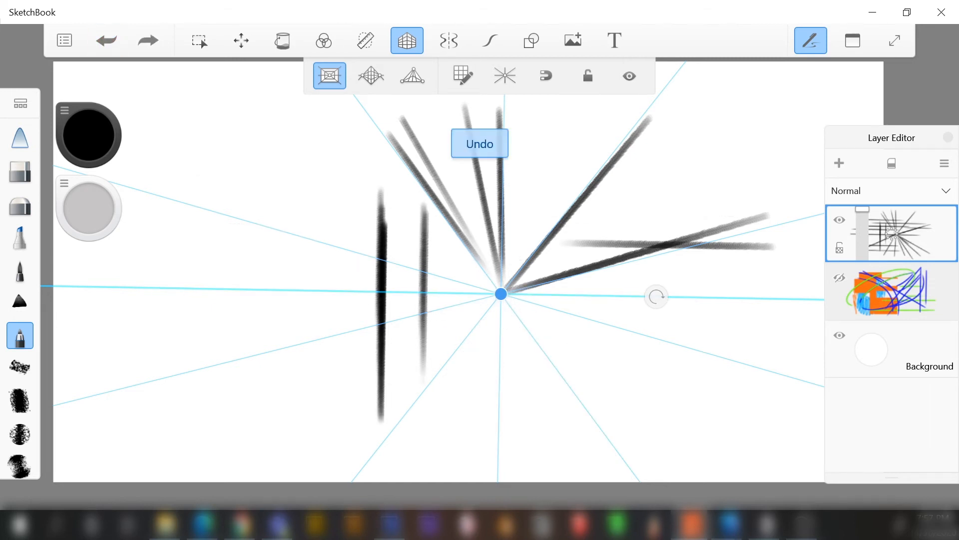
key("ctrl+z")
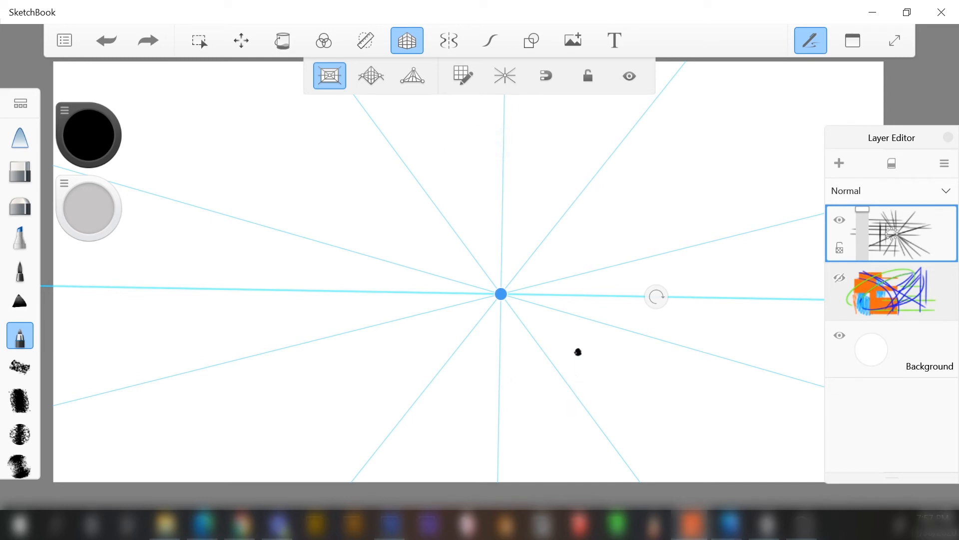
Sketch a box's rectangular front face below the vanishing point, with receding edges running from its corners to that point
left_click_drag(578, 338, 575, 467)
left_click_drag(446, 326, 444, 481)
left_click_drag(579, 341, 470, 272)
mouse_move(444, 330)
left_mouse_down()
mouse_move(533, 273)
mouse_move(446, 335)
mouse_move(619, 337)
left_mouse_up()
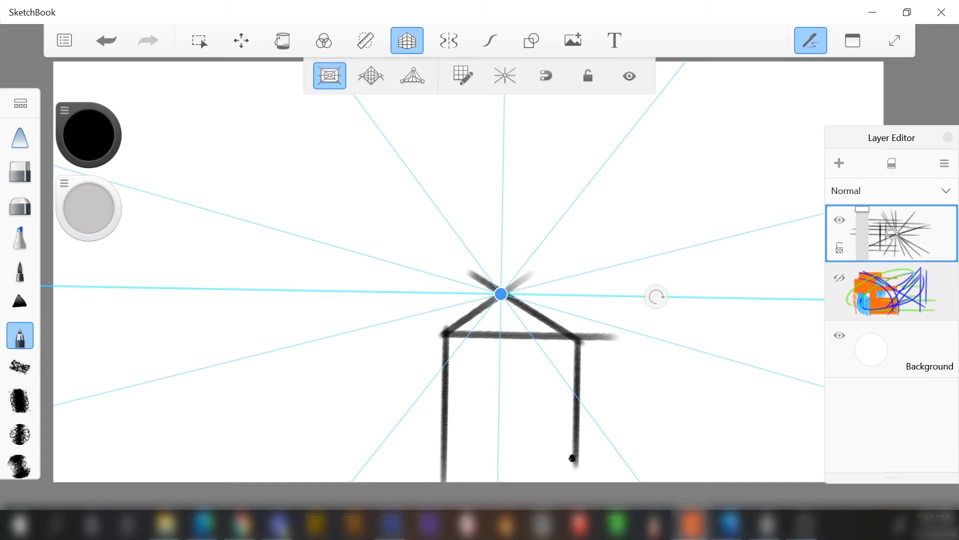
left_click_drag(577, 463, 507, 302)
mouse_move(580, 462)
left_mouse_down()
mouse_move(454, 459)
mouse_move(487, 340)
left_mouse_up()
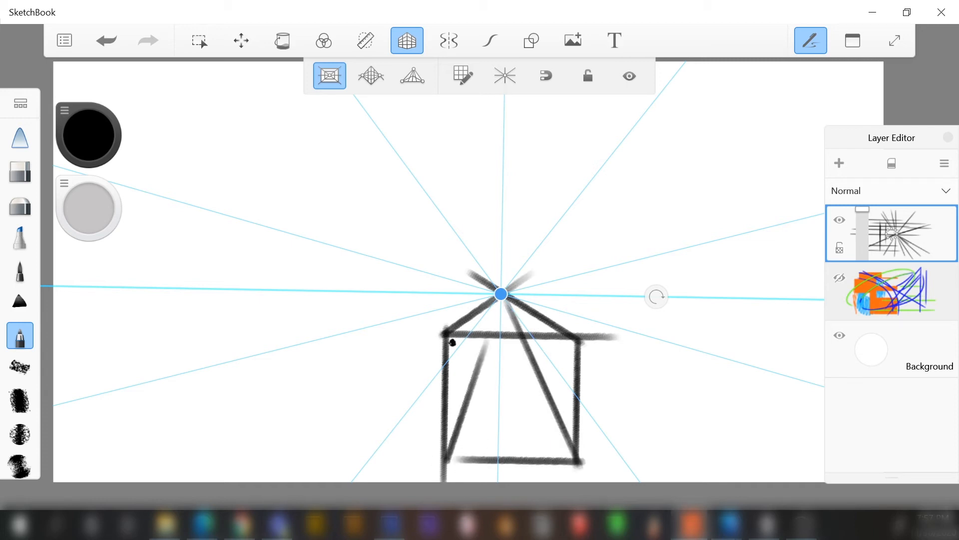
Add the box's smaller back face between the receding edges with its horizontal and vertical lines
mouse_move(548, 395)
left_mouse_down()
mouse_move(452, 394)
mouse_move(473, 307)
left_mouse_up()
left_click_drag(551, 395, 551, 315)
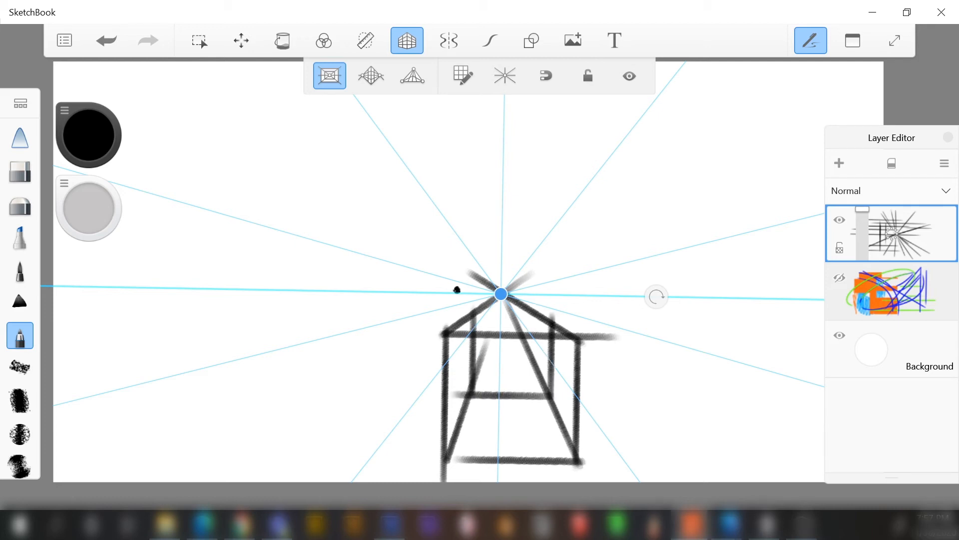
left_click_drag(472, 318, 579, 317)
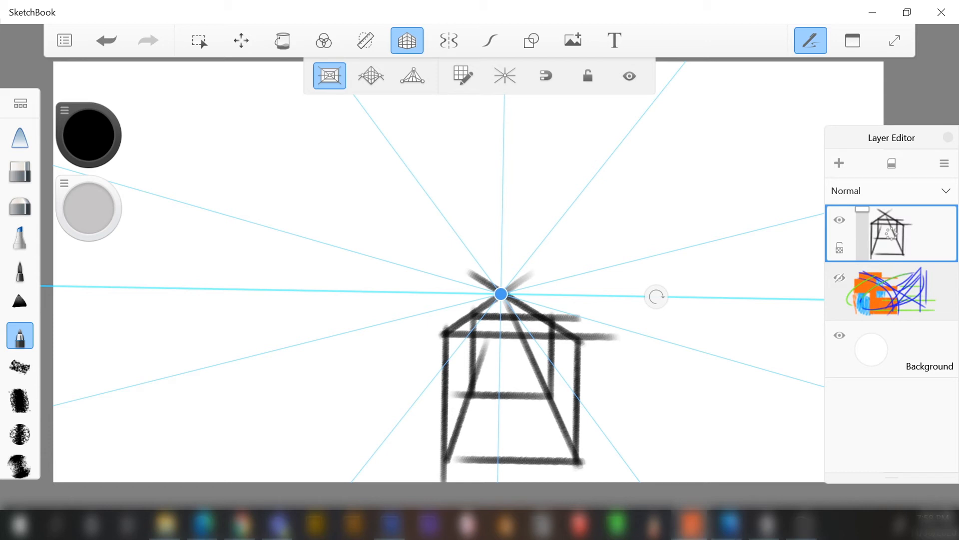
Clear the box drawing from the active layer and switch to the two-point perspective guide
left_click(891, 164)
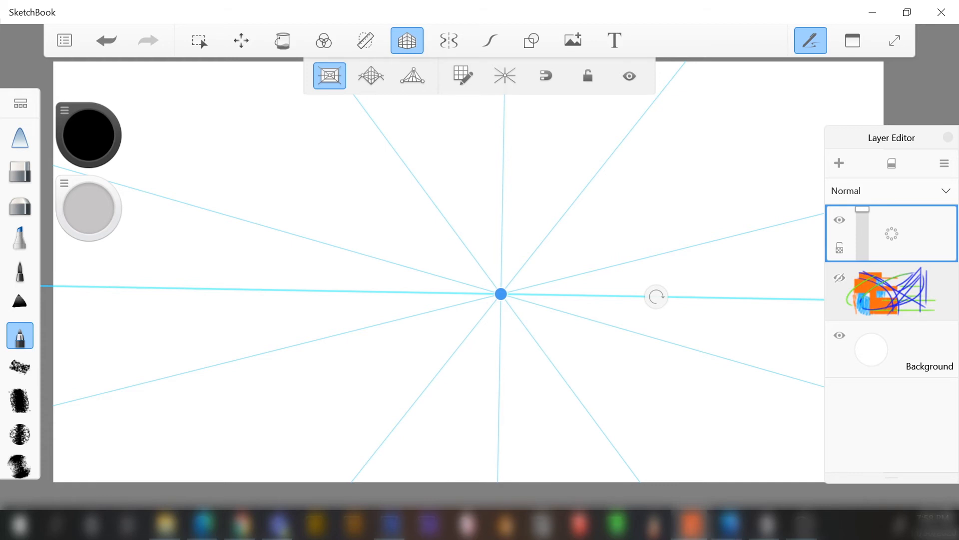
left_click(371, 75)
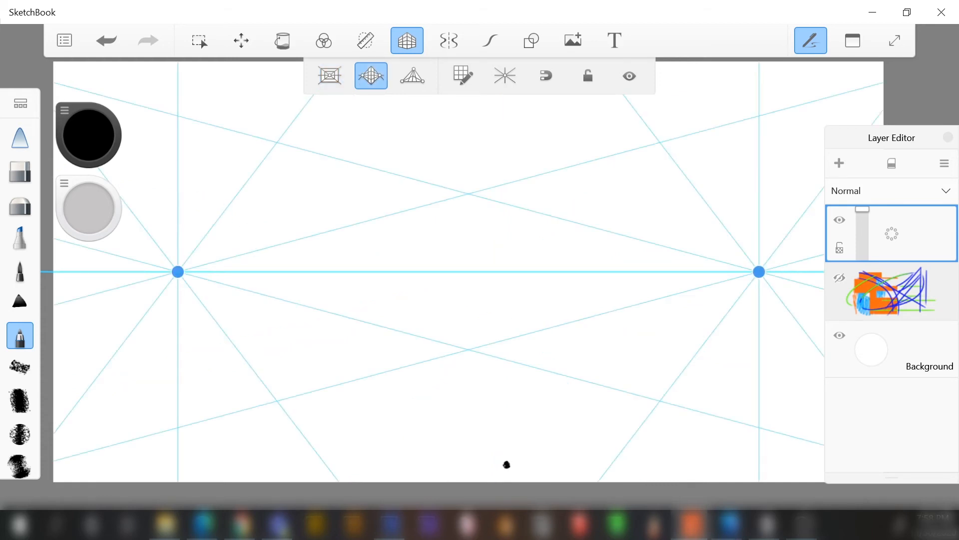
Show the two-point guide as a constrained grid and return it to the infinite grid
left_click(505, 76)
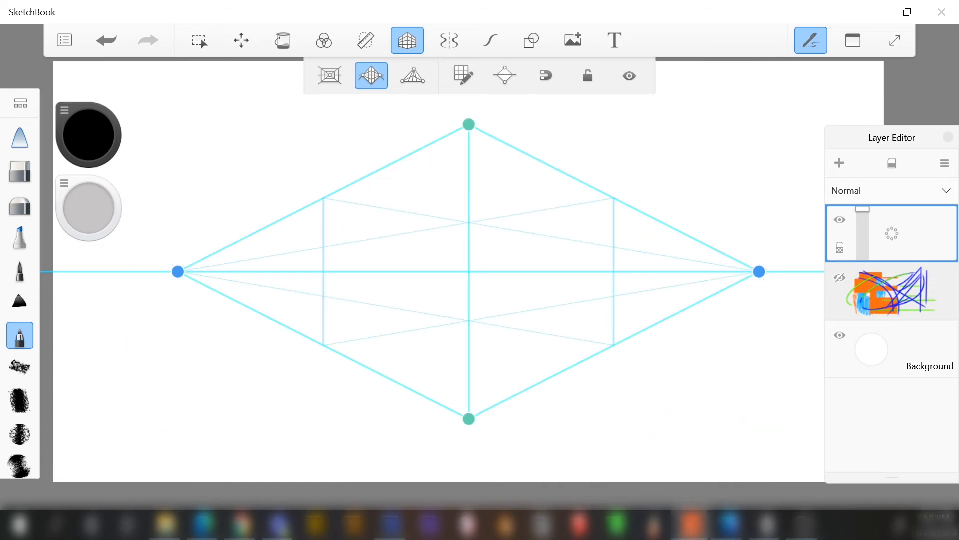
left_click(504, 75)
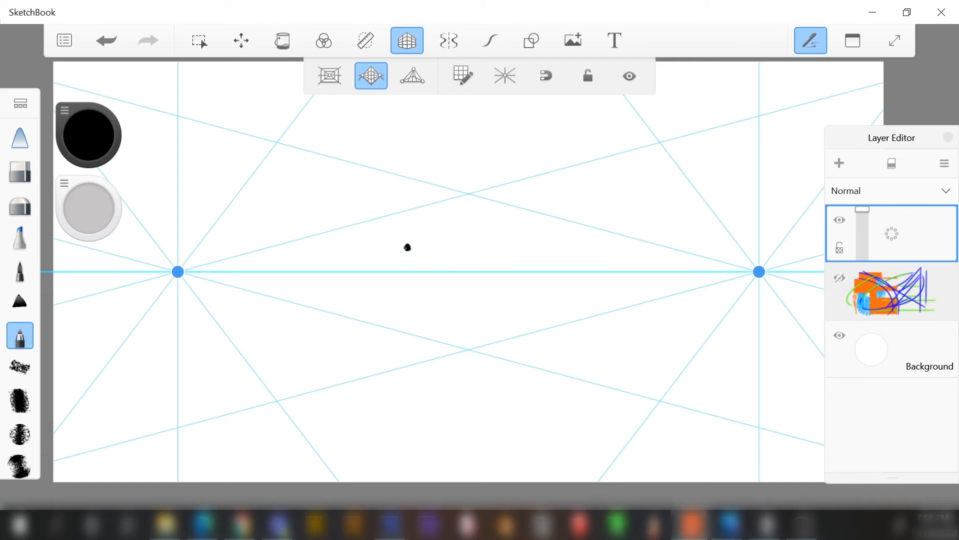
Sketch a box's near vertical edge, its upper and lower edges toward both vanishing points, and the two outer verticals
left_click_drag(406, 191, 407, 432)
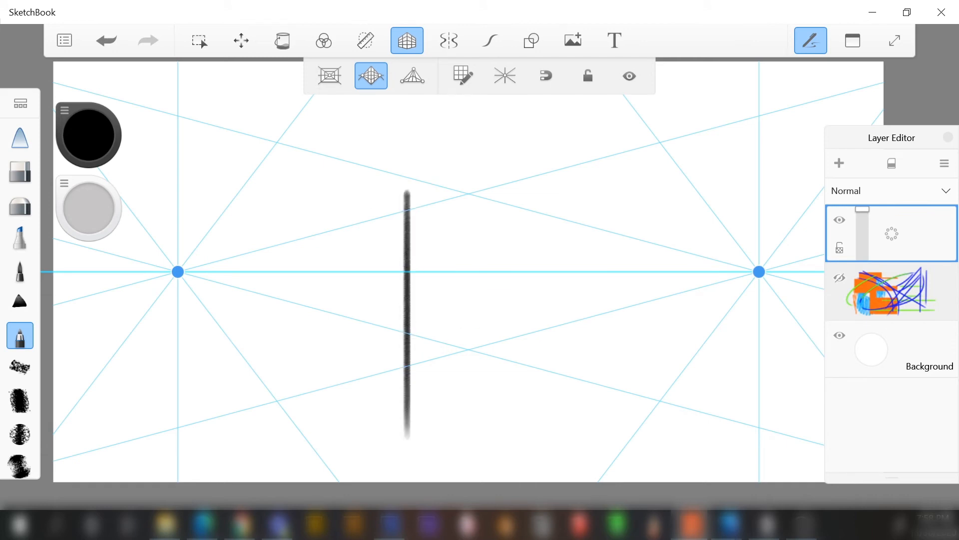
left_click_drag(407, 433, 236, 311)
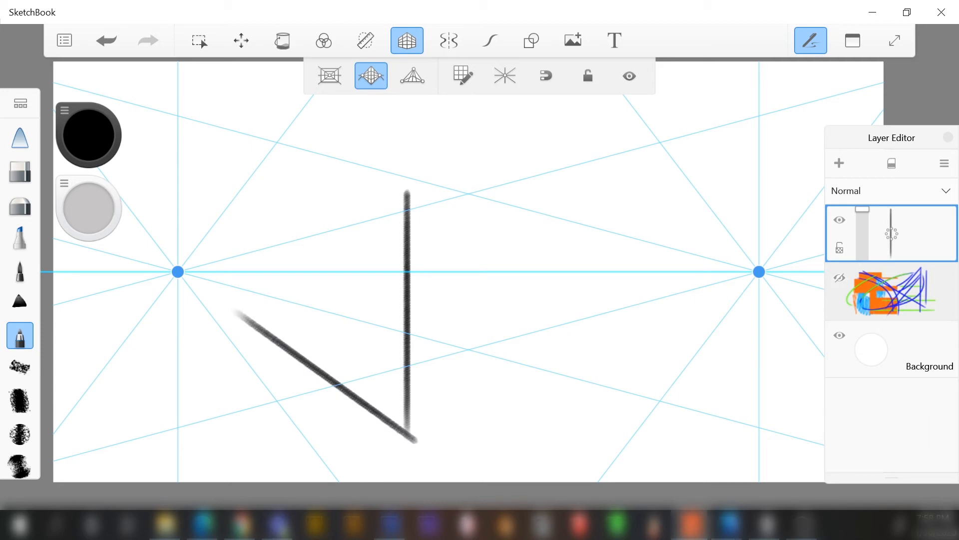
left_click_drag(408, 192, 203, 264)
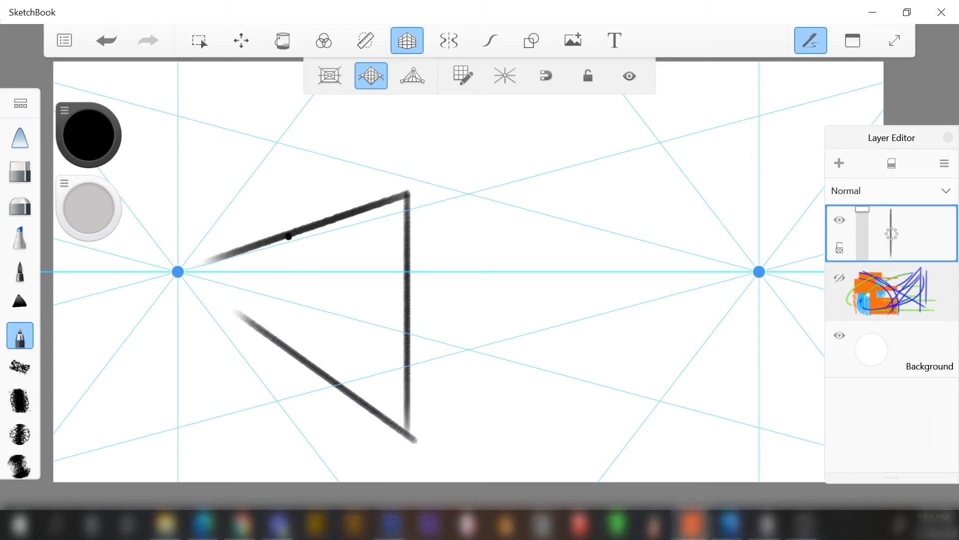
left_click_drag(287, 233, 288, 406)
left_click_drag(409, 192, 718, 262)
left_click_drag(406, 426, 699, 297)
left_click_drag(571, 223, 571, 391)
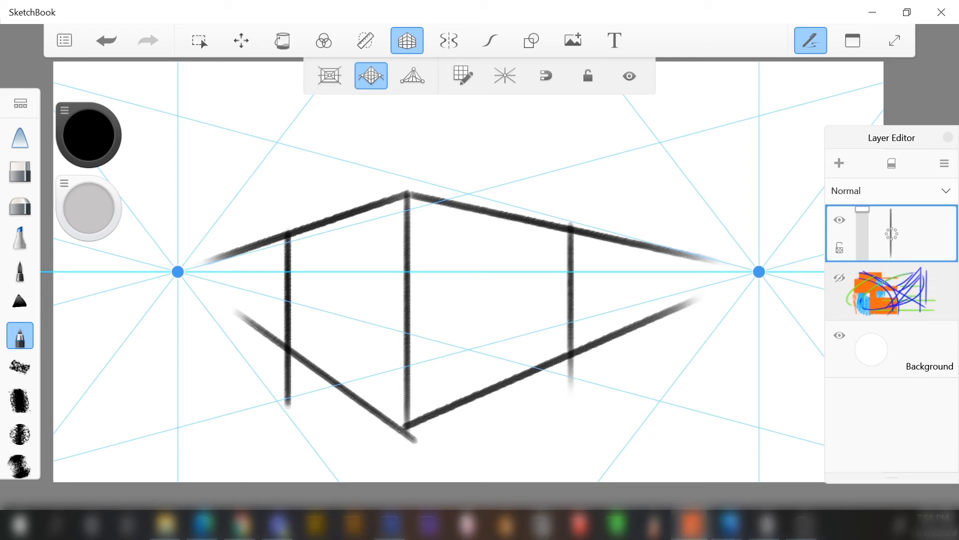
Add the two-point box's hidden rear edges toward both vanishing points and its rear vertical edge where they cross
left_click_drag(290, 350, 550, 305)
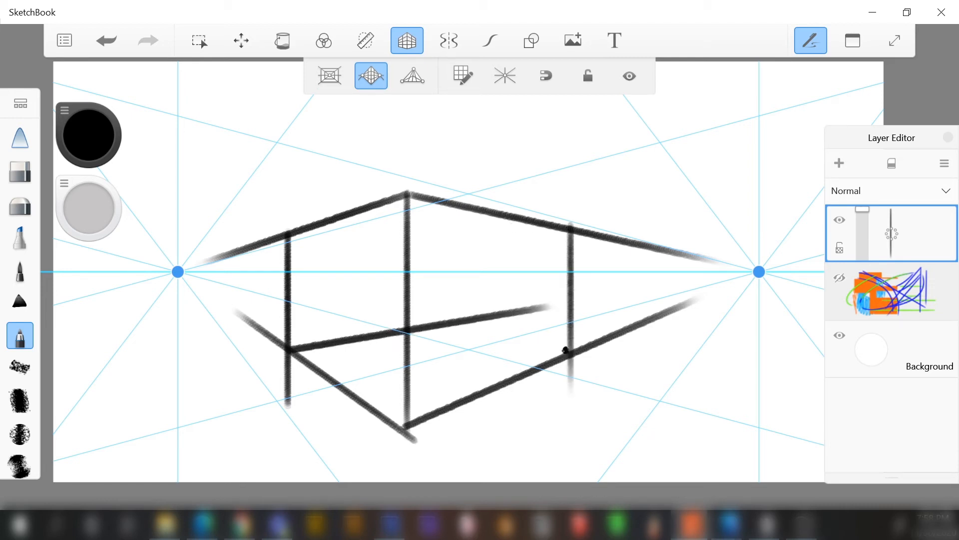
left_click_drag(570, 353, 346, 306)
mouse_move(571, 230)
left_mouse_down()
mouse_move(336, 255)
mouse_move(554, 257)
left_mouse_up()
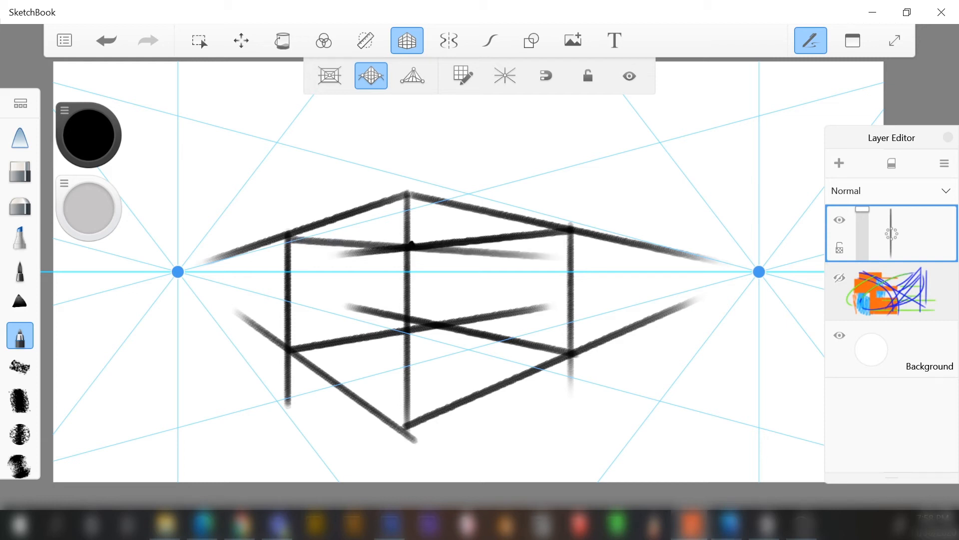
left_click_drag(422, 246, 422, 367)
left_click_drag(439, 232, 439, 324)
mouse_move(293, 235)
left_mouse_down()
mouse_move(481, 250)
mouse_move(441, 372)
left_mouse_up()
left_click_drag(445, 250, 597, 235)
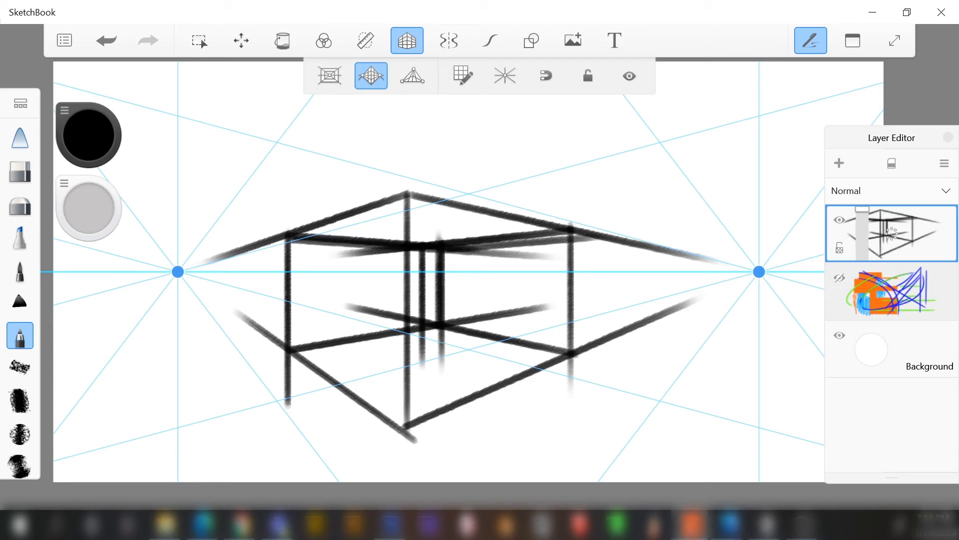
Undo all the strokes of the two-point perspective box
left_click(107, 40)
left_click(107, 40)
left_click(107, 40)
left_click(106, 40)
left_click(106, 40)
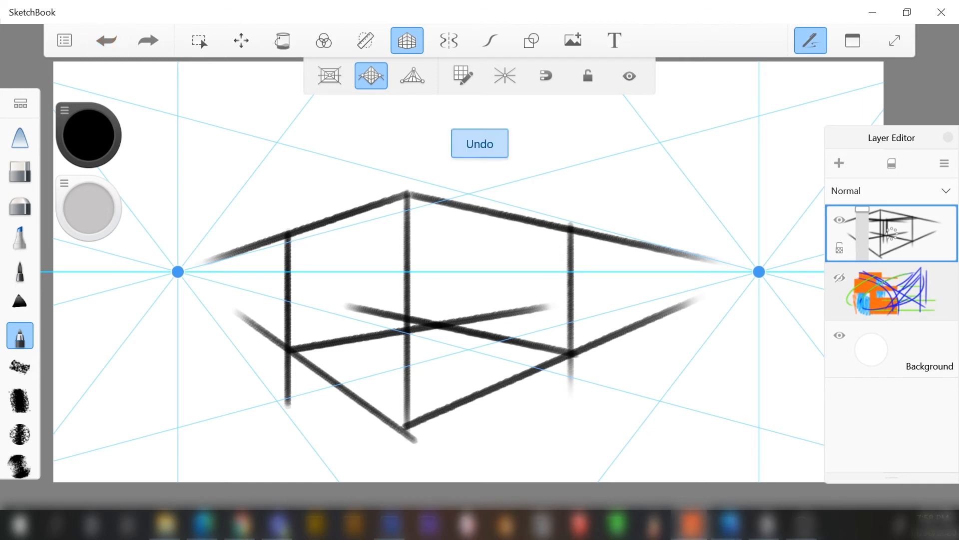
left_click(106, 40)
left_click(106, 40)
key("ctrl+z")
key("ctrl+z")
key("ctrl+z")
key("ctrl+z")
key("ctrl+z")
key("ctrl+z")
key("ctrl+z")
key("ctrl+z")
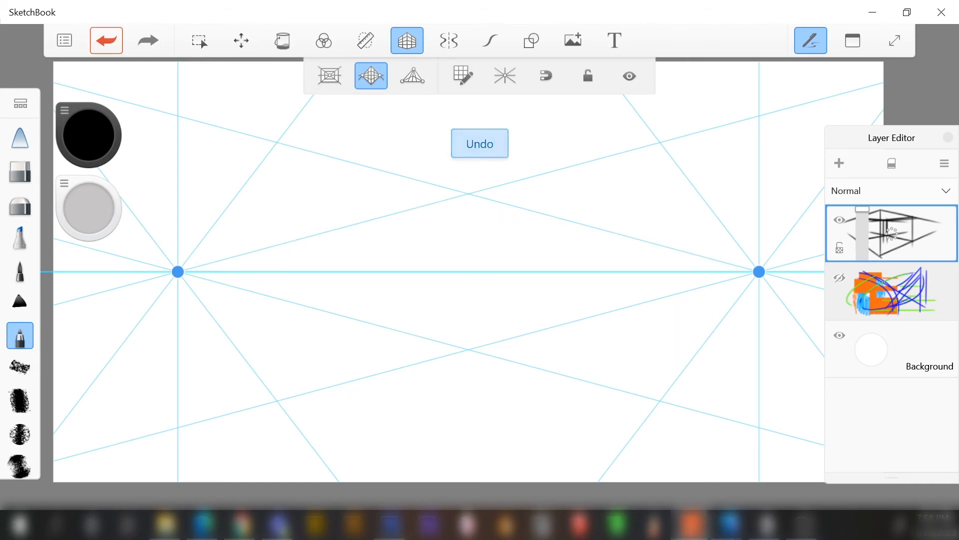
Switch to the three-point perspective guide
left_click(148, 41)
left_click(412, 75)
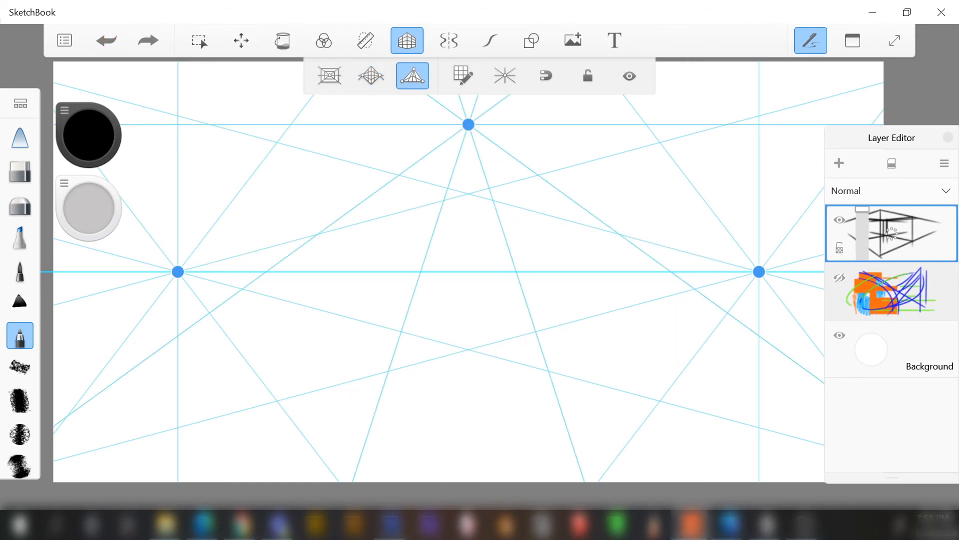
Sketch the three-point box's near vertical edge, its upper and lower edges toward both side vanishing points, and two outer edges converging upward
mouse_move(470, 453)
left_mouse_down()
mouse_move(471, 201)
mouse_move(656, 246)
left_mouse_up()
left_click_drag(469, 201, 252, 254)
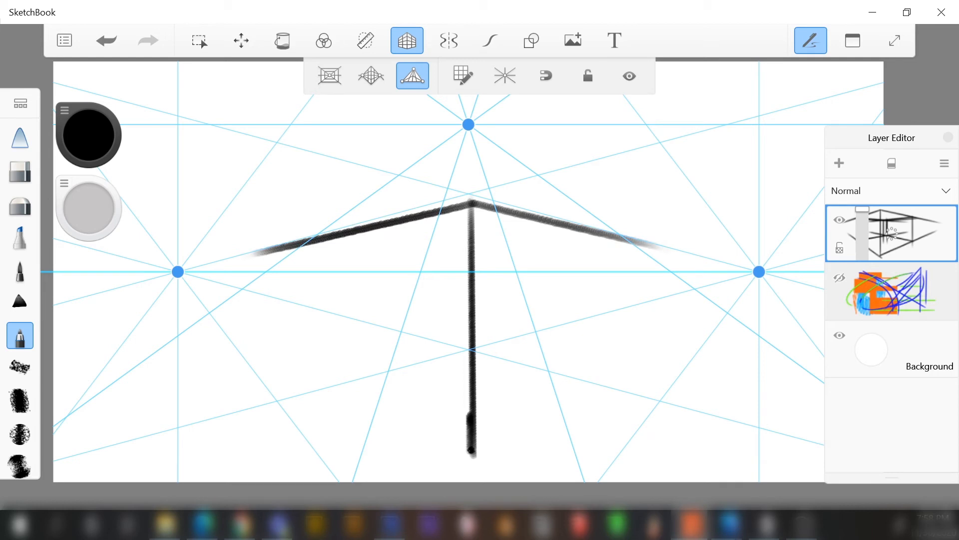
left_click_drag(471, 452, 307, 348)
left_click_drag(475, 456, 631, 356)
left_click_drag(536, 217, 652, 382)
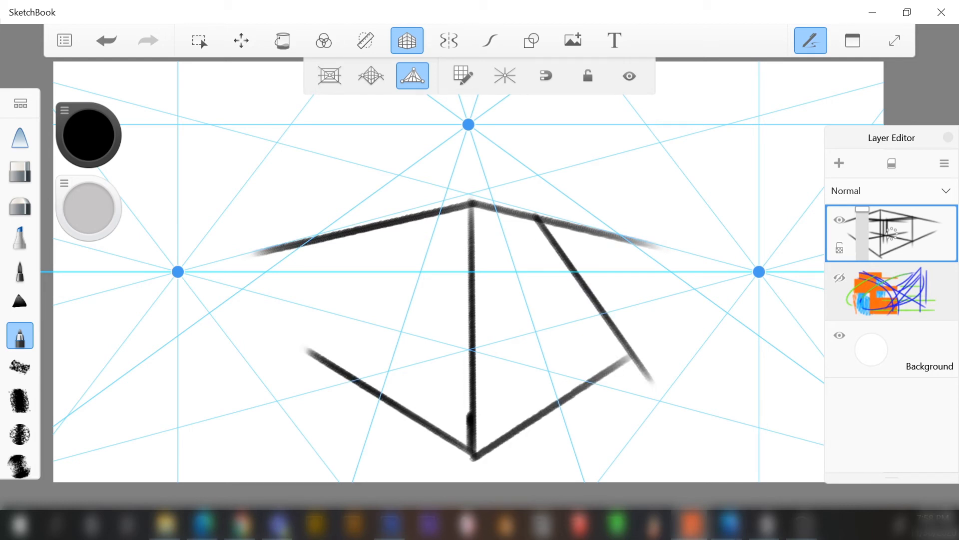
key("ctrl+z")
key("ctrl+z")
left_click_drag(474, 453, 684, 319)
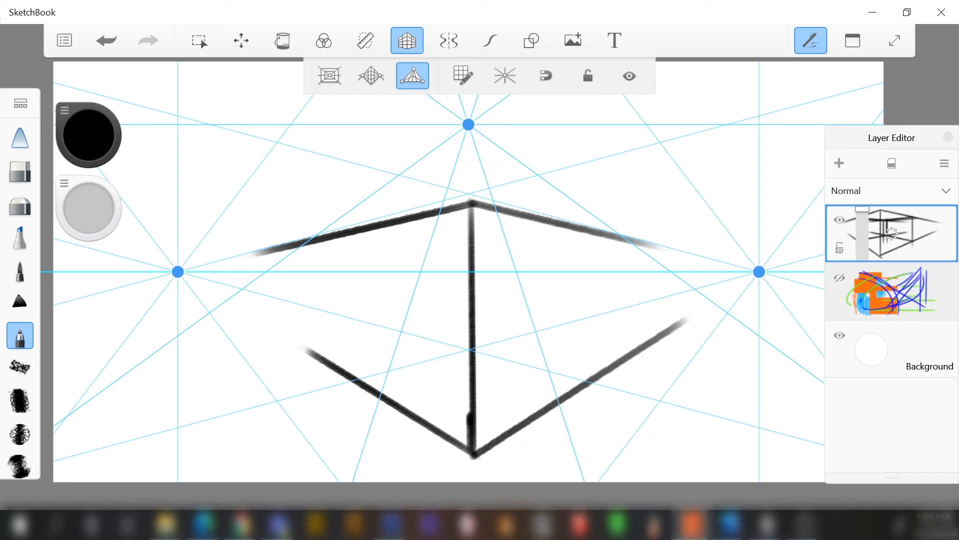
left_click_drag(547, 221, 658, 358)
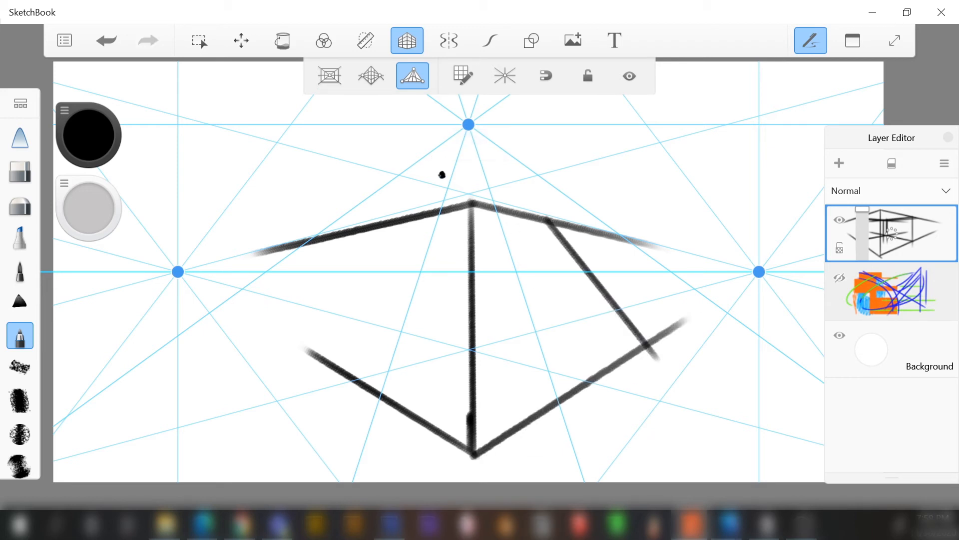
left_click_drag(414, 221, 312, 392)
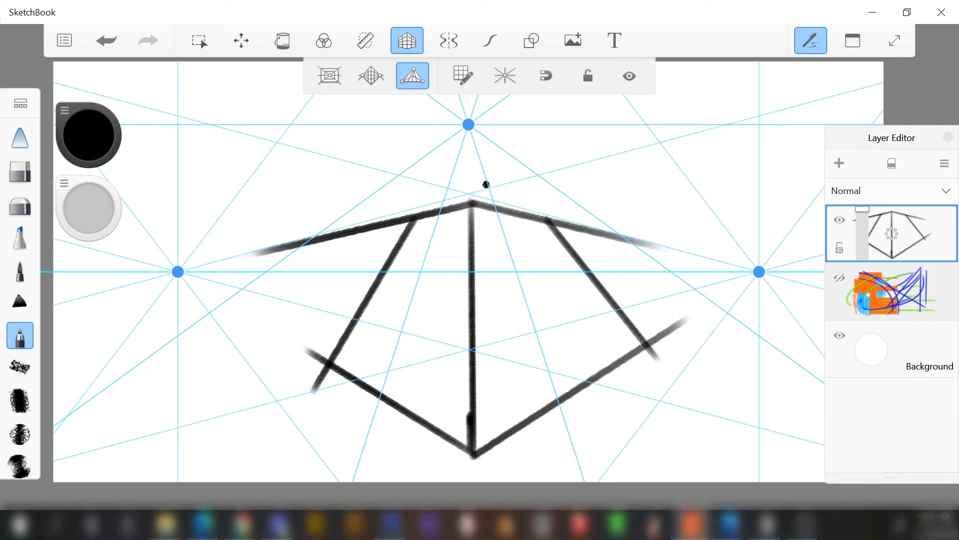
Add the three-point box's hidden rear edges toward both side vanishing points and its rear upright edge toward the upper vanishing point
left_click_drag(547, 224, 422, 218)
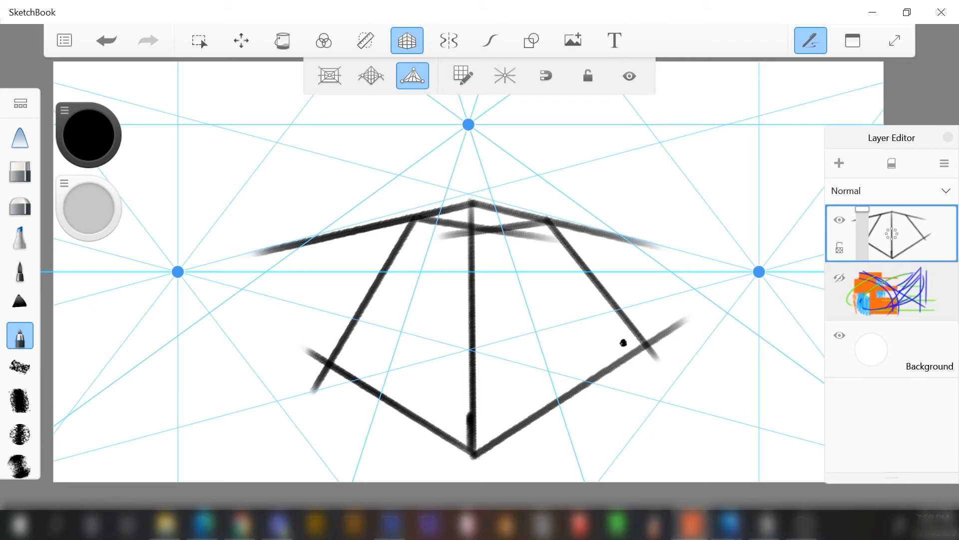
left_click_drag(638, 347, 406, 309)
left_click_drag(324, 357, 517, 318)
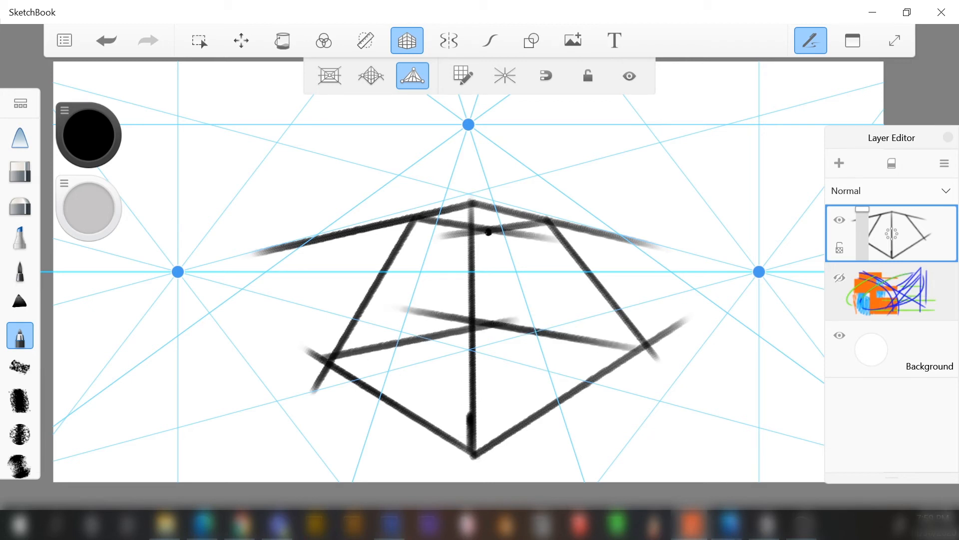
left_click_drag(488, 231, 507, 352)
left_click_drag(477, 197, 493, 330)
left_click_drag(489, 234, 505, 303)
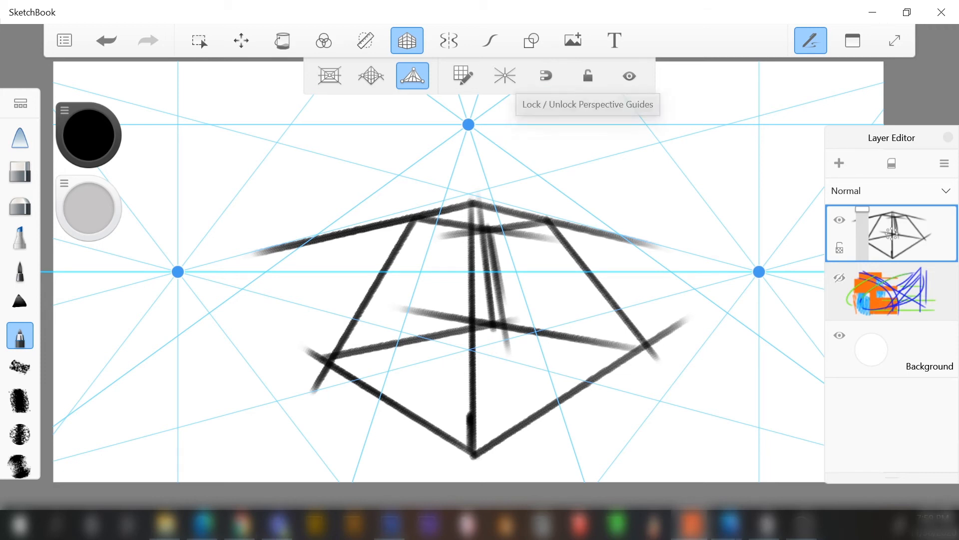
Lock and unlock the perspective guides, and move the right vanishing point slightly outward and down
left_click(587, 76)
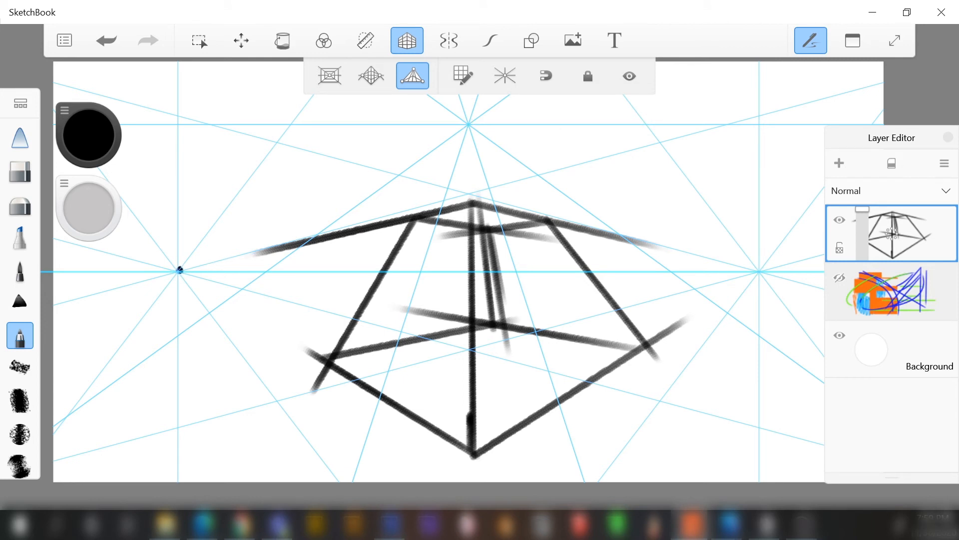
left_click(588, 75)
left_click_drag(759, 271, 786, 281)
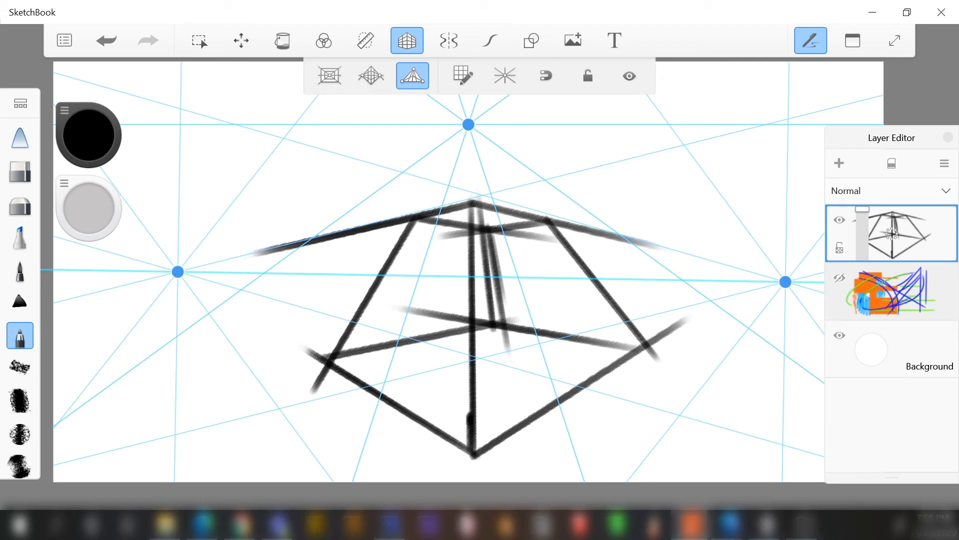
Lock the perspective guides with two strokes drawn from the right vanishing point, and hide and reshow the guides
left_click(588, 76)
mouse_move(786, 280)
left_mouse_down()
mouse_move(664, 220)
mouse_move(695, 379)
mouse_move(672, 403)
left_mouse_up()
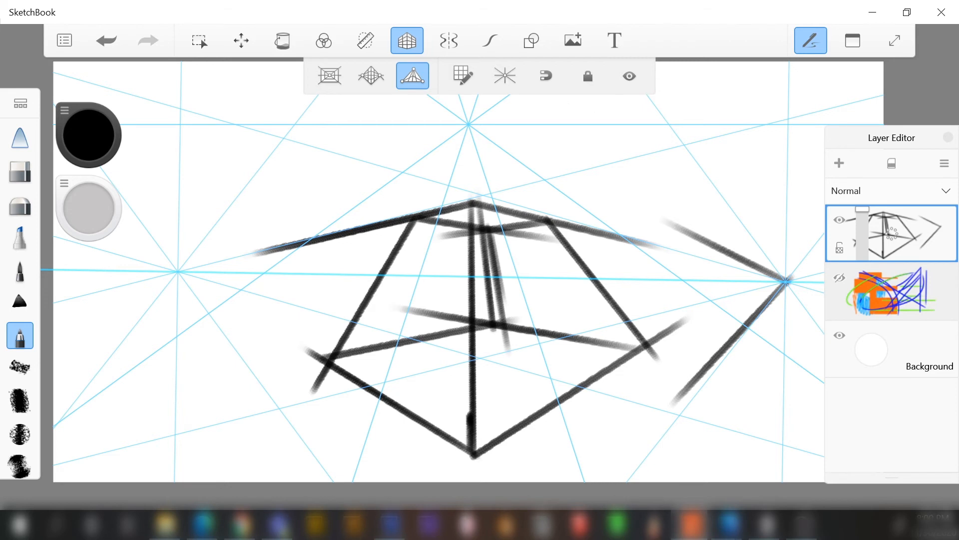
left_click(629, 76)
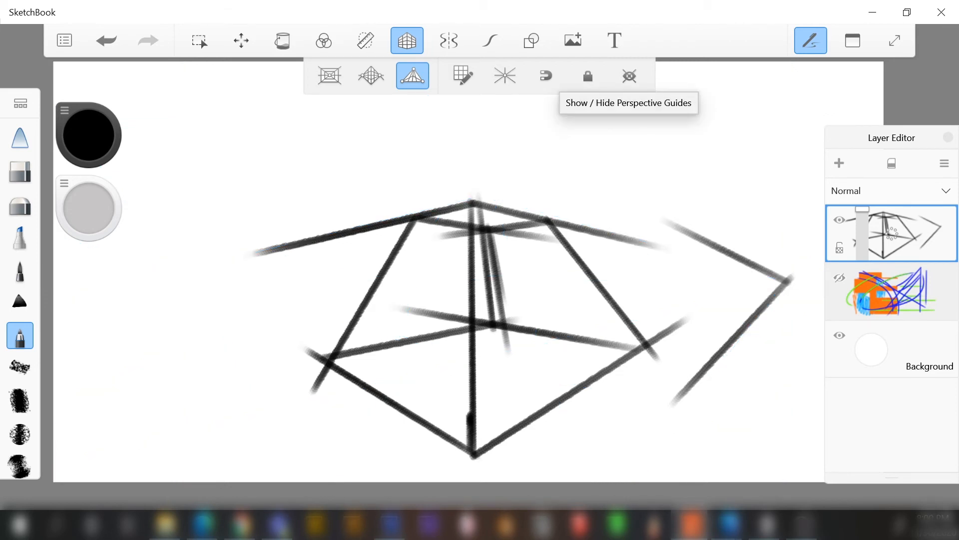
left_click(629, 76)
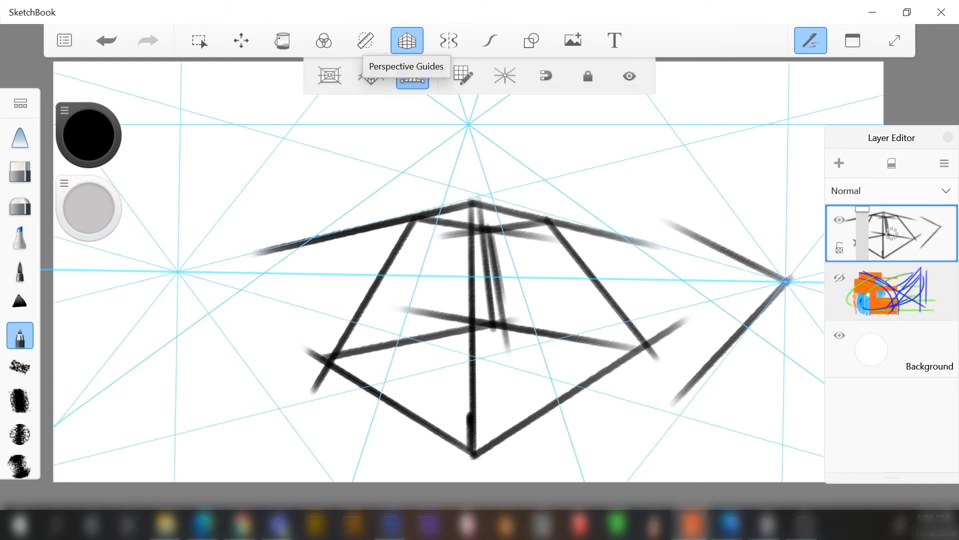
Clear the box drawing from the layer and switch from the perspective guides to symmetry across a vertical axis
key("Delete")
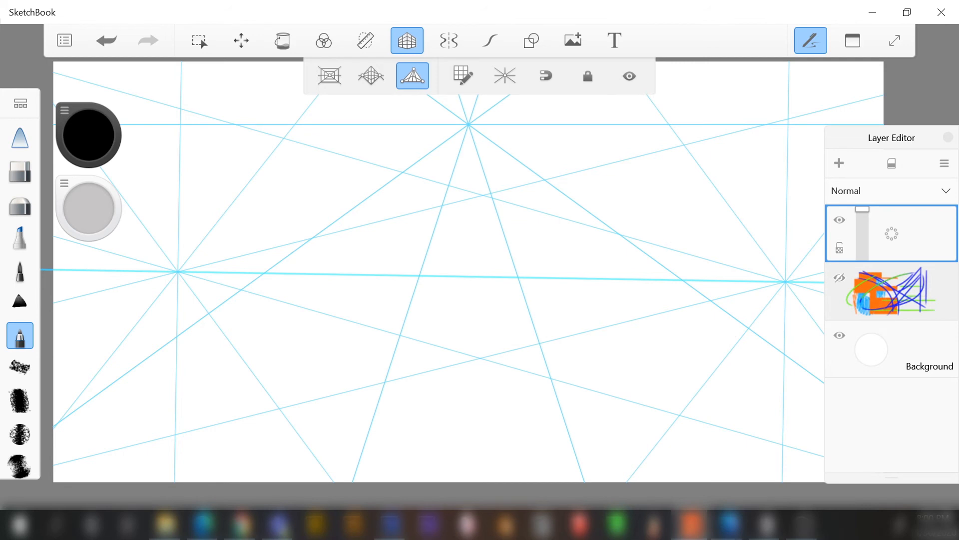
key("p")
key("x")
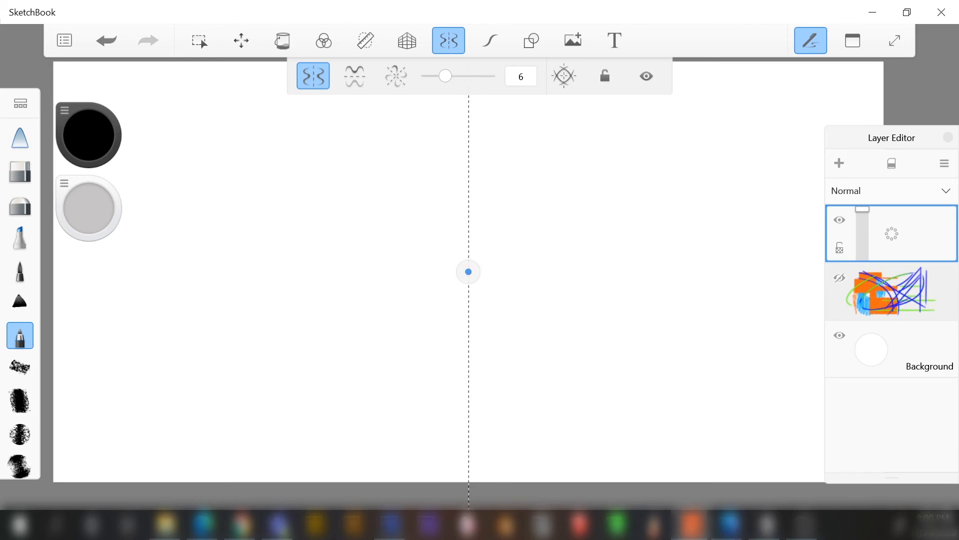
Move the symmetry centre down the canvas and paint a mirrored black armoured figure with helmet, arms, legs and feet using the triangular-tip brush
left_click_drag(468, 271, 475, 394)
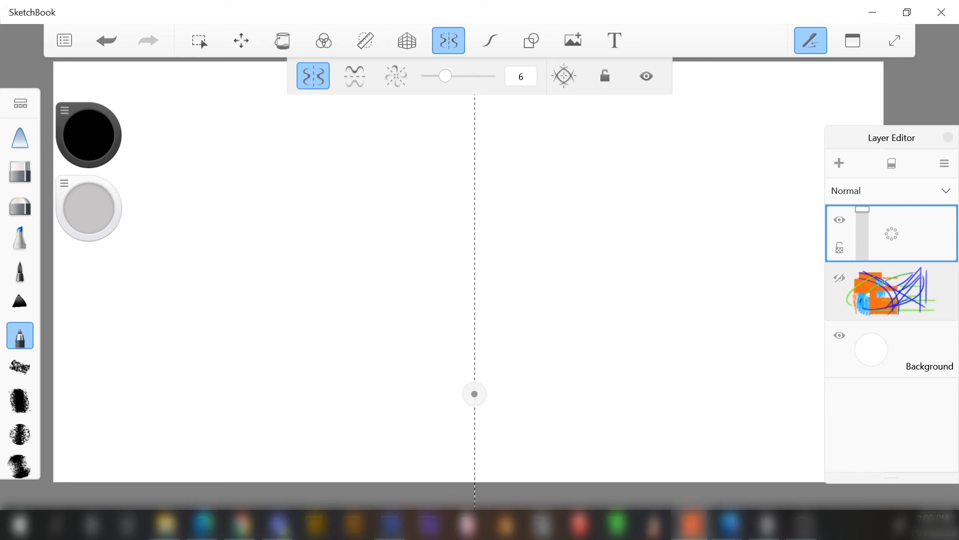
left_click(20, 301)
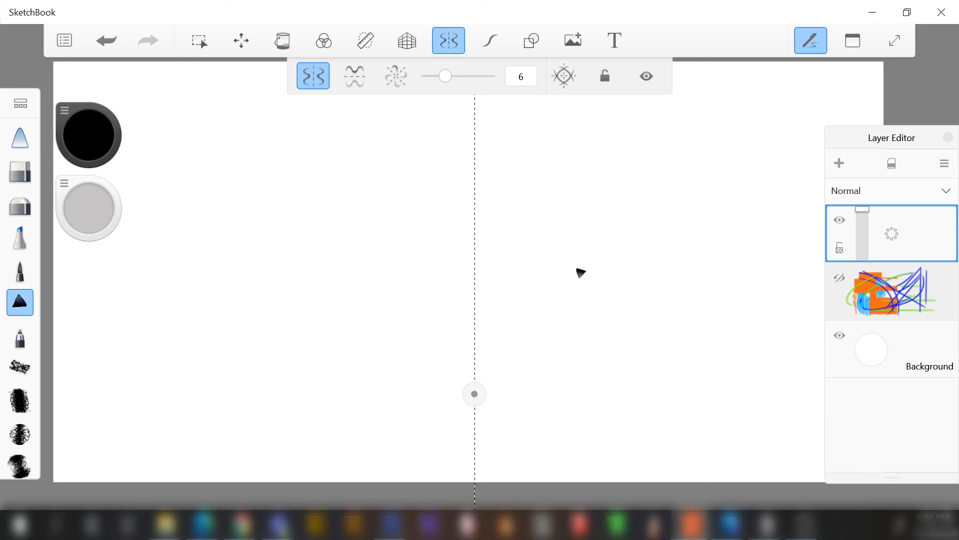
mouse_move(473, 176)
left_mouse_down()
mouse_move(477, 219)
mouse_move(515, 245)
mouse_move(517, 278)
mouse_move(500, 257)
mouse_move(479, 280)
mouse_move(502, 330)
mouse_move(487, 344)
mouse_move(514, 330)
mouse_move(502, 374)
mouse_move(494, 350)
mouse_move(482, 370)
mouse_move(497, 424)
mouse_move(490, 439)
mouse_move(504, 399)
mouse_move(502, 469)
left_mouse_up()
left_click_drag(505, 385, 504, 445)
mouse_move(527, 280)
left_mouse_down()
mouse_move(539, 333)
mouse_move(540, 309)
mouse_move(535, 362)
left_mouse_up()
left_click_drag(534, 330, 521, 392)
mouse_move(523, 292)
left_mouse_down()
mouse_move(525, 365)
mouse_move(537, 370)
mouse_move(545, 300)
mouse_move(548, 334)
left_mouse_up()
left_click_drag(547, 280, 546, 310)
left_click_drag(501, 232, 542, 261)
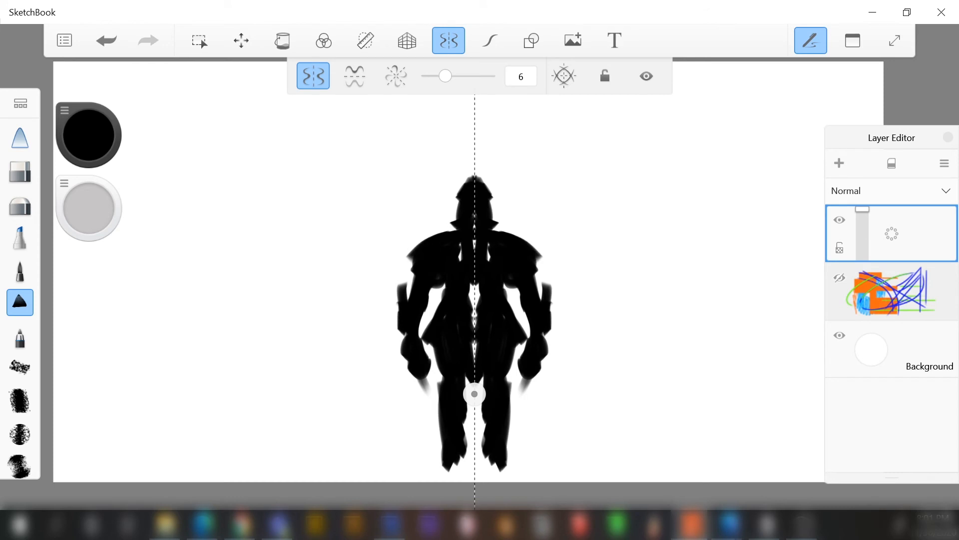
left_click_drag(495, 464, 543, 473)
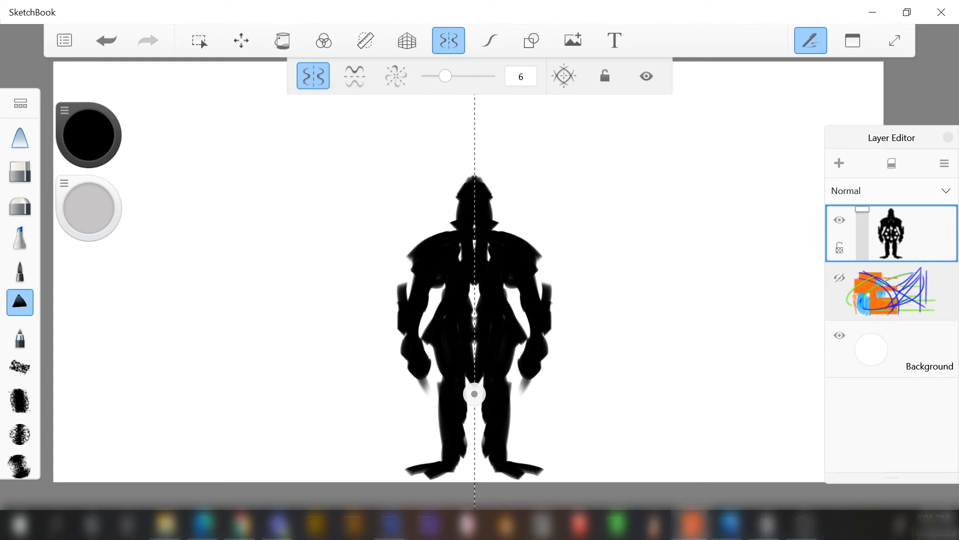
Add symmetry across the horizontal axis and paint looping black ornaments extending from both sides of the figure
left_click(354, 76)
mouse_move(345, 351)
left_mouse_down()
mouse_move(214, 387)
mouse_move(411, 384)
mouse_move(301, 373)
left_mouse_up()
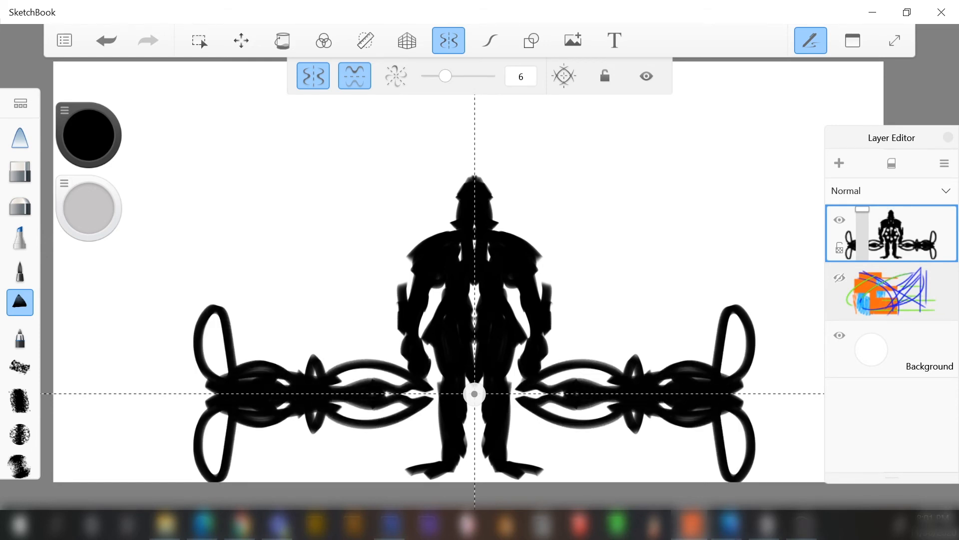
mouse_move(262, 356)
left_mouse_down()
mouse_move(208, 333)
mouse_move(138, 380)
left_mouse_up()
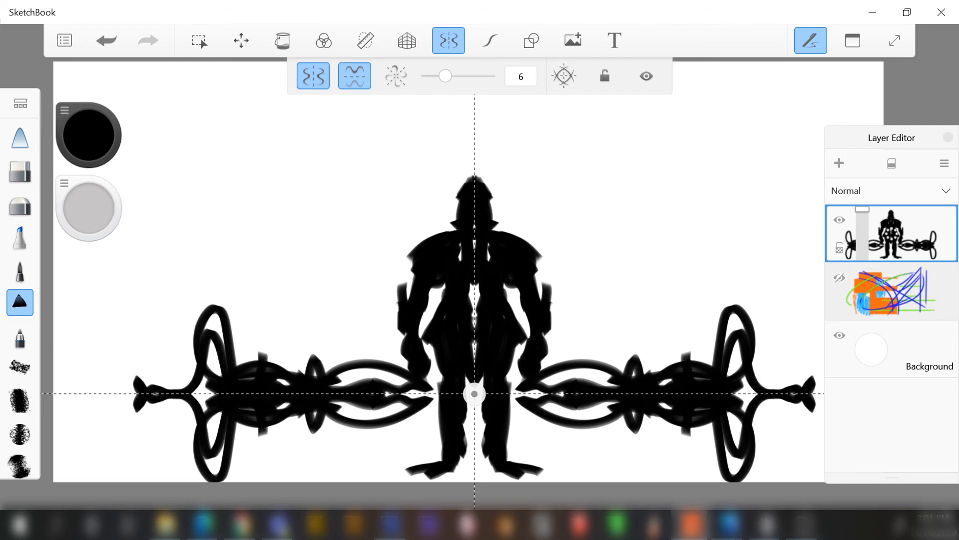
Keep only the horizontal-axis symmetry and paint more looping strokes at the far left end of the ornament
left_click(355, 76)
left_click(314, 76)
left_click(355, 76)
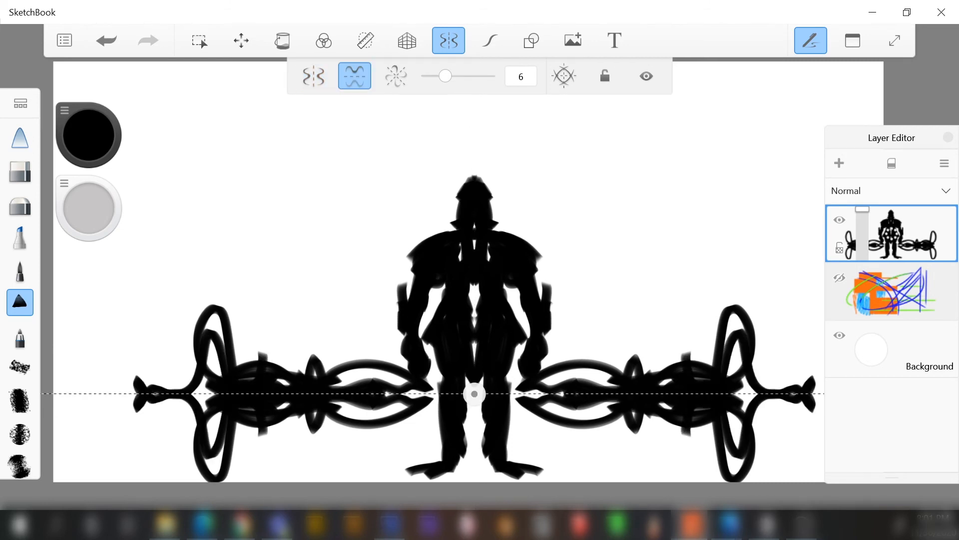
mouse_move(167, 343)
left_mouse_down()
mouse_move(148, 384)
mouse_move(120, 340)
mouse_move(83, 369)
left_mouse_up()
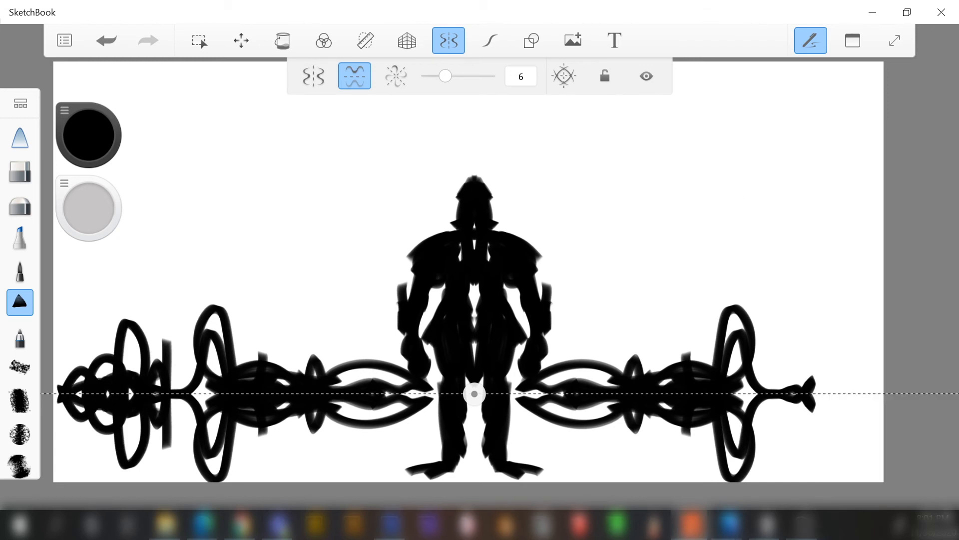
mouse_move(177, 385)
left_mouse_down()
mouse_move(178, 330)
mouse_move(194, 366)
mouse_move(174, 295)
left_mouse_up()
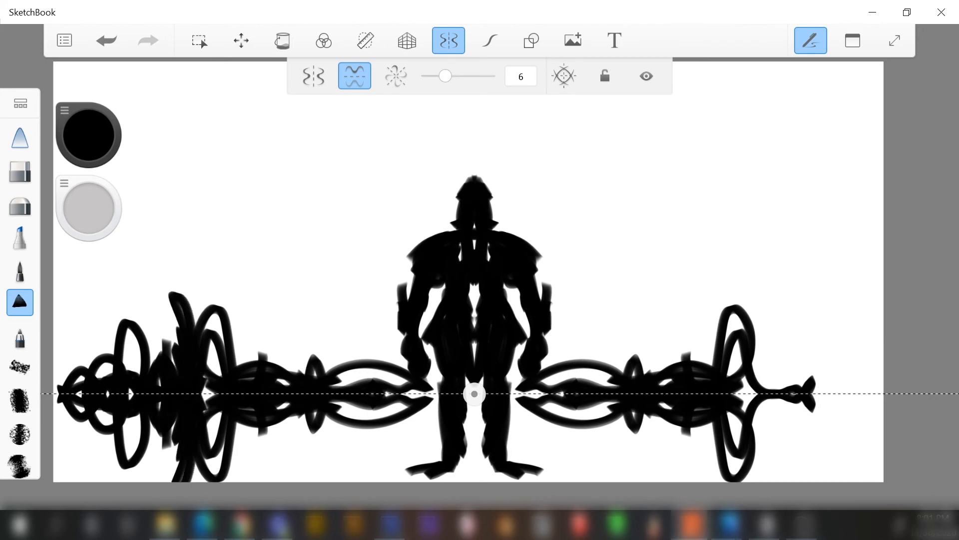
Show the Layer Editor again and clear the figure and ornaments from the active layer
left_click(853, 40)
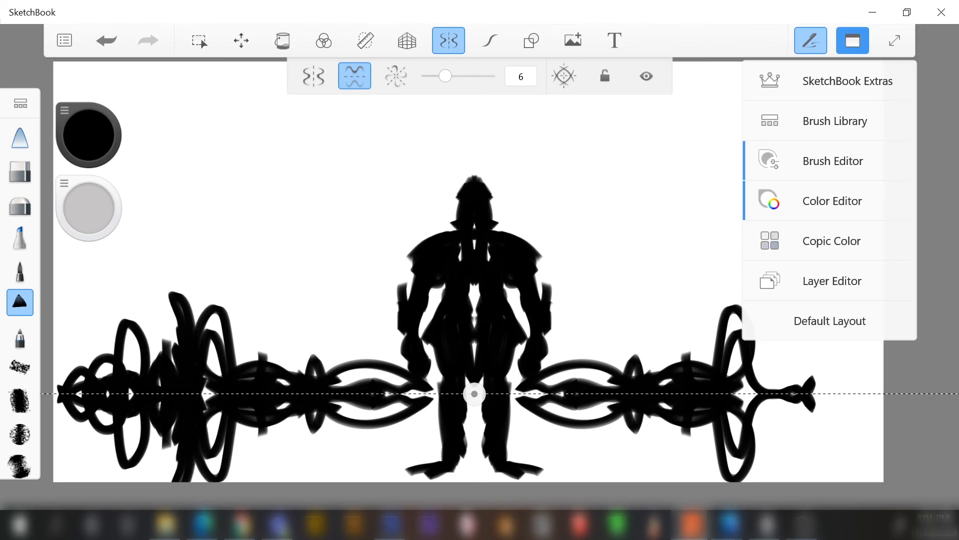
left_click(832, 281)
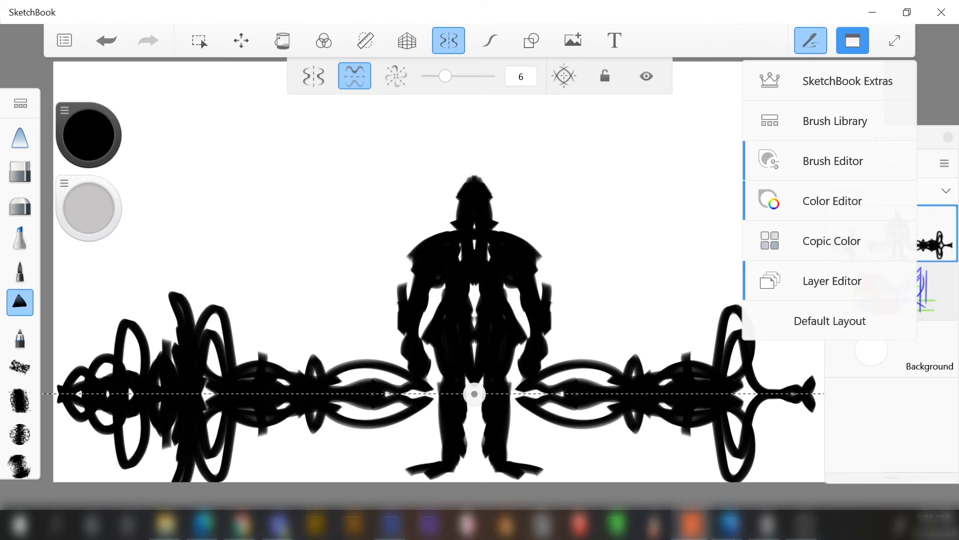
left_click(353, 111)
left_click(892, 163)
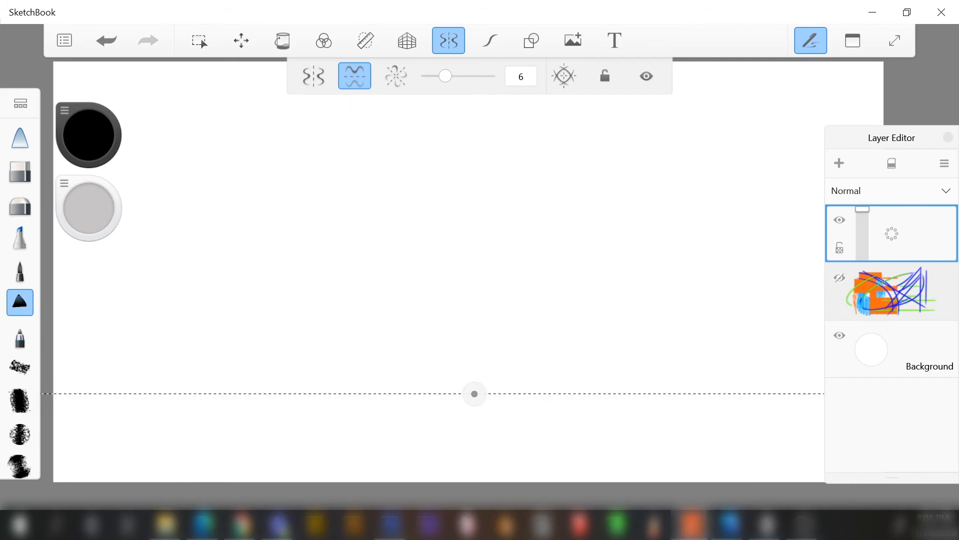
Replace the horizontal-axis symmetry with six-section radial symmetry and paint a black pattern of curving lines around the canvas centre
left_click(355, 76)
left_click(396, 76)
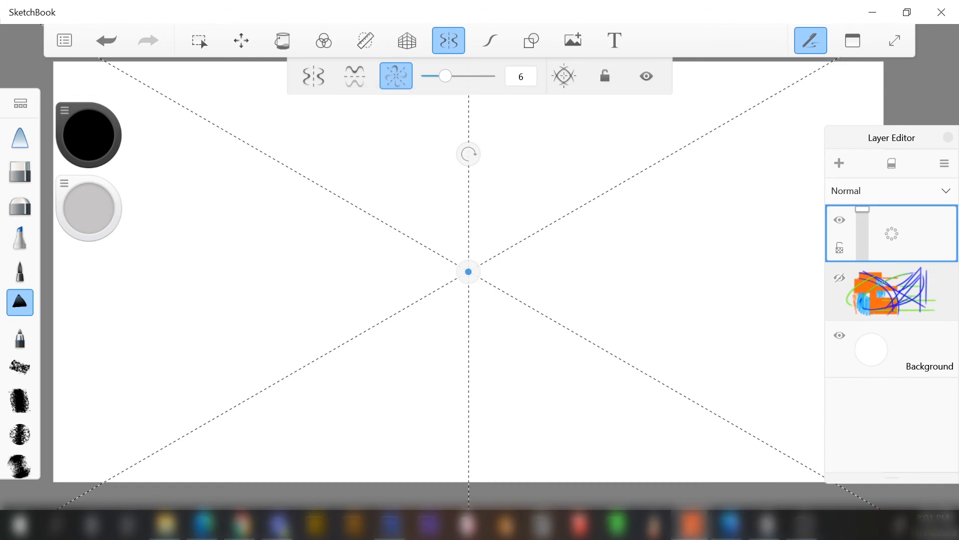
mouse_move(469, 204)
left_mouse_down()
mouse_move(499, 254)
mouse_move(640, 167)
mouse_move(527, 261)
mouse_move(575, 235)
mouse_move(283, 63)
mouse_move(240, 150)
mouse_move(165, 75)
mouse_move(255, 92)
mouse_move(200, 215)
mouse_move(249, 250)
mouse_move(225, 329)
left_mouse_up()
mouse_move(750, 176)
left_mouse_down()
mouse_move(718, 315)
mouse_move(649, 370)
left_mouse_up()
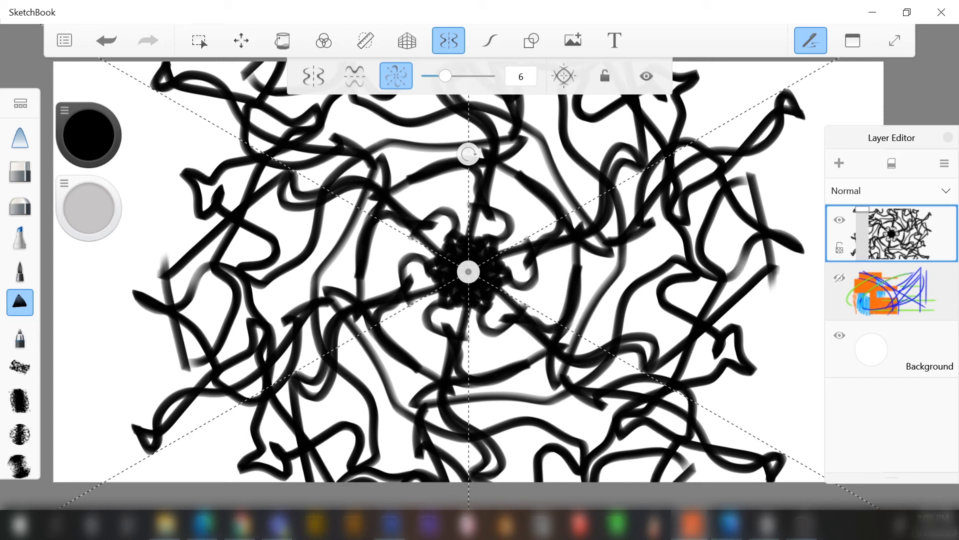
Use Solid Fill with a bright green to fill six enclosed regions of the radial pattern around its centre
left_click(282, 40)
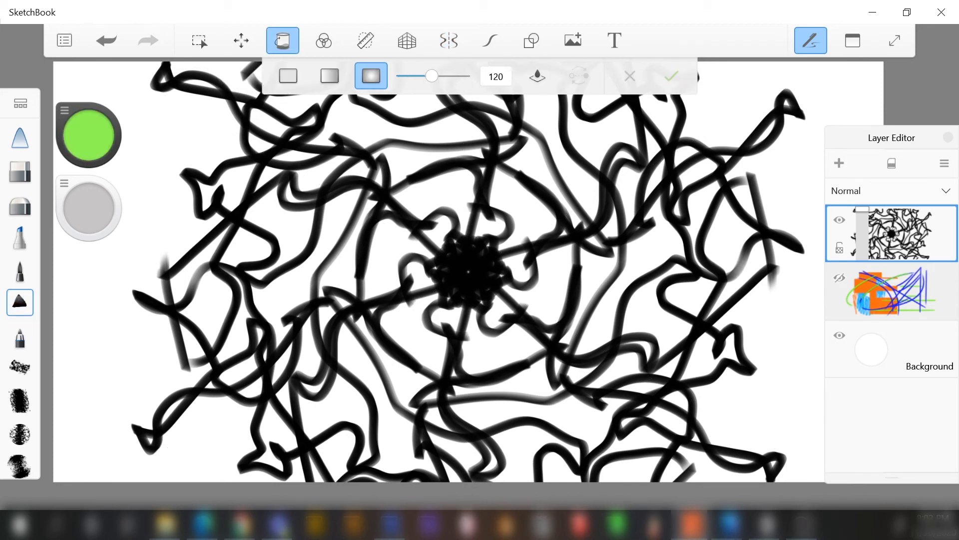
left_click(288, 76)
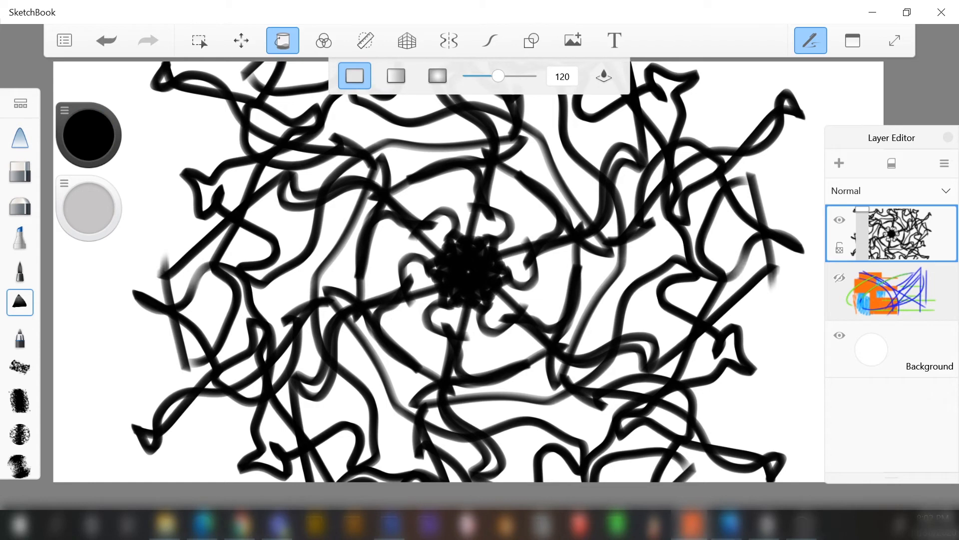
left_click(88, 135)
left_click(127, 131)
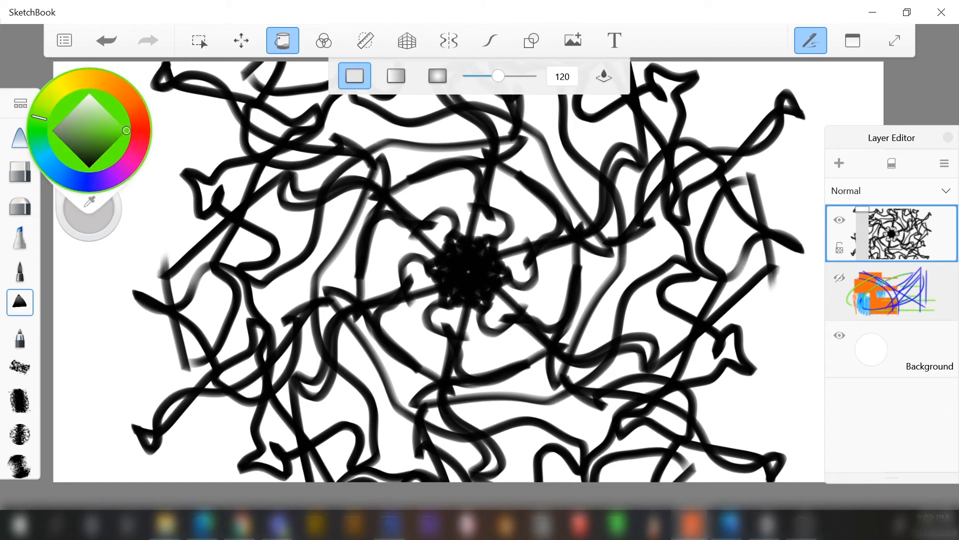
left_click(385, 257)
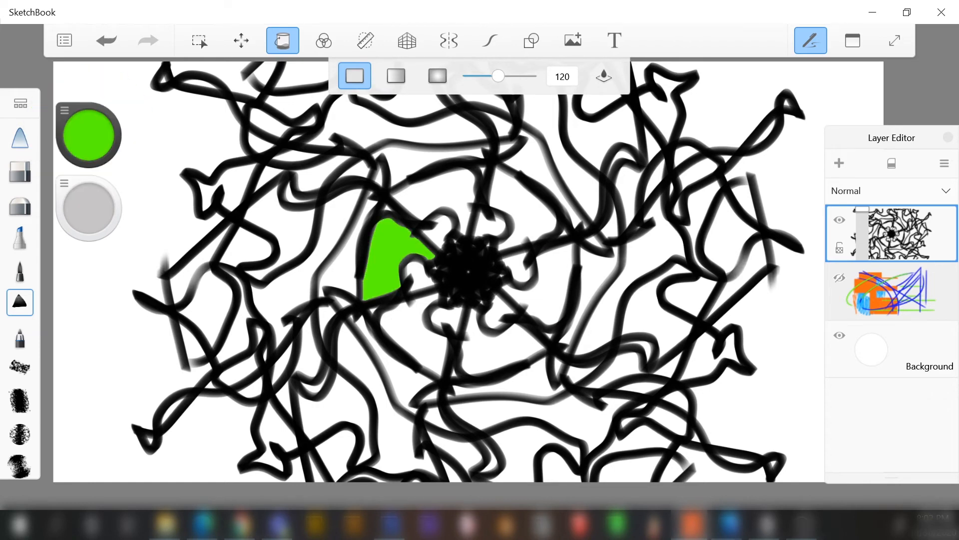
left_click(549, 282)
left_click(637, 260)
left_click(531, 166)
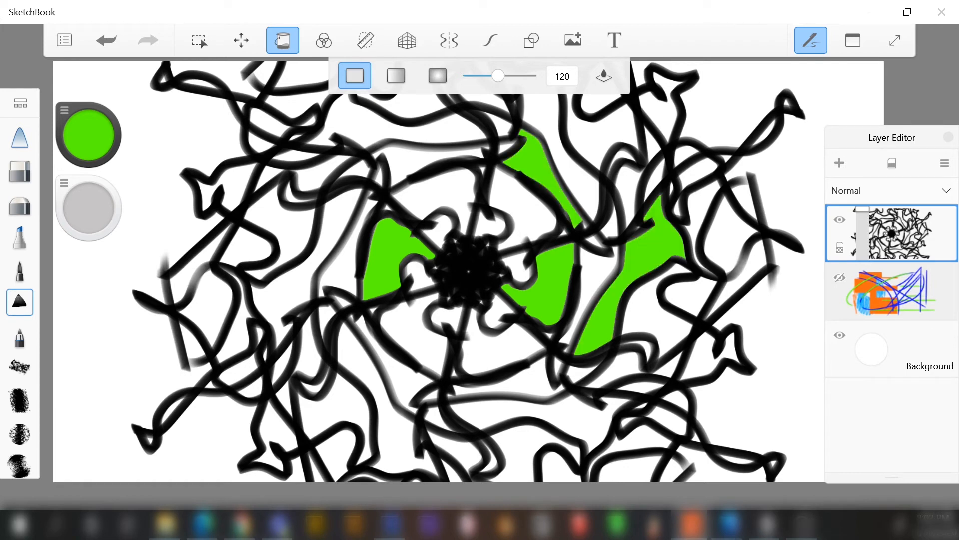
left_click(389, 127)
left_click(294, 285)
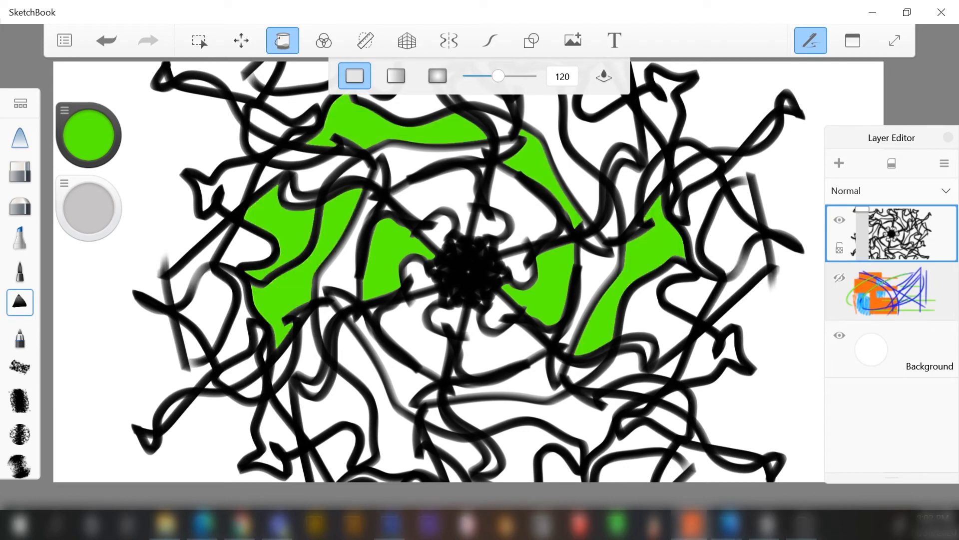
Fill more enclosed regions across the radial pattern with the same bright green, and close the fill tool
left_click(537, 411)
left_click(517, 450)
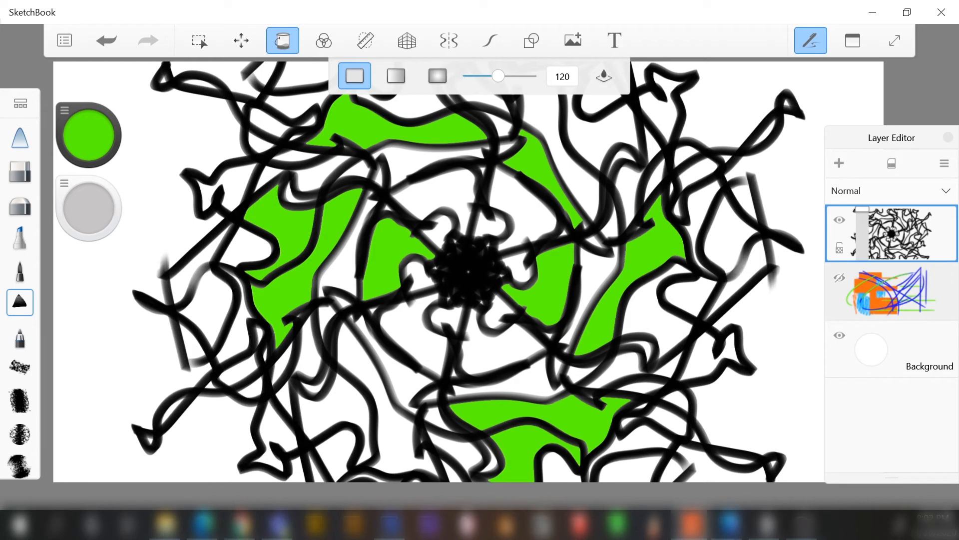
left_click(731, 232)
left_click(544, 150)
left_click(434, 200)
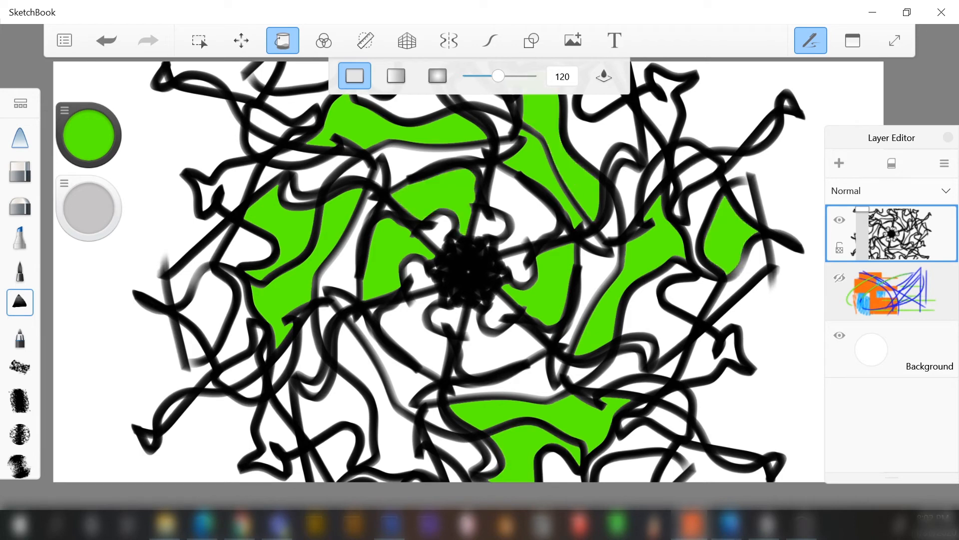
left_click(335, 415)
left_click(392, 430)
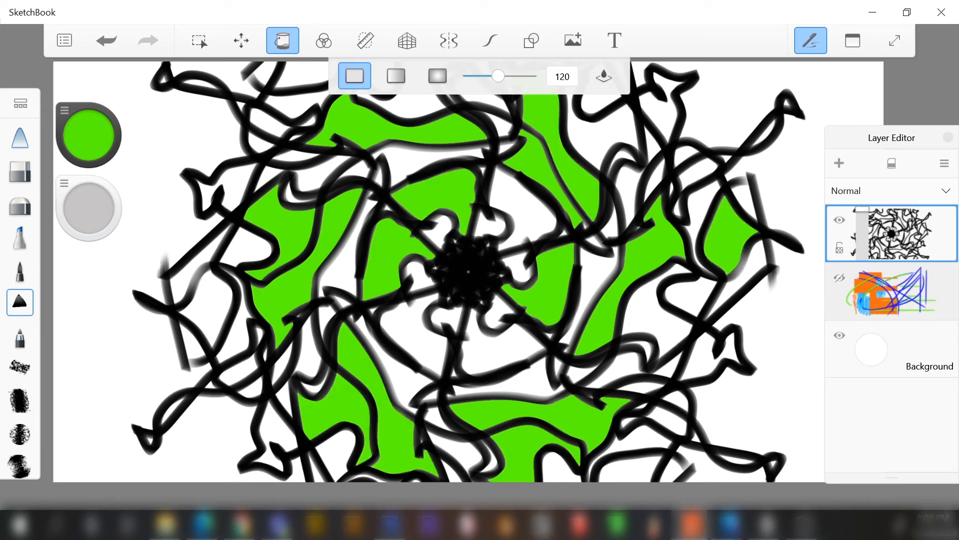
left_click(210, 310)
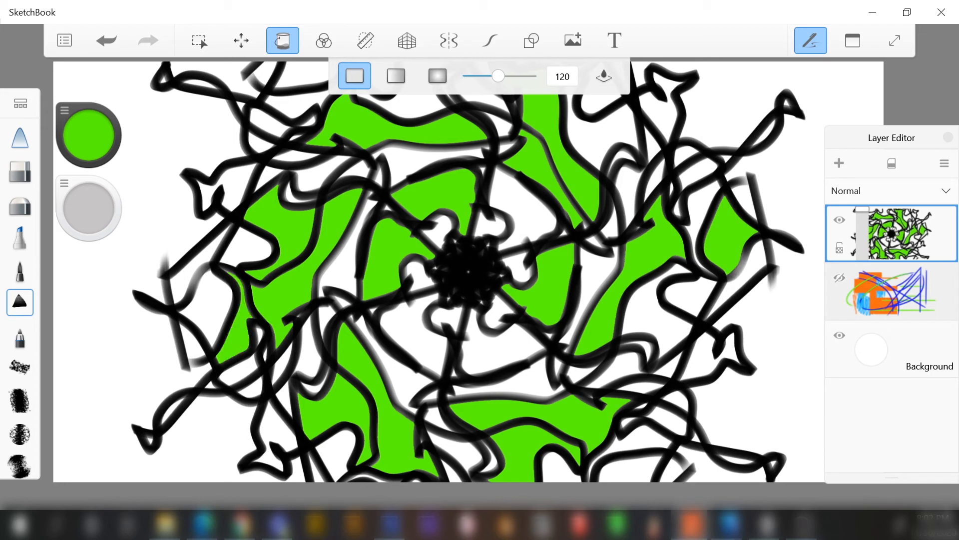
left_click(662, 105)
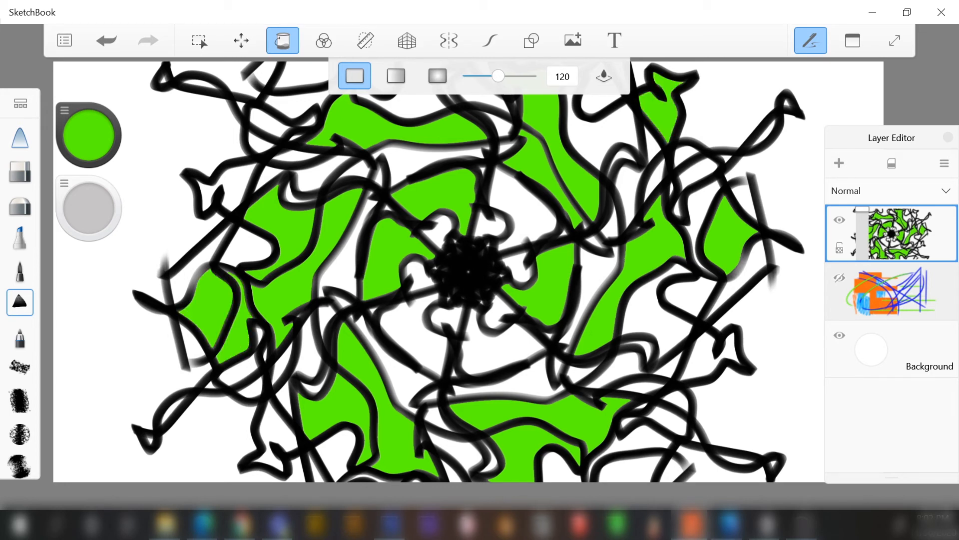
left_click(630, 472)
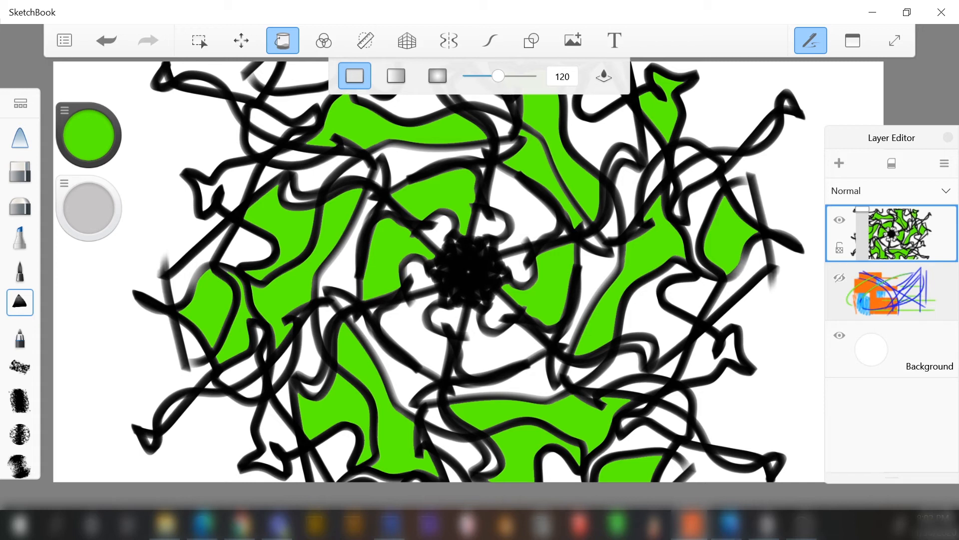
left_click(283, 41)
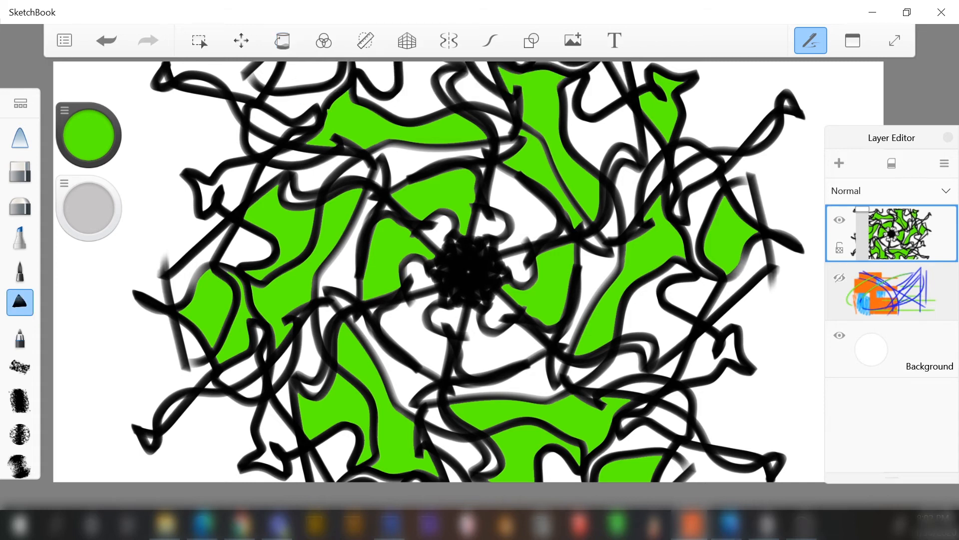
Clear the green pattern from the layer and set the colour to black, with six-section radial symmetry showing
left_click(448, 40)
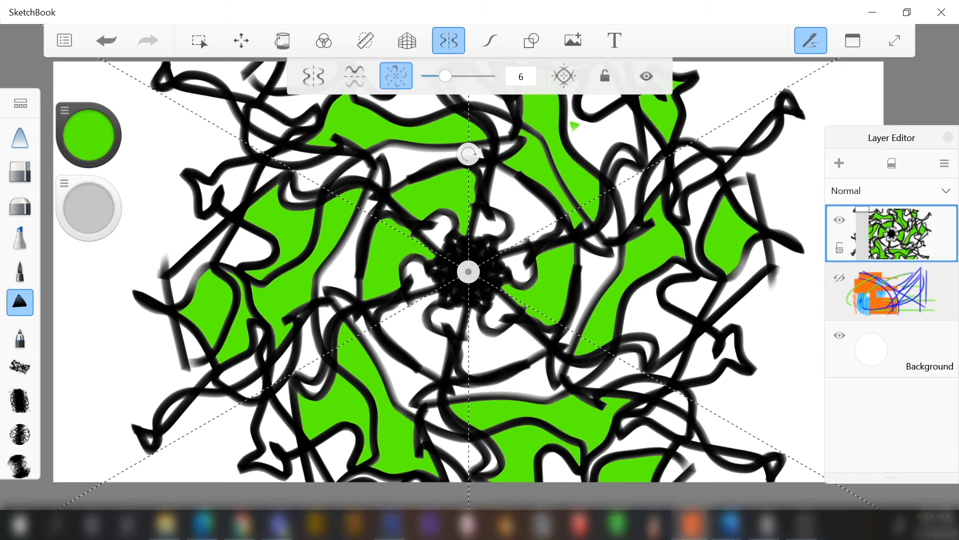
left_click(891, 163)
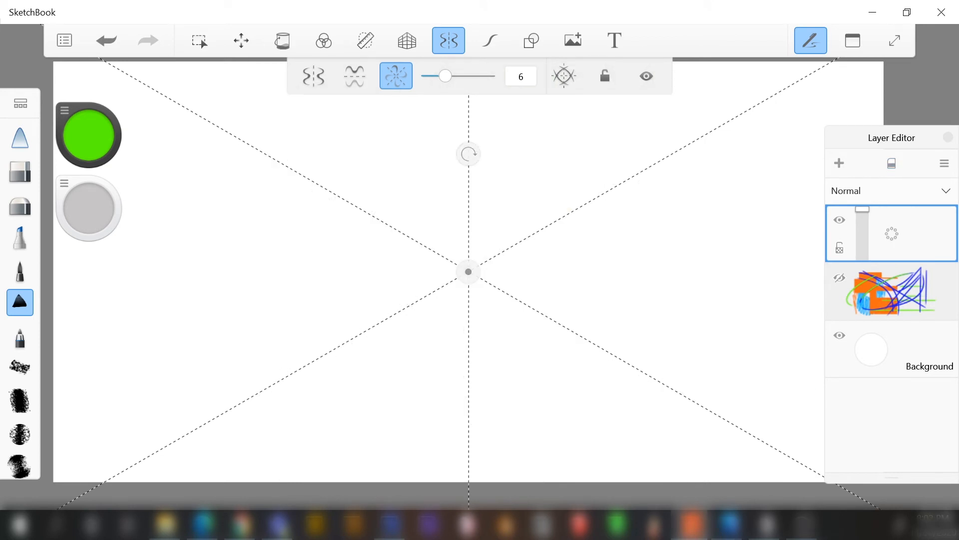
left_click_drag(88, 135, 88, 185)
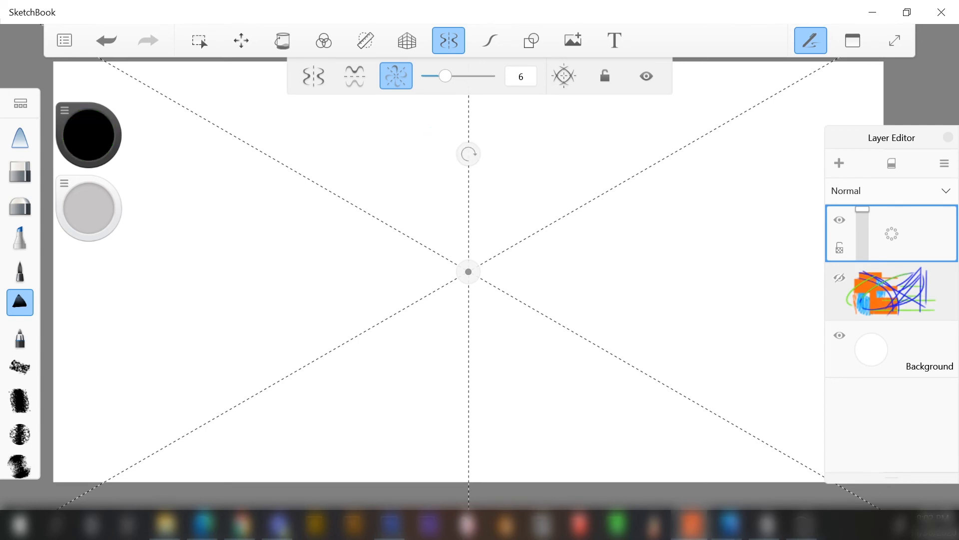
Make strokes stop at the centre lines and paint a black radial pattern of curved strokes spreading outward from the canvas centre
left_click(564, 76)
mouse_move(512, 217)
left_mouse_down()
mouse_move(519, 241)
mouse_move(500, 225)
mouse_move(466, 230)
mouse_move(468, 174)
left_mouse_up()
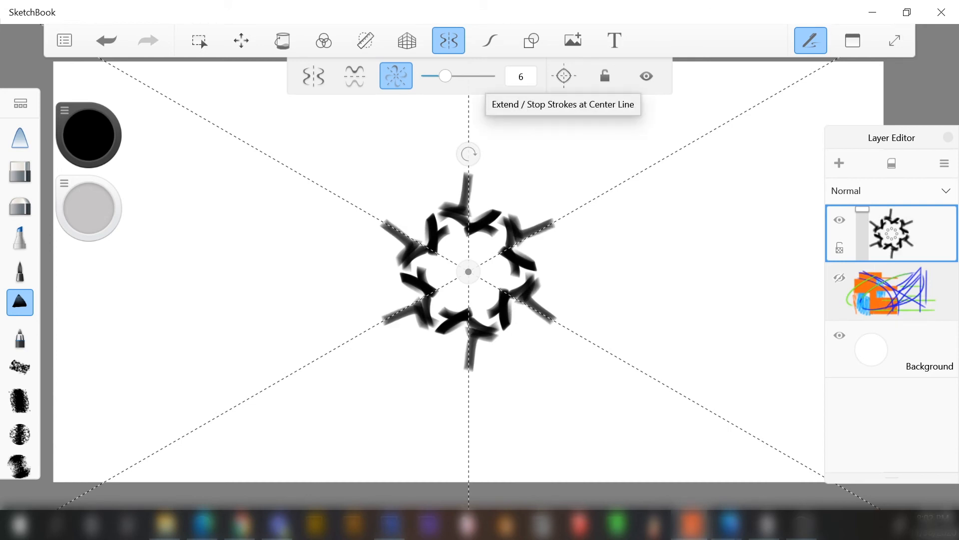
mouse_move(456, 222)
left_mouse_down()
mouse_move(466, 234)
mouse_move(450, 263)
mouse_move(436, 230)
left_mouse_up()
mouse_move(370, 257)
left_mouse_down()
mouse_move(361, 281)
mouse_move(369, 270)
left_mouse_up()
left_click_drag(397, 229, 343, 345)
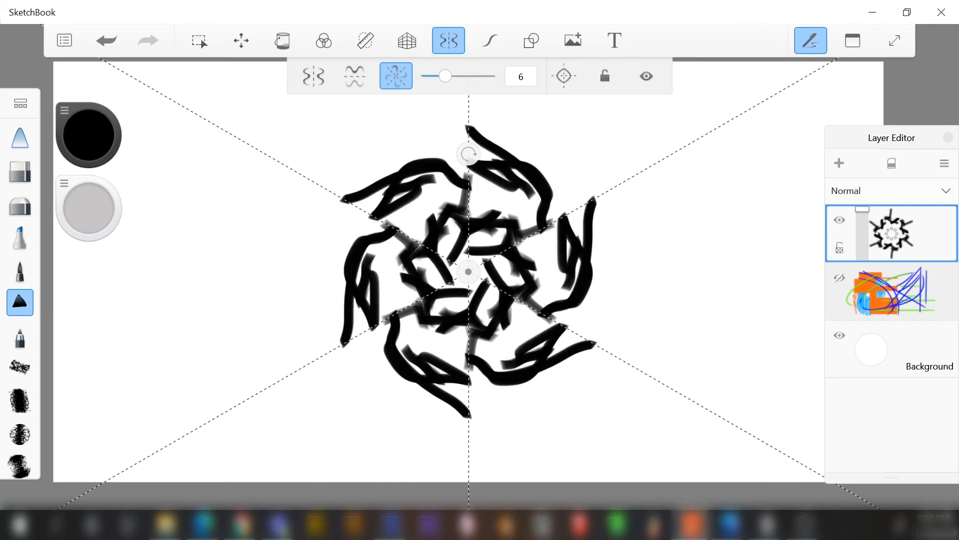
left_click_drag(281, 380, 276, 304)
mouse_move(345, 196)
left_mouse_down()
mouse_move(337, 235)
mouse_move(216, 319)
mouse_move(288, 201)
mouse_move(260, 287)
left_mouse_up()
mouse_move(265, 336)
left_mouse_down()
mouse_move(209, 321)
mouse_move(181, 272)
mouse_move(274, 214)
mouse_move(145, 395)
left_mouse_up()
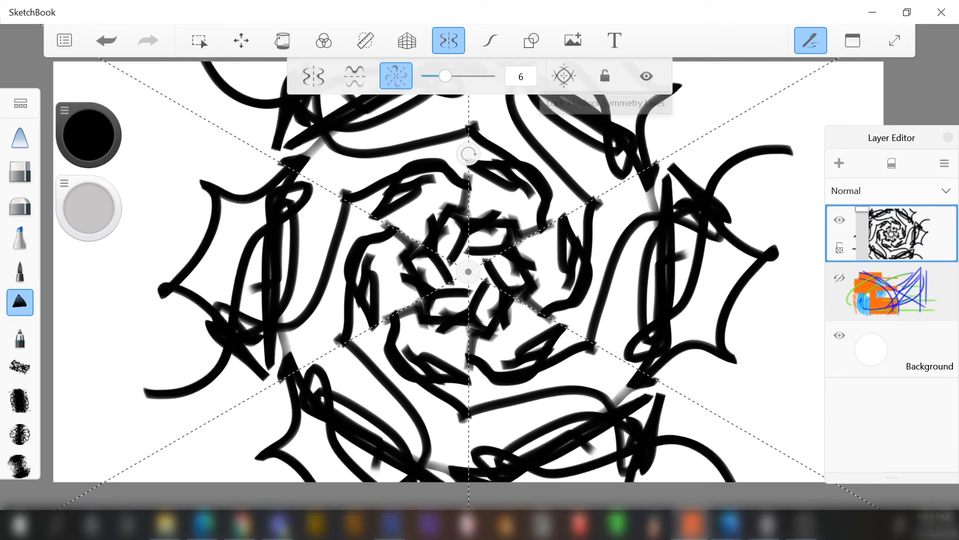
Try the symmetry lines' visibility toggle and the radial section count, and turn symmetry off
left_click(646, 76)
left_click(646, 76)
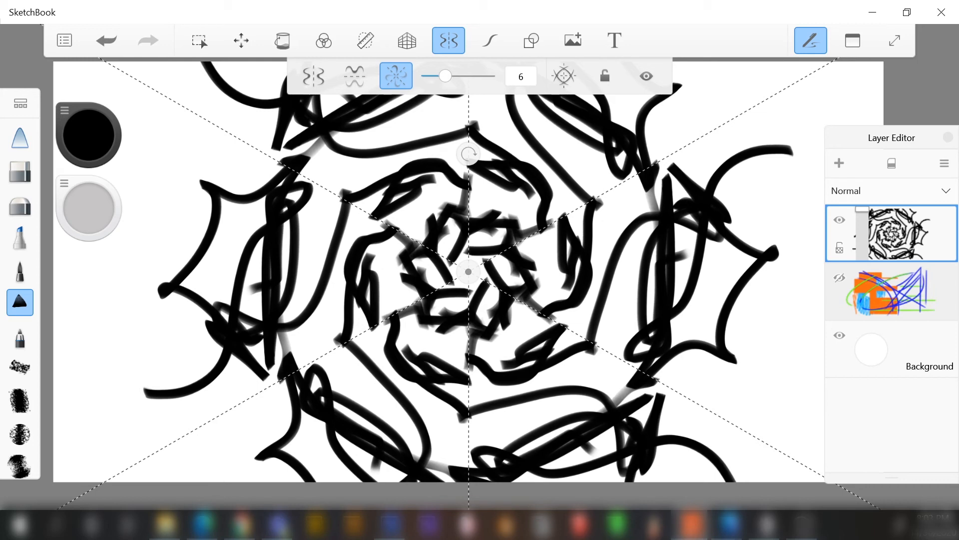
mouse_move(445, 76)
left_mouse_down()
mouse_move(473, 76)
mouse_move(455, 76)
left_mouse_up()
left_click(448, 40)
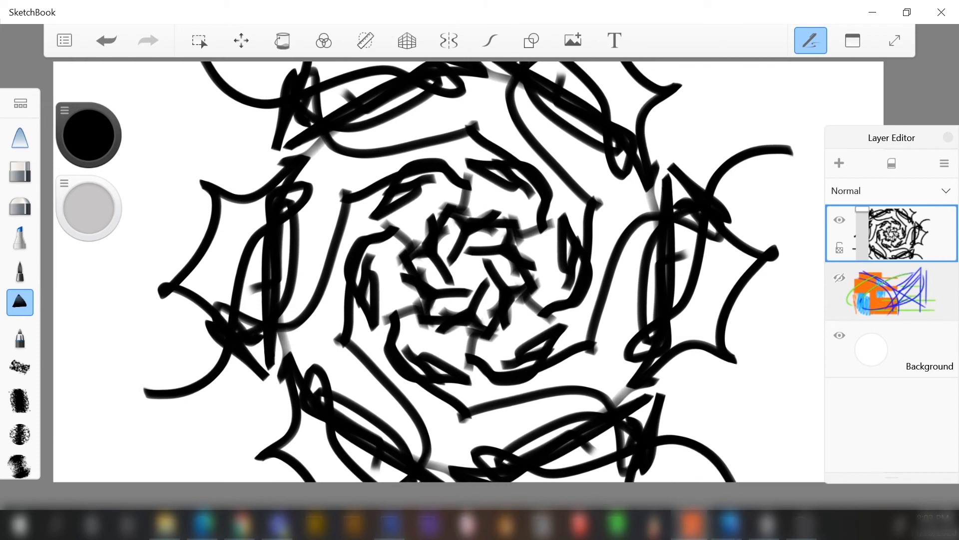
Clear the radial pattern from the layer and turn on Predictive Stroke with the pointed paintbrush
key("Delete")
left_click(490, 40)
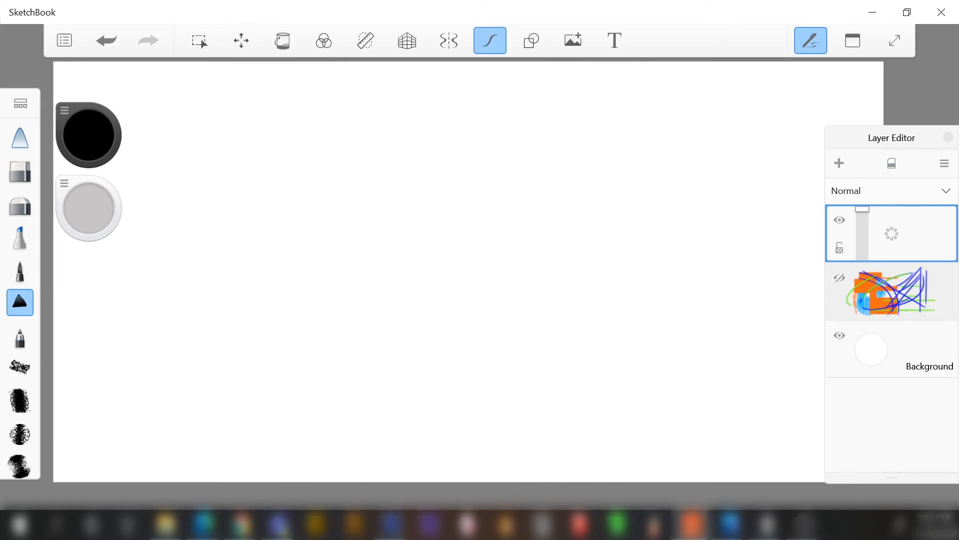
left_click(19, 335)
left_click(20, 270)
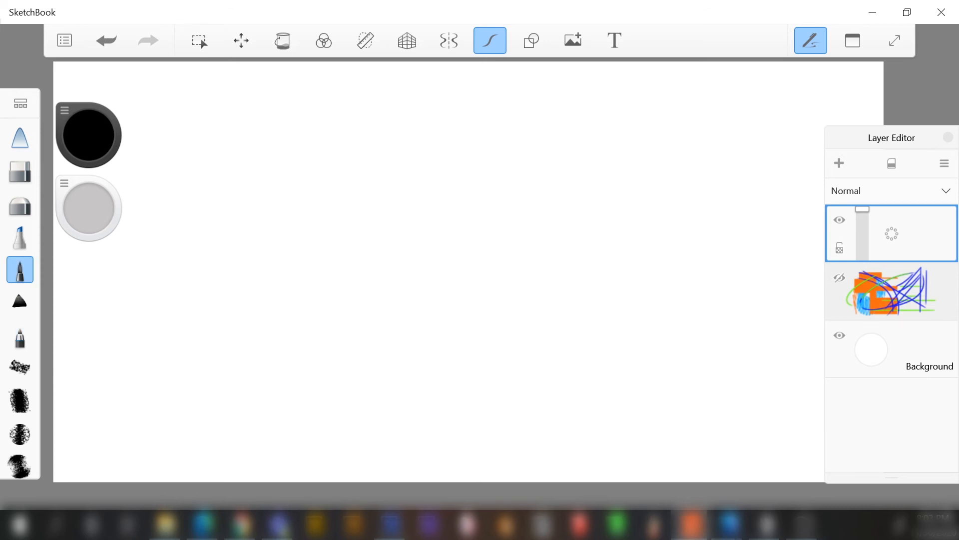
scroll(20, 298, "down", 4)
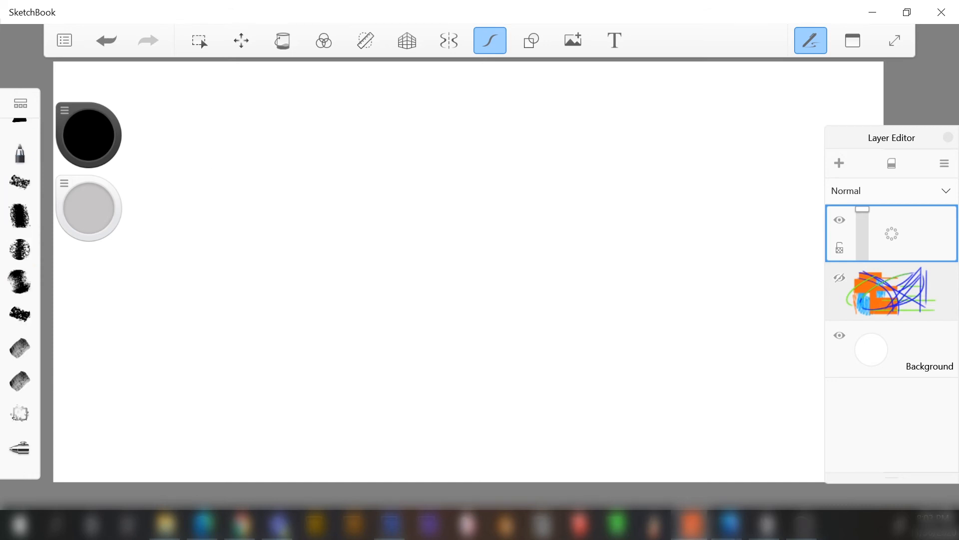
scroll(20, 298, "up", 4)
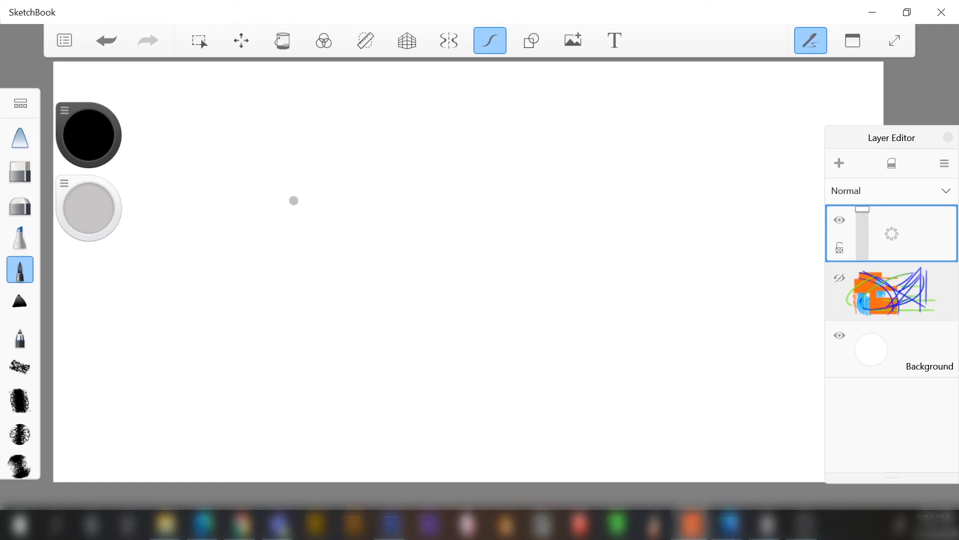
Adjust the brush size and draw two smoothed diagonal strokes from the upper left toward the canvas centre
left_click_drag(88, 208, 88, 185)
left_click_drag(245, 106, 441, 275)
mouse_move(284, 153)
left_mouse_down()
mouse_move(468, 332)
mouse_move(581, 397)
left_mouse_up()
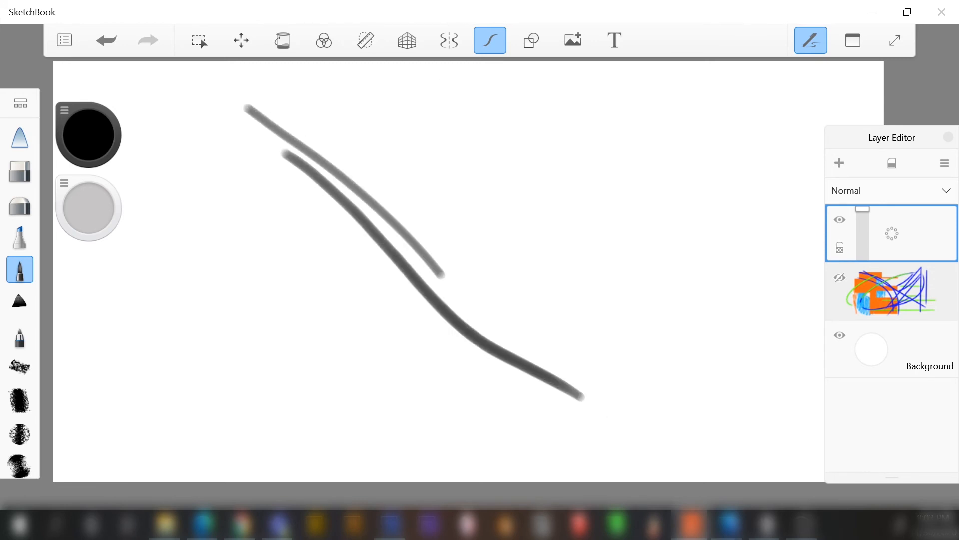
Turn off Predictive Stroke and draw five unsmoothed, mostly wavy diagonal strokes around the smoothed ones for comparison
left_click(490, 40)
left_click_drag(213, 152, 478, 444)
mouse_move(200, 197)
left_mouse_down()
mouse_move(324, 299)
mouse_move(449, 460)
left_mouse_up()
mouse_move(316, 90)
left_mouse_down()
mouse_move(367, 116)
mouse_move(542, 278)
mouse_move(678, 385)
left_mouse_up()
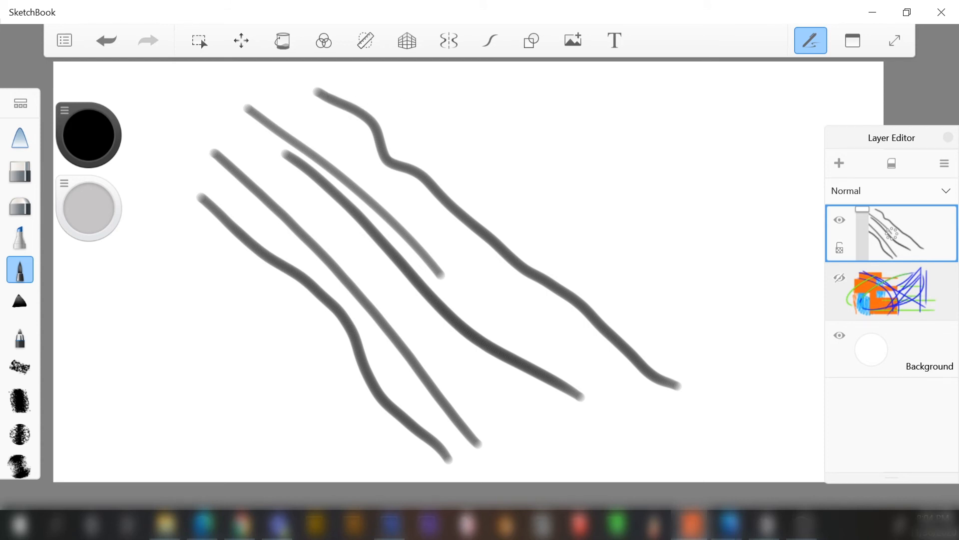
mouse_move(151, 215)
left_mouse_down()
mouse_move(155, 275)
mouse_move(291, 387)
mouse_move(344, 453)
left_mouse_up()
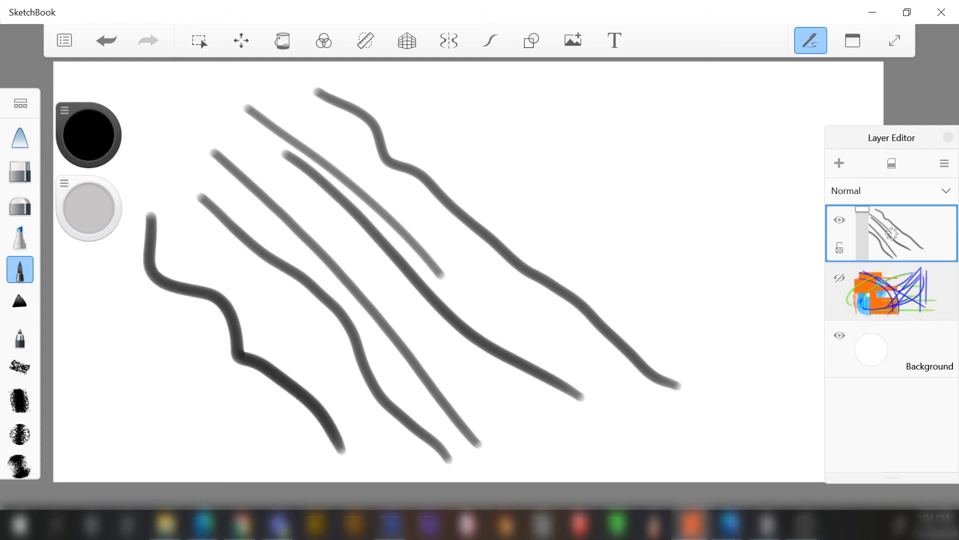
left_click_drag(412, 109, 546, 228)
Turn Predictive Stroke back on, draw two diagonal strokes on the right half of the canvas, and clear the layer
left_click(490, 40)
mouse_move(450, 104)
left_mouse_down()
mouse_move(543, 164)
mouse_move(709, 315)
left_mouse_up()
mouse_move(519, 89)
left_mouse_down()
mouse_move(802, 330)
mouse_move(813, 370)
left_mouse_up()
left_click(891, 163)
Draw eight smoothed wavy and arched strokes running diagonally across the canvas with Predictive Stroke
mouse_move(218, 100)
left_mouse_down()
mouse_move(334, 196)
mouse_move(644, 397)
left_mouse_up()
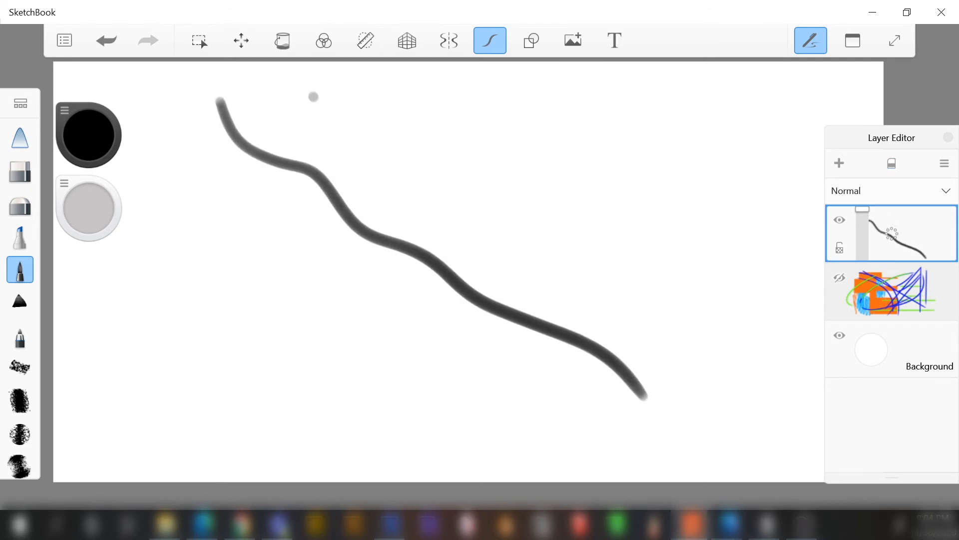
left_click_drag(312, 95, 717, 342)
mouse_move(201, 166)
left_mouse_down()
mouse_move(406, 304)
mouse_move(605, 456)
left_mouse_up()
left_click_drag(189, 208, 469, 405)
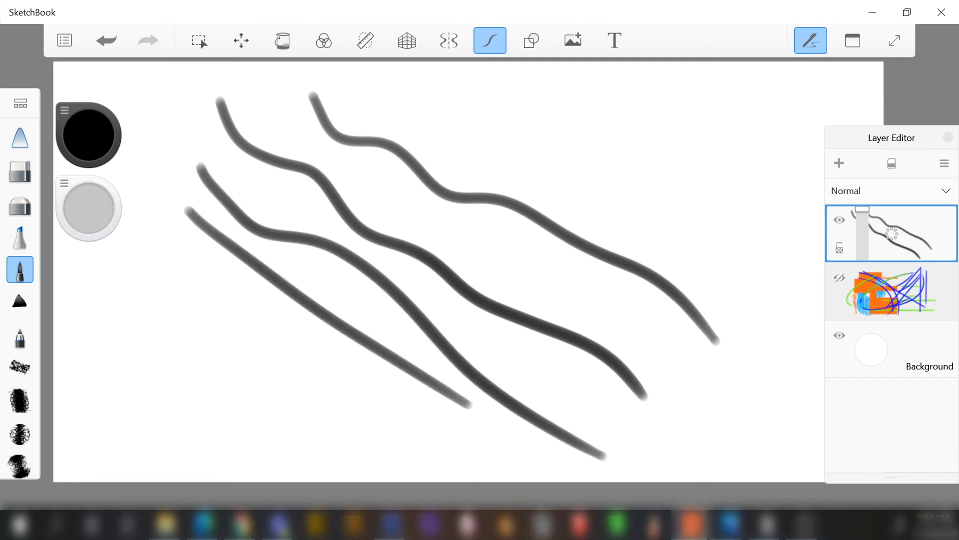
left_click_drag(331, 80, 734, 295)
mouse_move(454, 100)
left_mouse_down()
mouse_move(488, 105)
mouse_move(772, 306)
left_mouse_up()
mouse_move(524, 92)
left_mouse_down()
mouse_move(750, 261)
mouse_move(796, 412)
left_mouse_up()
mouse_move(686, 117)
left_mouse_down()
mouse_move(764, 206)
mouse_move(745, 462)
left_mouse_up()
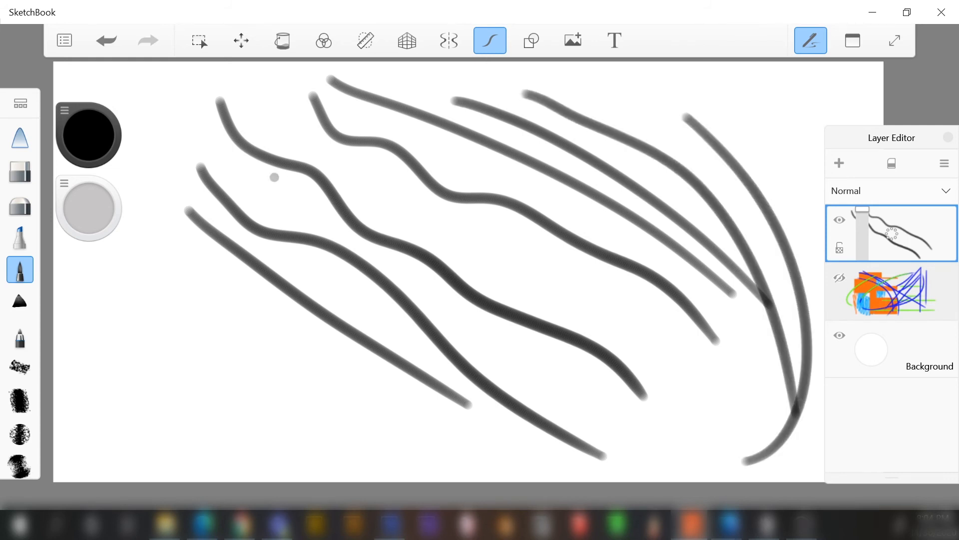
Add four smoothed curves and hooks over the lower left and centre of the canvas, and turn off Predictive Stroke
left_click_drag(162, 201, 353, 321)
mouse_move(254, 324)
left_mouse_down()
mouse_move(267, 335)
mouse_move(284, 189)
left_mouse_up()
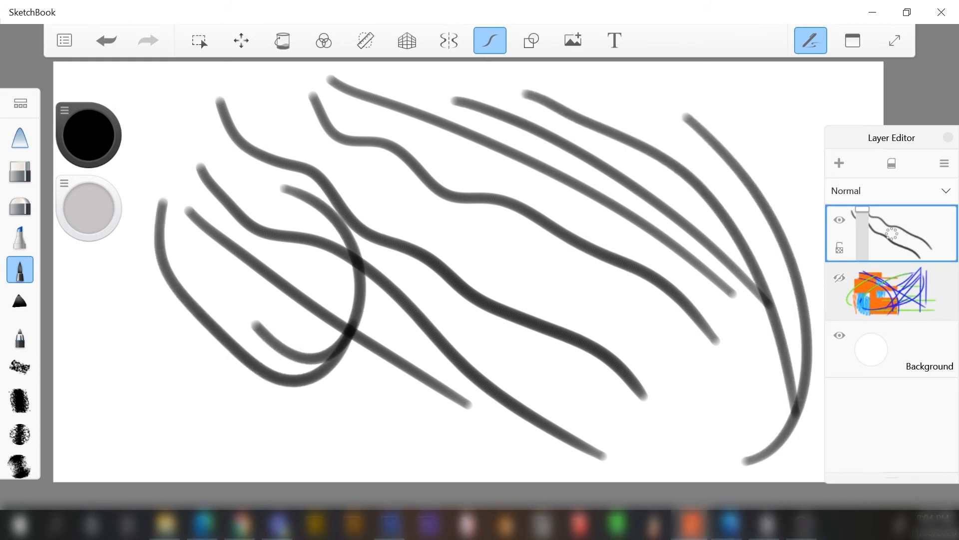
mouse_move(422, 215)
left_mouse_down()
mouse_move(488, 236)
mouse_move(470, 387)
left_mouse_up()
mouse_move(140, 337)
left_mouse_down()
mouse_move(247, 420)
mouse_move(384, 457)
left_mouse_up()
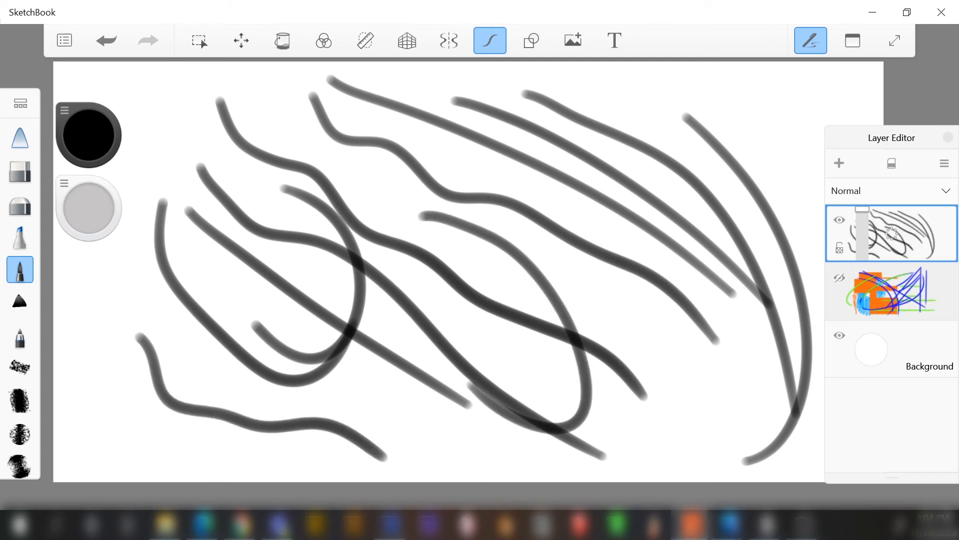
left_click(490, 41)
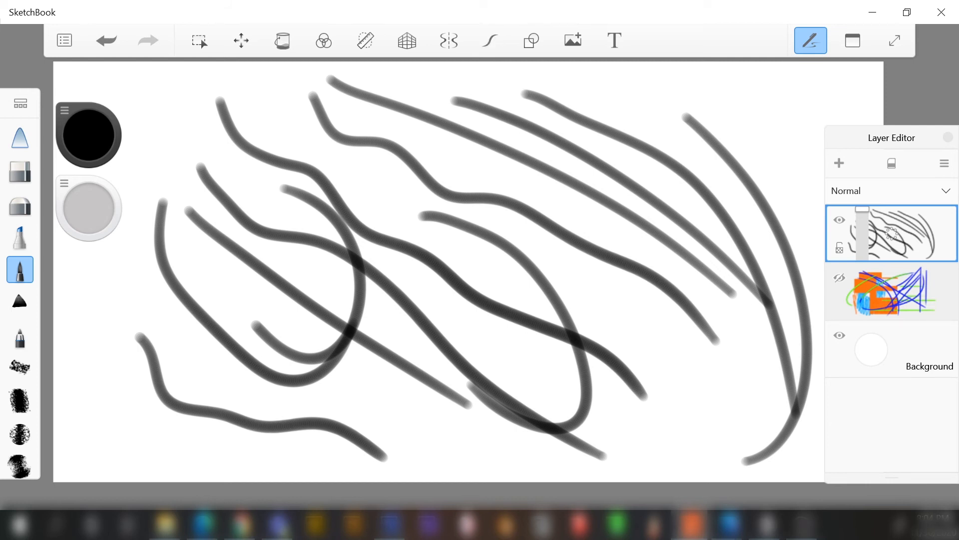
Clear the curves from the layer and draw seven thick, straight, crossing lines with the Line shape tool
key("Delete")
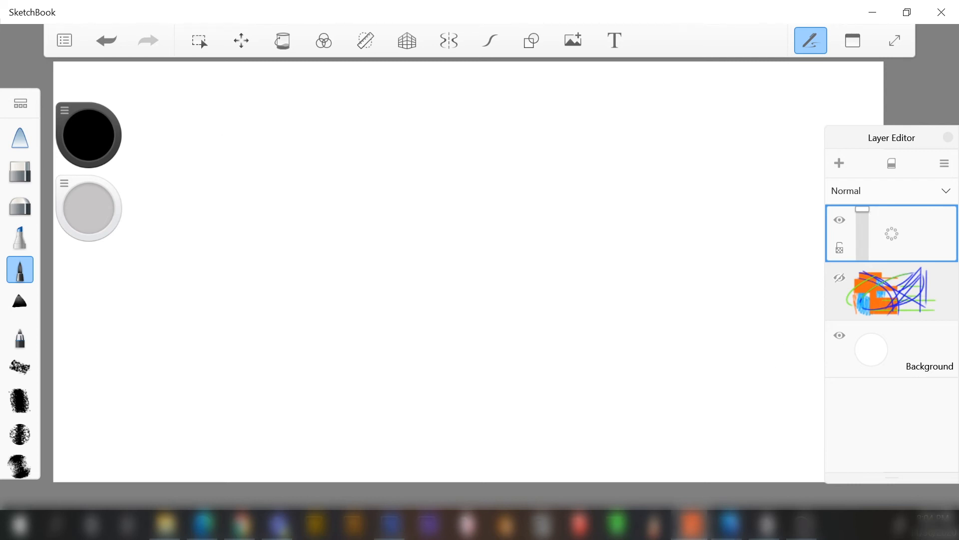
key("b")
key("b")
left_click(531, 40)
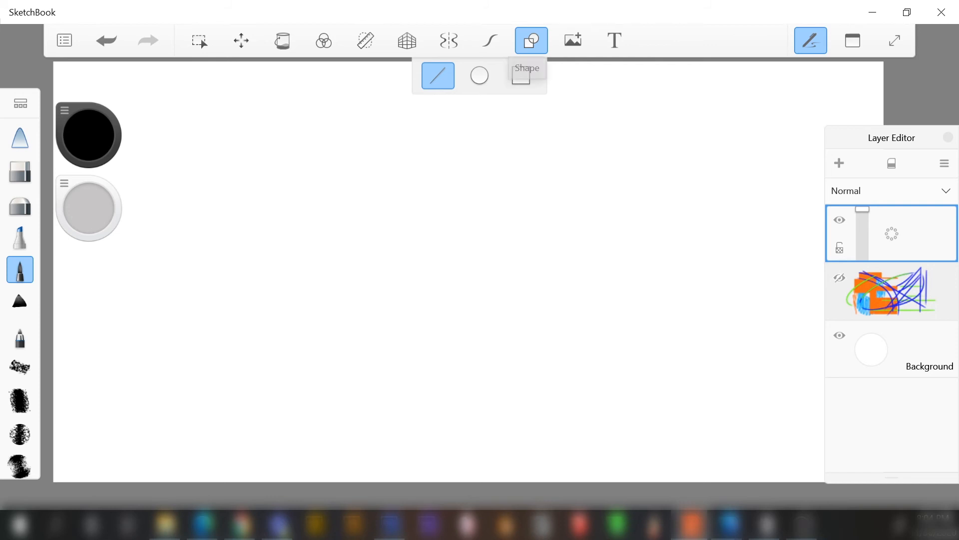
left_click_drag(208, 127, 584, 388)
left_click_drag(263, 105, 783, 414)
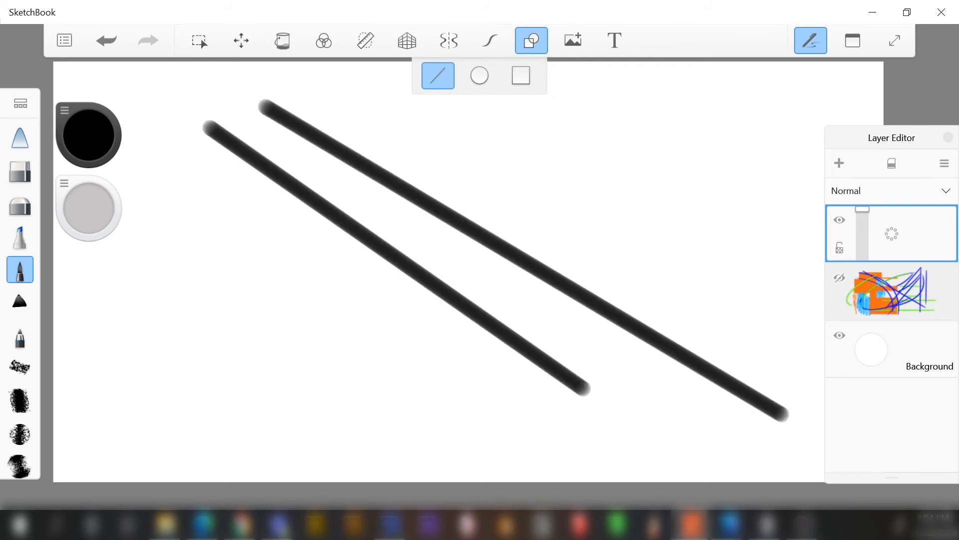
left_click_drag(550, 211, 692, 433)
left_click_drag(630, 112, 628, 437)
left_click_drag(706, 111, 389, 432)
left_click_drag(652, 242, 132, 397)
left_click_drag(238, 245, 140, 266)
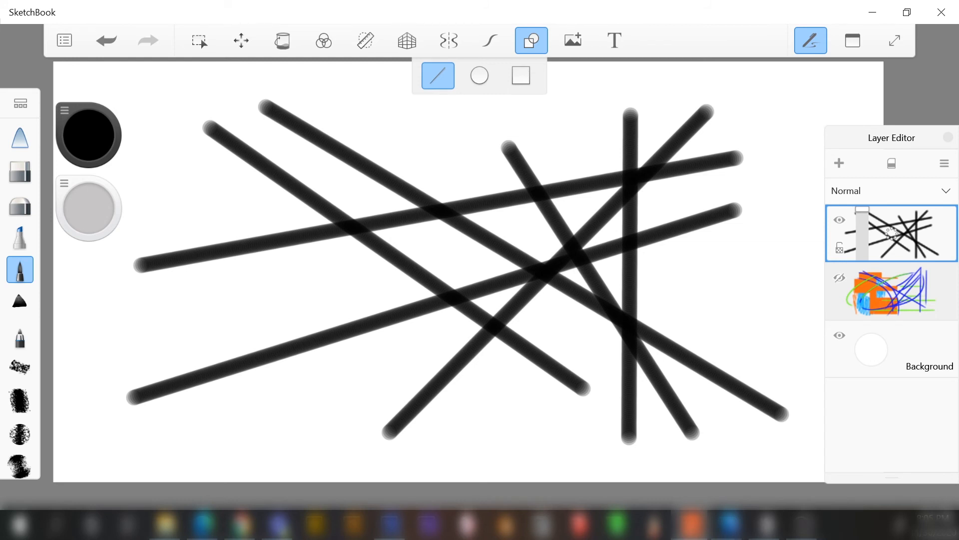
Draw three overlapping near-circular ellipses over the left half of the crossing lines with the ellipse shape tool
left_click(480, 75)
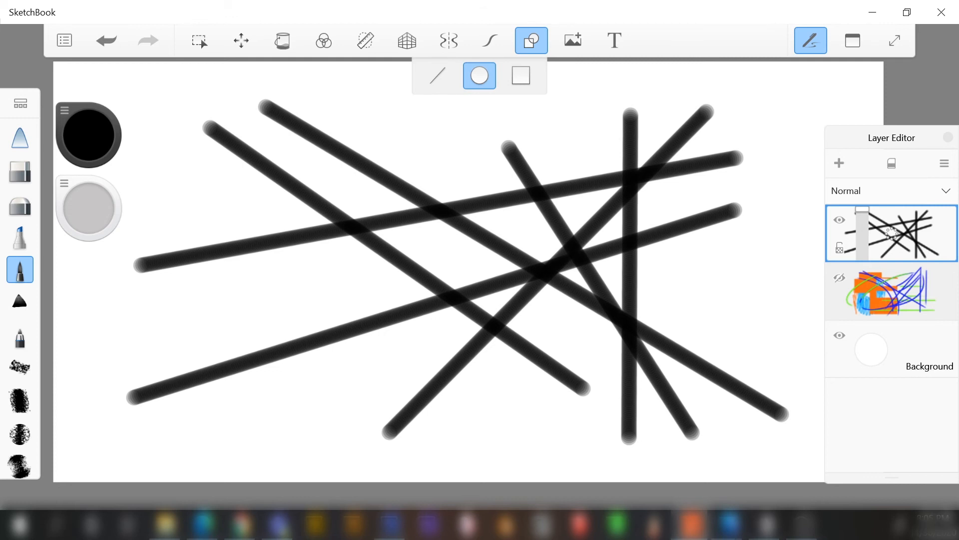
mouse_move(203, 129)
left_mouse_down()
mouse_move(482, 349)
mouse_move(515, 417)
left_mouse_up()
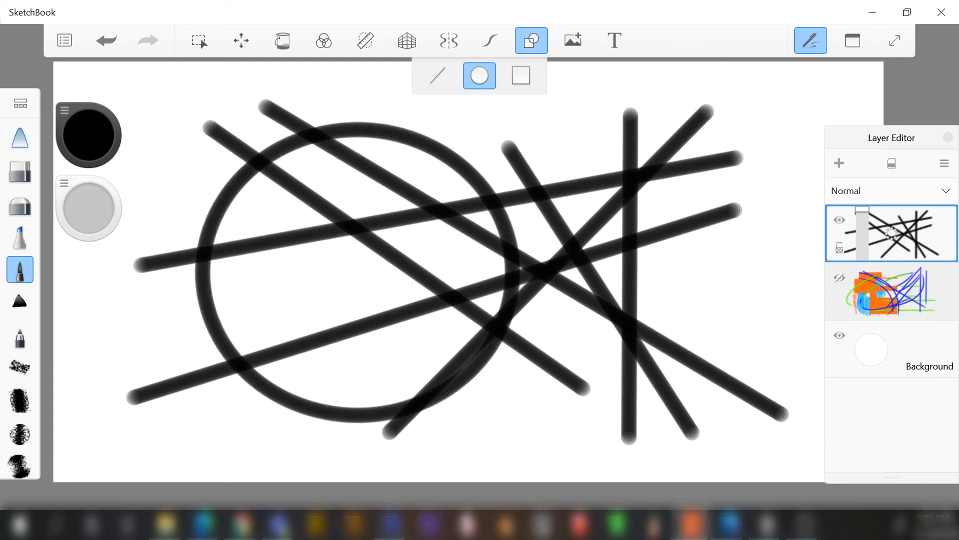
mouse_move(192, 109)
left_mouse_down()
mouse_move(340, 225)
mouse_move(352, 249)
left_mouse_up()
mouse_move(556, 244)
left_mouse_down()
mouse_move(515, 364)
mouse_move(331, 441)
left_mouse_up()
Draw four overlapping rectangles with the rectangle shape tool, three over the right half of the canvas and one at the lower left
left_click(521, 75)
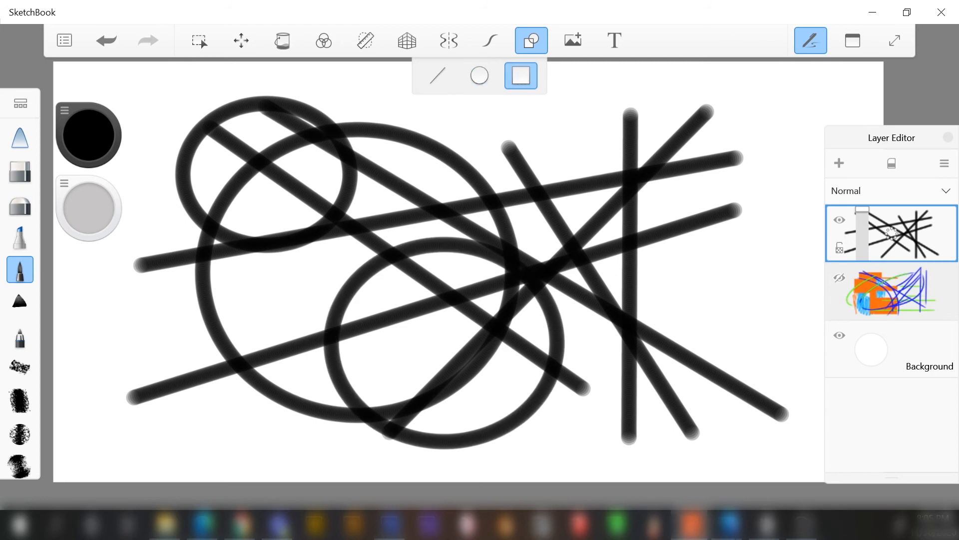
left_click_drag(581, 119, 719, 312)
left_click_drag(711, 437, 567, 261)
left_click_drag(415, 200, 763, 250)
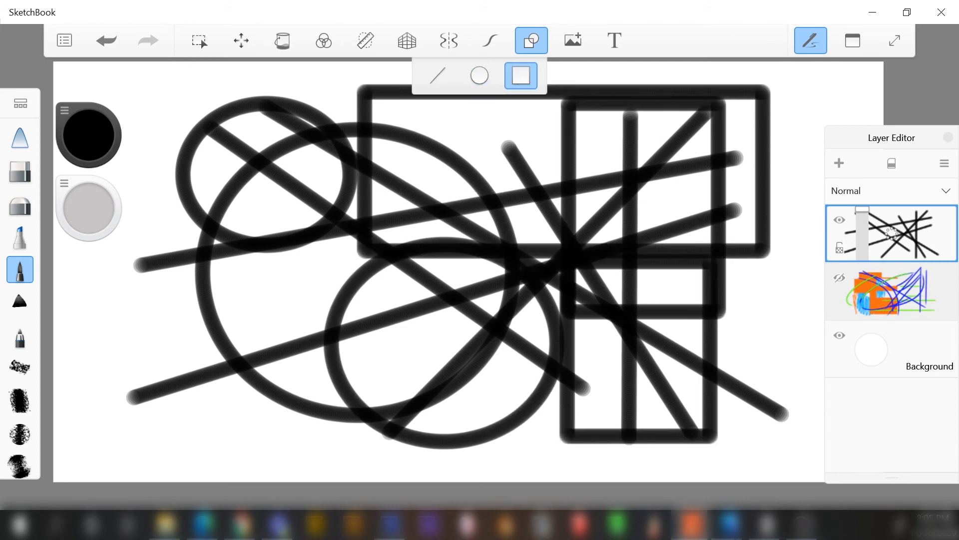
left_click_drag(184, 412, 523, 444)
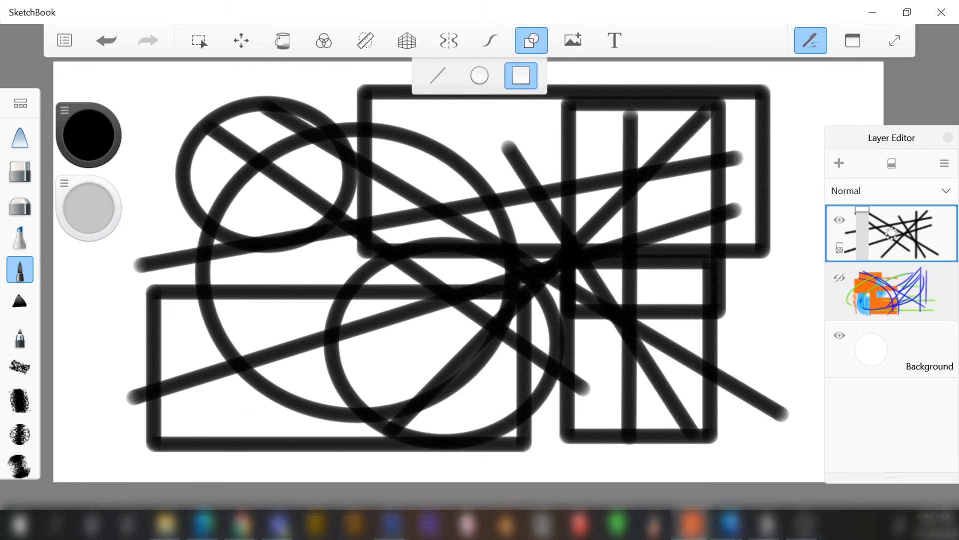
Flood-fill three enclosed areas in bright orange: inside the small upper circle, atop the lower circle and within the upper right rectangles
left_click(282, 40)
left_click(88, 135)
left_click(140, 119)
left_click_drag(140, 119, 128, 95)
left_click(127, 130)
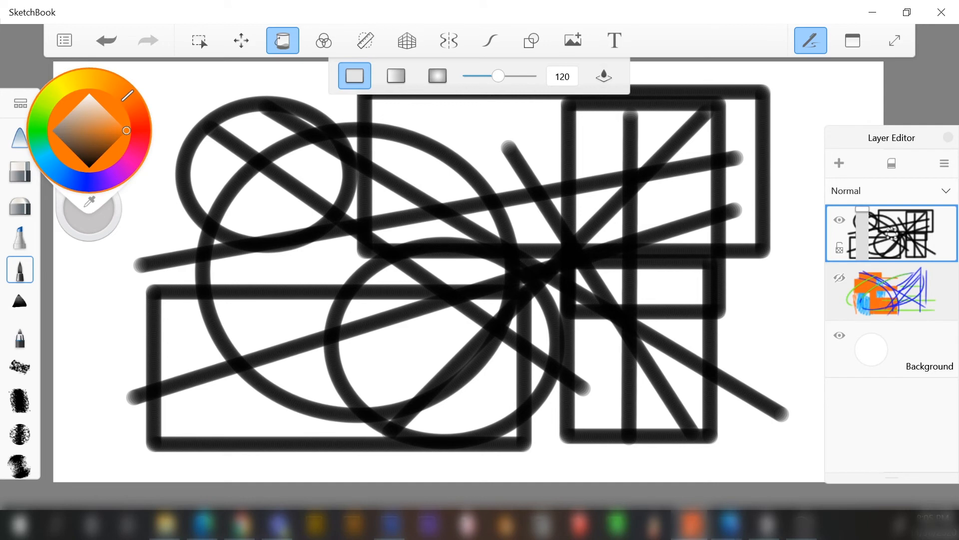
left_click(270, 204)
left_click(460, 269)
left_click(674, 200)
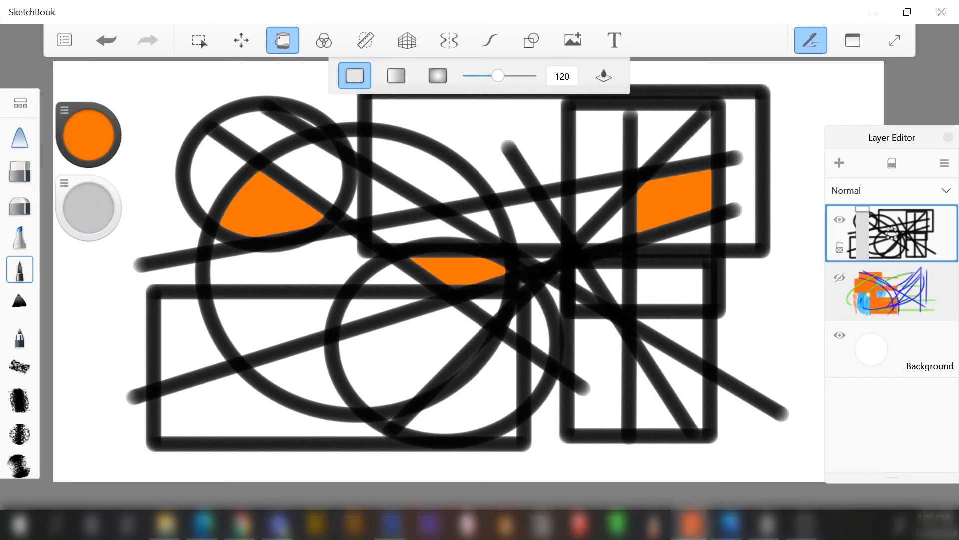
Fill five more enclosed areas with orange, three within the right-hand rectangles and two at the lower left and inside the lower circle
left_click(600, 143)
left_click(740, 170)
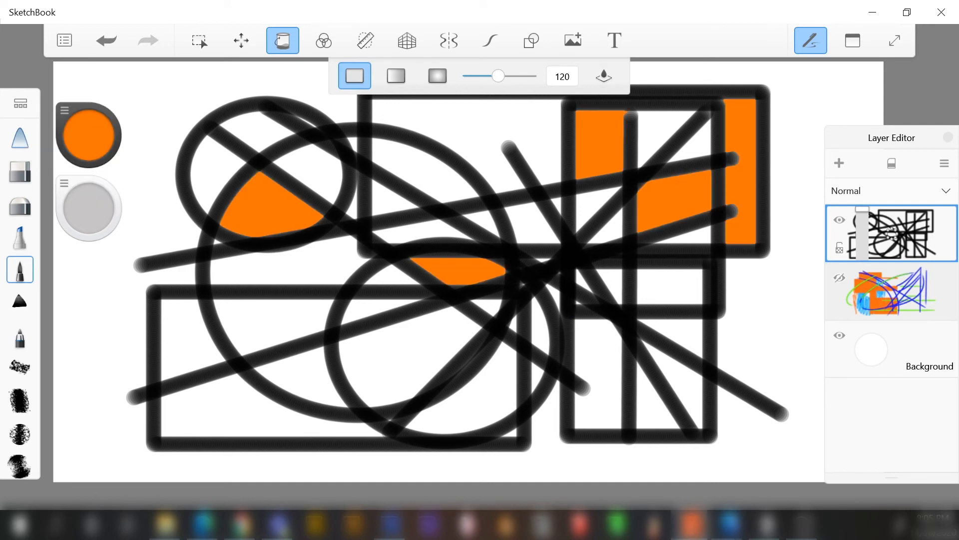
left_click(599, 374)
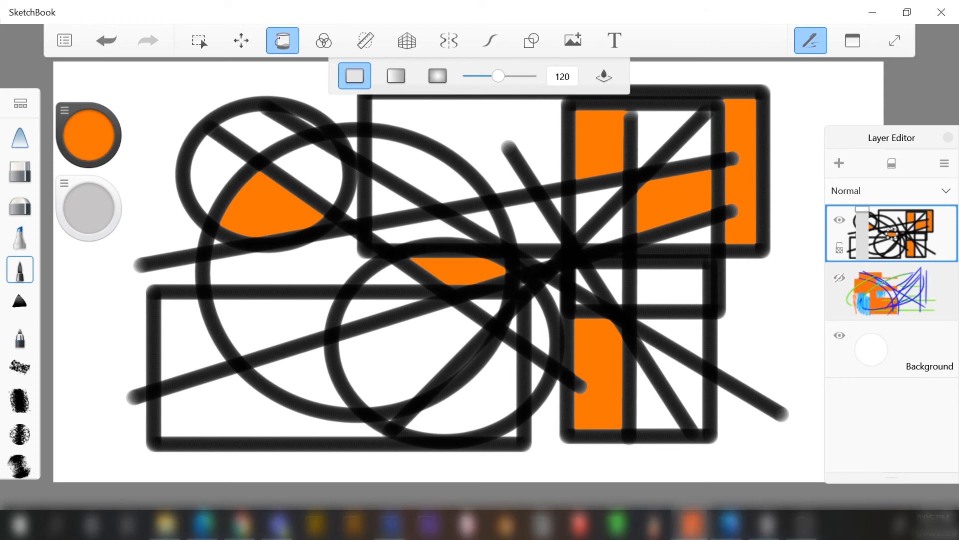
left_click(282, 41)
left_click(283, 40)
left_click(224, 414)
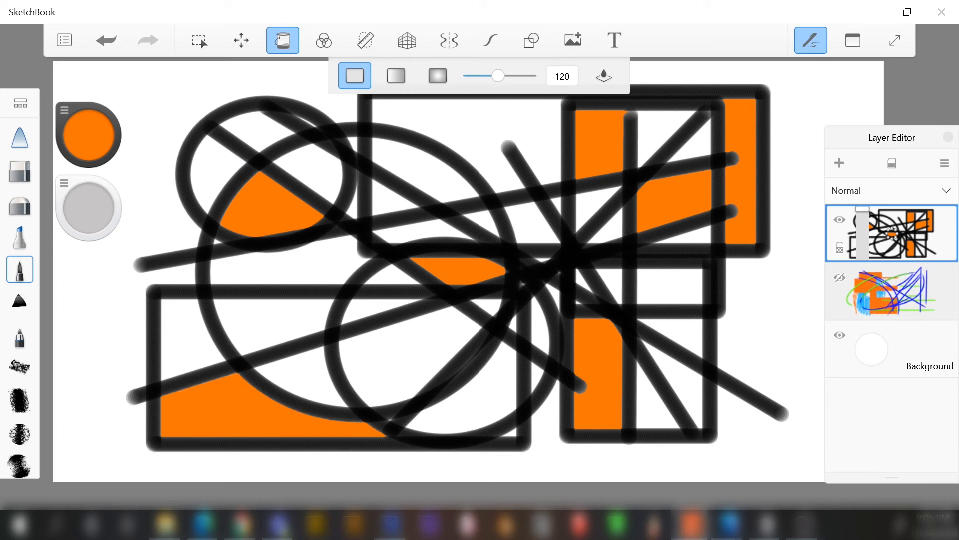
left_click(390, 350)
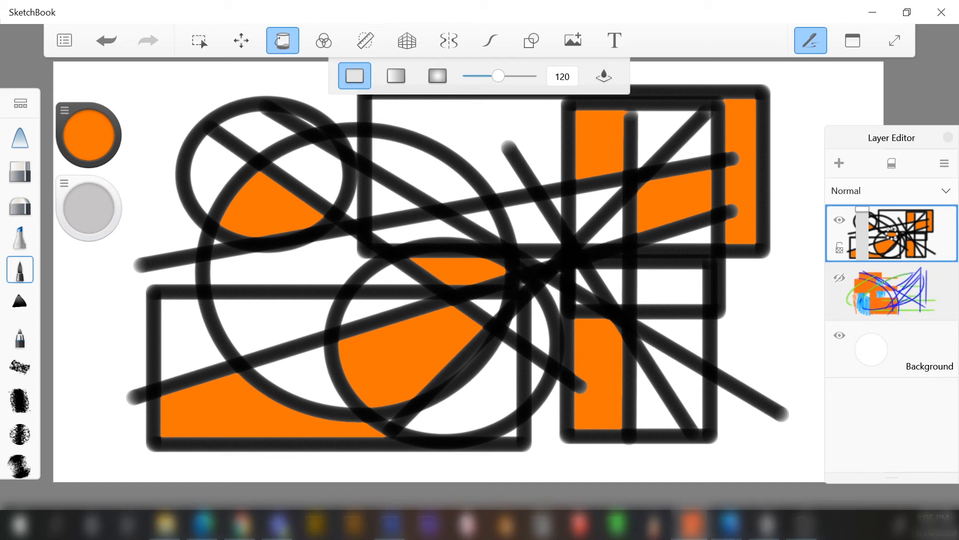
Leave the fill tool, open the image import file browser and dismiss it without choosing a file
key("Escape")
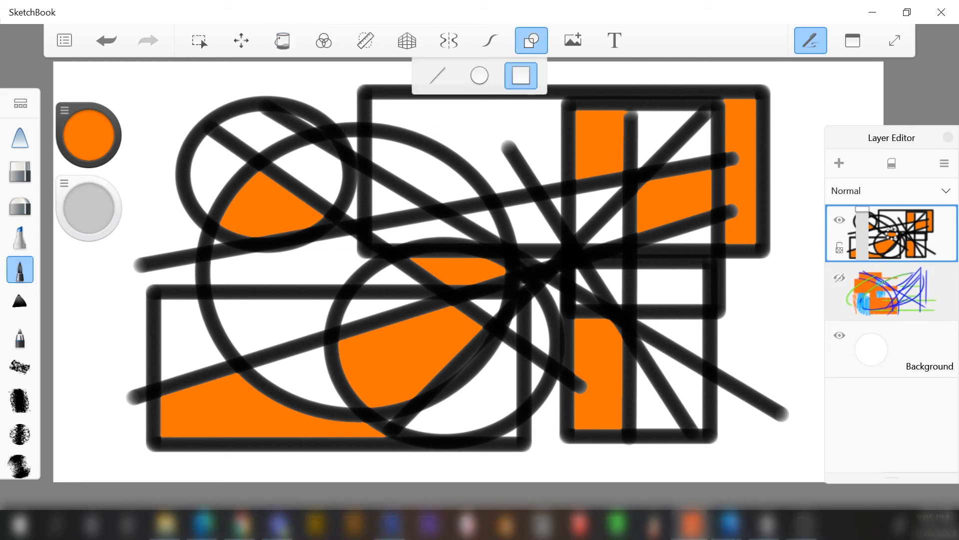
left_click(572, 39)
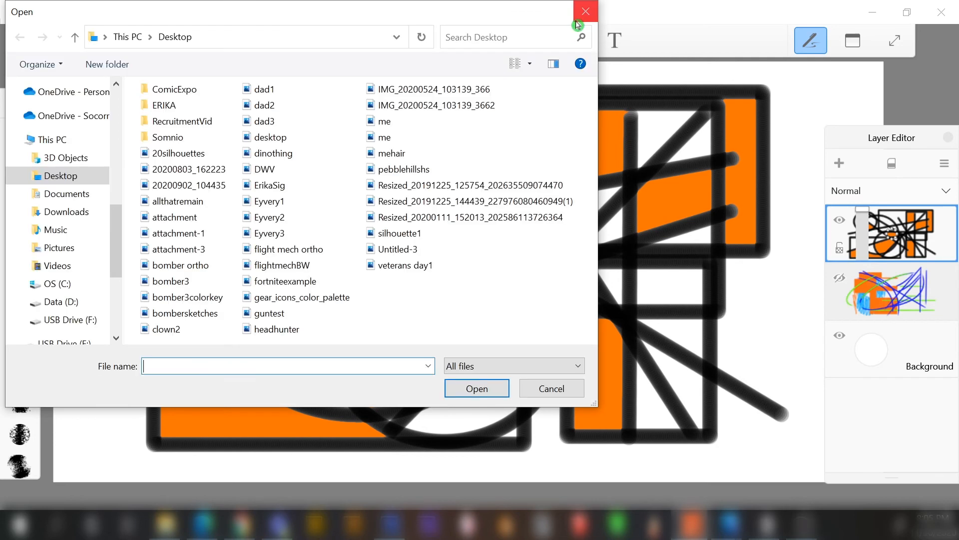
left_click(586, 14)
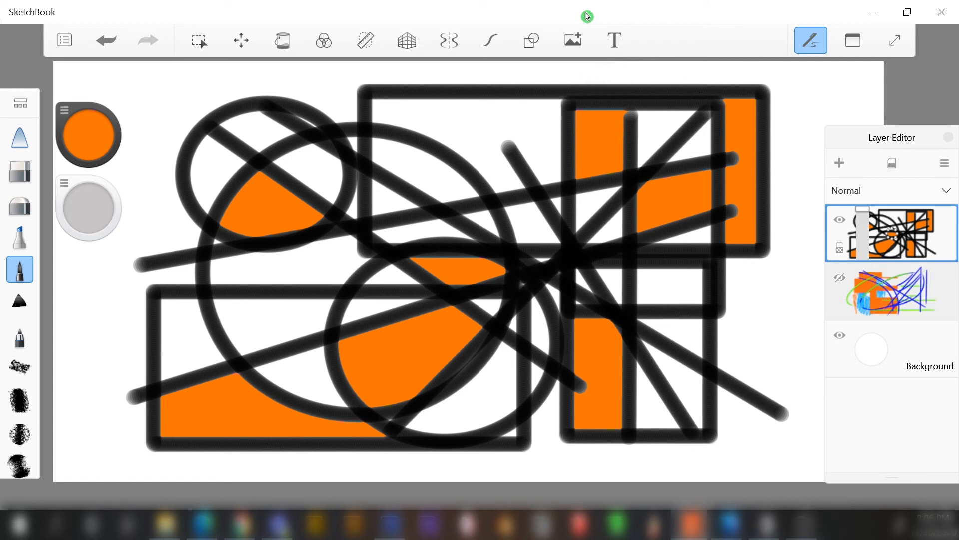
Add the text HELLO in the 28 Days Later font and colour it bright green
left_click(614, 41)
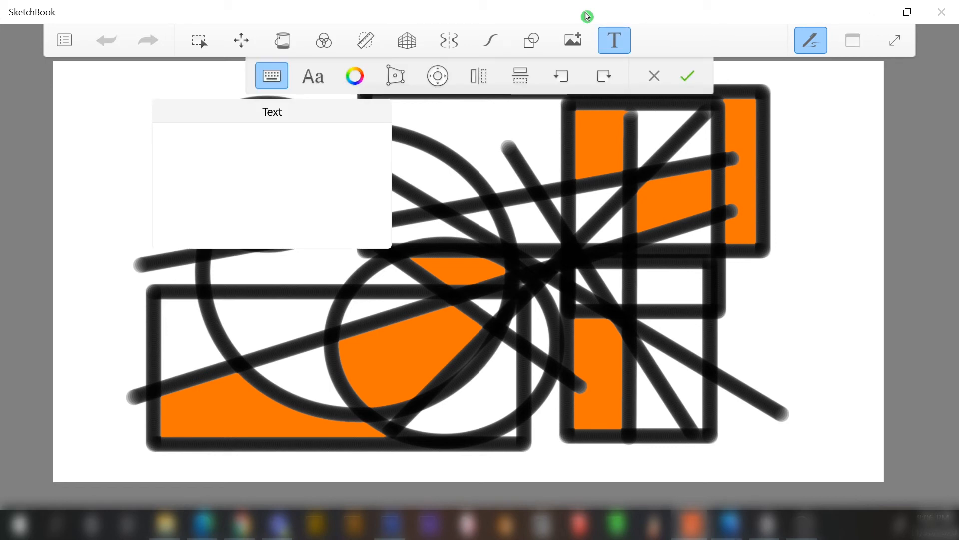
type("HELLO")
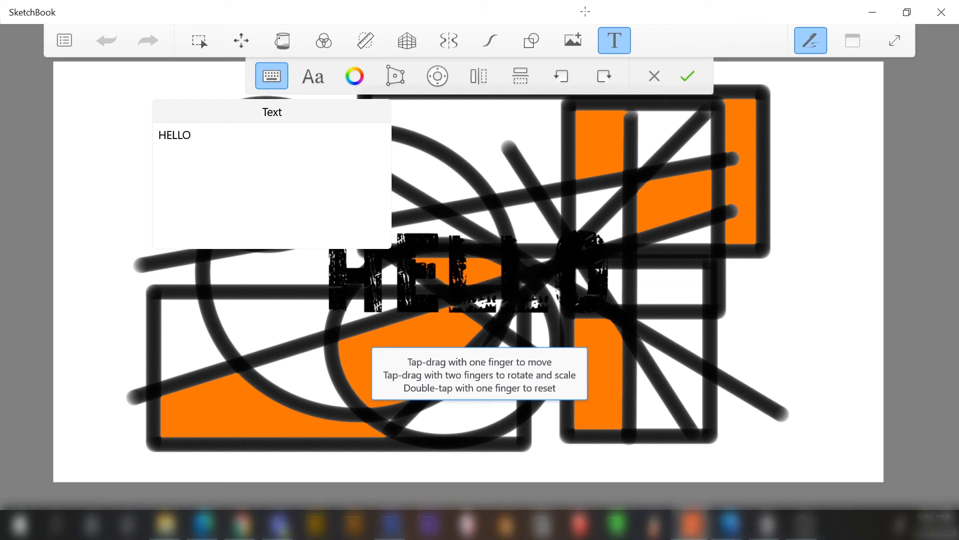
left_click(588, 16)
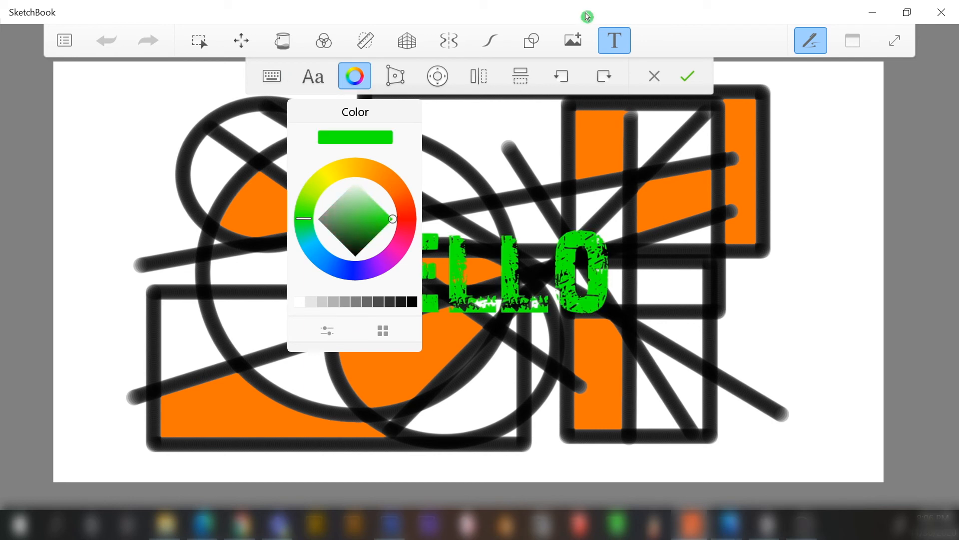
left_click(588, 17)
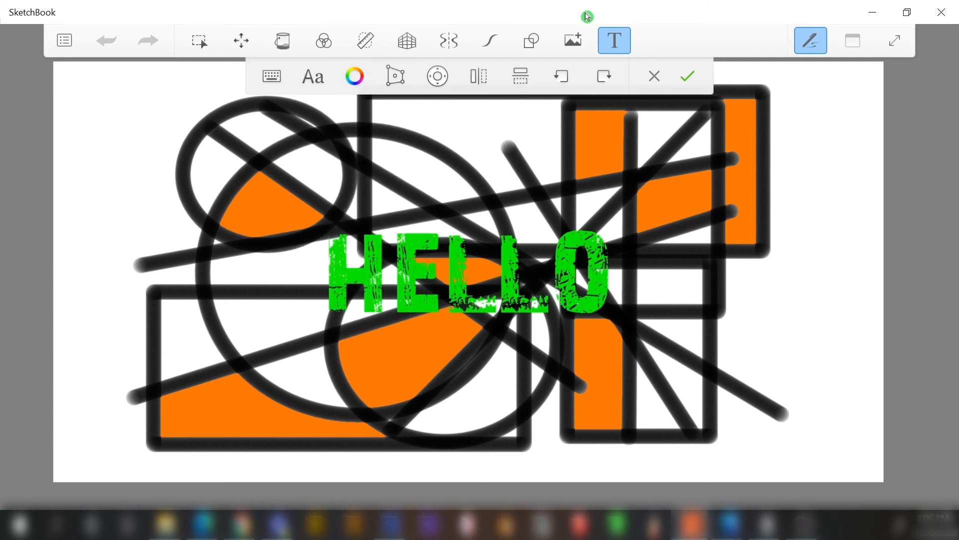
left_click(312, 76)
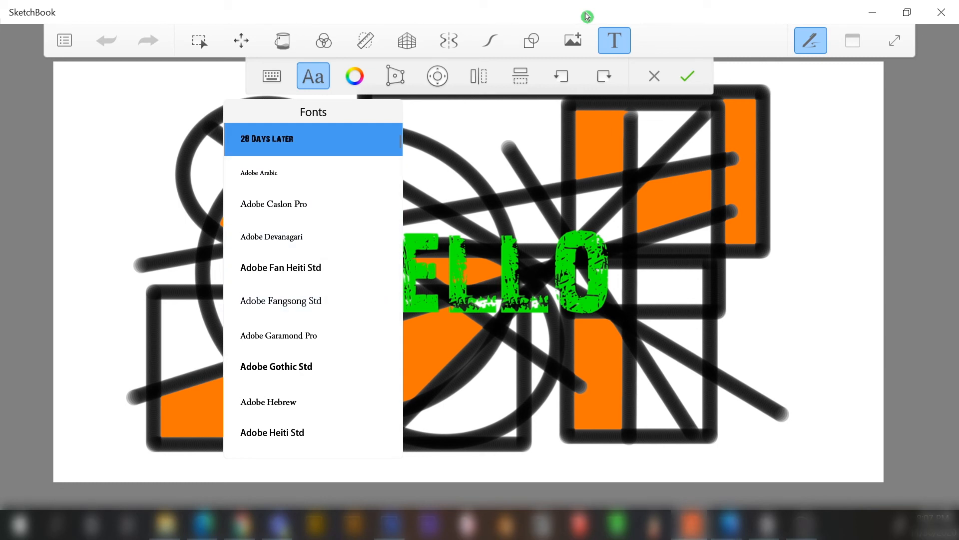
left_click(587, 16)
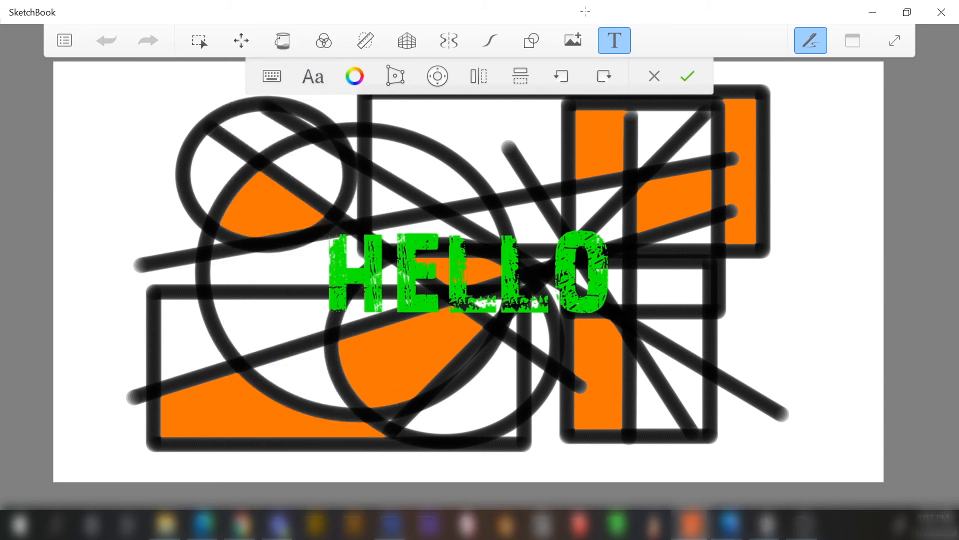
Distort the HELLO text so its left edge is much taller than its right, and shift the text toward the left of the canvas
left_click(396, 76)
left_click_drag(328, 225, 332, 161)
left_click_drag(325, 315, 318, 401)
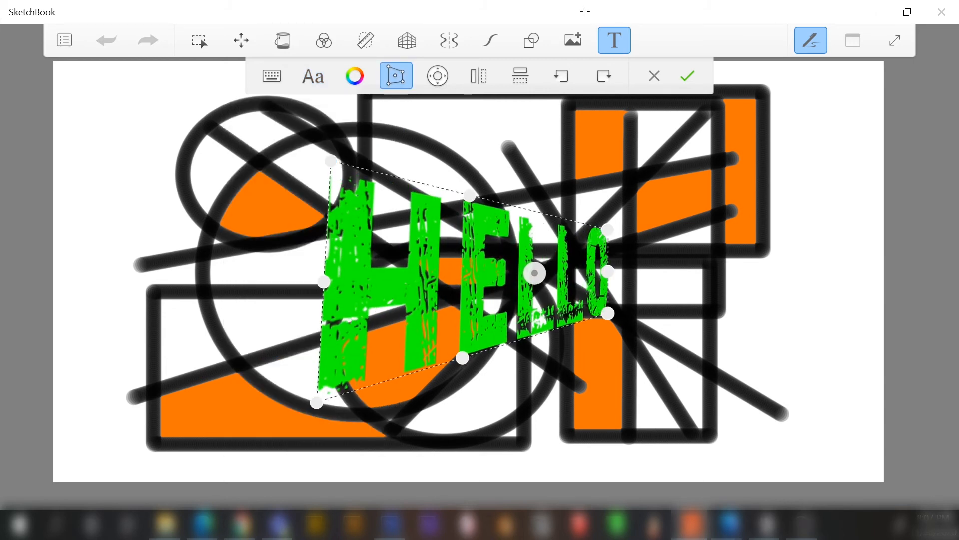
left_click(437, 76)
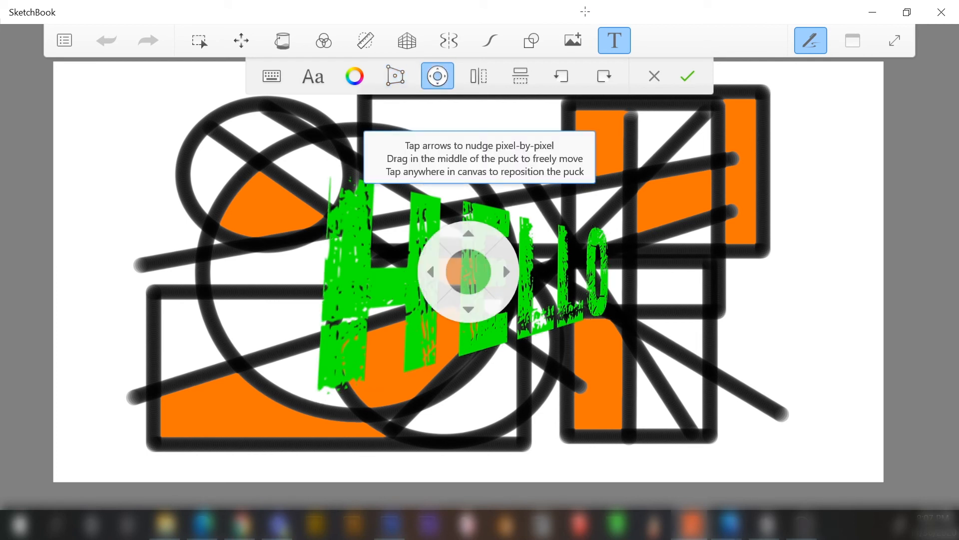
left_click(430, 271)
left_click(430, 271)
left_click_drag(503, 262, 424, 258)
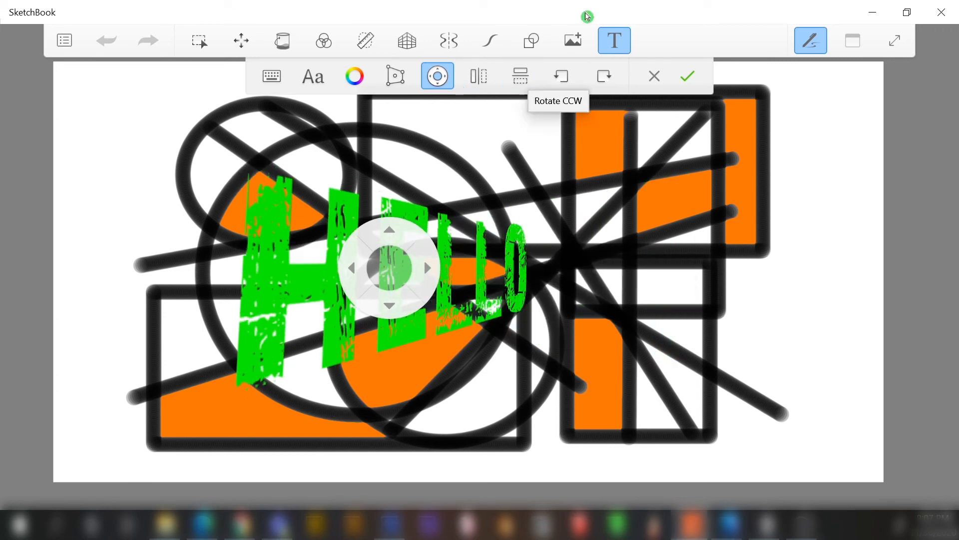
Rotate the HELLO text counterclockwise in steps, return it to its upright orientation and apply the text
left_click(561, 76)
left_click(561, 75)
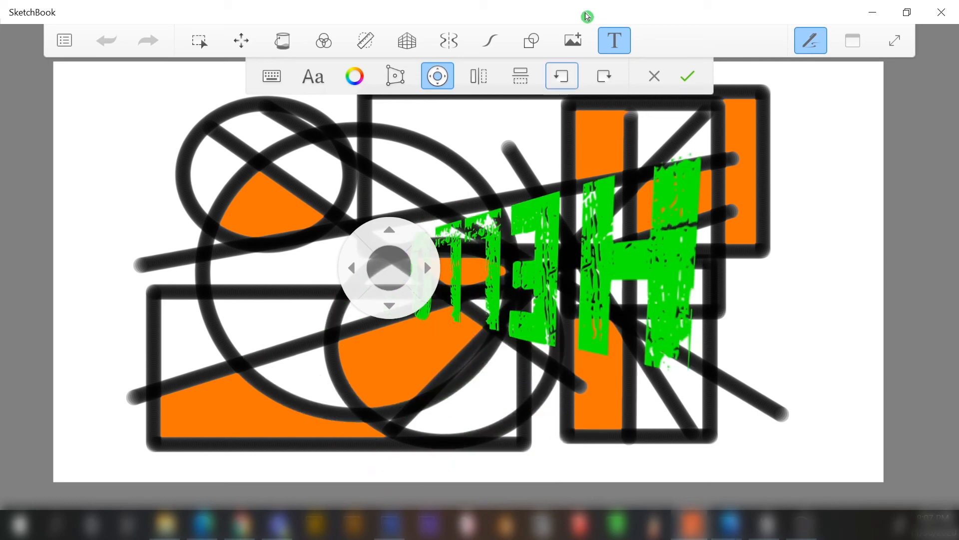
left_click(561, 76)
left_click(562, 76)
left_click(561, 76)
left_click(562, 76)
left_click(561, 76)
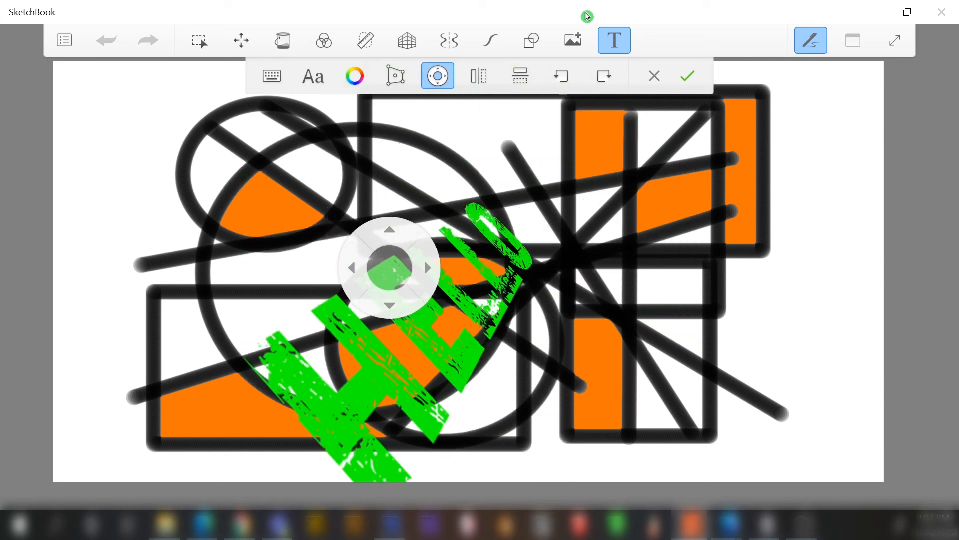
left_click(604, 76)
left_click(688, 76)
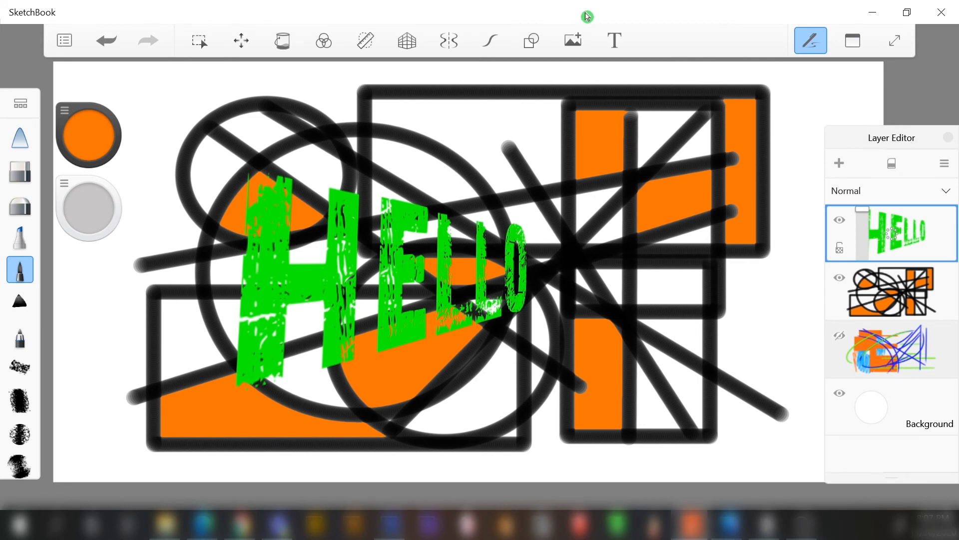
Show the hidden layer with the coloured scribbles, select it and clear its contents
left_click(840, 336)
left_click(874, 348)
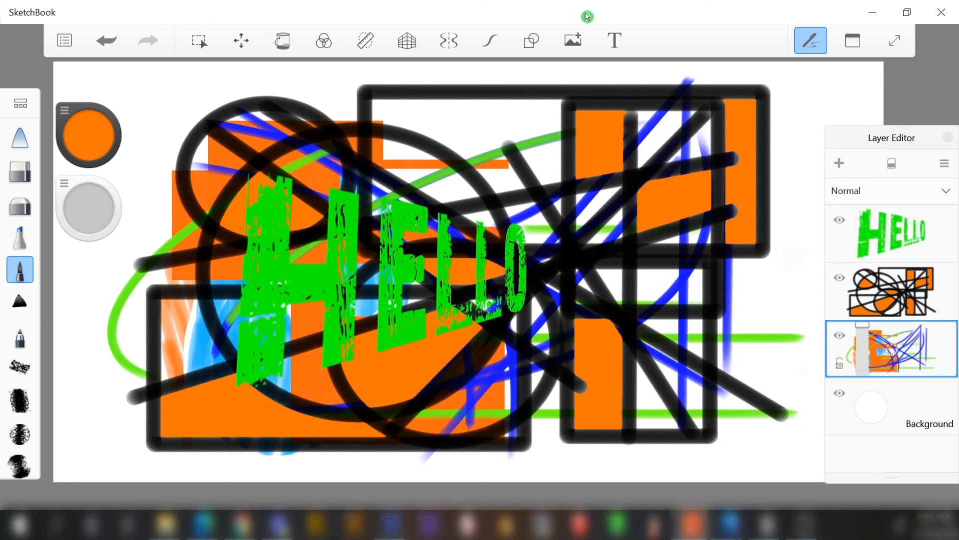
left_click(892, 163)
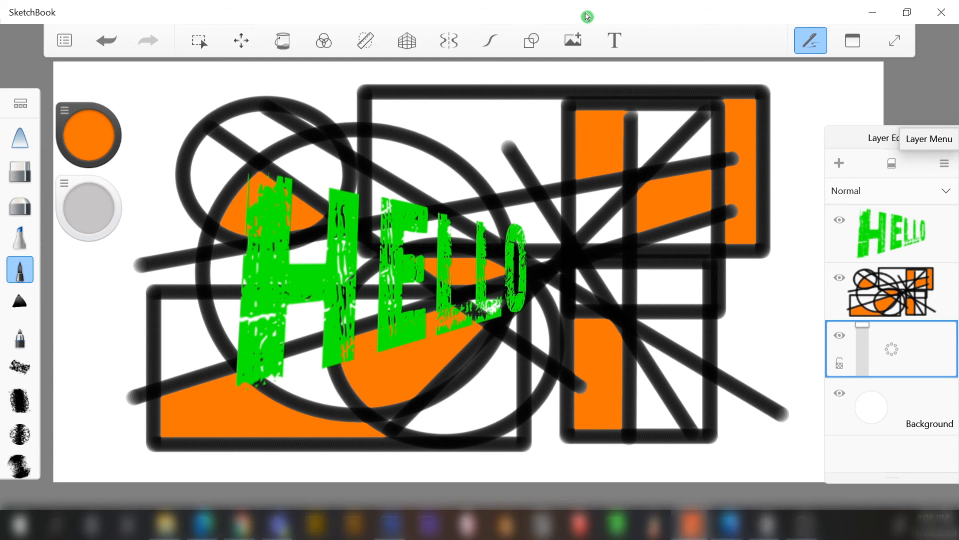
View the layer menu's commands and the list of blending modes for the cleared layer
left_click(944, 163)
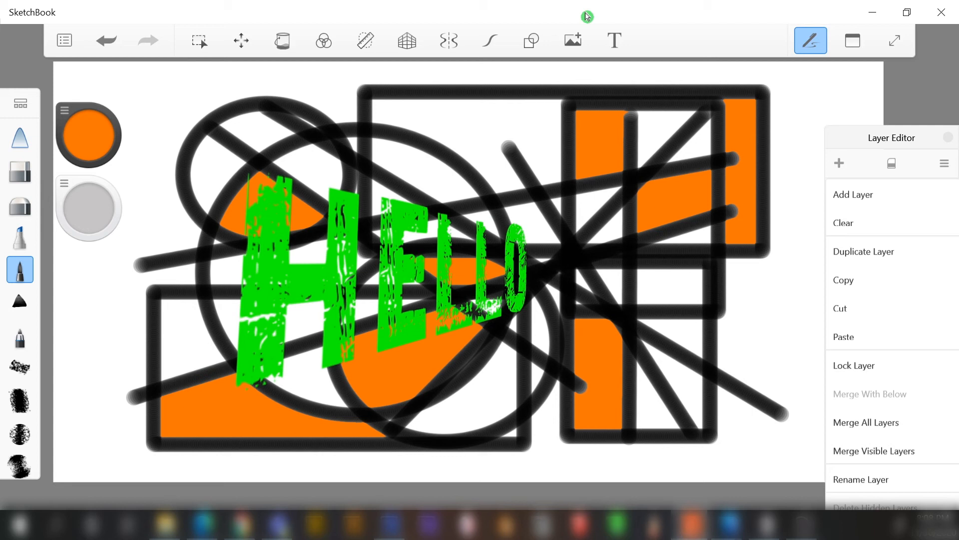
left_click(587, 16)
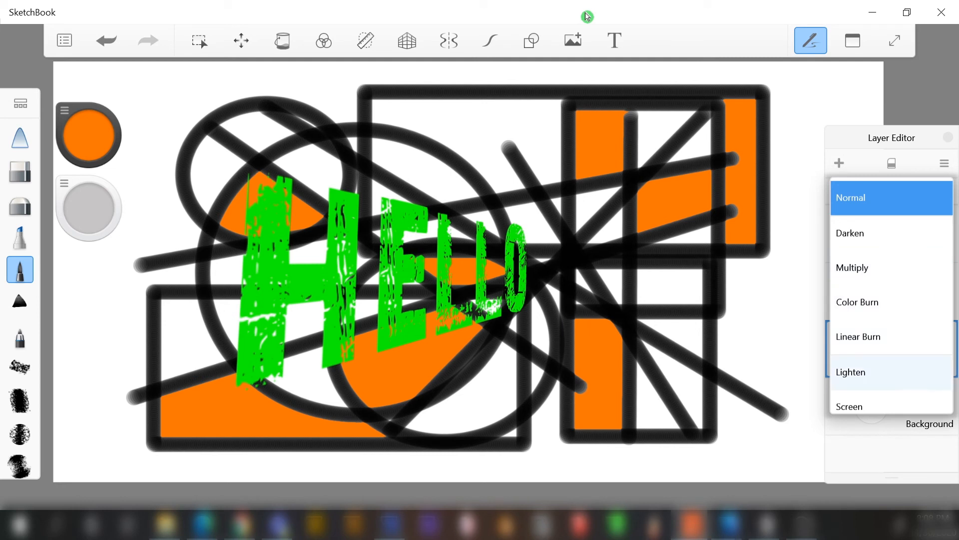
left_click(587, 17)
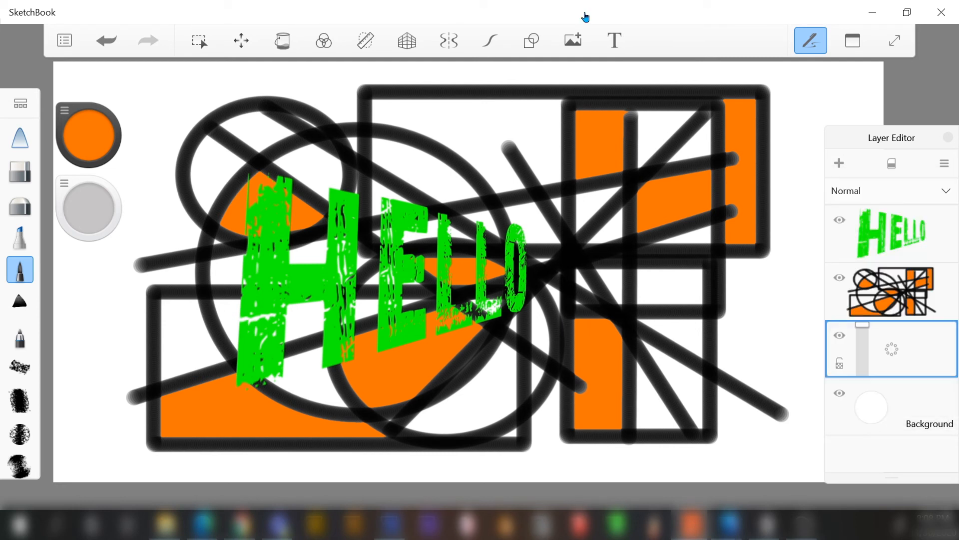
Select the HELLO text layer and try the Darken, Multiply and Color Burn blending modes on it
left_click(587, 17)
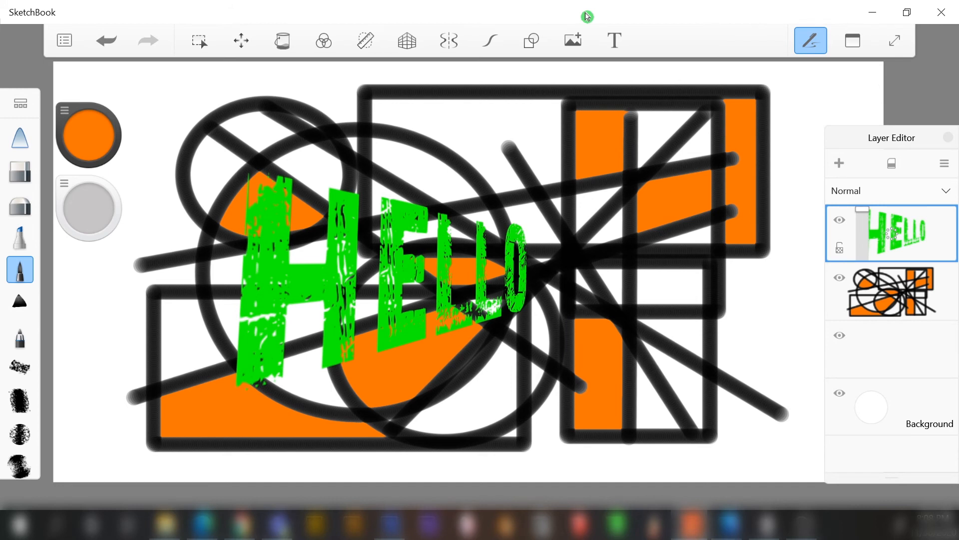
left_click(891, 190)
left_click(891, 233)
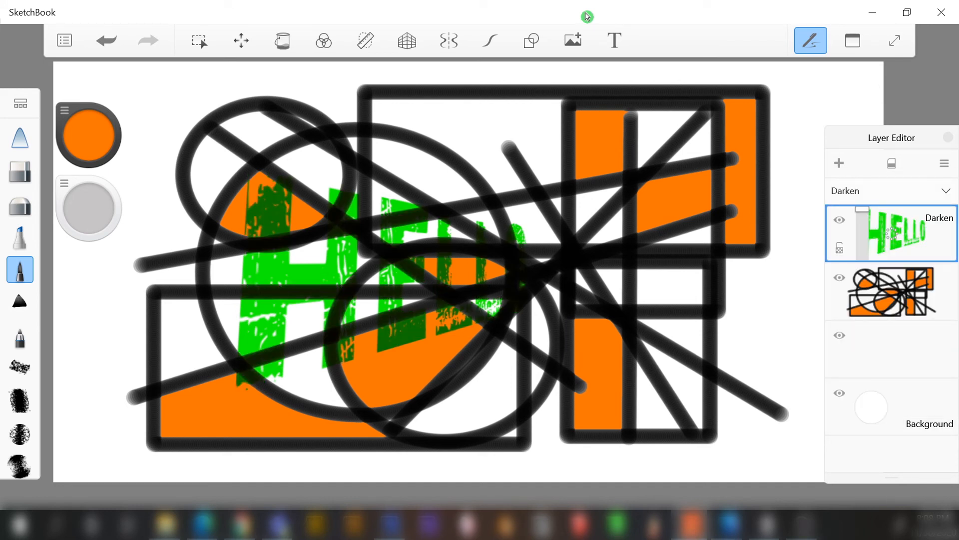
left_click(891, 191)
left_click(891, 232)
left_click(890, 190)
left_click(891, 231)
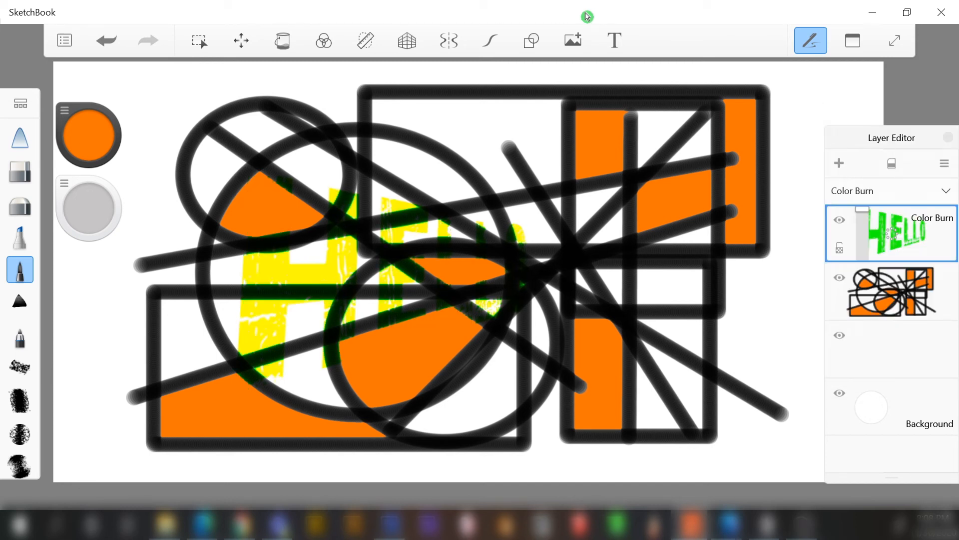
Step the HELLO layer's blending mode through Linear Burn and Lighten, and set it to Screen
left_click(891, 190)
left_click(891, 268)
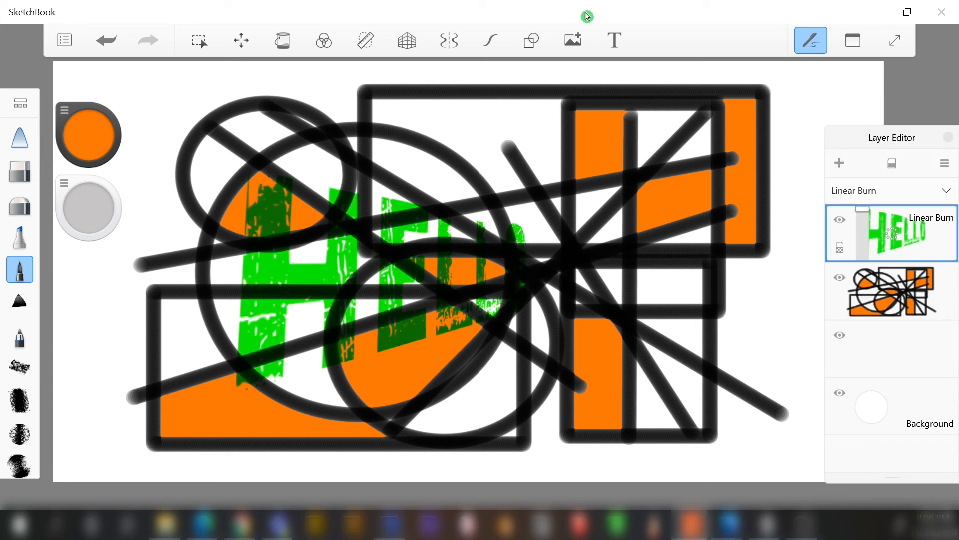
left_click(891, 190)
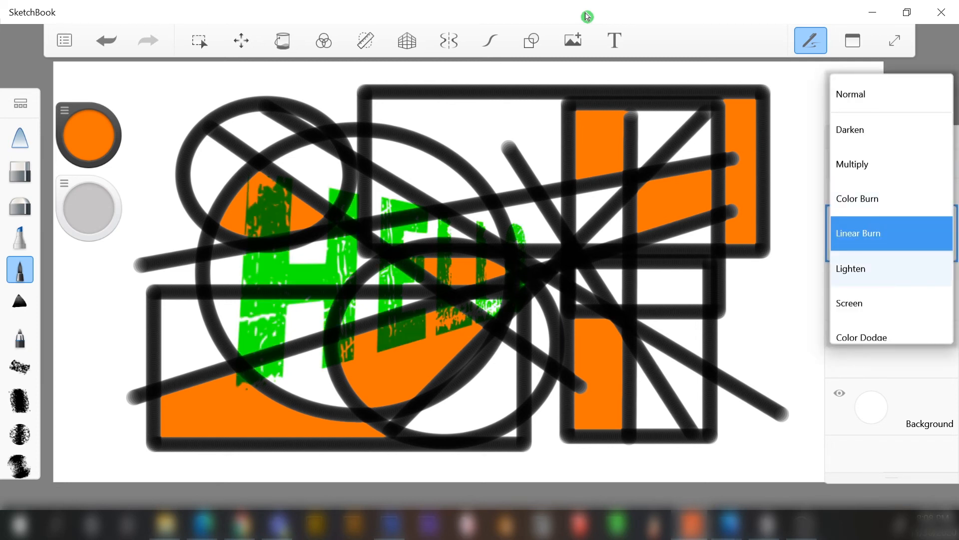
left_click(891, 268)
left_click(891, 190)
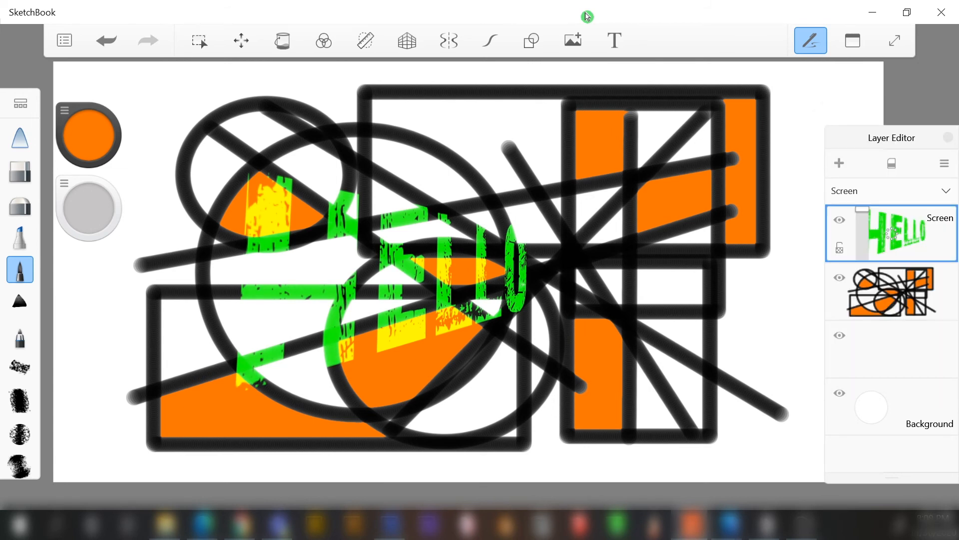
Try the Color Dodge, Linear Dodge (Add), Glow and Soft Glow blending modes on the HELLO layer
left_click(890, 190)
scroll(891, 278, "down", 3)
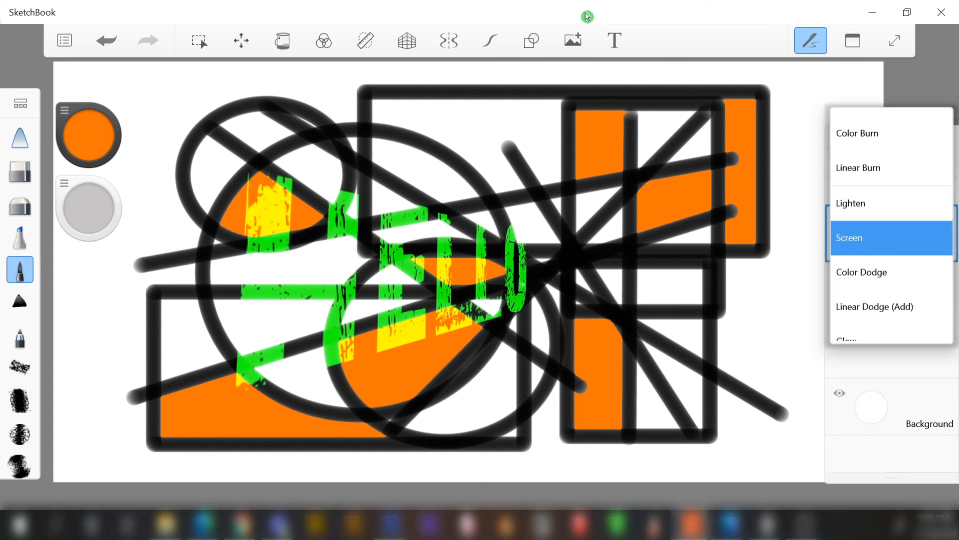
left_click(892, 267)
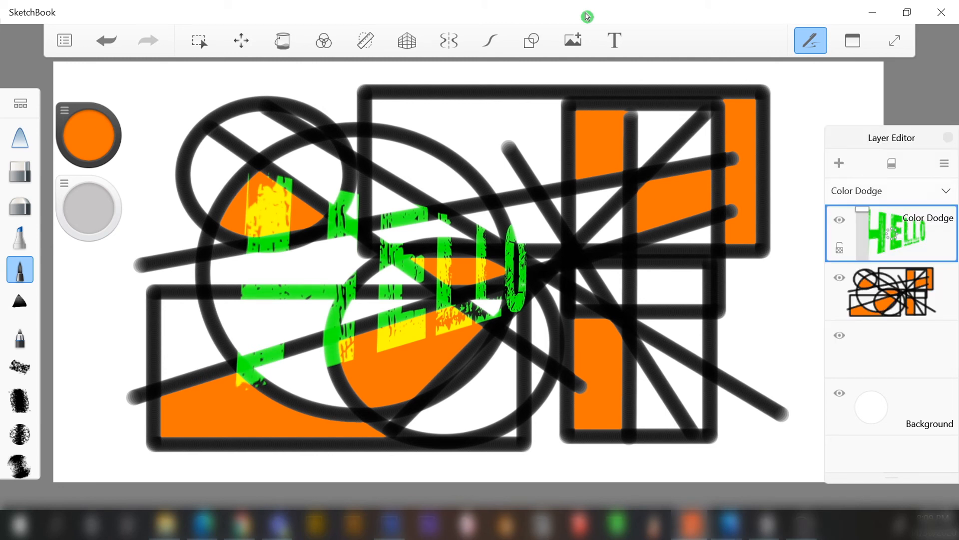
left_click(891, 190)
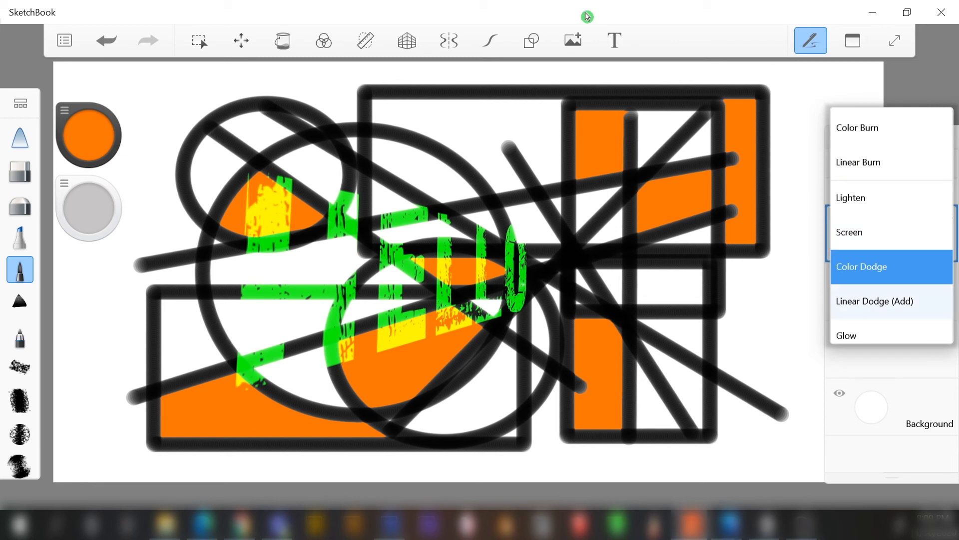
left_click(891, 303)
left_click(890, 190)
left_click(890, 302)
left_click(891, 190)
left_click(891, 333)
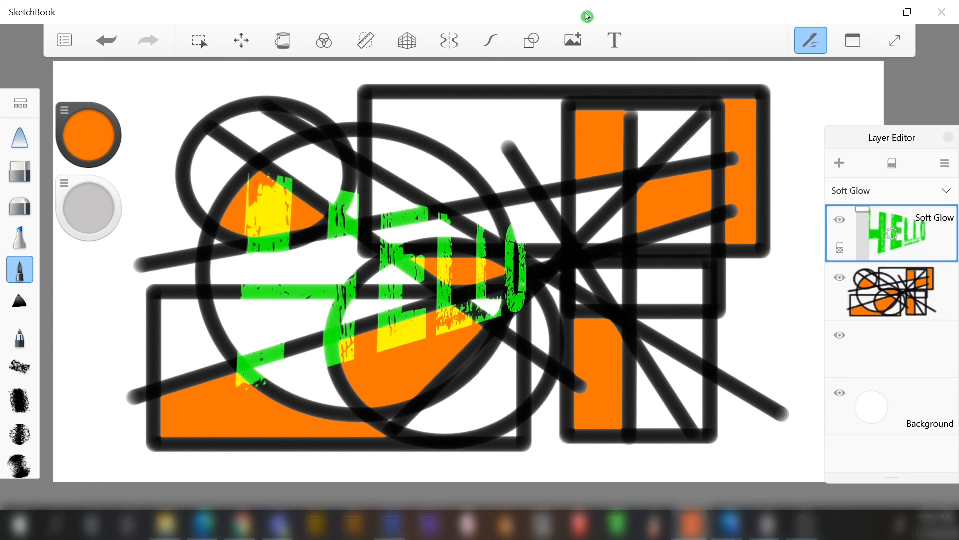
Step the HELLO layer's blending mode through Overlay, Soft Light, Hard Light and Hue
left_click(891, 190)
scroll(890, 270, "down", 3)
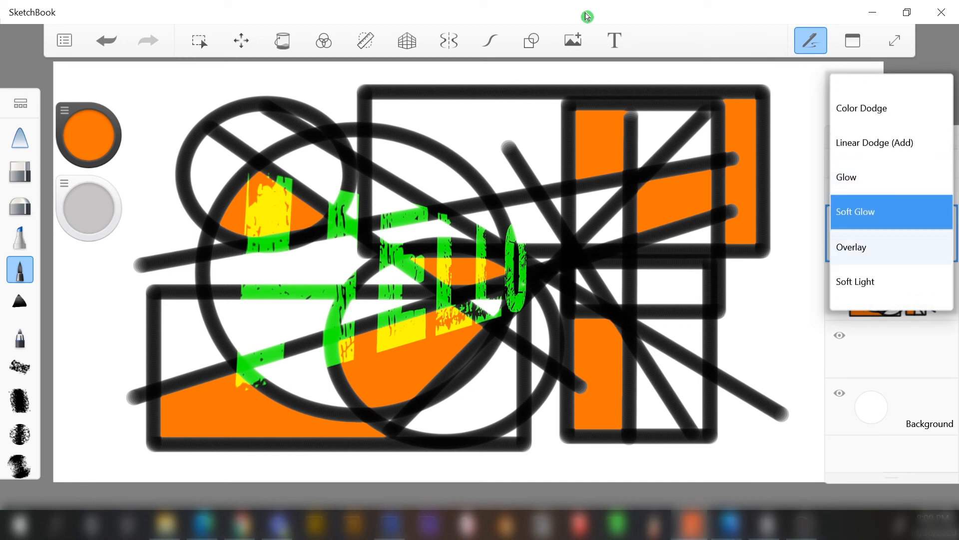
left_click(891, 247)
left_click(891, 190)
scroll(891, 270, "down", 2)
left_click(891, 231)
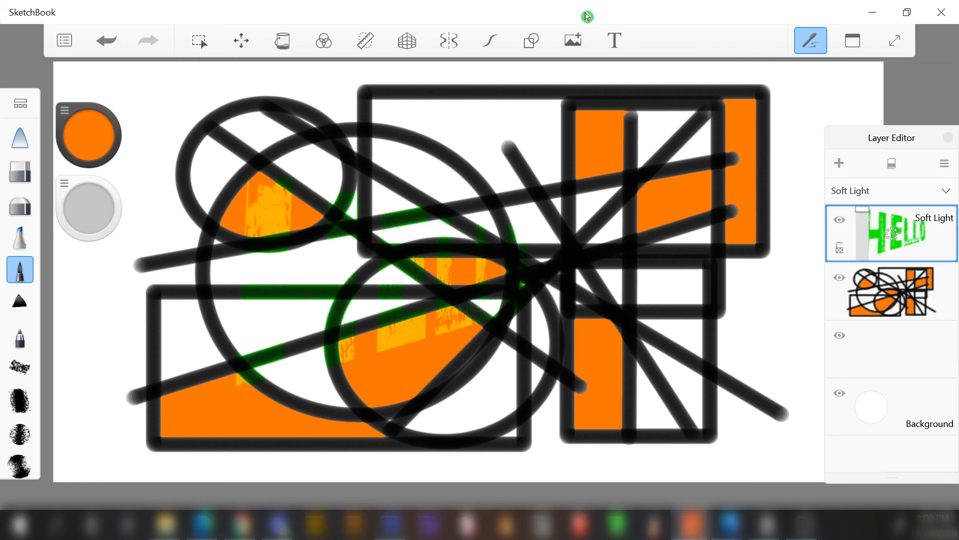
left_click(891, 190)
left_click(891, 265)
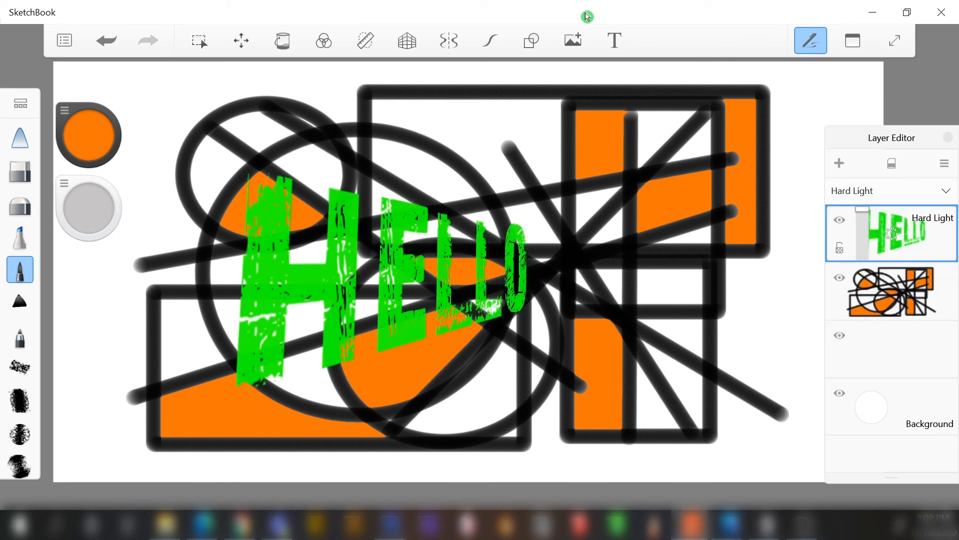
left_click(890, 190)
left_click(890, 303)
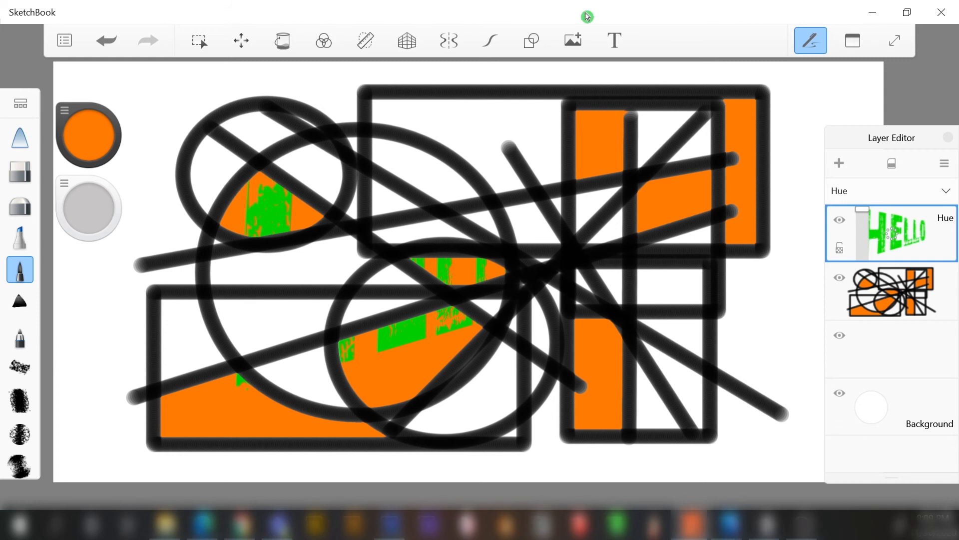
Try the Saturation, Color and Luminosity blending modes on the HELLO layer
left_click(891, 190)
scroll(890, 240, "down", 2)
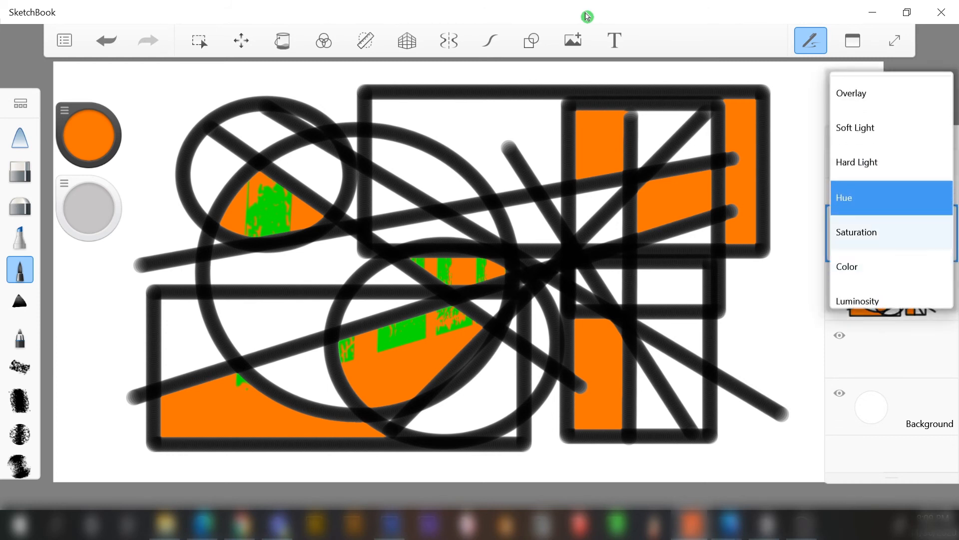
left_click(890, 232)
left_click(890, 191)
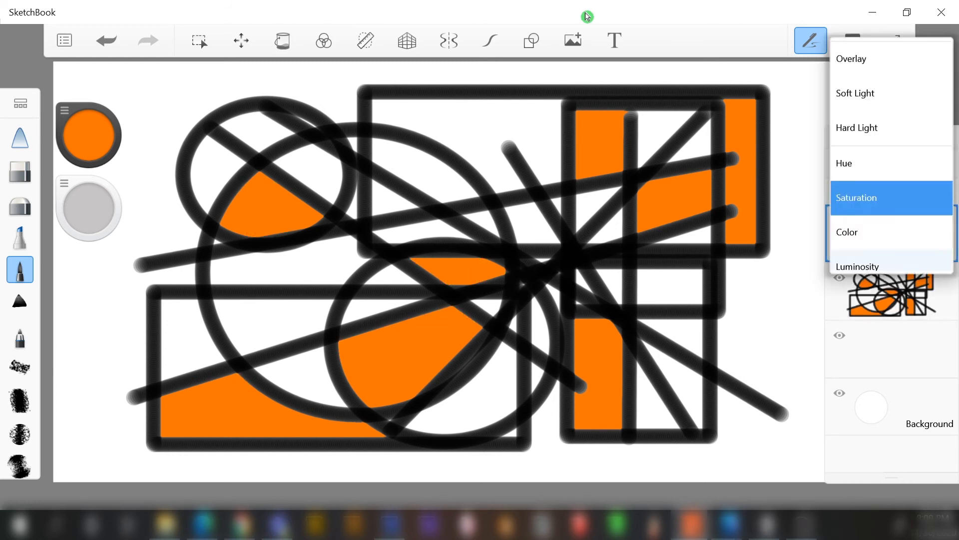
left_click(891, 229)
left_click(890, 190)
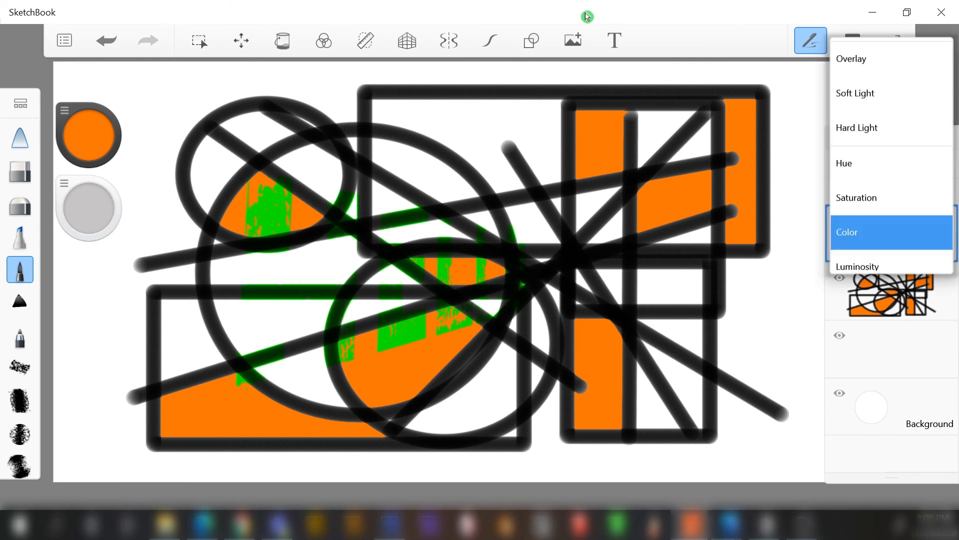
left_click(890, 265)
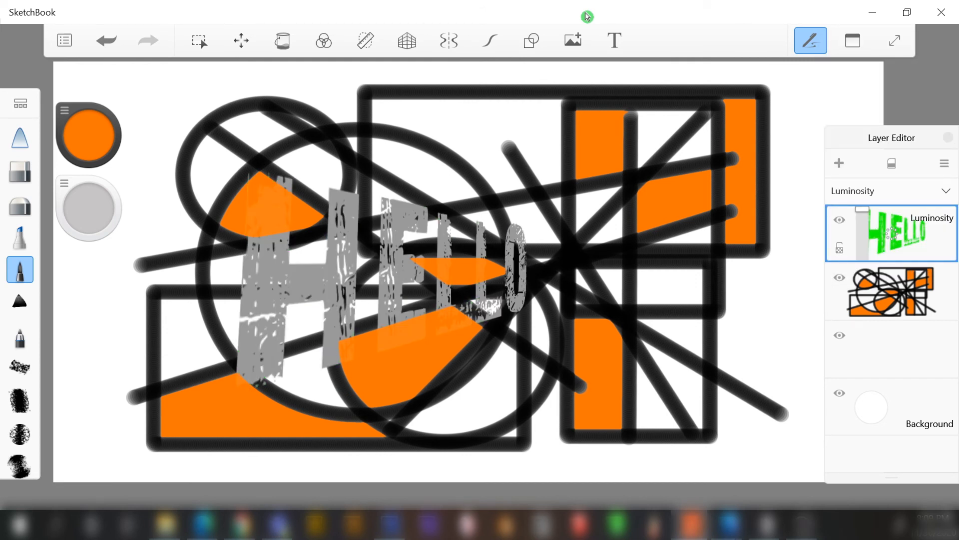
Look through the full list of blending modes and close it without choosing another one
left_click(891, 190)
scroll(891, 155, "down", 1)
scroll(891, 155, "up", 3)
scroll(891, 155, "up", 4)
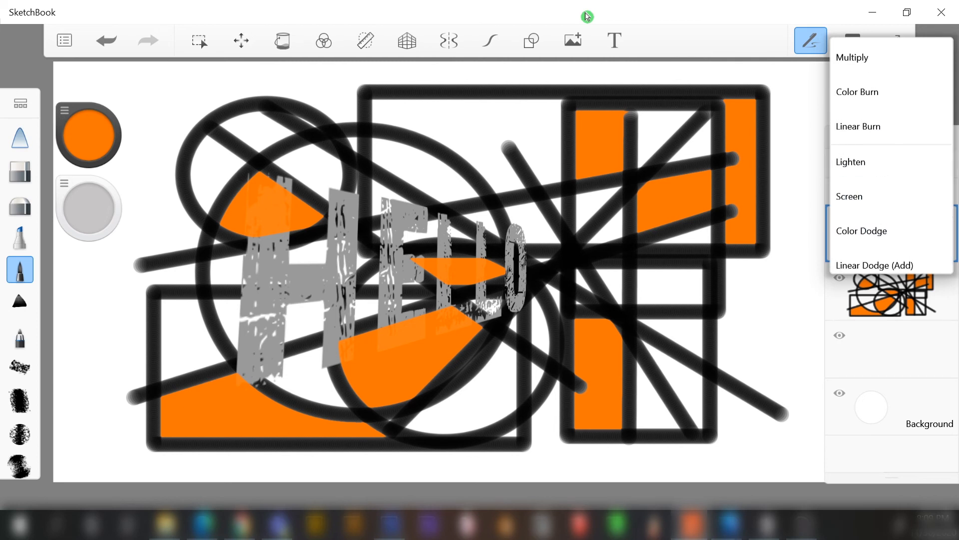
left_click(587, 17)
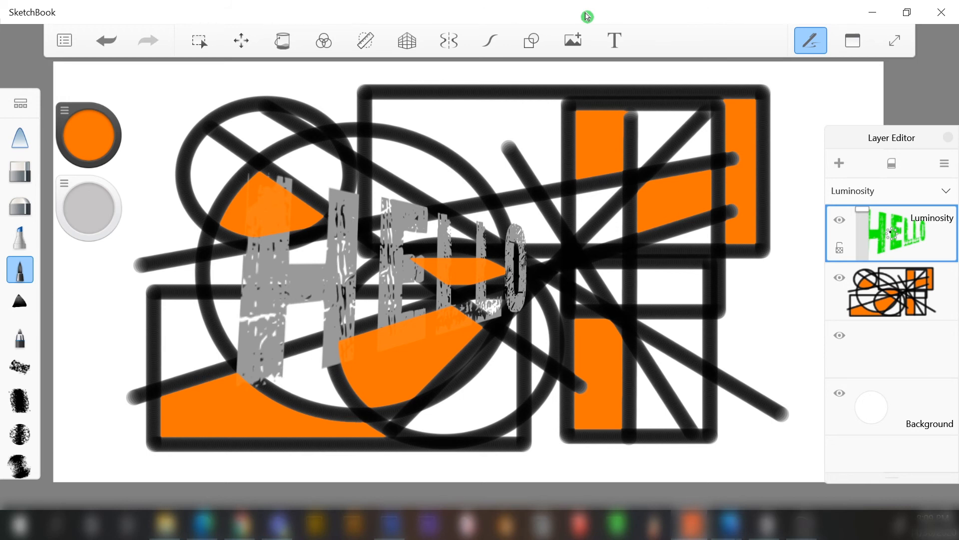
View the commands in the HELLO layer's radial menu, including locking, hiding and duplicating the layer, without applying any
left_click(891, 232)
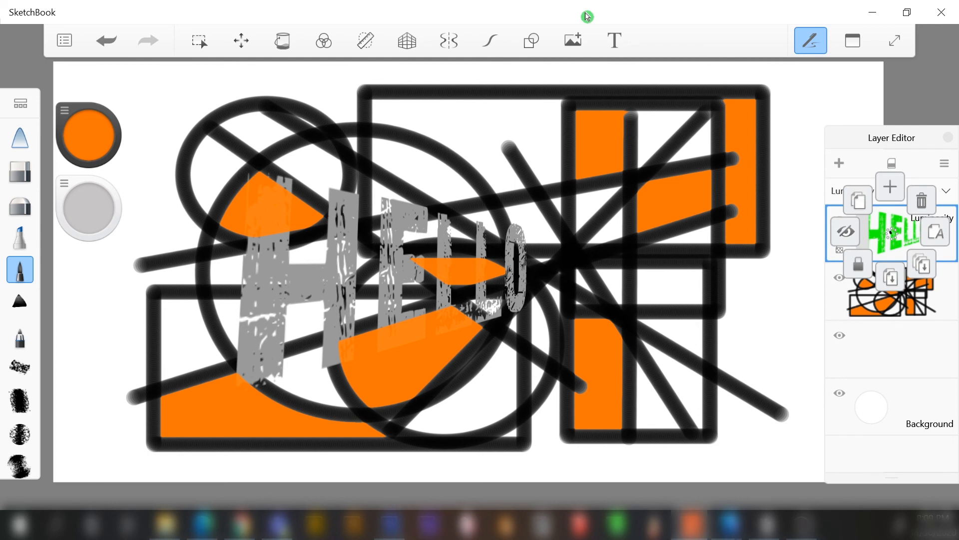
mouse_move(890, 233)
left_mouse_down()
mouse_move(869, 210)
mouse_move(891, 196)
mouse_move(932, 220)
mouse_move(918, 259)
mouse_move(891, 275)
mouse_move(847, 231)
mouse_move(883, 215)
mouse_move(891, 186)
mouse_move(935, 234)
mouse_move(923, 263)
mouse_move(892, 281)
mouse_move(859, 264)
mouse_move(843, 233)
mouse_move(859, 200)
mouse_move(857, 271)
left_mouse_up()
left_click_drag(856, 272, 849, 235)
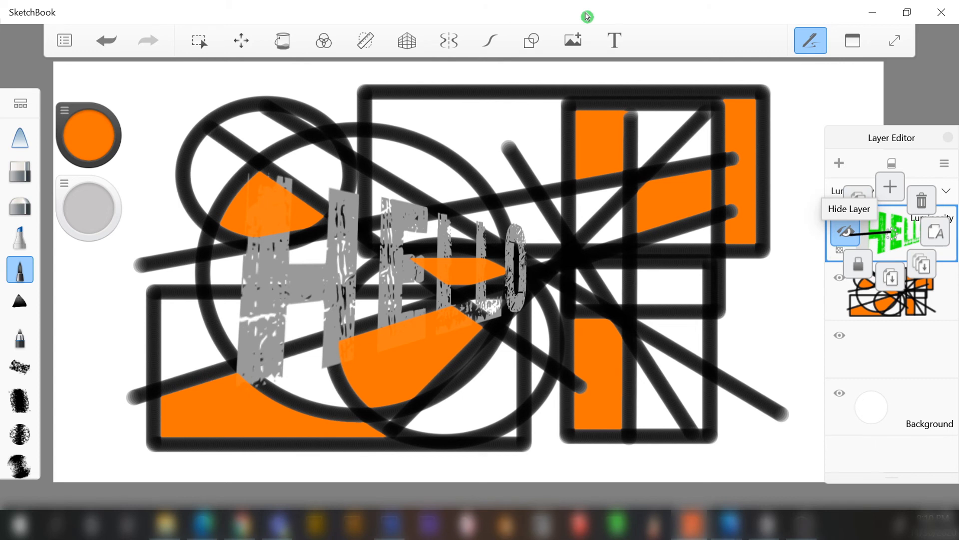
left_click_drag(849, 234, 858, 205)
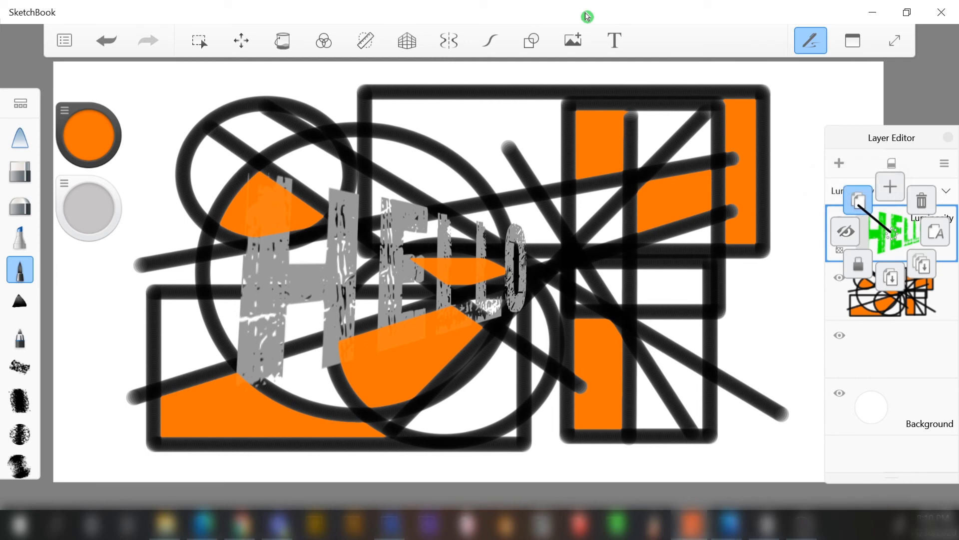
mouse_move(858, 205)
left_mouse_down()
mouse_move(891, 232)
mouse_move(863, 211)
mouse_move(863, 258)
mouse_move(862, 206)
left_mouse_up()
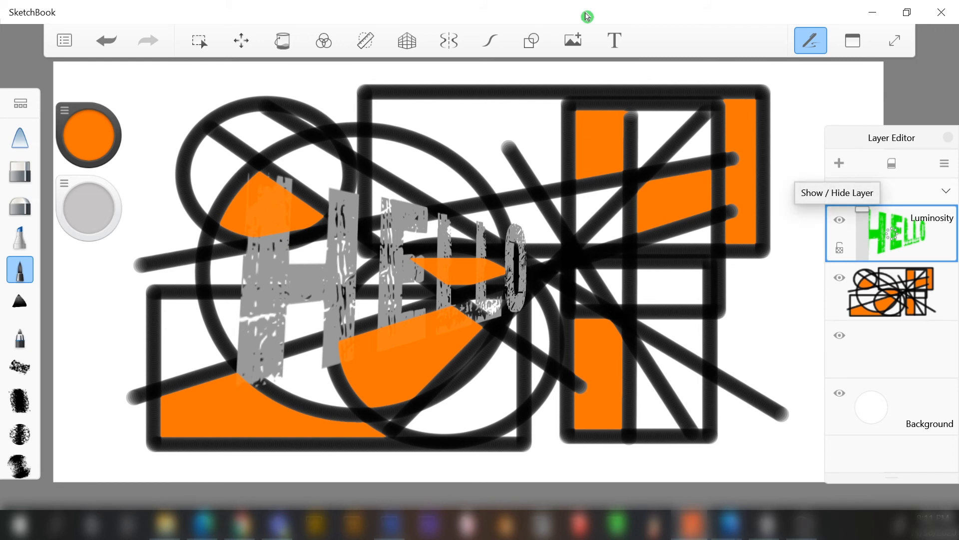
Hide the HELLO layer and show it again
left_click(840, 220)
left_click(840, 220)
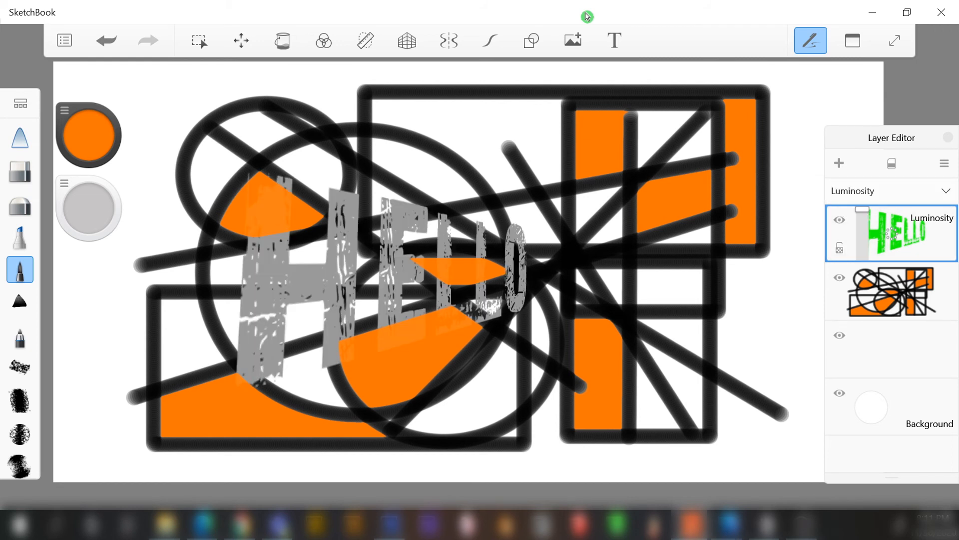
key("ctrl+z")
key("ctrl+y")
Set the HELLO layer's blending mode to Multiply
left_click(891, 191)
scroll(891, 128, "up", 1)
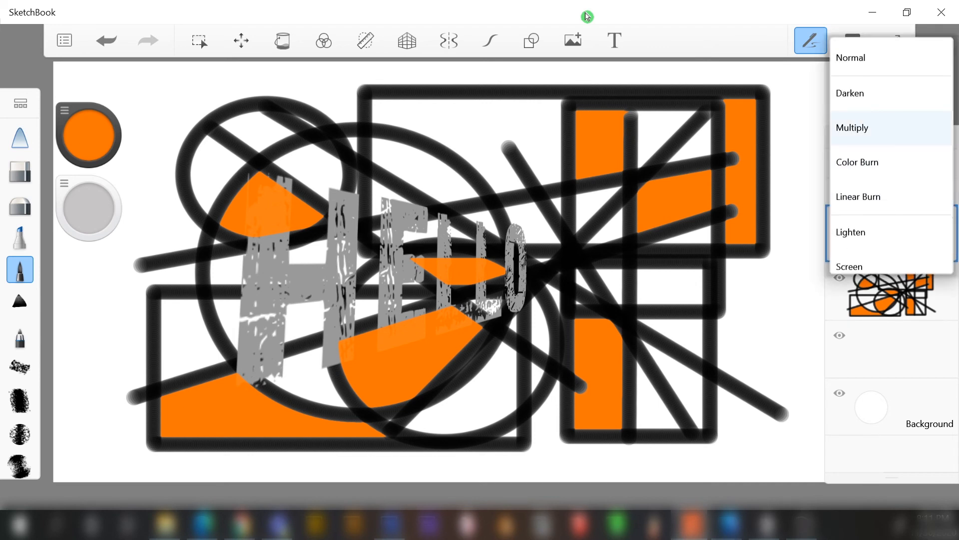
left_click(891, 128)
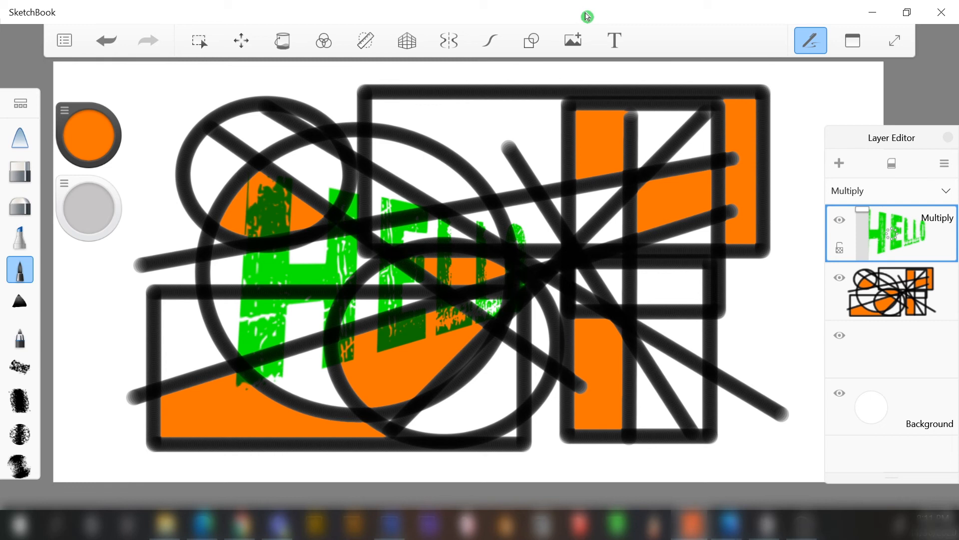
Switch to the black triangular-tip brush with a bright blue colour, paint a test stroke over the H, and undo it
key("b")
key("c")
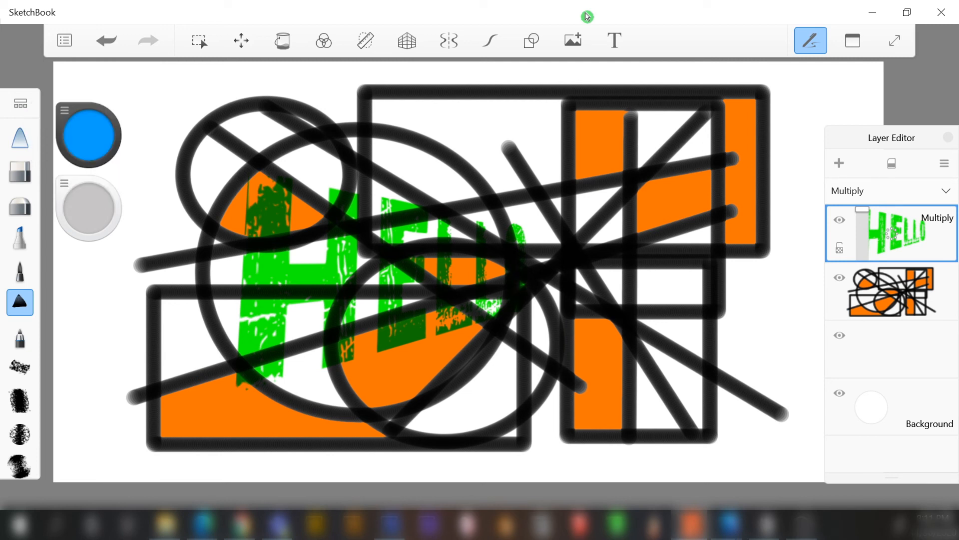
mouse_move(284, 253)
left_mouse_down()
mouse_move(325, 268)
mouse_move(309, 255)
mouse_move(318, 249)
mouse_move(333, 266)
mouse_move(306, 299)
mouse_move(319, 302)
mouse_move(275, 304)
mouse_move(285, 359)
left_mouse_up()
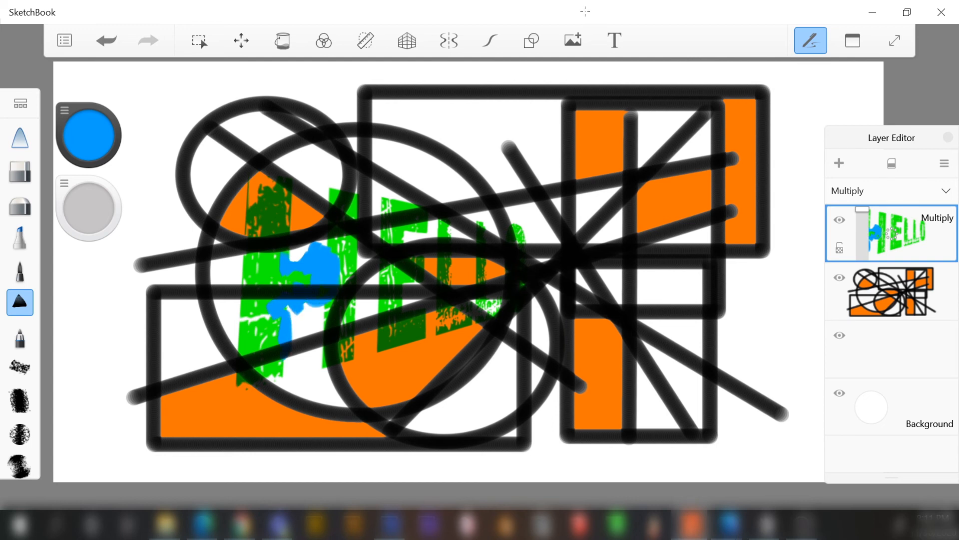
key("ctrl+z")
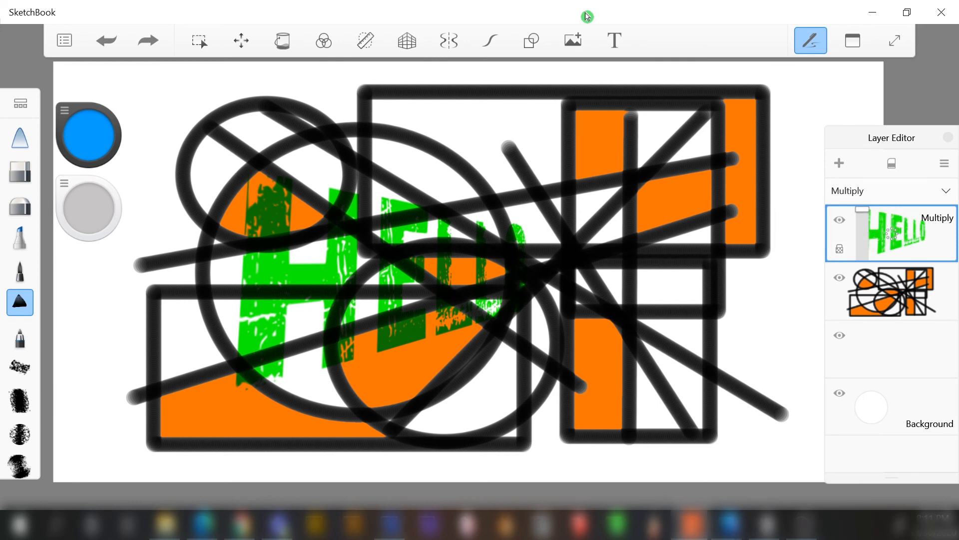
With the HELLO layer's transparency locked, paint over the green letters in blue
mouse_move(280, 259)
left_mouse_down()
mouse_move(283, 273)
mouse_move(320, 276)
mouse_move(336, 239)
mouse_move(347, 279)
mouse_move(356, 234)
mouse_move(334, 195)
mouse_move(355, 197)
mouse_move(349, 320)
mouse_move(307, 300)
mouse_move(269, 345)
mouse_move(252, 350)
mouse_move(247, 255)
mouse_move(264, 224)
mouse_move(278, 220)
left_mouse_up()
mouse_move(275, 365)
left_mouse_down()
mouse_move(267, 371)
mouse_move(244, 350)
left_mouse_up()
mouse_move(383, 277)
left_mouse_down()
mouse_move(404, 325)
mouse_move(403, 230)
mouse_move(420, 227)
mouse_move(384, 240)
mouse_move(414, 206)
mouse_move(396, 238)
mouse_move(389, 342)
mouse_move(420, 320)
mouse_move(380, 340)
mouse_move(381, 351)
left_mouse_up()
mouse_move(421, 316)
left_mouse_down()
mouse_move(422, 325)
mouse_move(445, 275)
mouse_move(445, 222)
mouse_move(497, 314)
left_mouse_up()
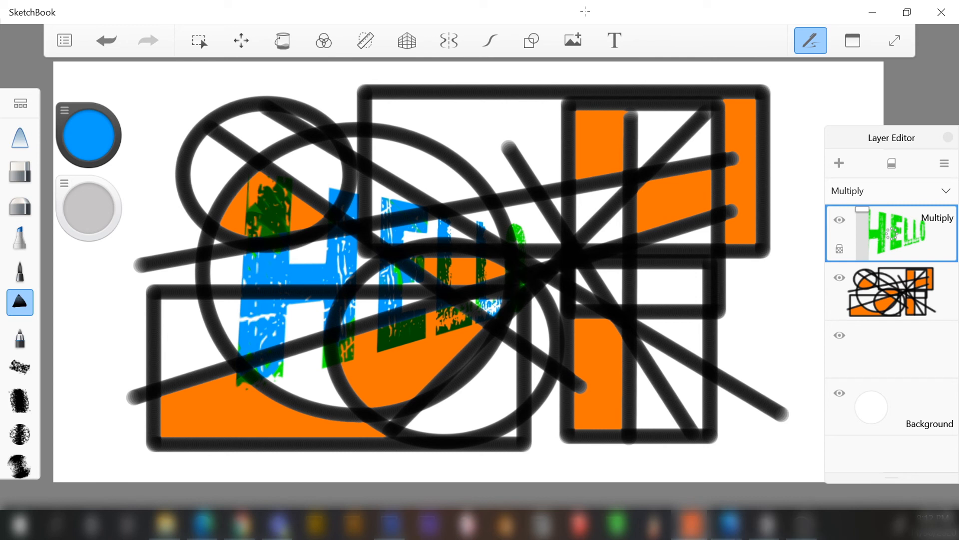
left_click_drag(515, 226, 521, 242)
mouse_move(352, 345)
left_mouse_down()
mouse_move(347, 359)
mouse_move(326, 356)
left_mouse_up()
mouse_move(253, 208)
left_mouse_down()
mouse_move(278, 199)
mouse_move(271, 232)
mouse_move(290, 195)
mouse_move(287, 226)
left_mouse_up()
mouse_move(281, 364)
left_mouse_down()
mouse_move(275, 376)
mouse_move(237, 385)
left_mouse_up()
mouse_move(398, 269)
left_mouse_down()
mouse_move(399, 284)
mouse_move(419, 264)
left_mouse_up()
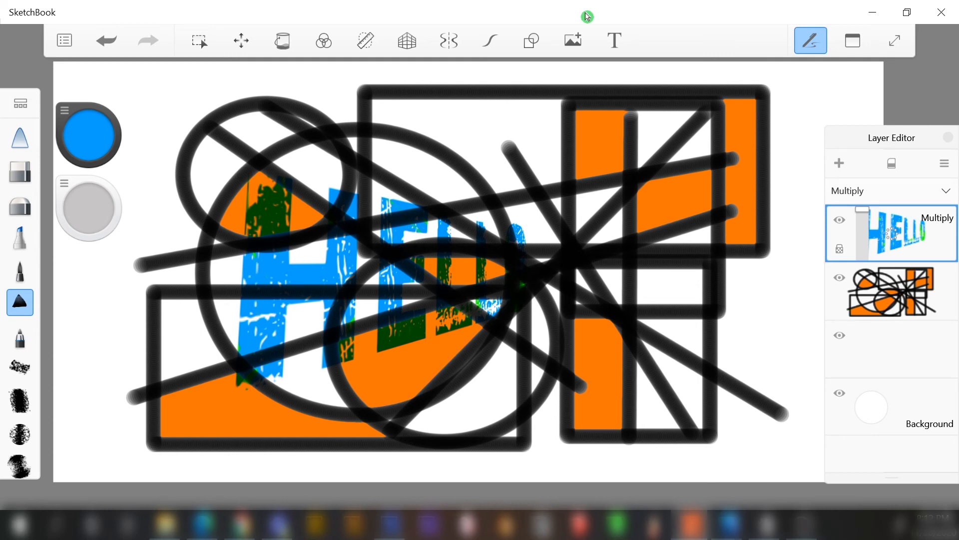
Reorder the HELLO layer below and above the black line-art layer, leaving it below
left_click_drag(891, 233, 885, 282)
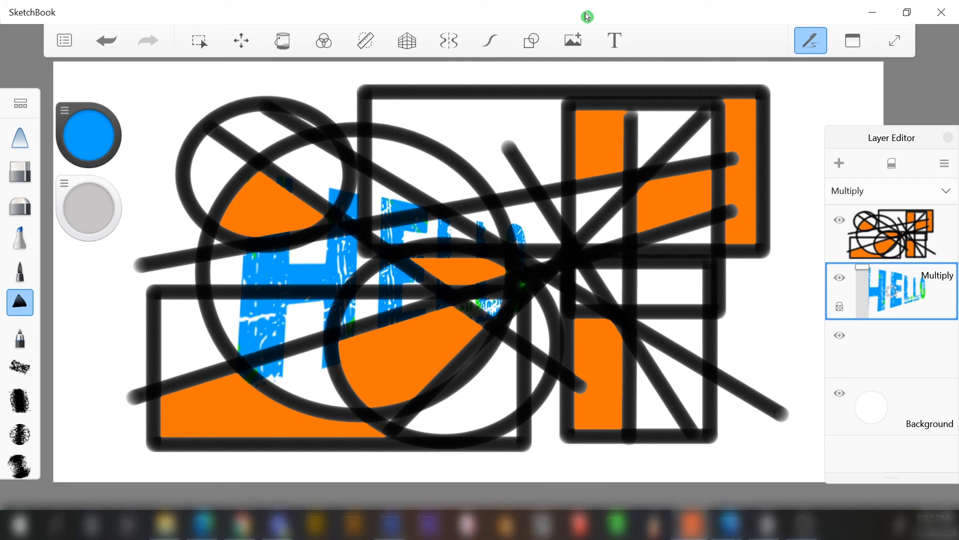
left_click_drag(892, 291, 891, 220)
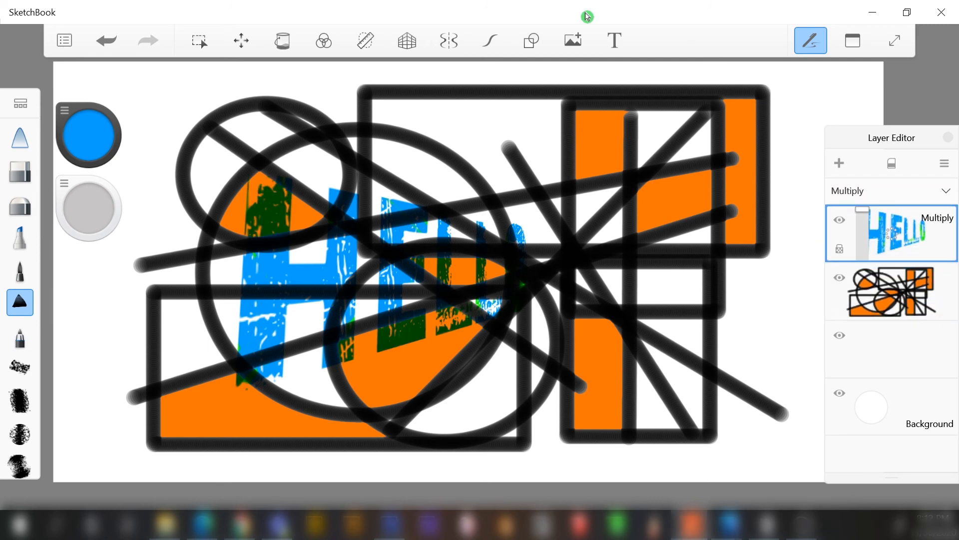
left_click_drag(891, 234, 892, 291)
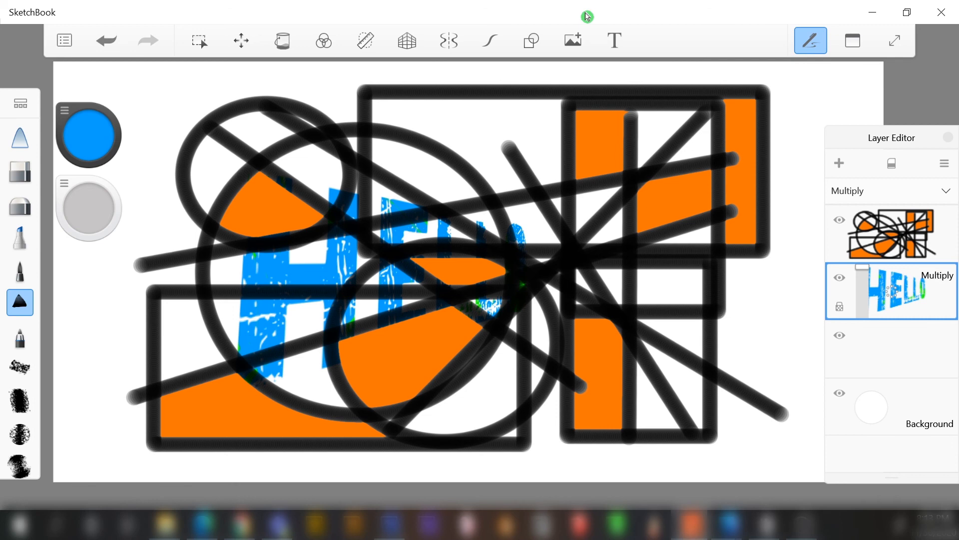
Hide the Background layer to reveal the transparency and show it again
left_click(840, 393)
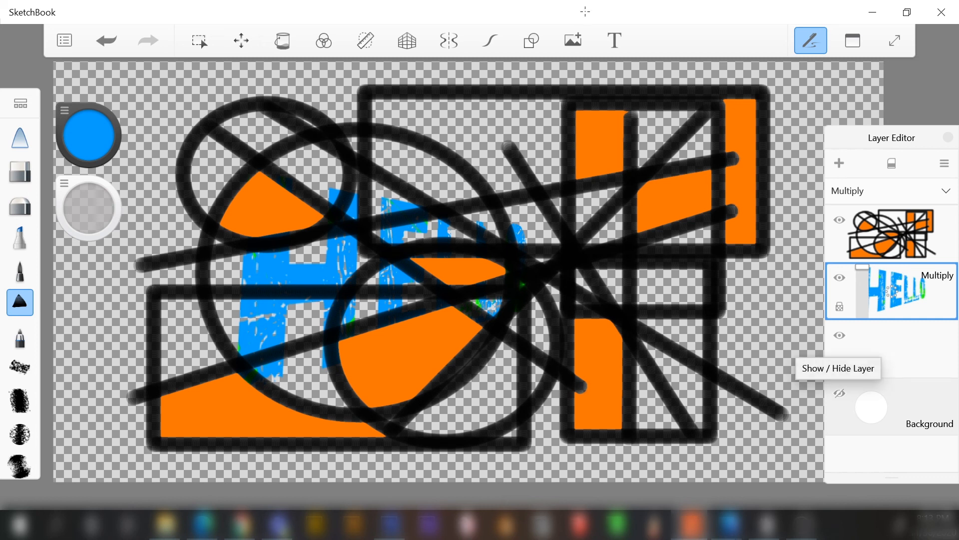
left_click(839, 394)
left_click(587, 17)
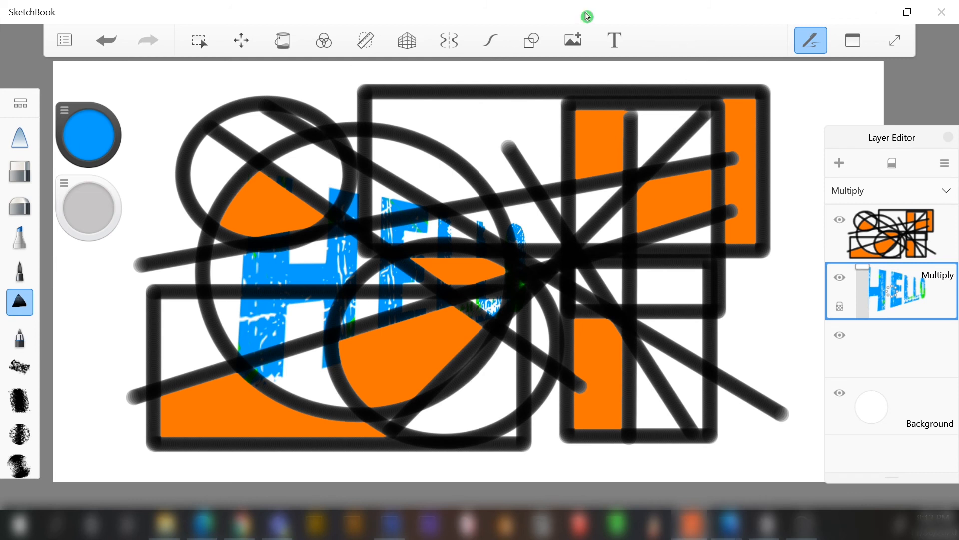
Shorten the Layer Editor slightly and shift the colour and brush pucks a little on the canvas
mouse_move(892, 477)
left_mouse_down()
mouse_move(891, 324)
mouse_move(891, 491)
mouse_move(891, 338)
mouse_move(891, 485)
mouse_move(891, 470)
left_mouse_up()
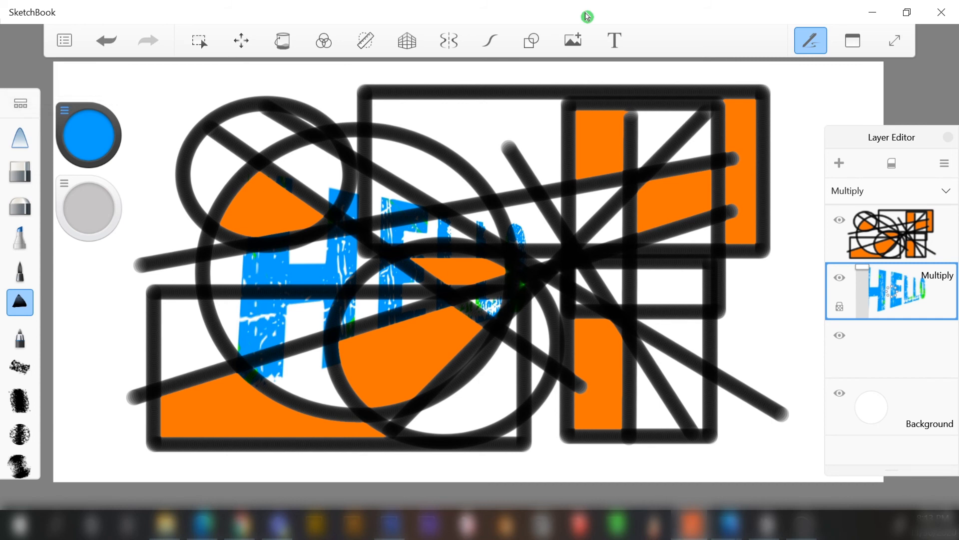
mouse_move(64, 111)
left_mouse_down()
mouse_move(78, 124)
mouse_move(82, 112)
mouse_move(68, 101)
left_mouse_up()
mouse_move(89, 208)
left_mouse_down()
mouse_move(100, 220)
mouse_move(94, 202)
left_mouse_up()
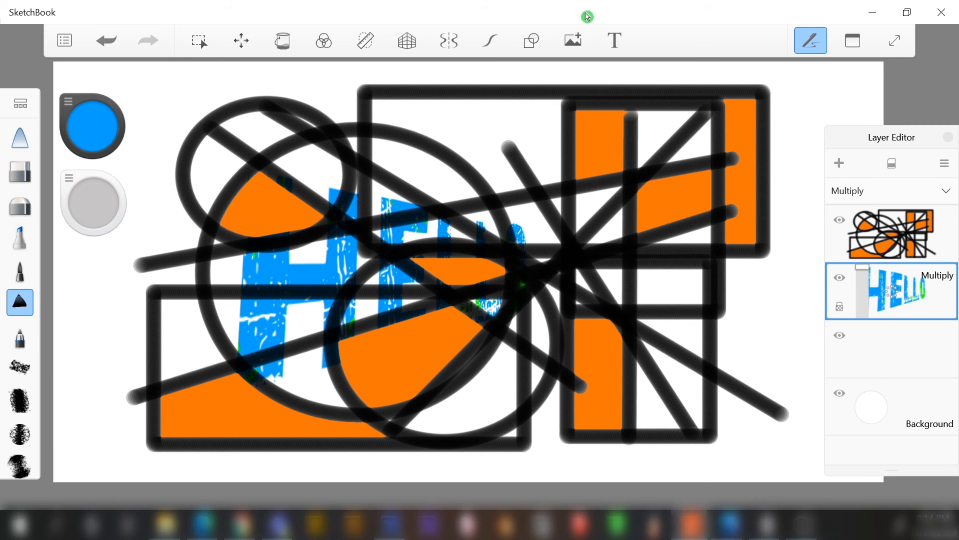
Use the colour puck to lower the blue's luminance to 23% and raise it back to a bright blue
left_click_drag(93, 126, 92, 148)
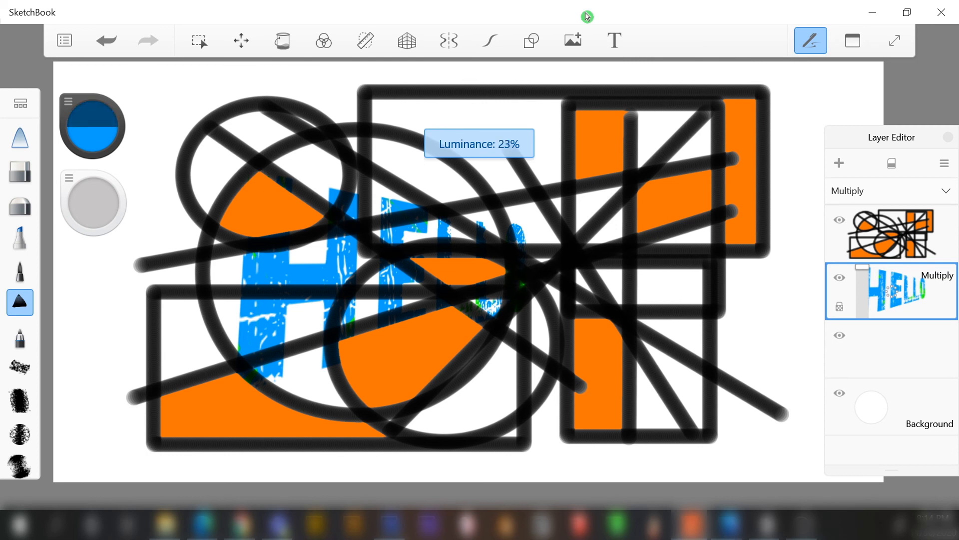
left_click_drag(92, 159, 92, 121)
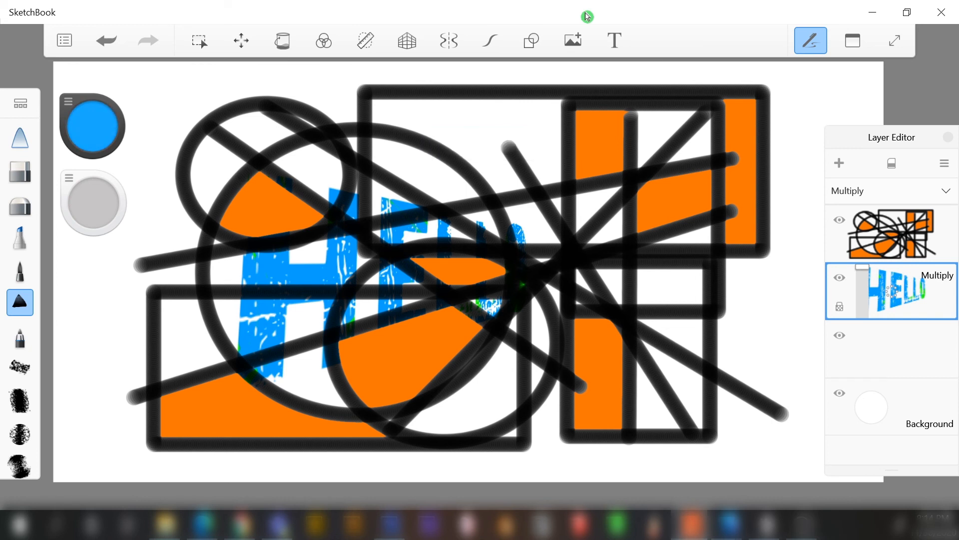
Desaturate the blue with the colour puck, and show and hide the Color Editor and the puck's colour wheel
left_click_drag(92, 126, 9, 125)
left_click_drag(588, 17, 585, 11)
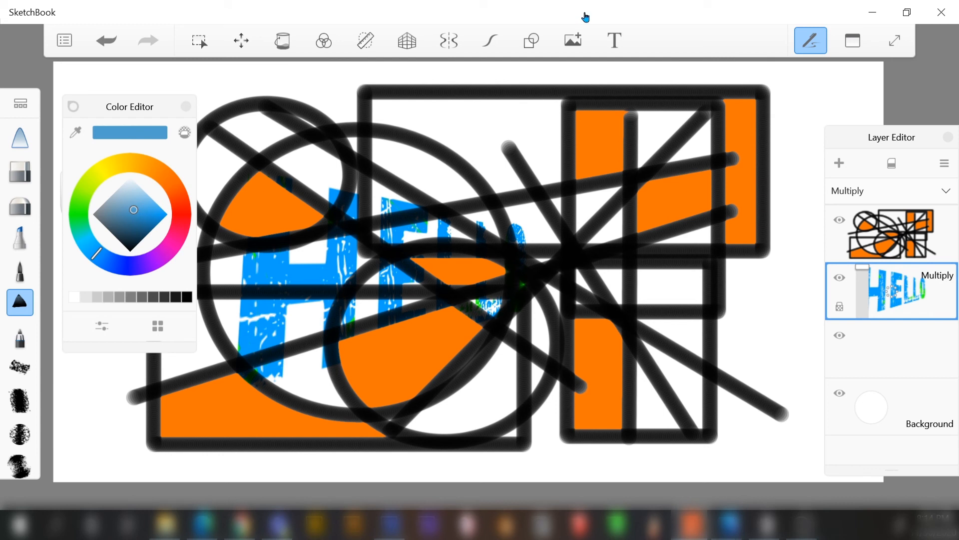
key("c")
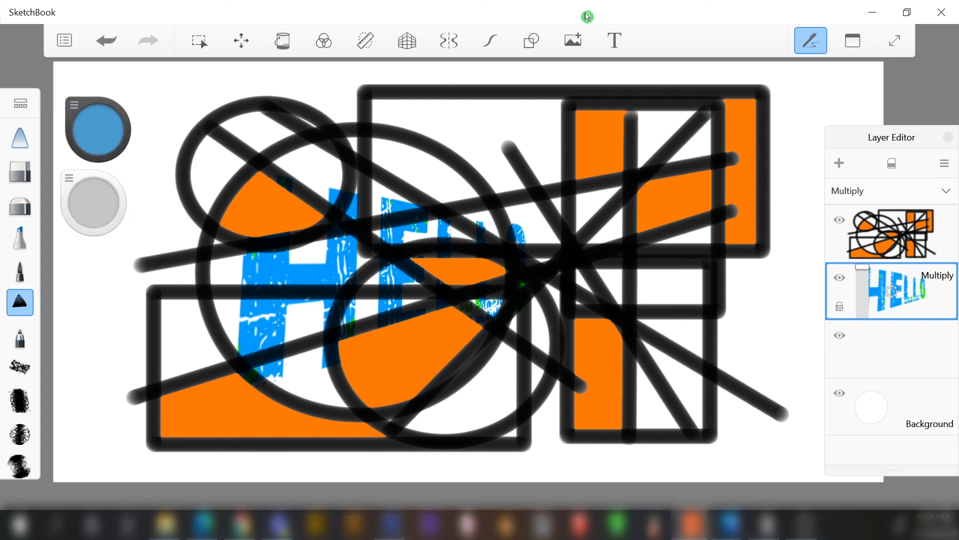
key("c")
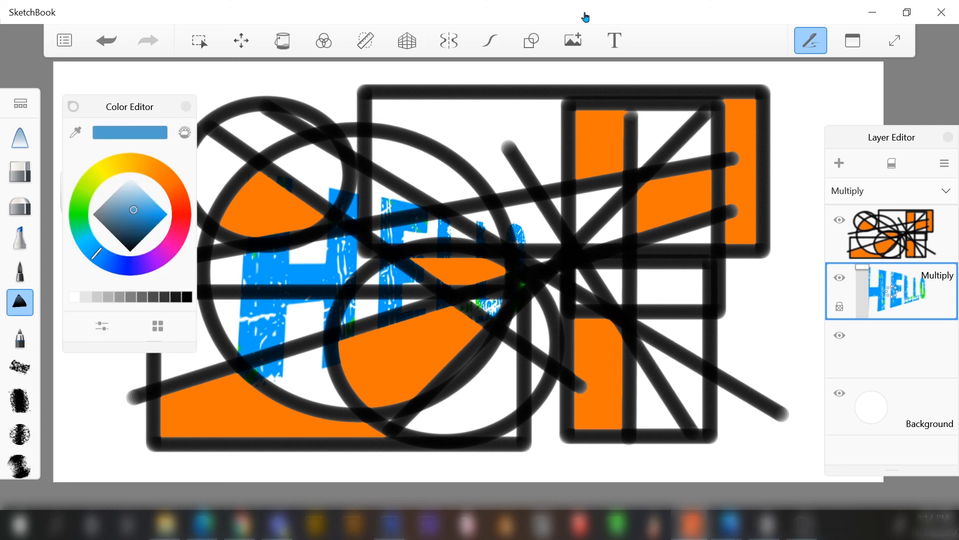
key("c")
key("c")
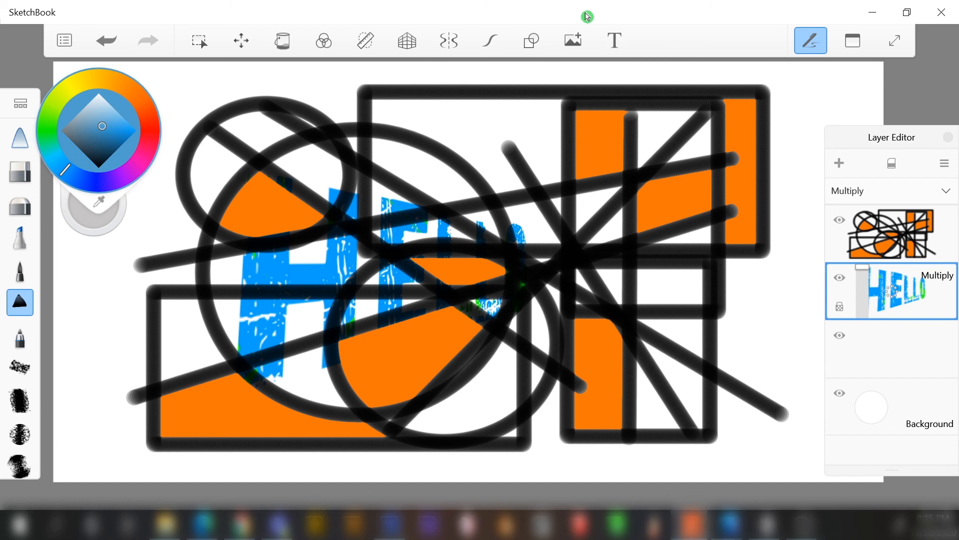
Hide and restore all interface panels, and sample the blue of the HELLO lettering as the active colour
key("Tab")
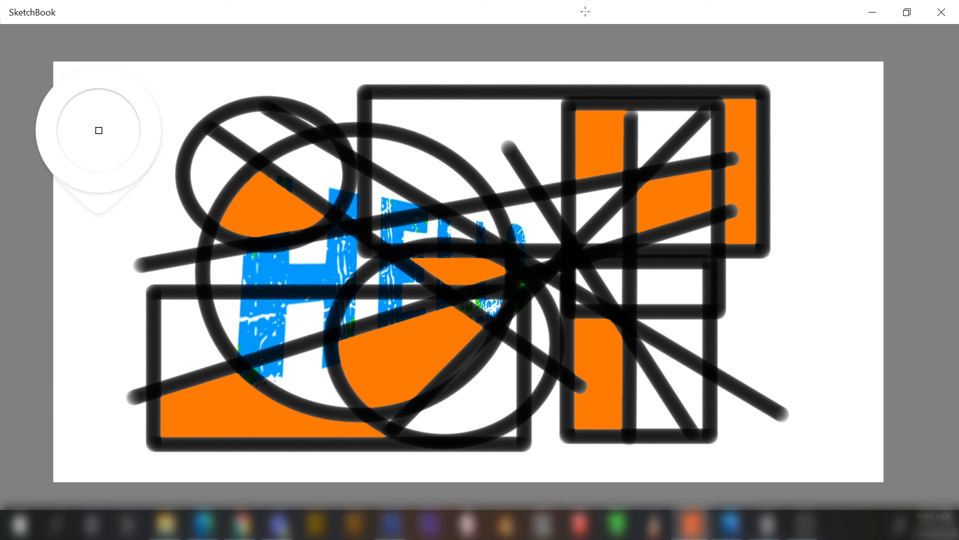
key("Tab")
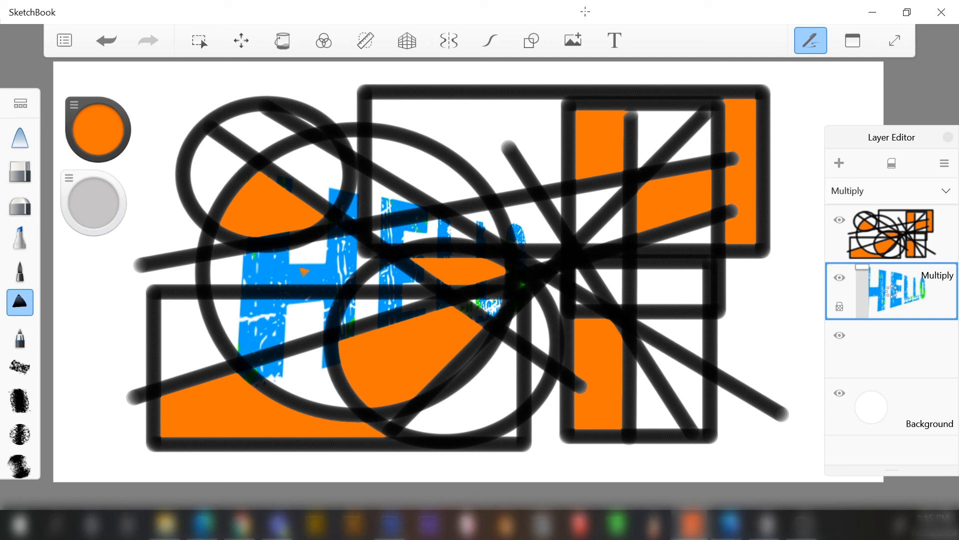
left_click(304, 270, "alt")
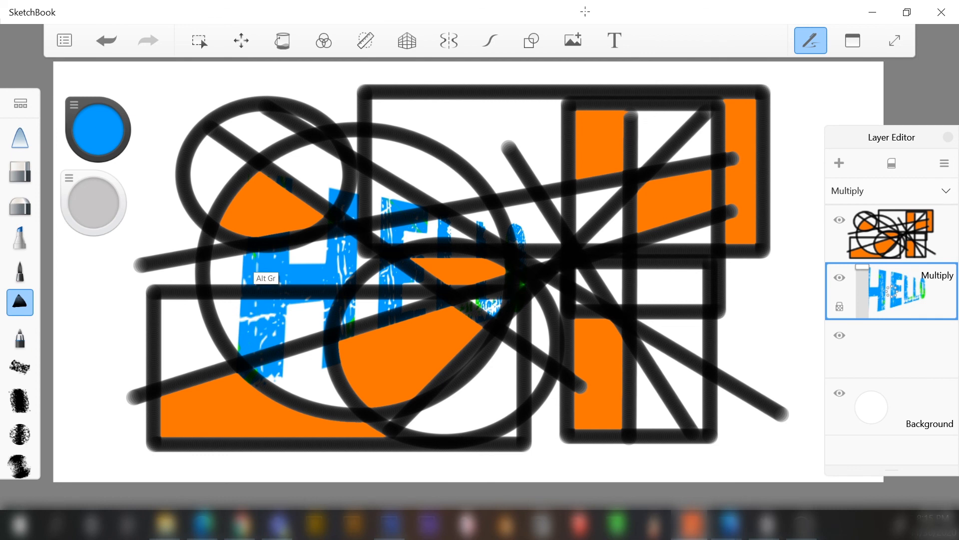
left_click(267, 245, "alt")
mouse_move(269, 244)
left_mouse_down()
mouse_move(285, 248)
mouse_move(276, 247)
left_mouse_up()
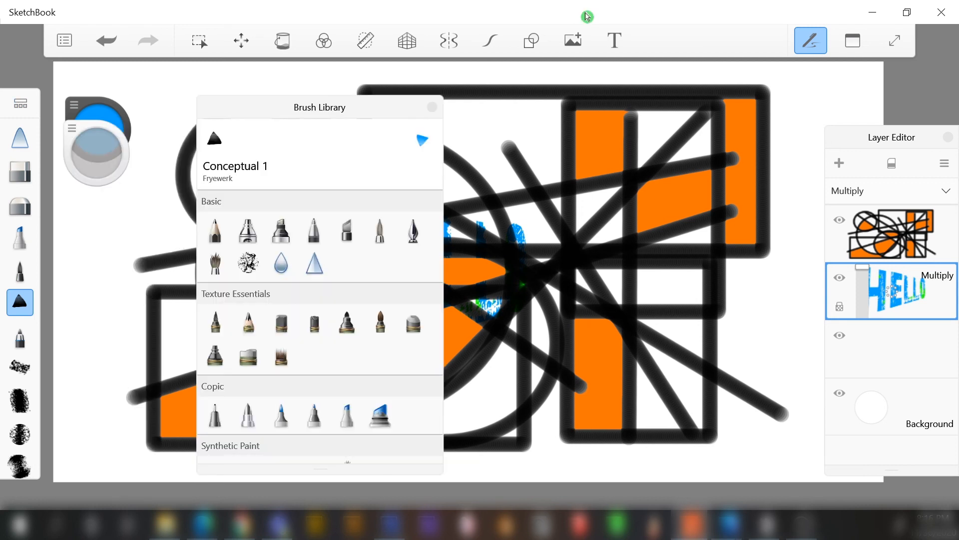
Select the Paintbrush from the Basic set of the Brush Library and close the library
scroll(320, 325, "down", 1)
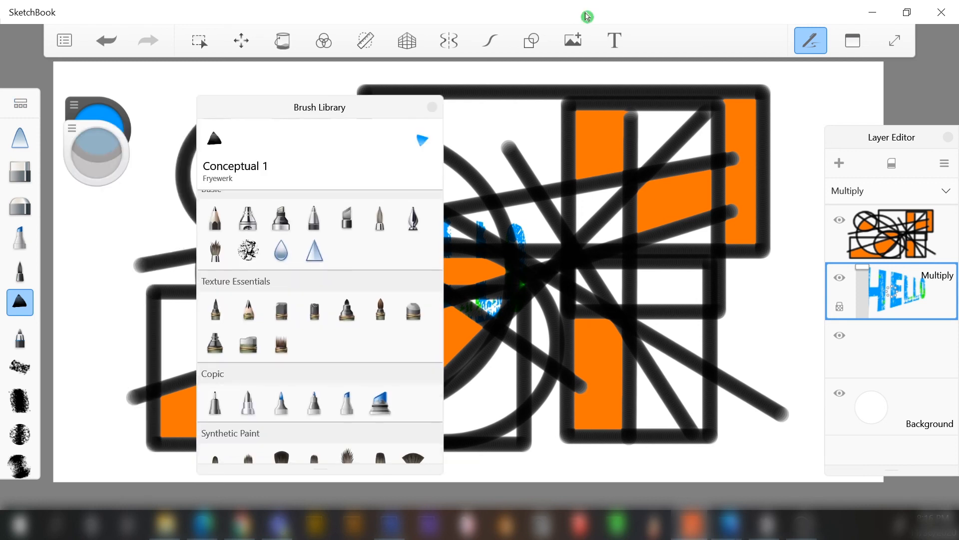
left_click(380, 218)
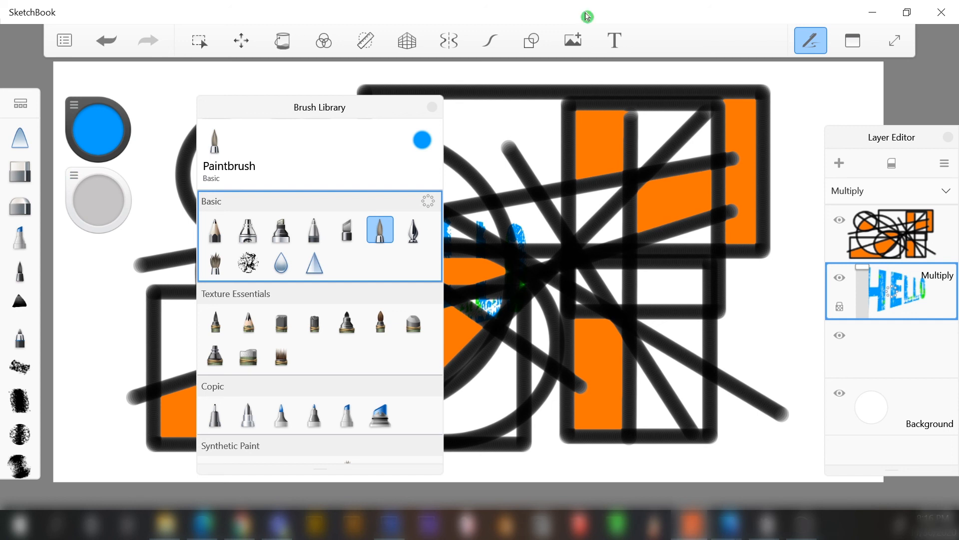
key("Escape")
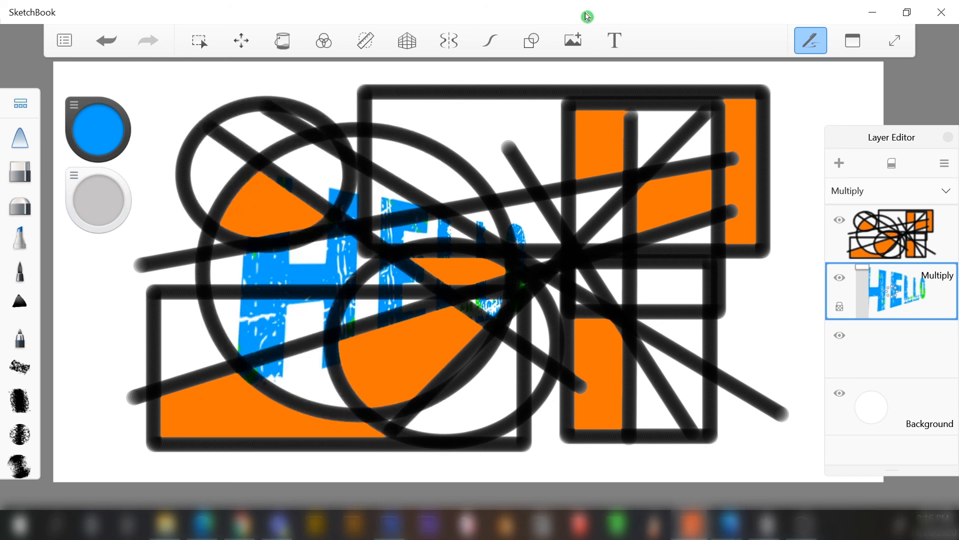
Browse the Brush Library's sets, select the Medium Brush from the Traditional set, and close the library
key("ctrl+b")
scroll(319, 325, "down", 5)
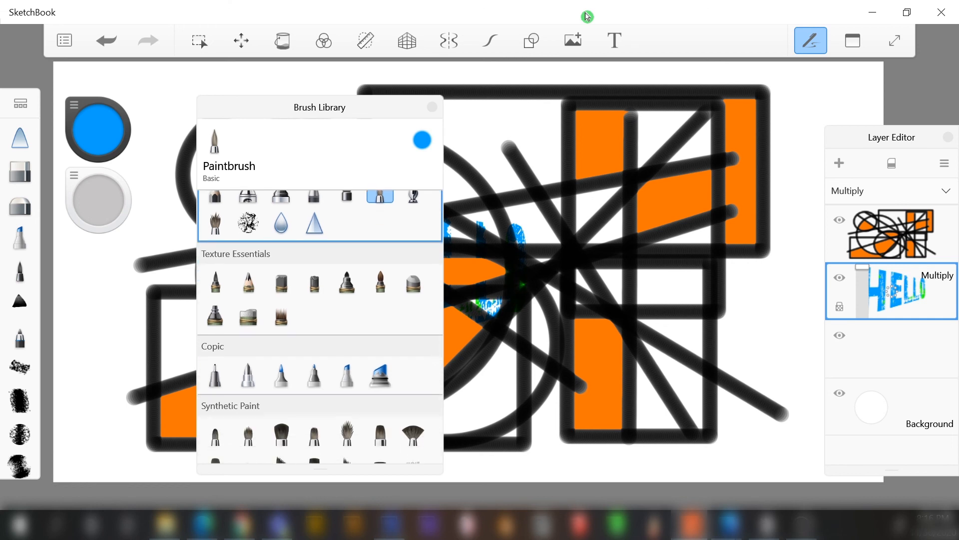
scroll(320, 325, "down", 3)
mouse_move(317, 307)
left_mouse_down()
mouse_move(317, 254)
mouse_move(307, 337)
left_mouse_up()
scroll(319, 325, "up", 8)
scroll(319, 325, "up", 1)
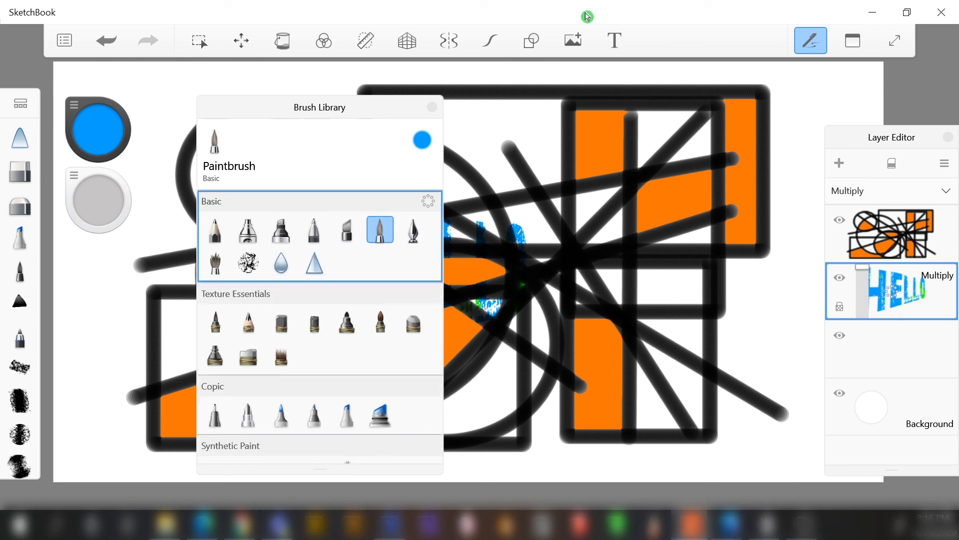
scroll(319, 325, "down", 6)
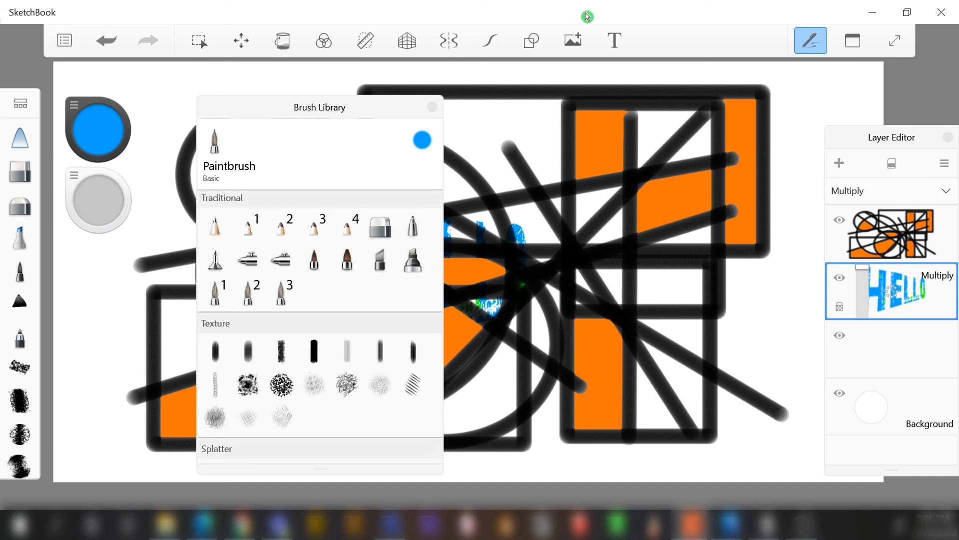
left_click(314, 259)
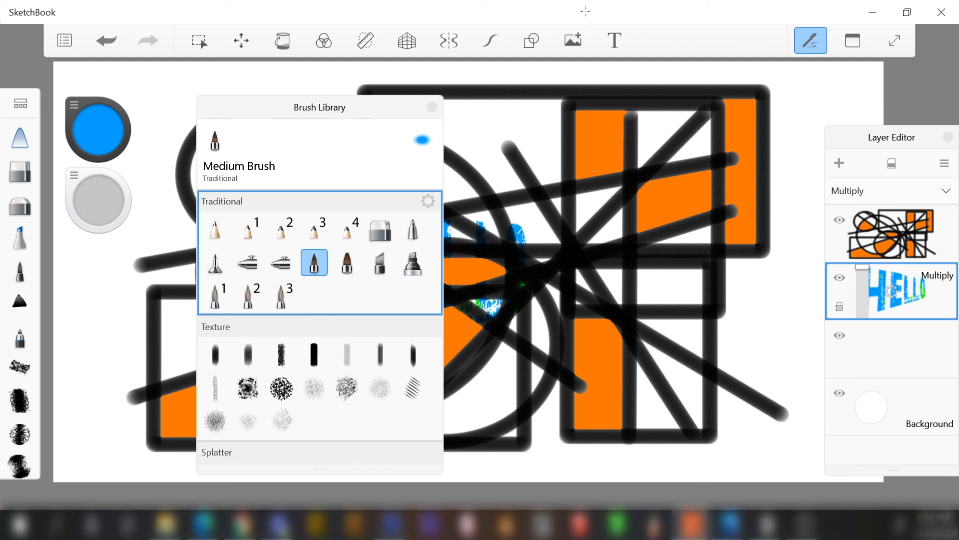
left_click(433, 107)
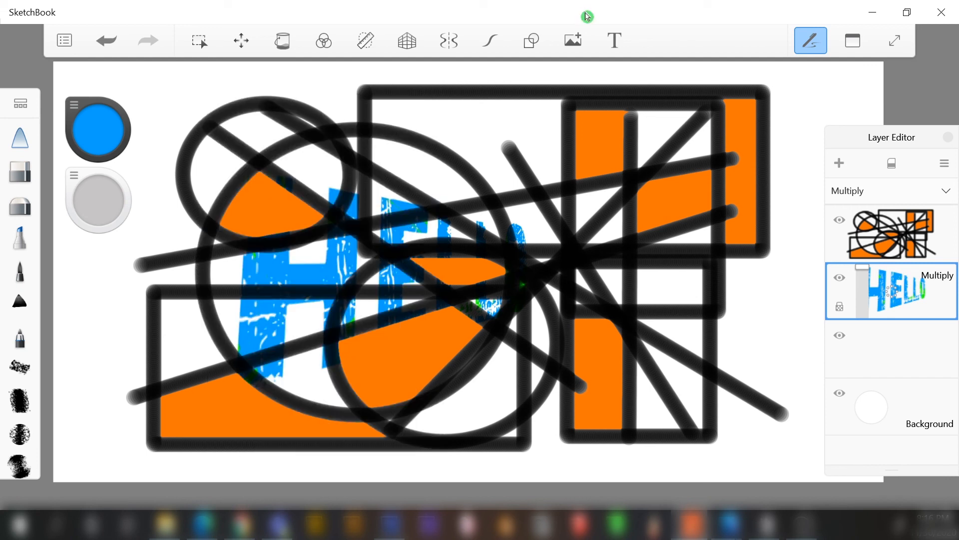
Activate the black line-art layer and paint two curved blue strokes beside the small upper circle
key("Page_Up")
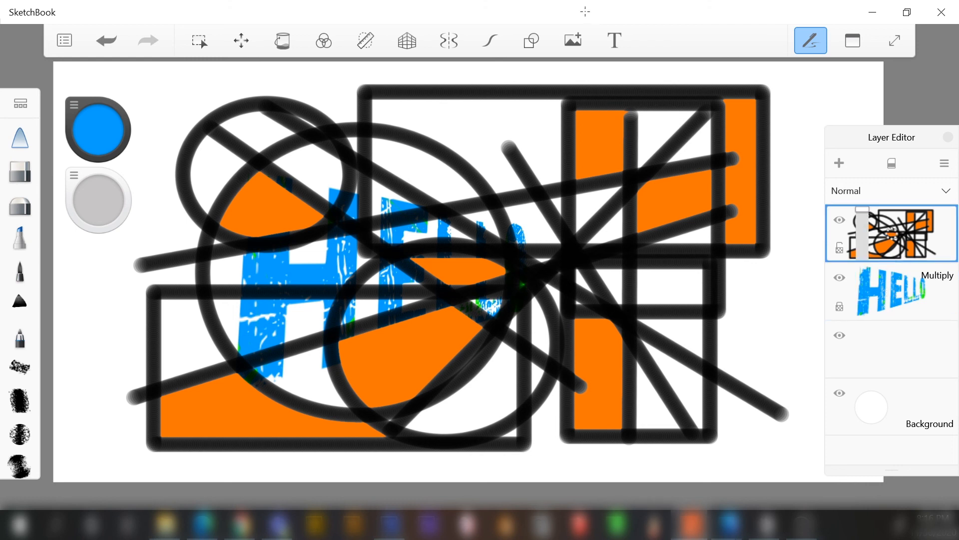
left_click_drag(152, 126, 152, 225)
left_click_drag(152, 181, 127, 268)
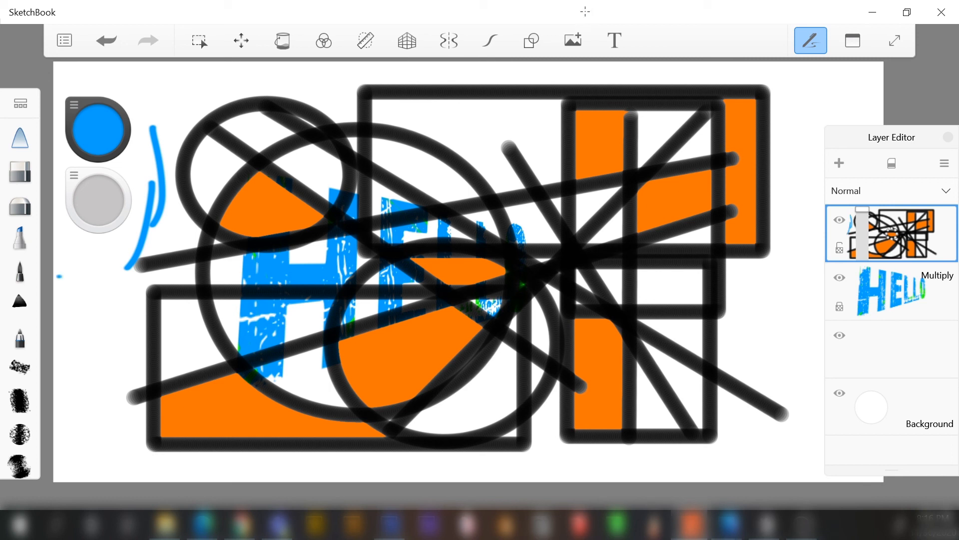
Select the Felt Tip Pen and try its Size with Light Pressure at 0.1 and 20.0, leaving it at 0.1
left_click(20, 270)
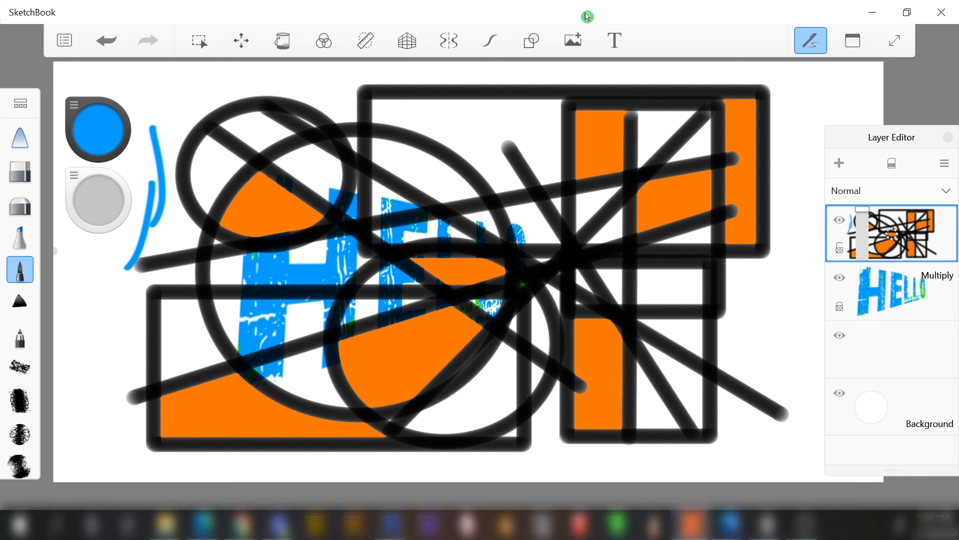
left_click(20, 270)
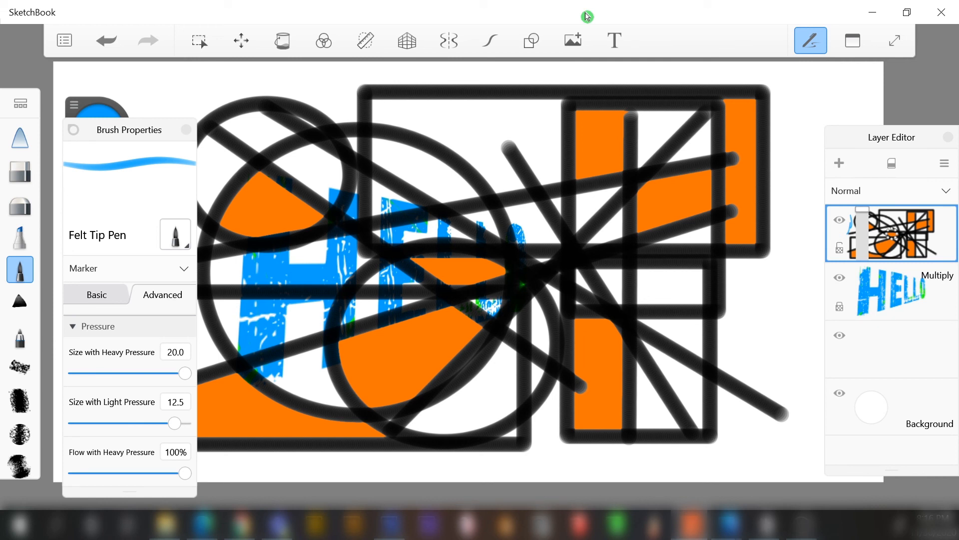
left_click_drag(174, 423, 75, 423)
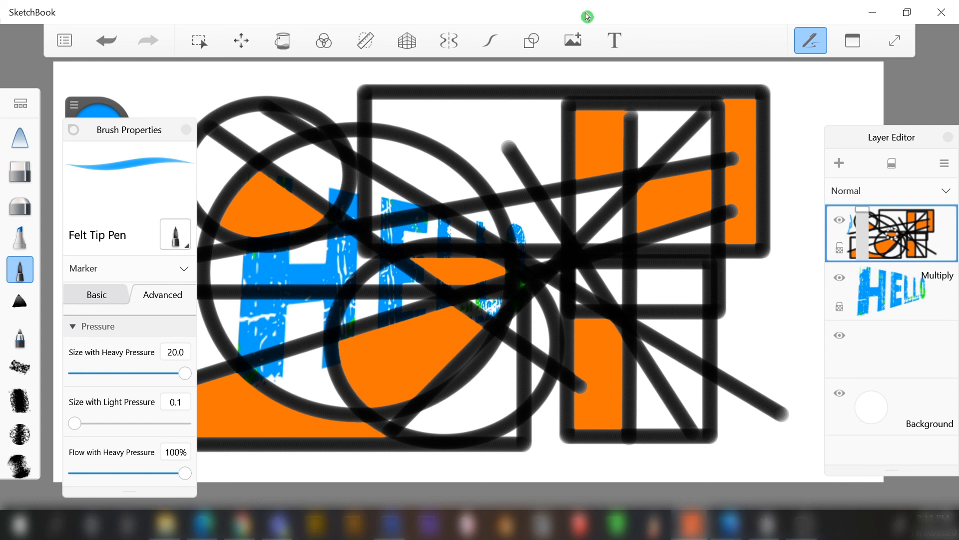
left_click_drag(75, 423, 184, 423)
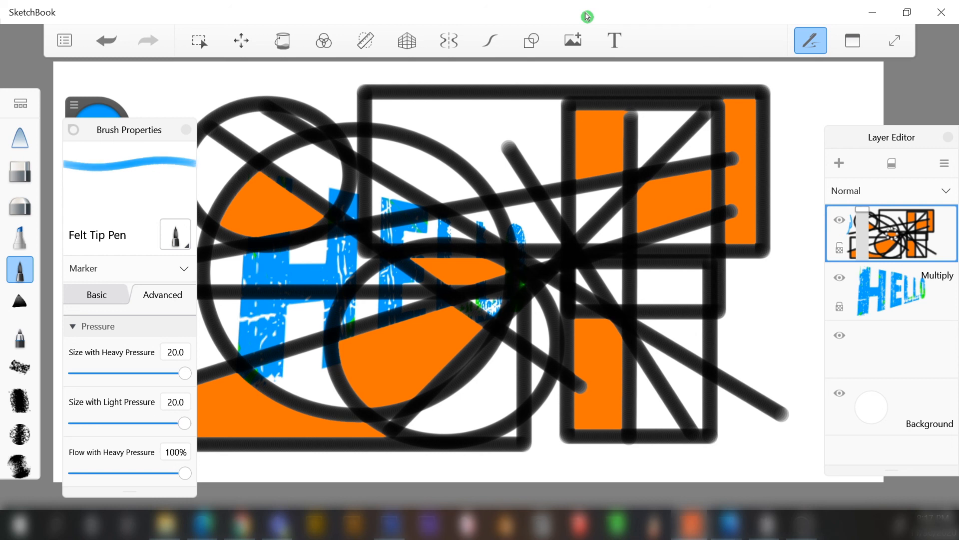
left_click_drag(185, 423, 75, 423)
left_click(588, 16)
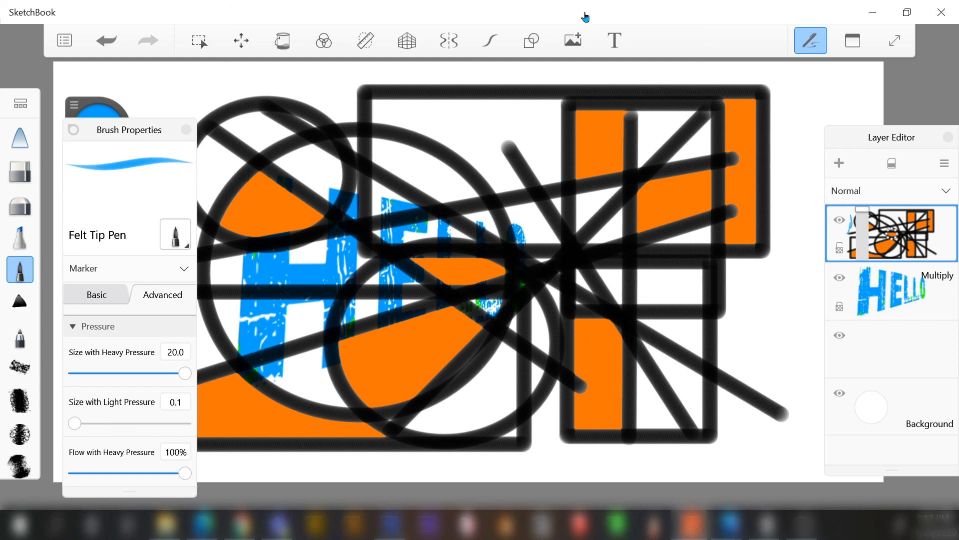
Paint a cluster of tapering blue Felt Tip Pen strokes in the blank canvas area below the pucks
mouse_move(100, 245)
left_mouse_down()
mouse_move(78, 366)
mouse_move(100, 402)
mouse_move(114, 393)
mouse_move(123, 361)
mouse_move(109, 301)
mouse_move(116, 240)
left_mouse_up()
left_click(587, 16)
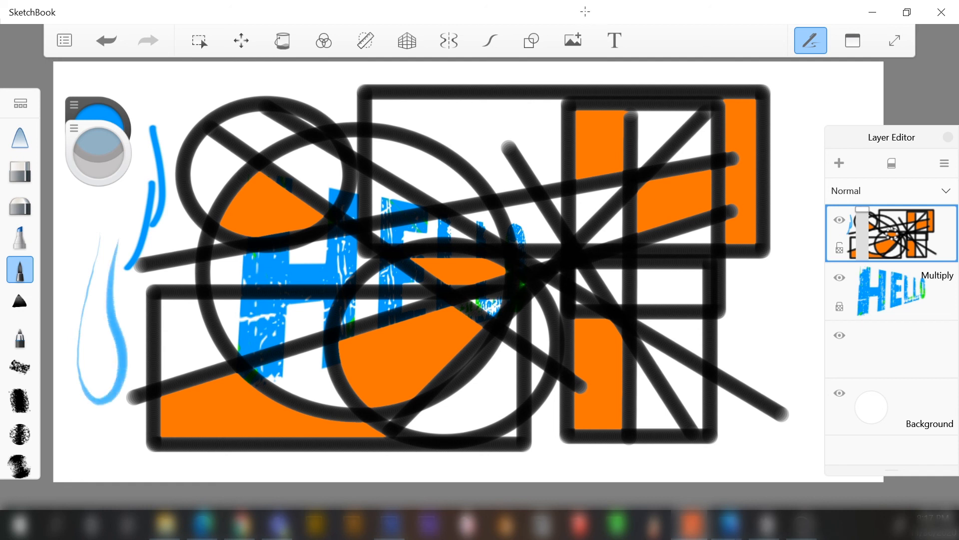
mouse_move(65, 319)
left_mouse_down()
mouse_move(64, 355)
mouse_move(89, 226)
left_mouse_up()
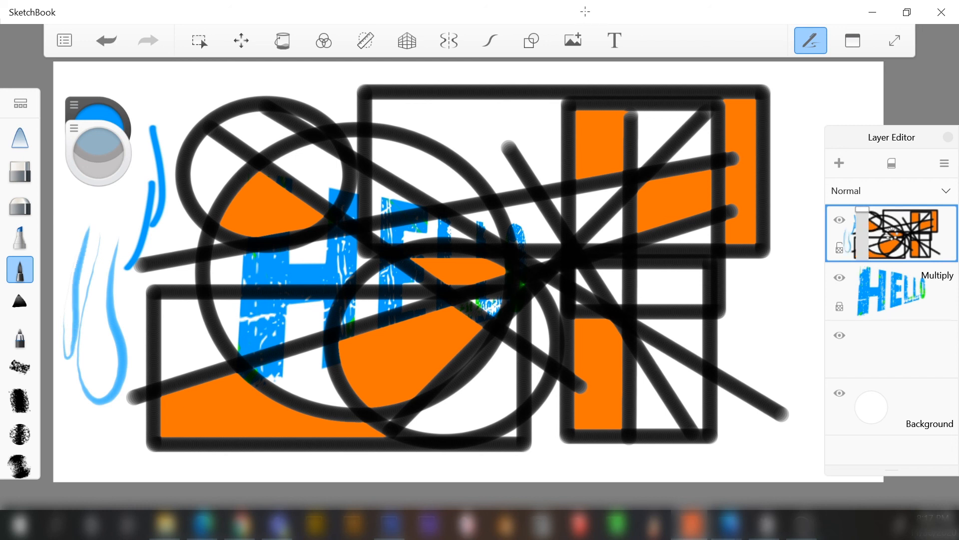
left_click_drag(109, 242, 95, 360)
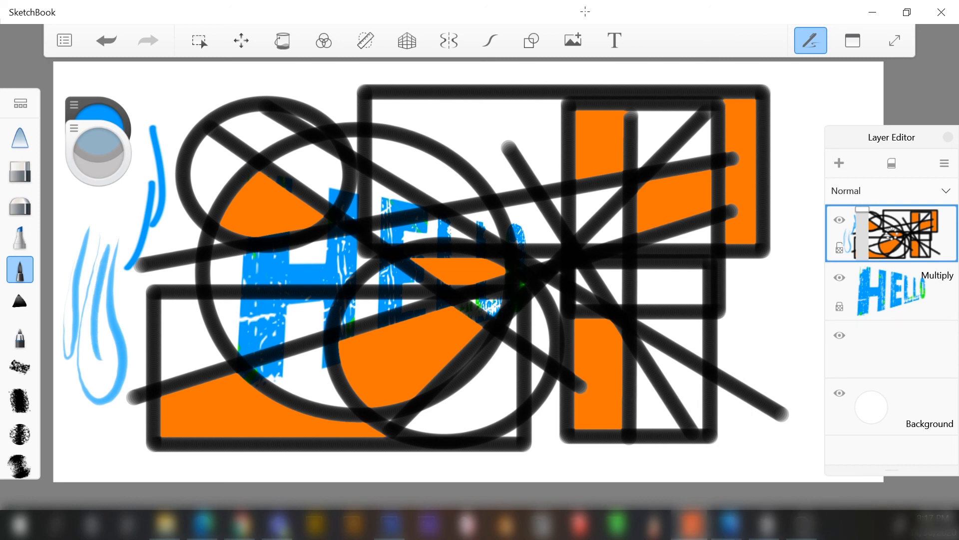
mouse_move(129, 228)
left_mouse_down()
mouse_move(125, 314)
mouse_move(140, 387)
mouse_move(74, 418)
left_mouse_up()
left_click_drag(67, 382, 112, 390)
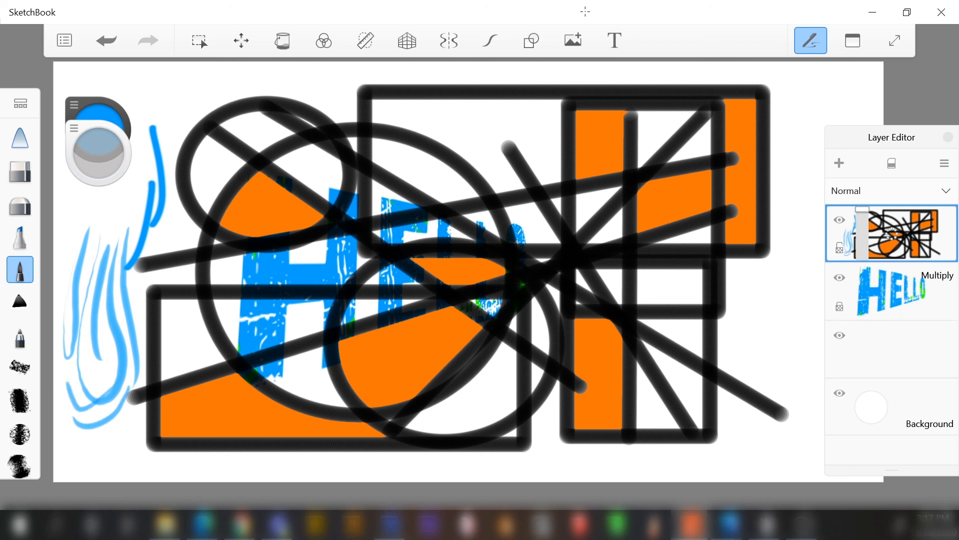
left_click_drag(104, 206, 98, 290)
left_click_drag(108, 245, 131, 239)
mouse_move(146, 184)
left_mouse_down()
mouse_move(126, 200)
mouse_move(69, 319)
left_mouse_up()
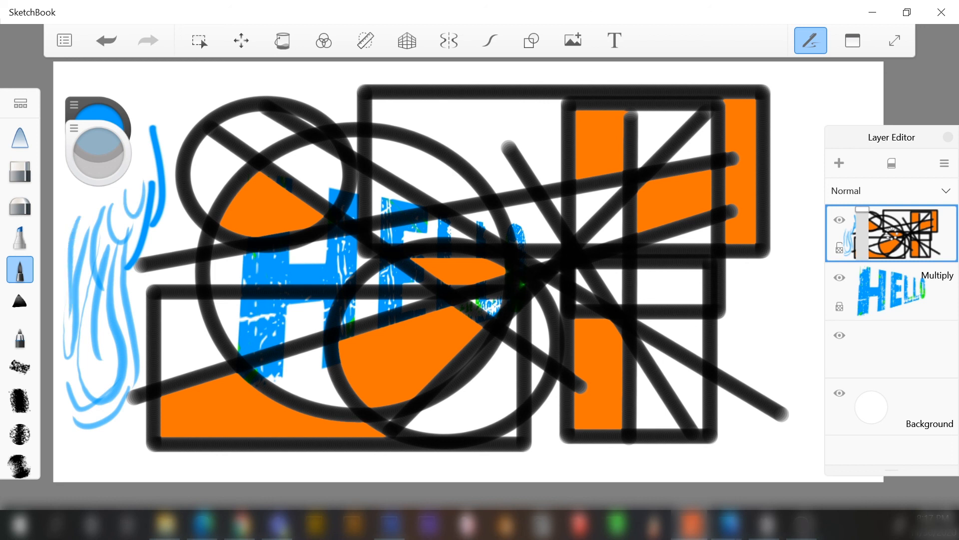
left_click_drag(65, 206, 61, 338)
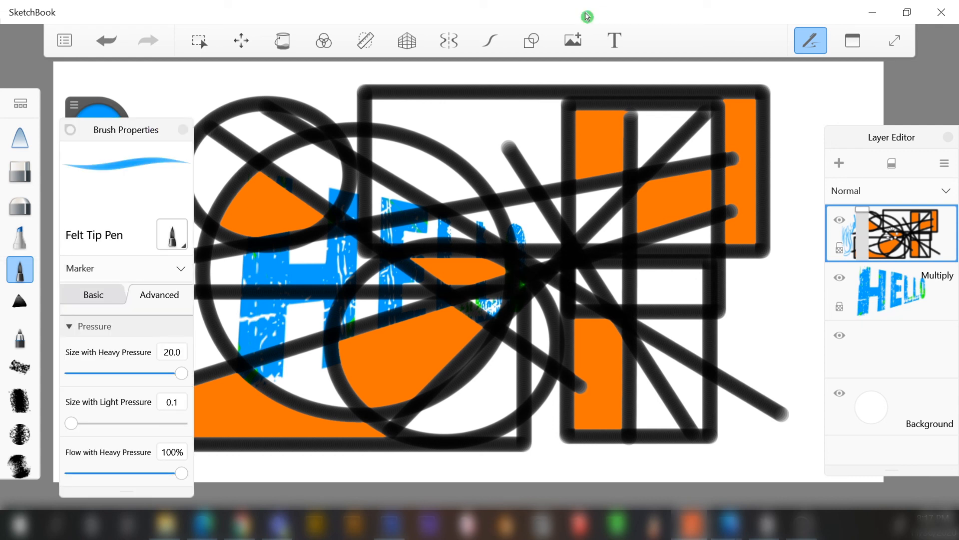
Review the Felt Tip Pen's advanced nib settings and set its brush blending type to Multiply
scroll(126, 400, "down", 5)
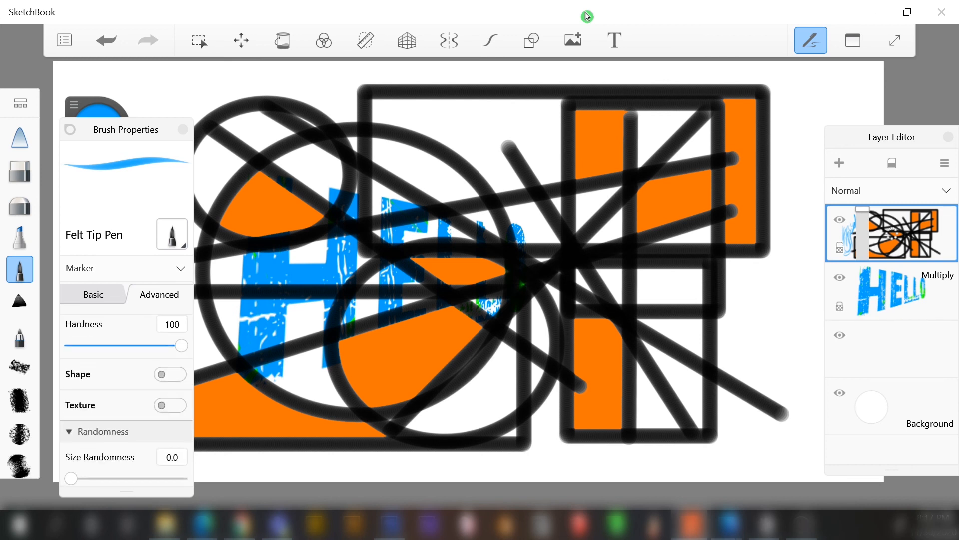
scroll(126, 400, "up", 4)
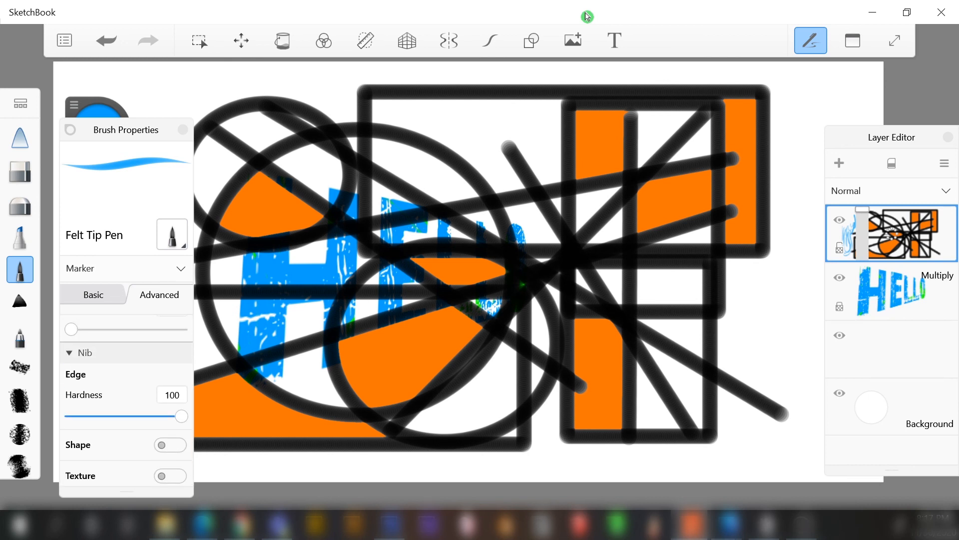
scroll(127, 400, "up", 1)
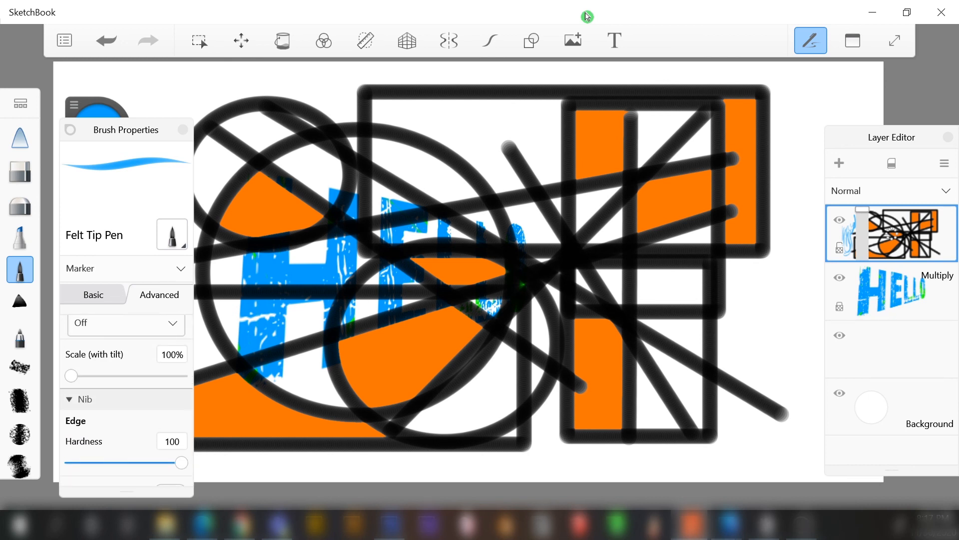
mouse_move(181, 462)
left_mouse_down()
mouse_move(71, 462)
mouse_move(181, 463)
left_mouse_up()
left_click(127, 268)
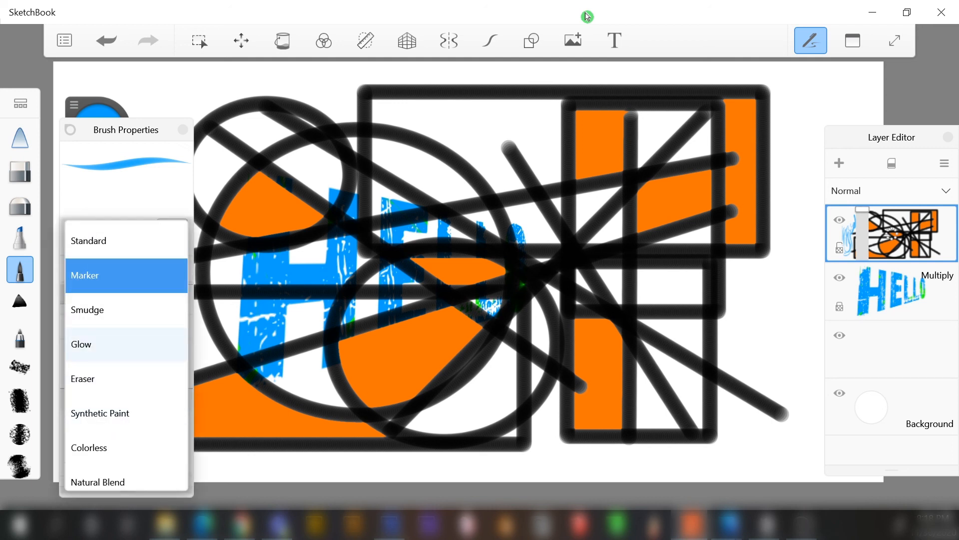
scroll(126, 343, "down", 4)
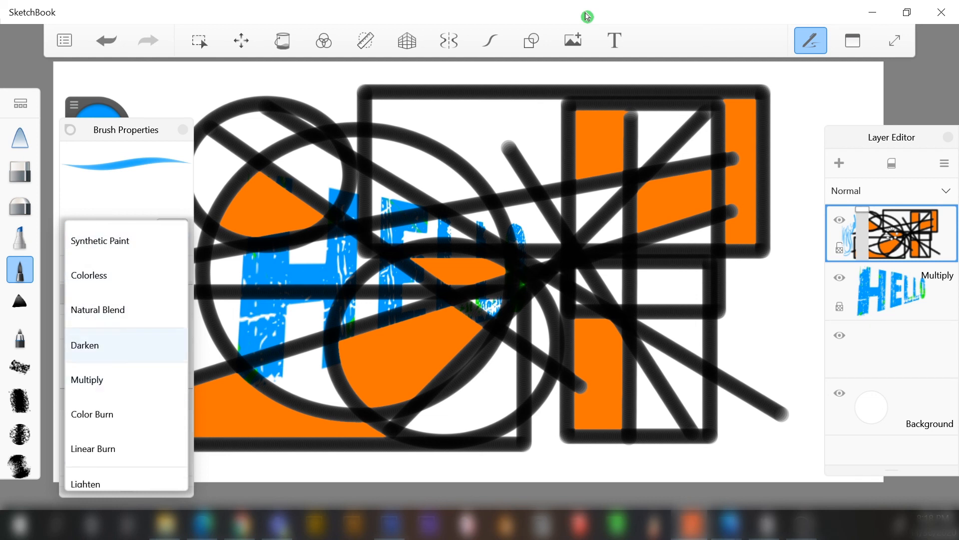
key("Return")
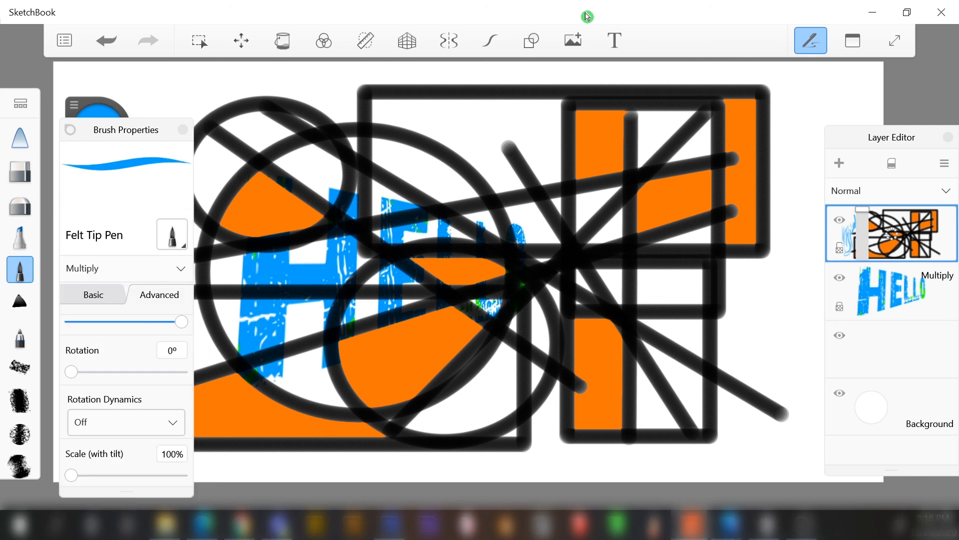
Paint Felt Tip Pen strokes over the orange wedge in the small upper circle using Multiply and again using Color Dodge blending
mouse_move(265, 200)
left_mouse_down()
mouse_move(252, 235)
mouse_move(220, 240)
mouse_move(237, 200)
mouse_move(280, 235)
mouse_move(287, 198)
mouse_move(240, 220)
mouse_move(265, 232)
mouse_move(299, 230)
mouse_move(250, 225)
mouse_move(210, 200)
mouse_move(215, 180)
mouse_move(257, 145)
mouse_move(280, 177)
left_mouse_up()
left_click(126, 269)
scroll(126, 327, "down", 3)
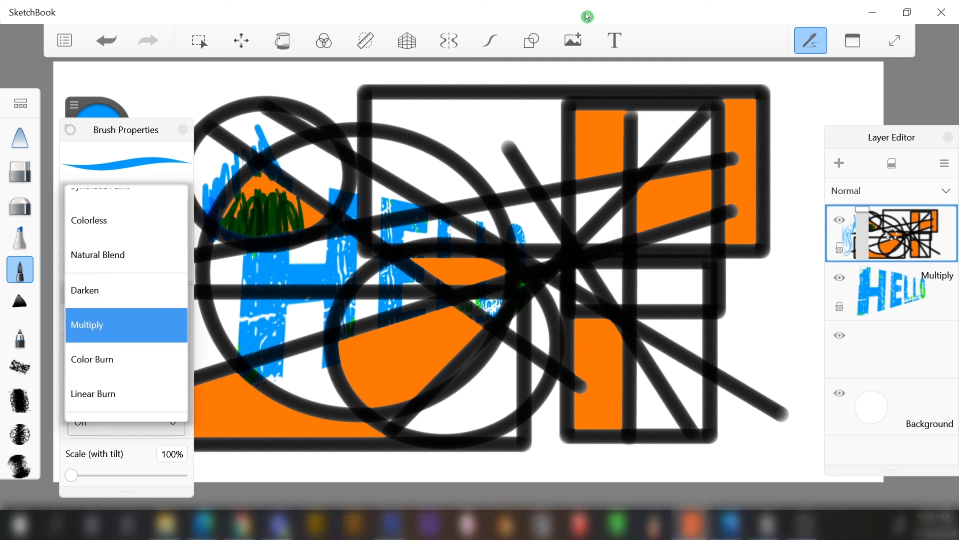
scroll(126, 300, "down", 1)
left_click(126, 342)
mouse_move(297, 200)
left_mouse_down()
mouse_move(277, 219)
mouse_move(245, 209)
mouse_move(230, 225)
mouse_move(285, 175)
mouse_move(301, 217)
mouse_move(329, 223)
mouse_move(295, 205)
mouse_move(269, 145)
mouse_move(247, 197)
left_mouse_up()
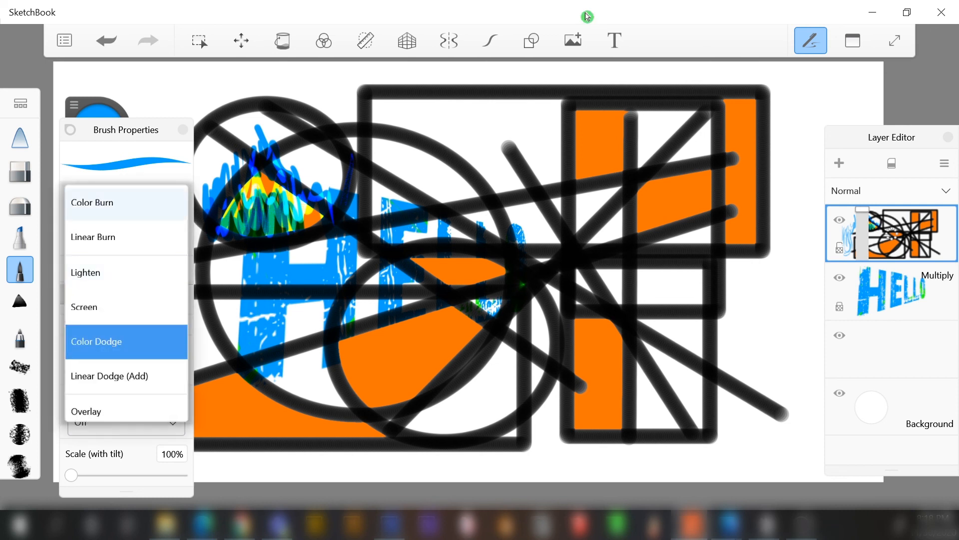
Set the Felt Tip Pen's blending type to Marker and close its brush properties
scroll(126, 303, "up", 5)
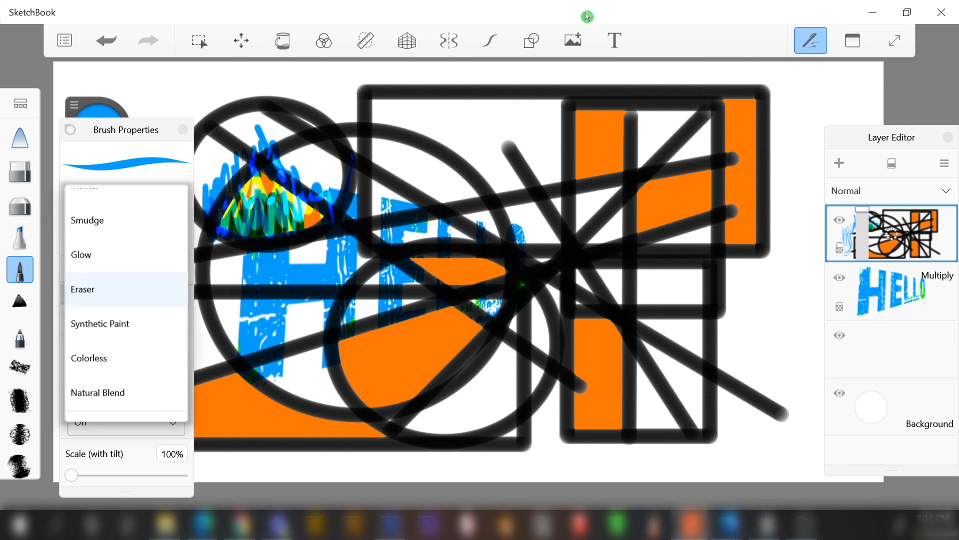
left_click(85, 241)
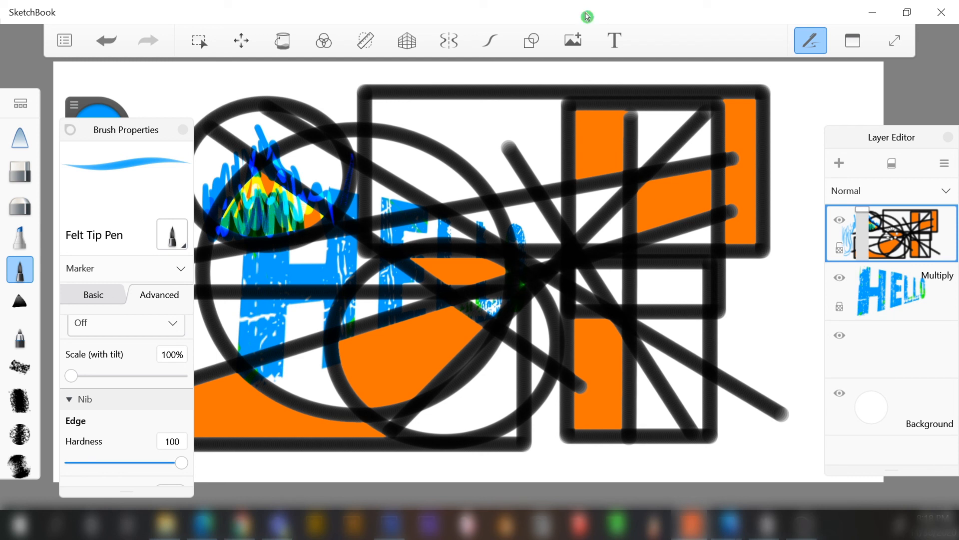
key("Escape")
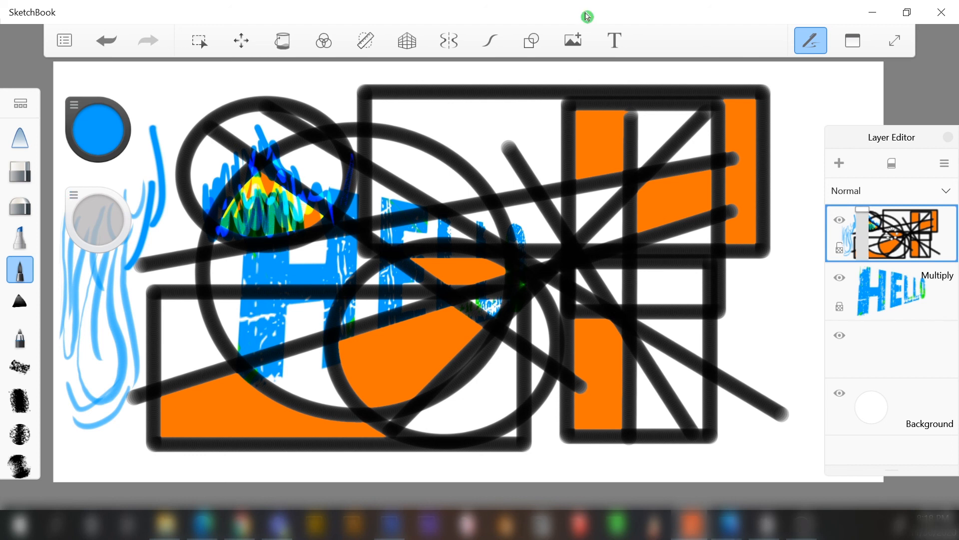
Adjust the Felt Tip Pen with the brush puck, trying a flow of 47% and a size of 20.0
left_click_drag(97, 220, 97, 247)
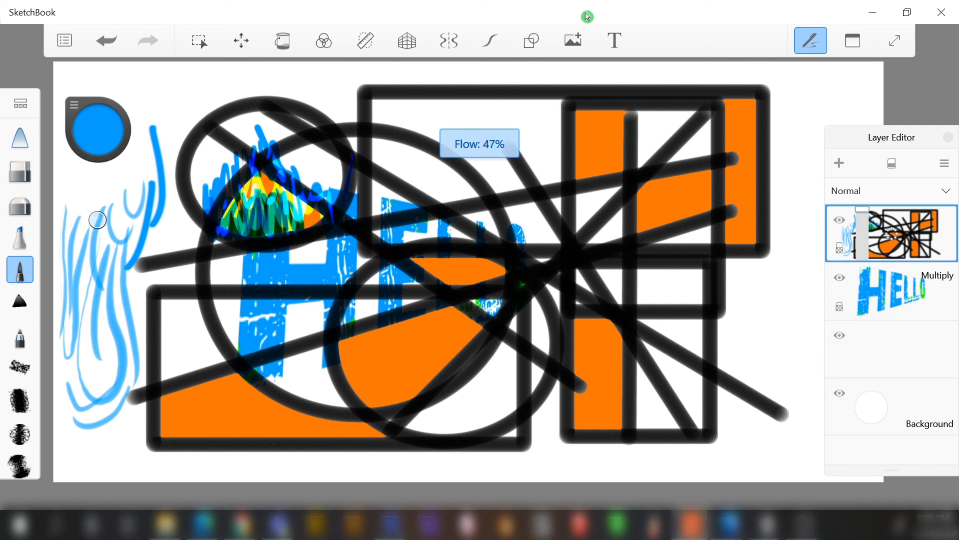
key("bracketright")
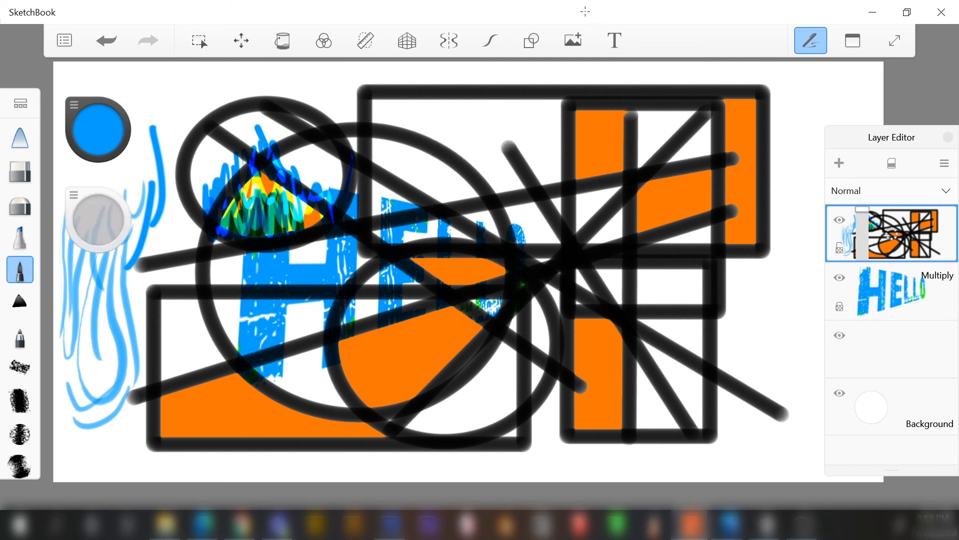
key("bracketright")
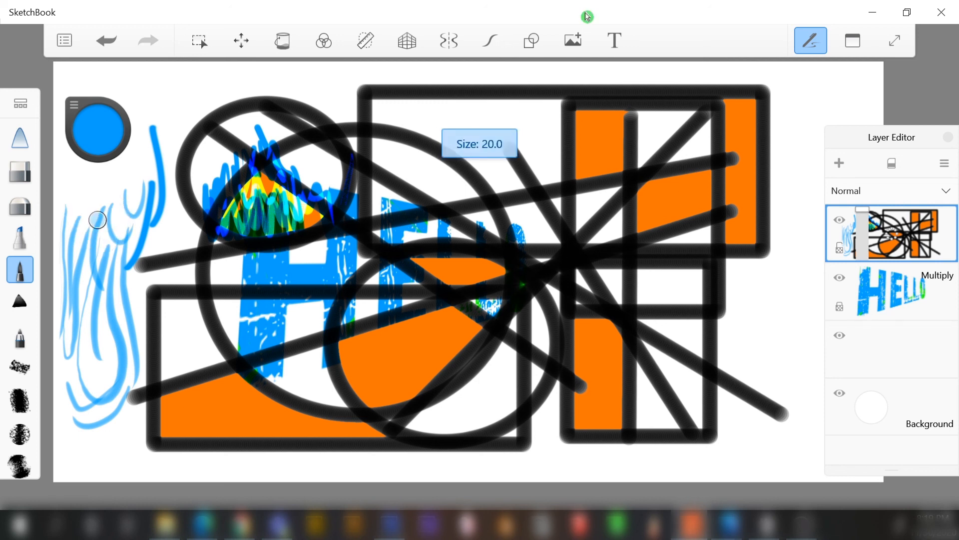
Select the Conceptual 1 brush and try larger and smaller sizes, including 73.0
key("Down")
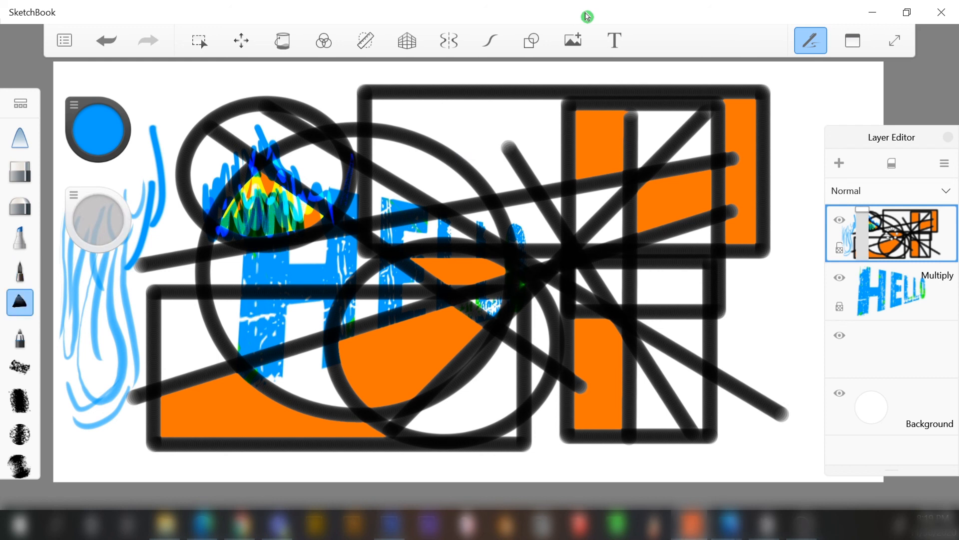
key("bracketright")
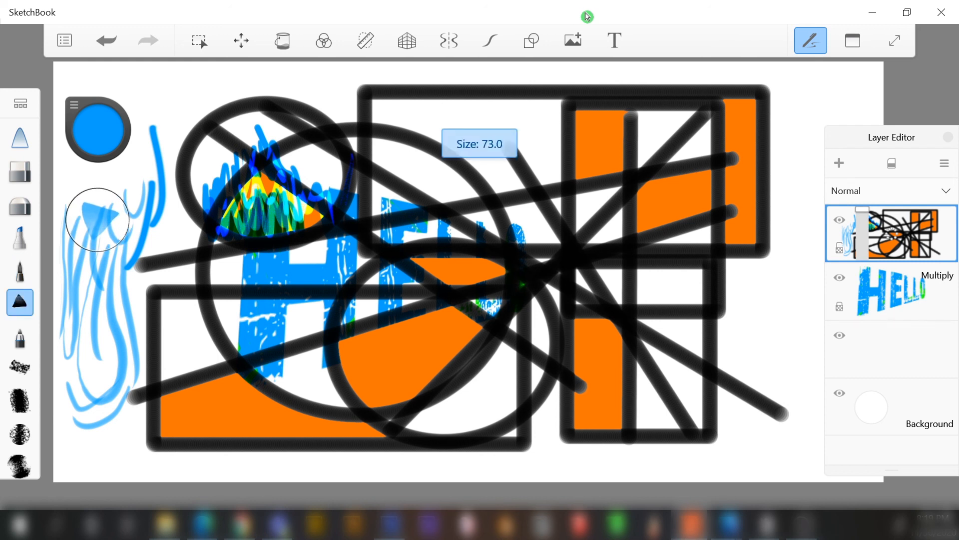
key("bracketright")
key("bracketleft")
key("bracketleft")
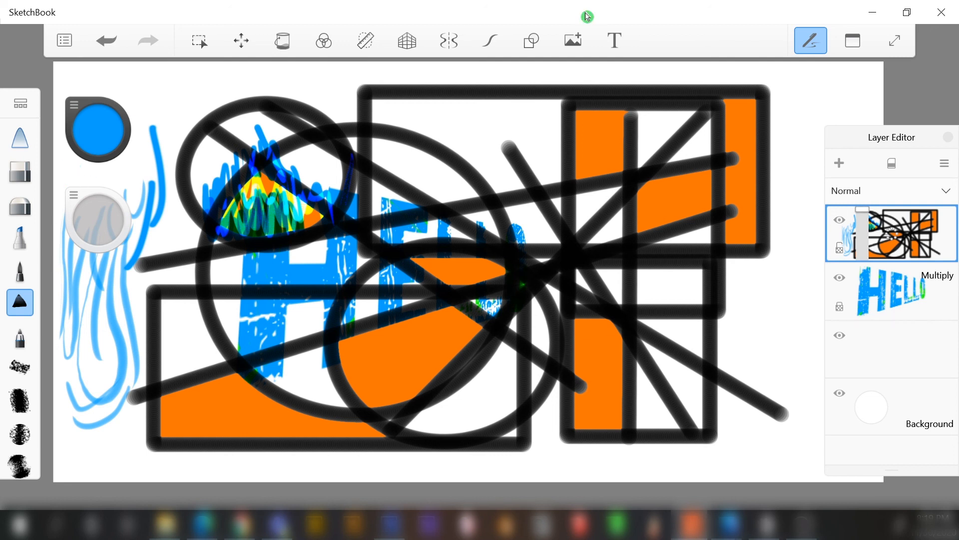
Add the Camo brush from the Brush Library's Texture set to the brush palette
left_click(20, 103)
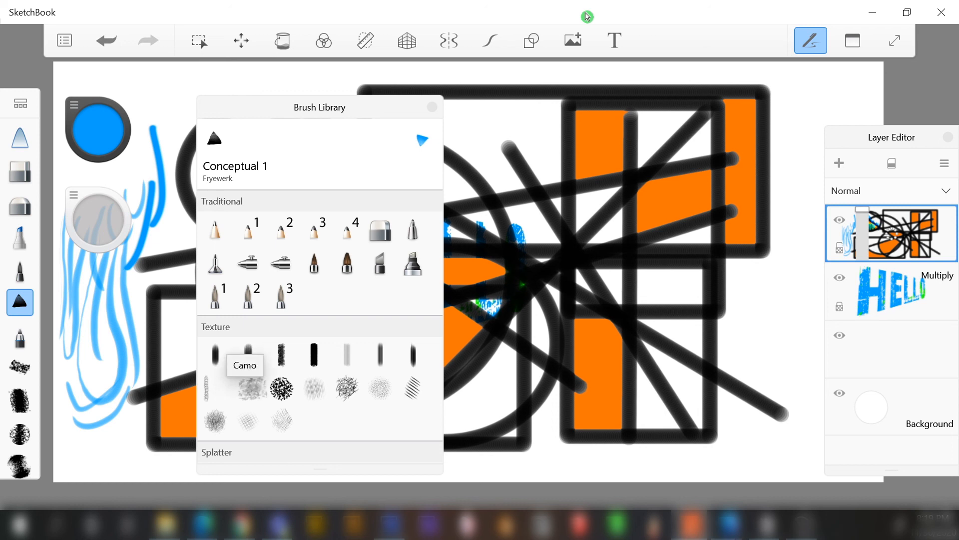
mouse_move(248, 388)
left_mouse_down()
mouse_move(69, 362)
mouse_move(20, 368)
left_mouse_up()
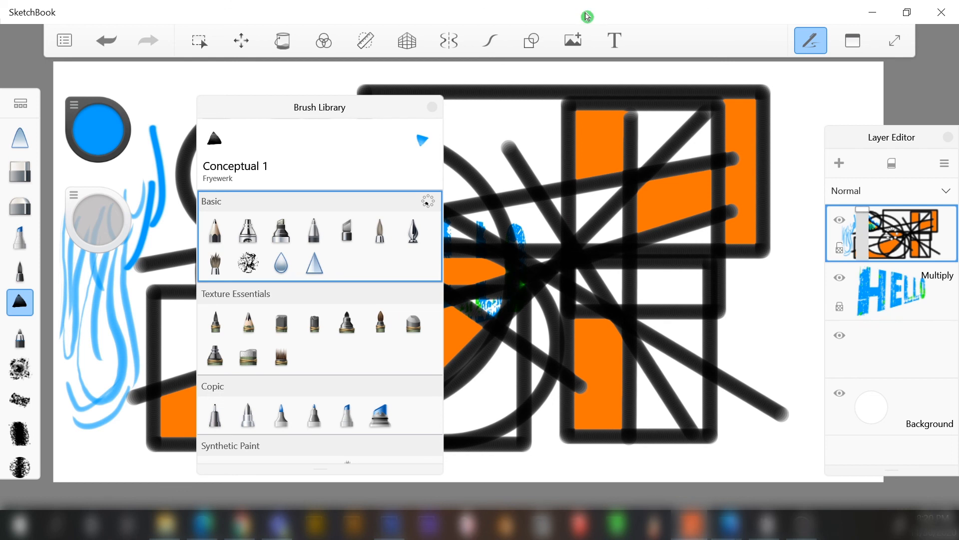
Review the Basic brush set's options, including Pin Set to Palette, and close the Brush Library
mouse_move(427, 203)
left_mouse_down()
mouse_move(398, 171)
mouse_move(389, 209)
mouse_move(394, 172)
mouse_move(426, 158)
mouse_move(466, 203)
left_mouse_up()
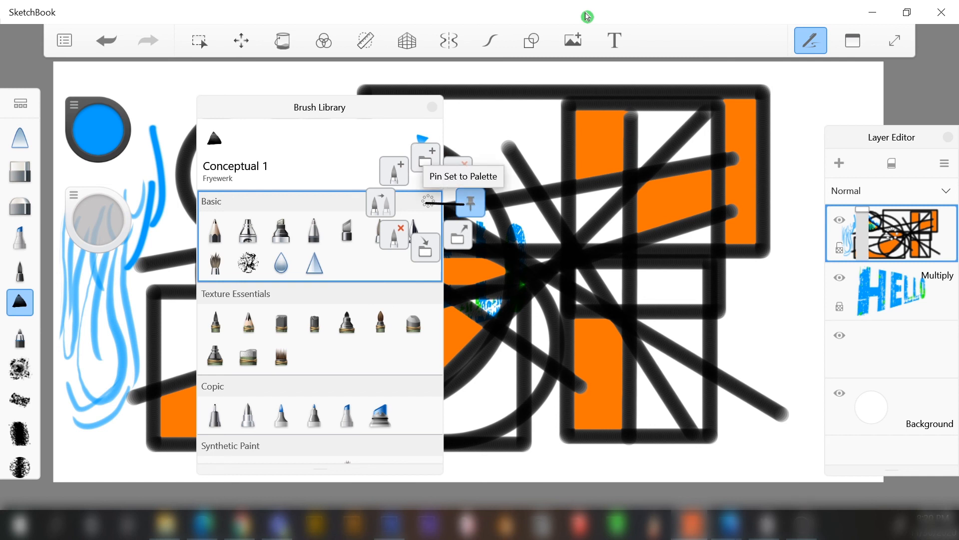
mouse_move(466, 203)
left_mouse_down()
mouse_move(456, 233)
mouse_move(426, 252)
mouse_move(392, 236)
mouse_move(374, 206)
left_mouse_up()
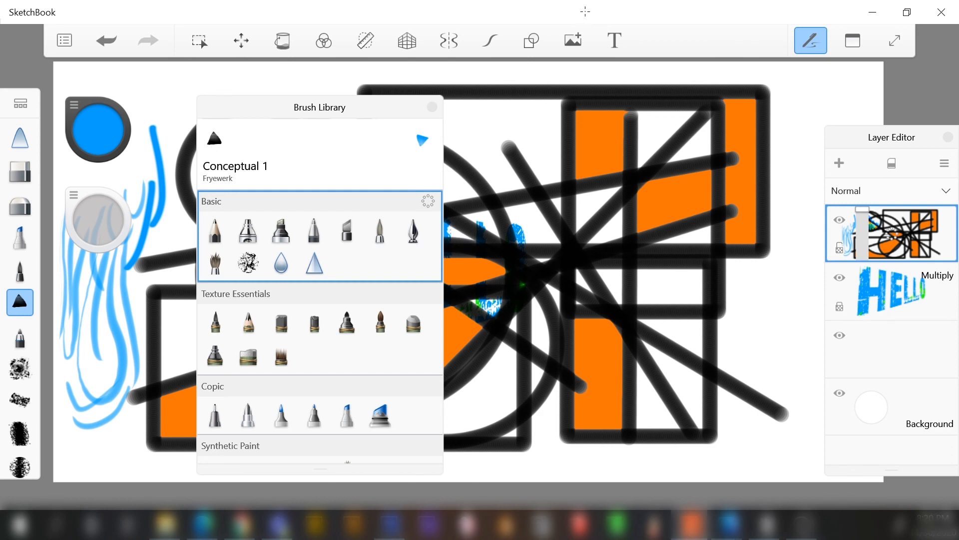
left_click(21, 103)
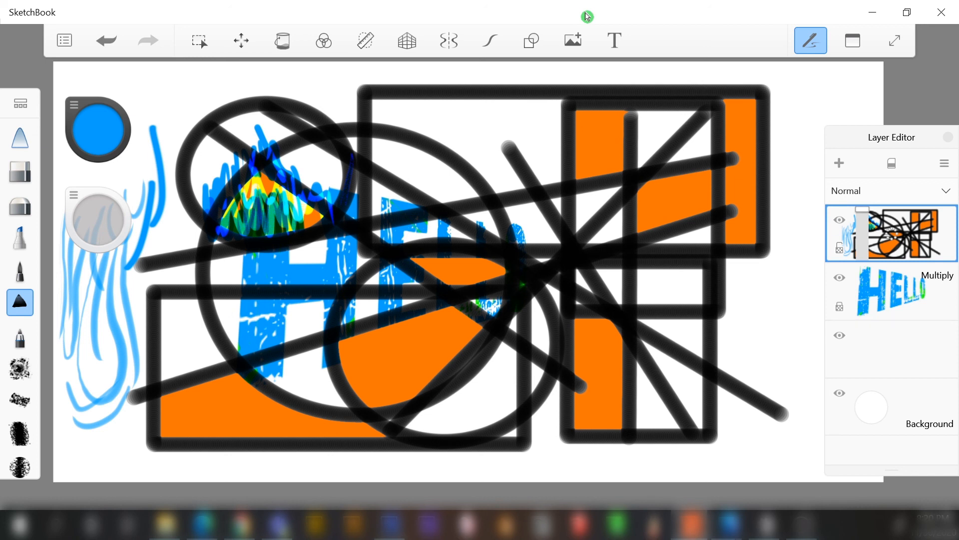
scroll(20, 295, "down", 4)
scroll(20, 295, "up", 4)
scroll(20, 295, "down", 5)
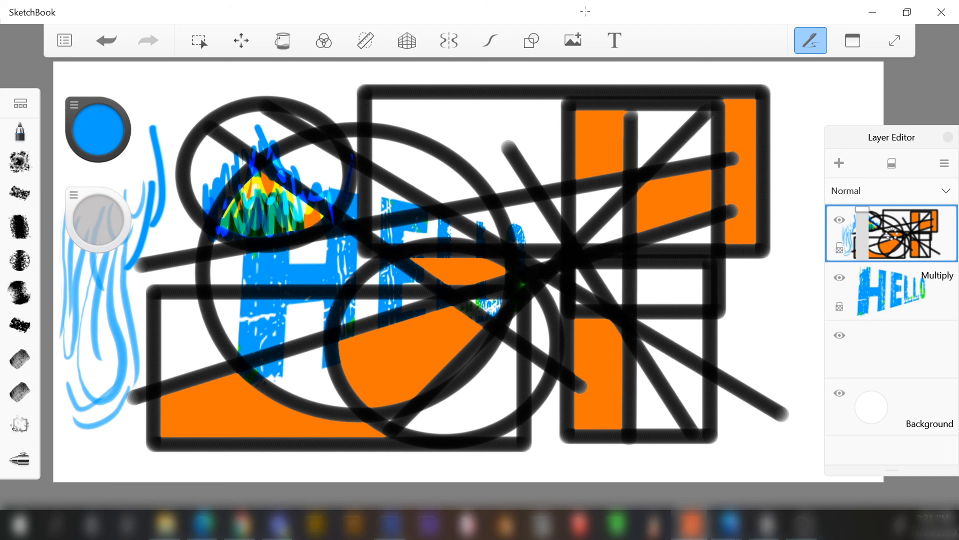
left_click(587, 16)
scroll(20, 283, "up", 5)
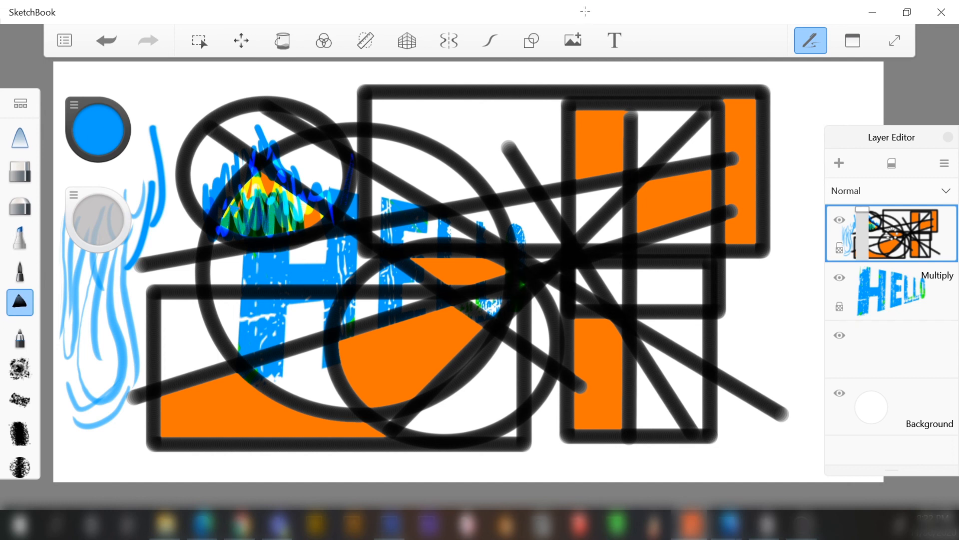
left_click(588, 16)
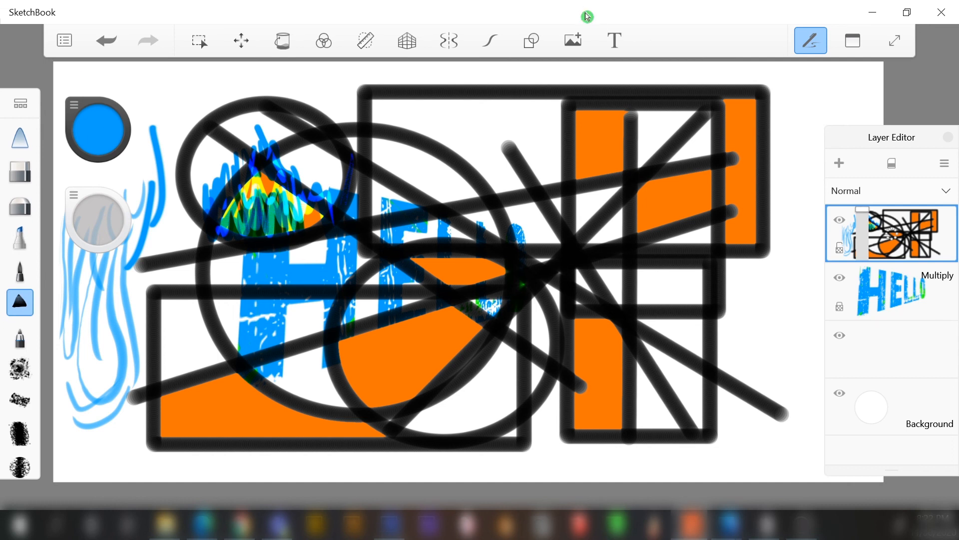